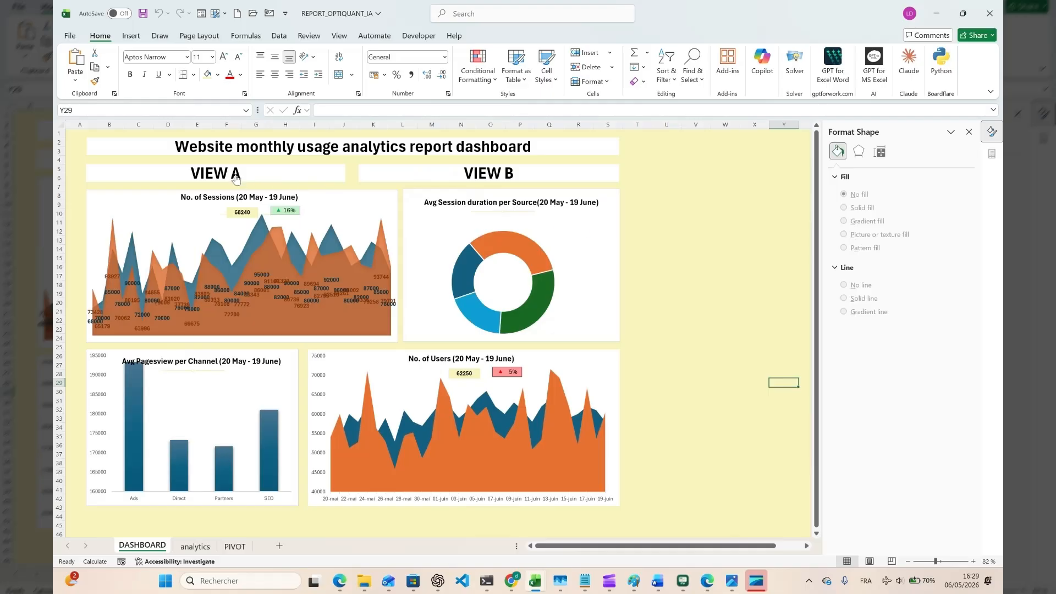
Step: Switch the website analytics report dashboard to View A and to View B to examine both layouts
left_click(235, 176)
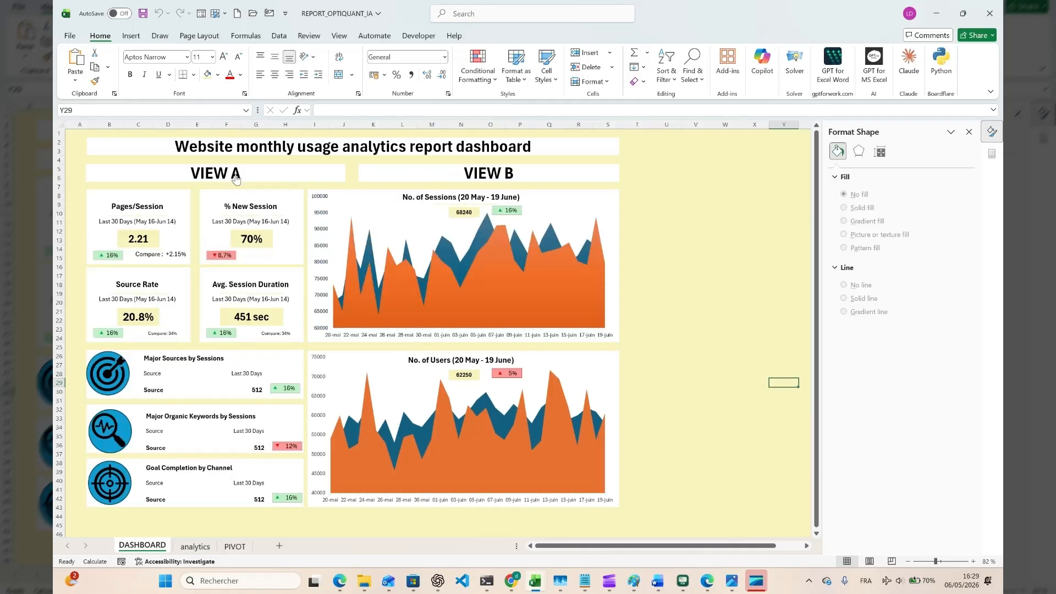
left_click(454, 180)
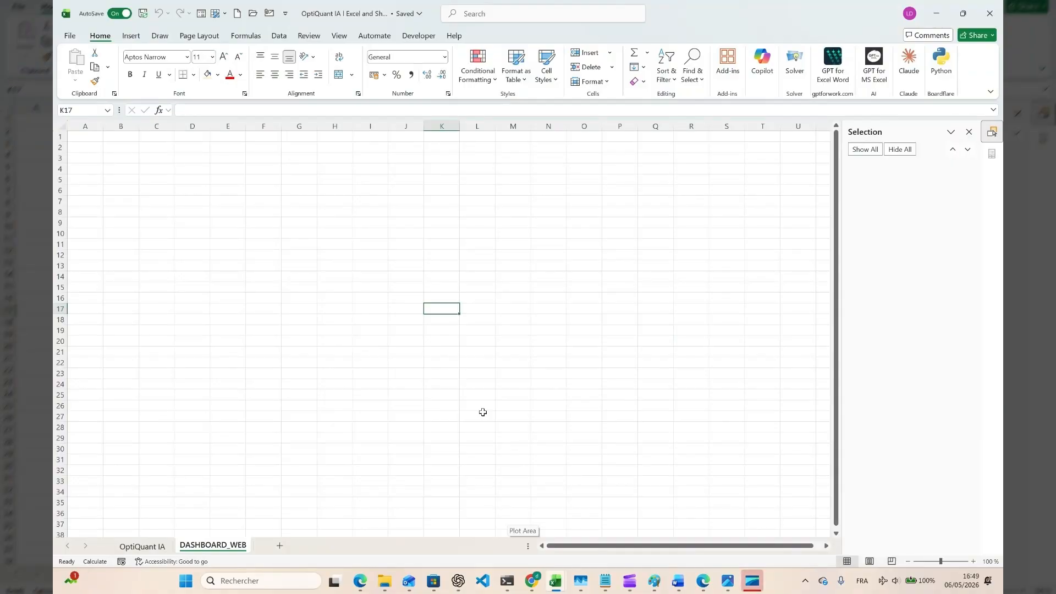
Step: Switch to Chrome and browse the image results for excel dashboard template to examine design ideas
mouse_move(532, 581)
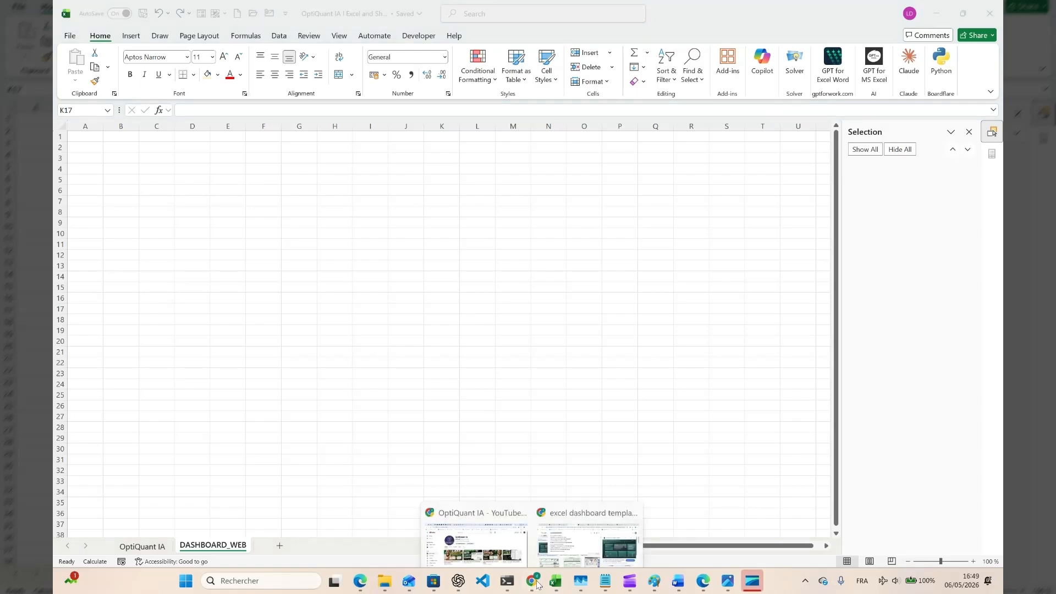
left_click(565, 516)
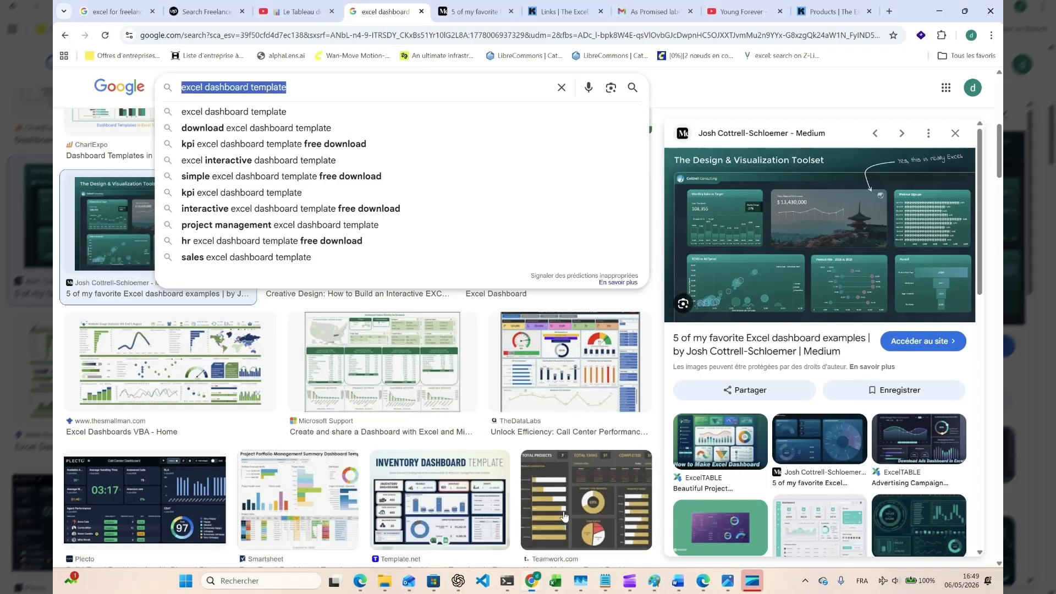
left_click(692, 100)
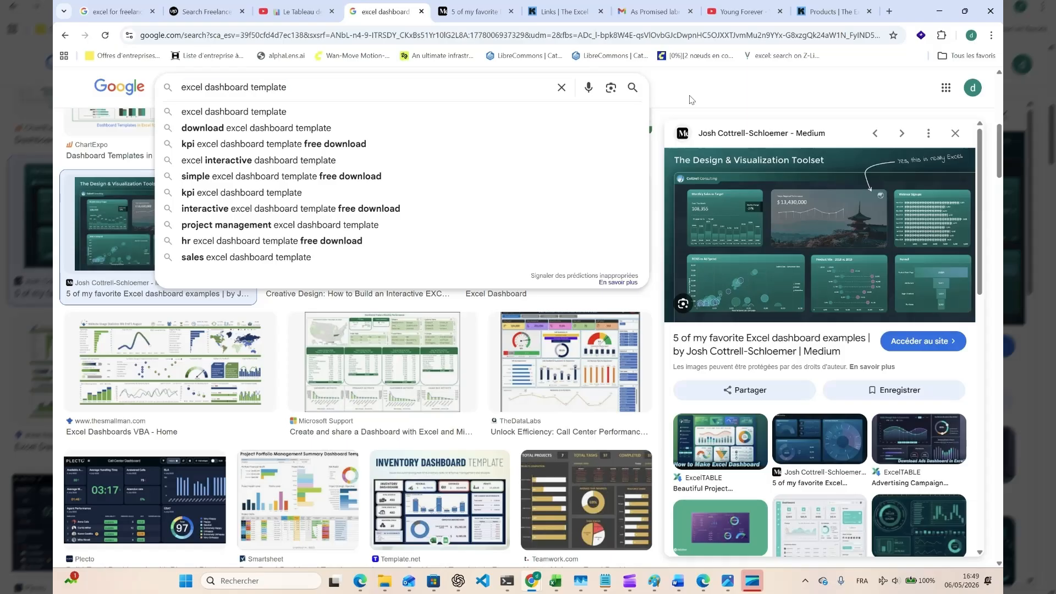
scroll(262, 248, "up", 1)
scroll(259, 247, "up", 1)
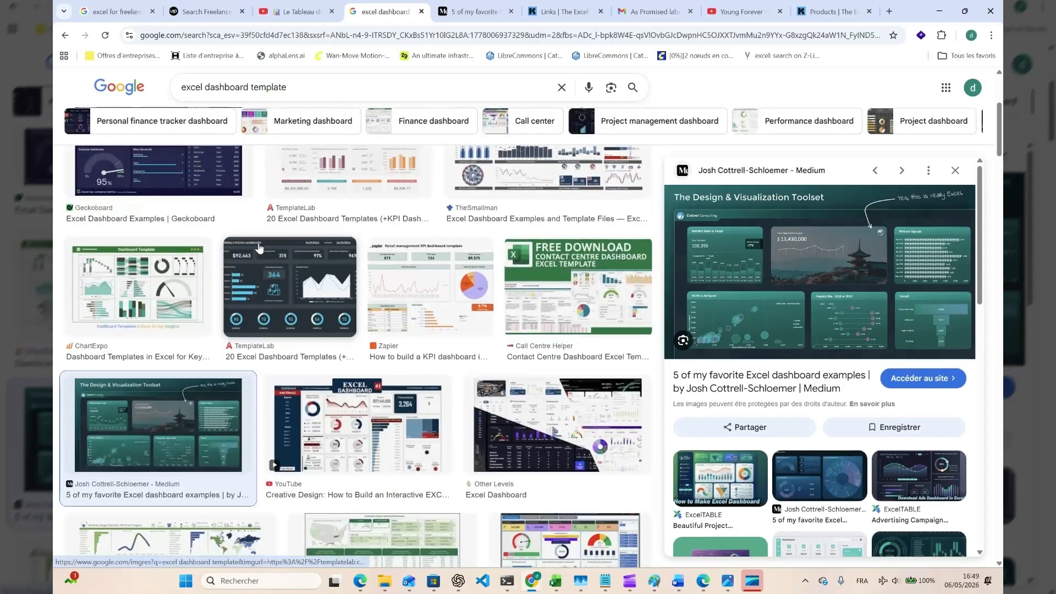
scroll(259, 247, "down", 6)
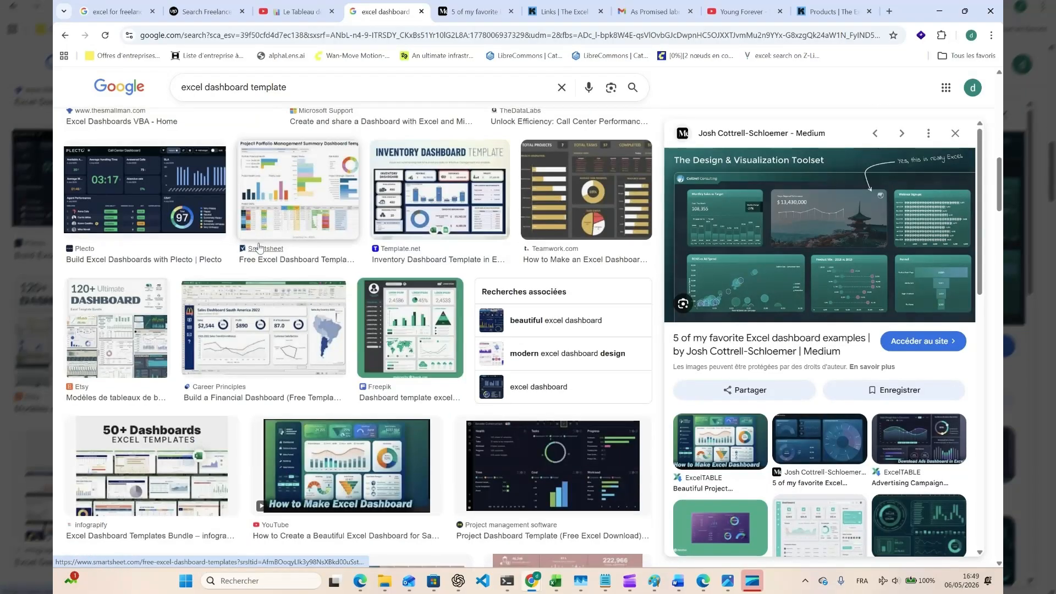
scroll(258, 247, "down", 1)
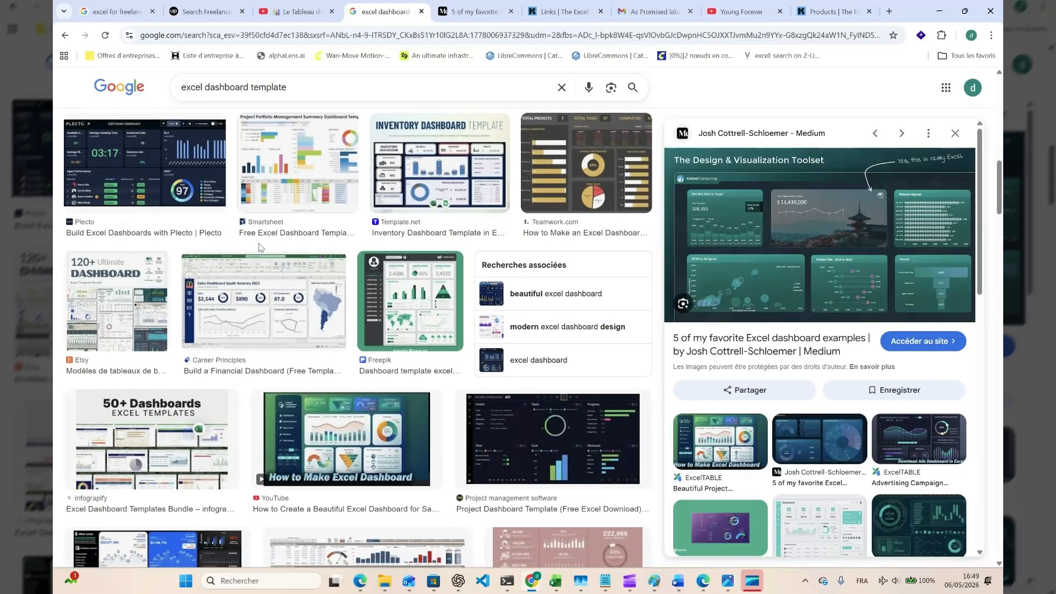
scroll(258, 247, "down", 1)
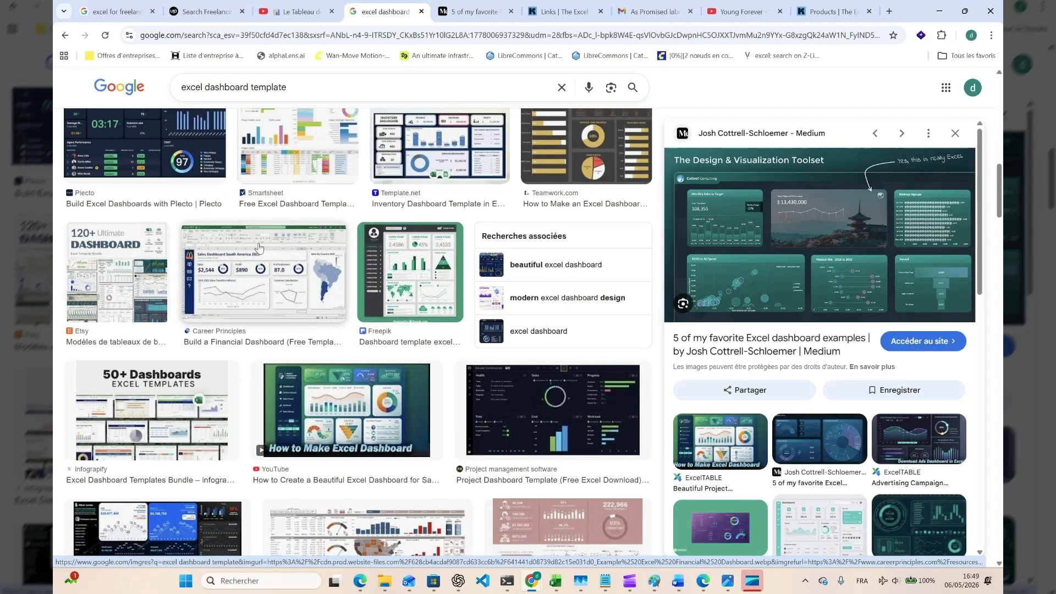
scroll(271, 288, "down", 5)
scroll(285, 348, "down", 8)
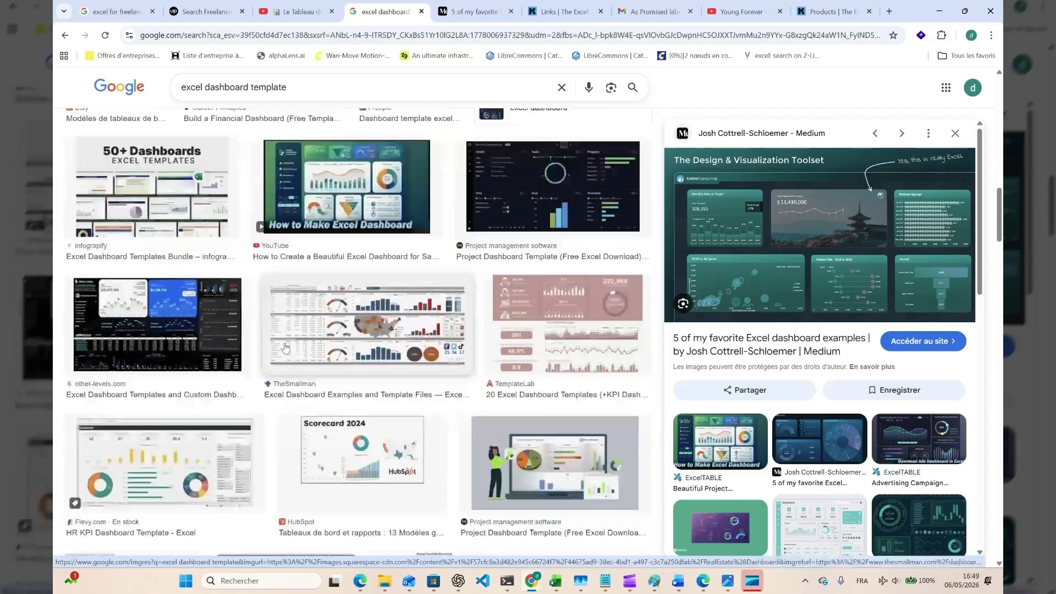
scroll(285, 348, "down", 3)
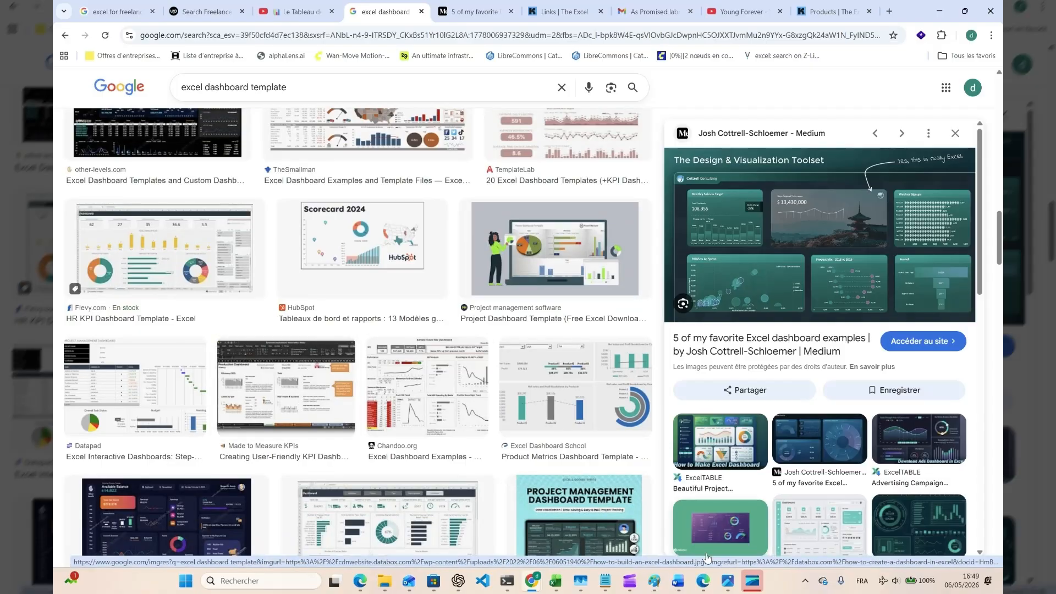
Step: Switch to the image viewer to examine Monthly-Website-Performance-Report-Dashboard-Templates.png, and return to the DASHBOARD_WEB sheet of the OptiQuant IA workbook in Excel
mouse_move(752, 585)
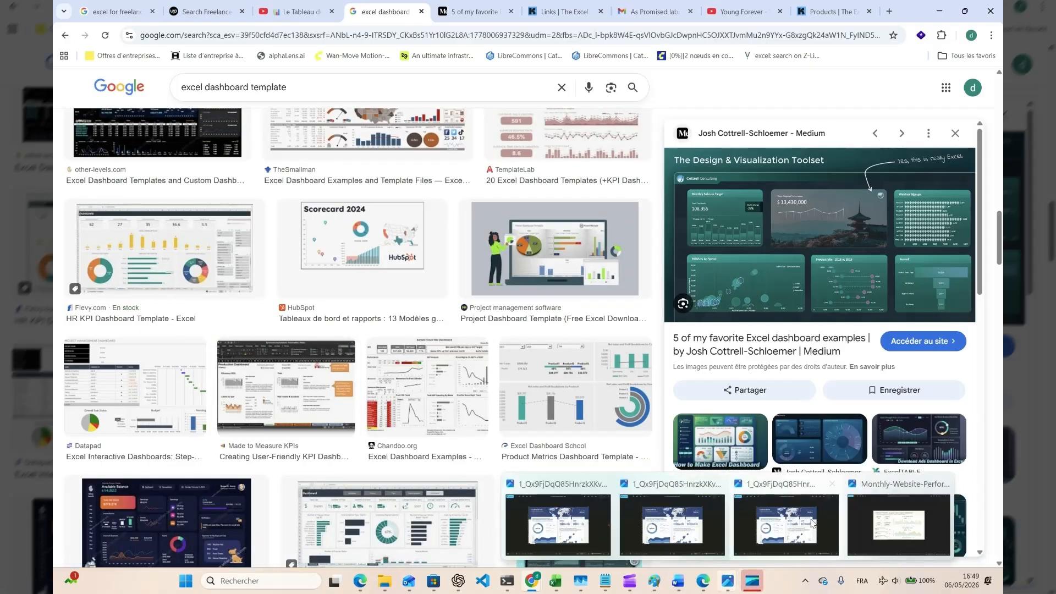
left_click(903, 520)
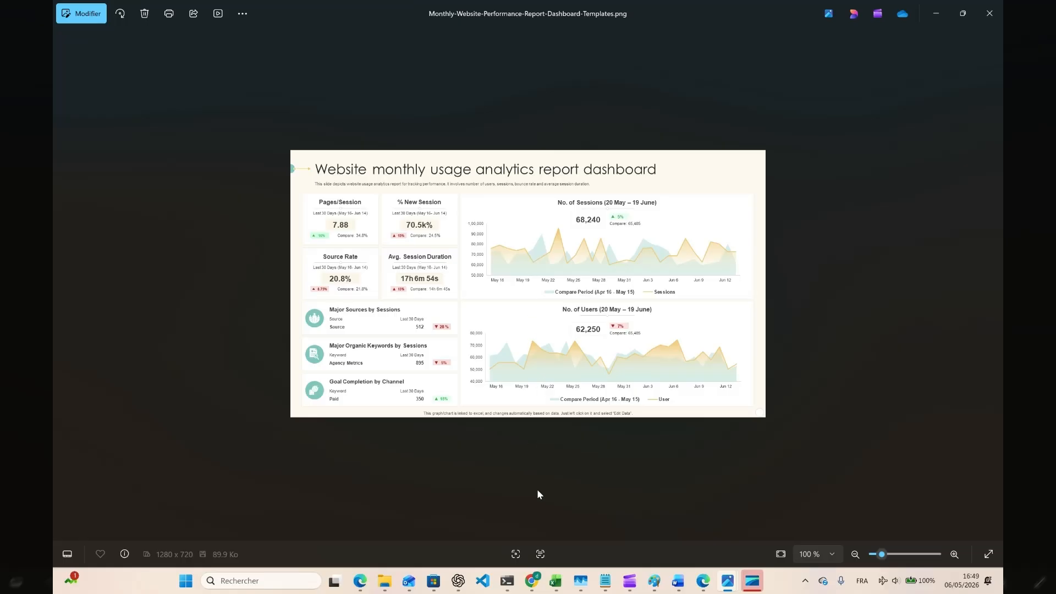
mouse_move(558, 586)
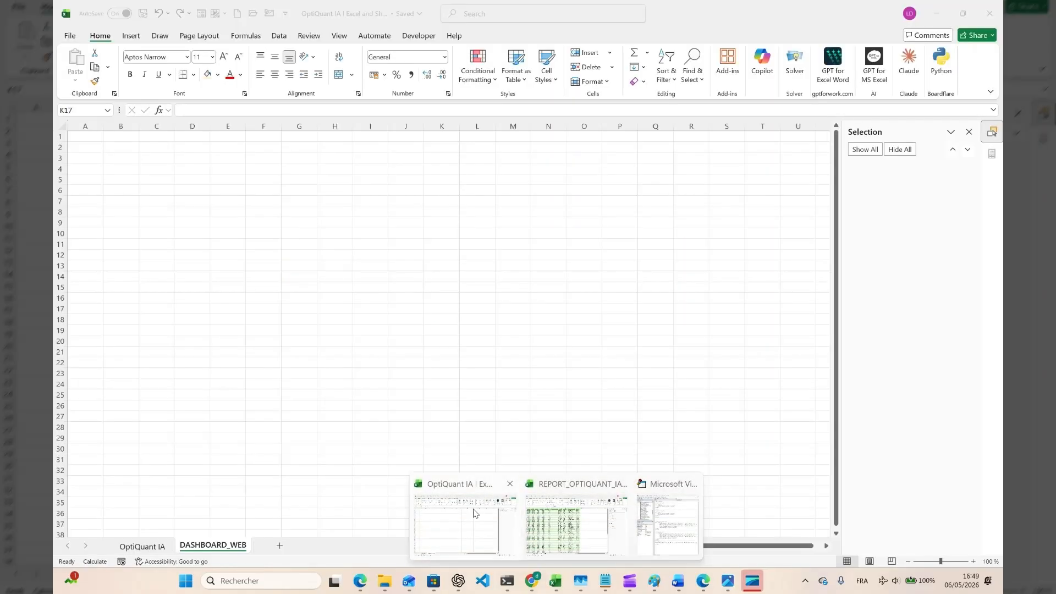
left_click(475, 513)
left_click(429, 393)
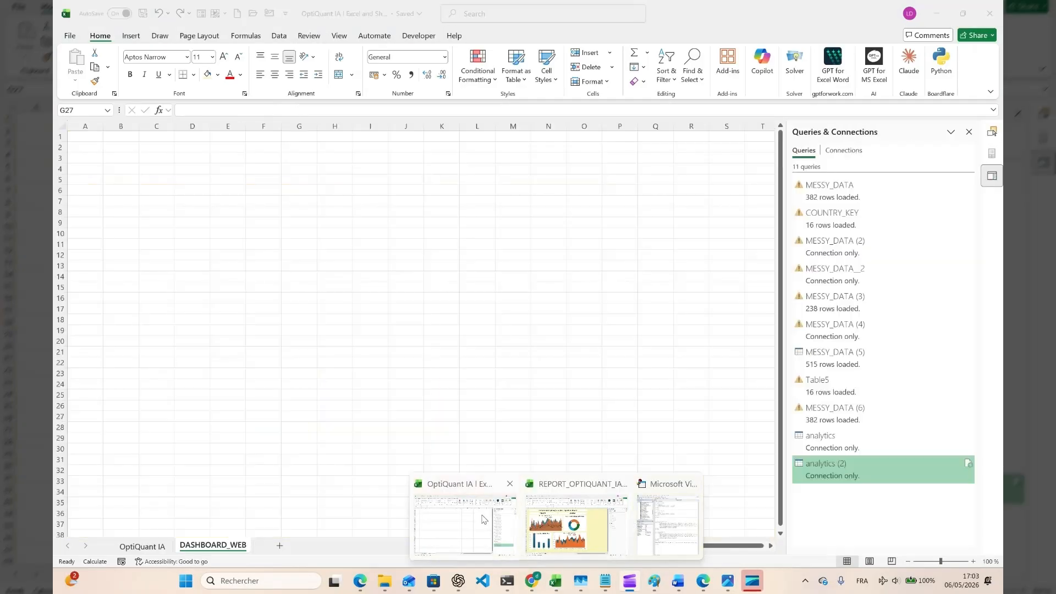
Step: Import the tab-delimited analytics text file from the YouTube folder, load it as a table on a new worksheet, and return to DASHBOARD_WEB
left_click(481, 515)
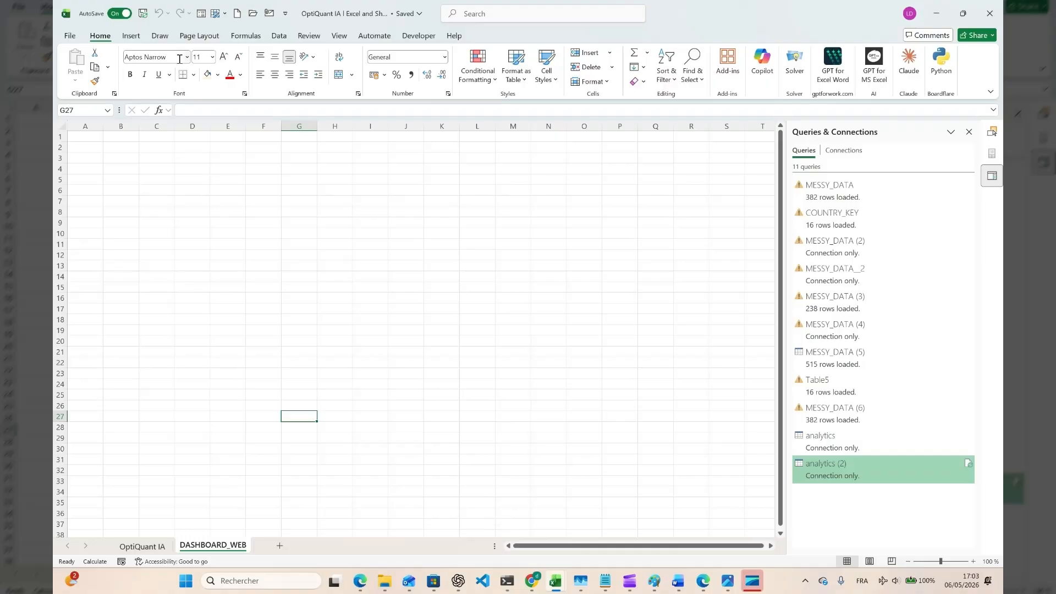
left_click(282, 37)
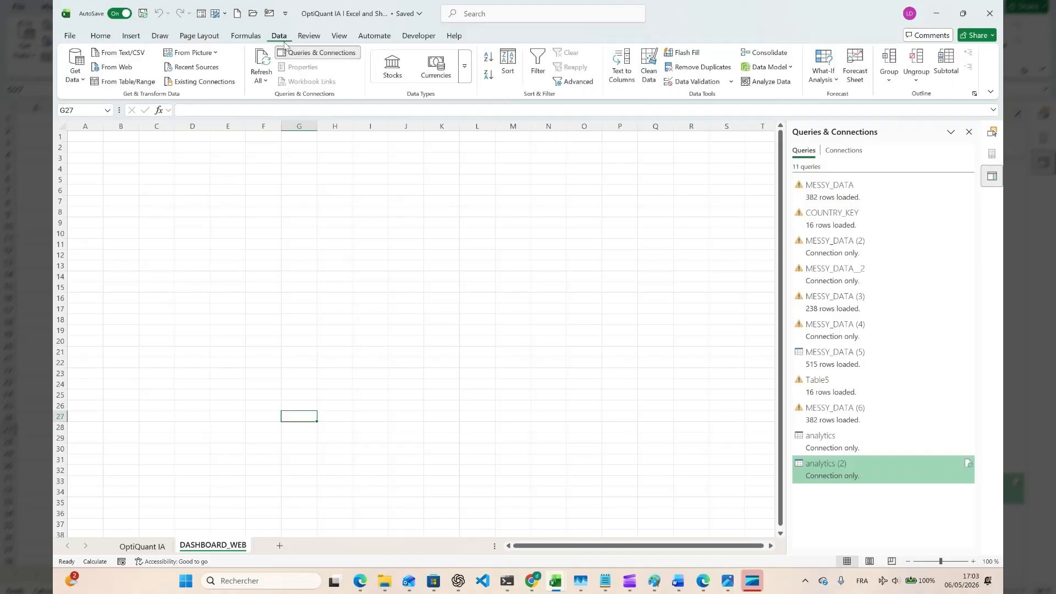
left_click(124, 54)
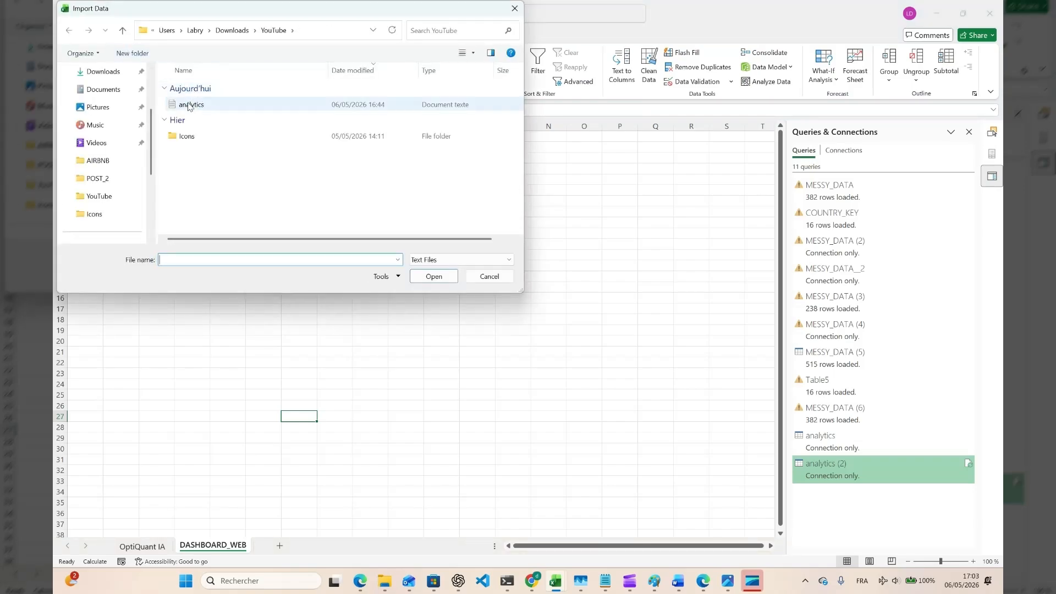
double_click(189, 104)
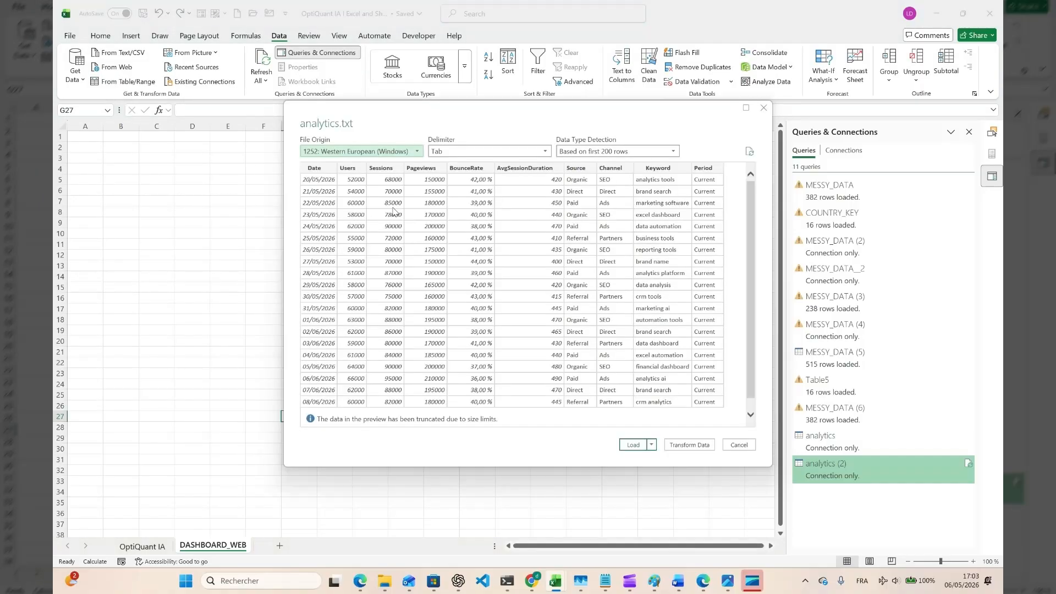
scroll(462, 318, "down", 3)
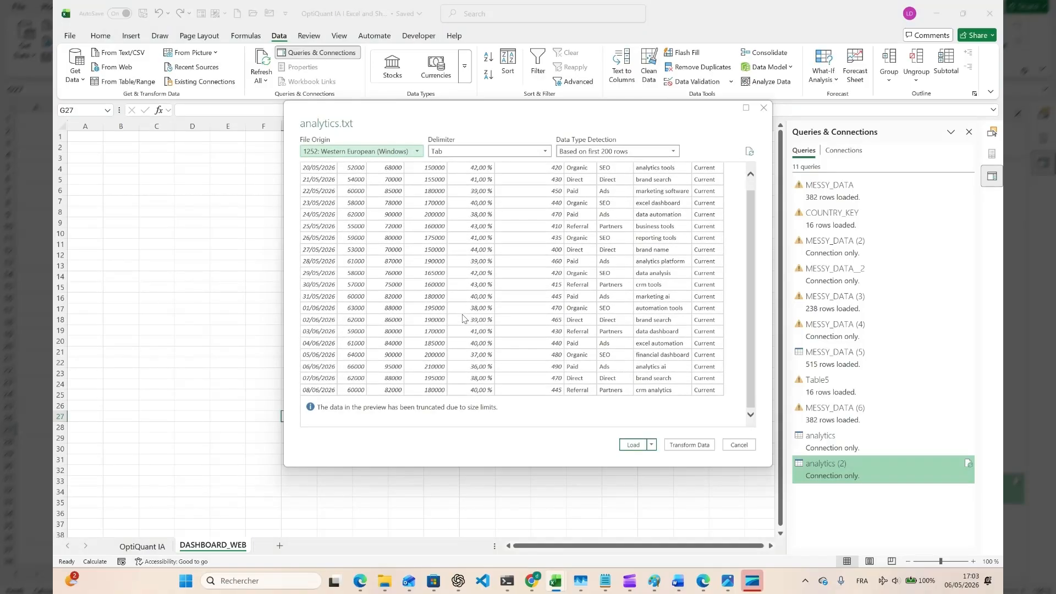
scroll(462, 318, "up", 1)
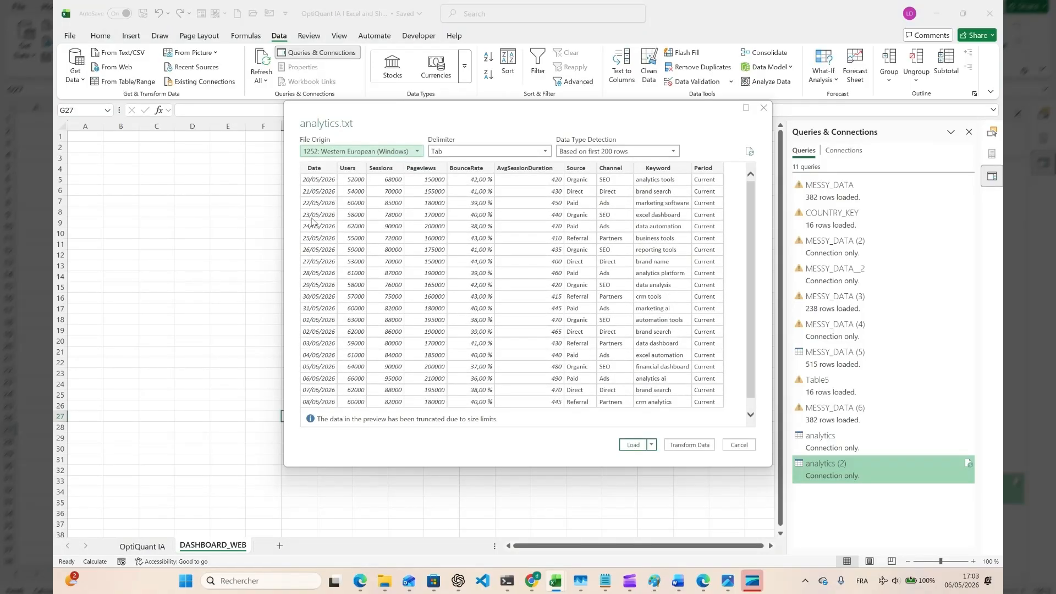
scroll(441, 253, "down", 1)
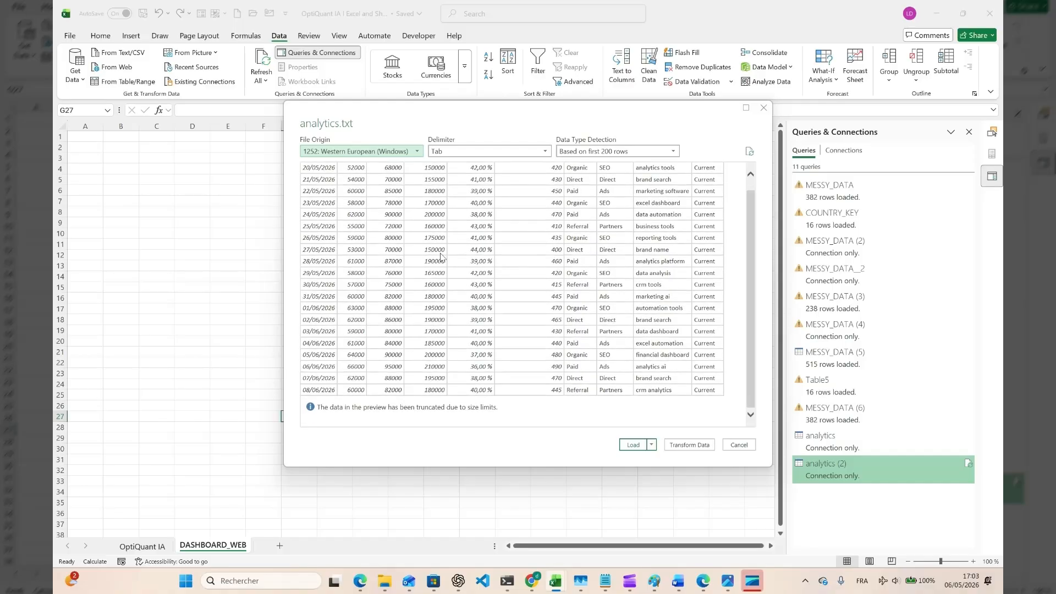
scroll(440, 253, "up", 1)
left_click(634, 446)
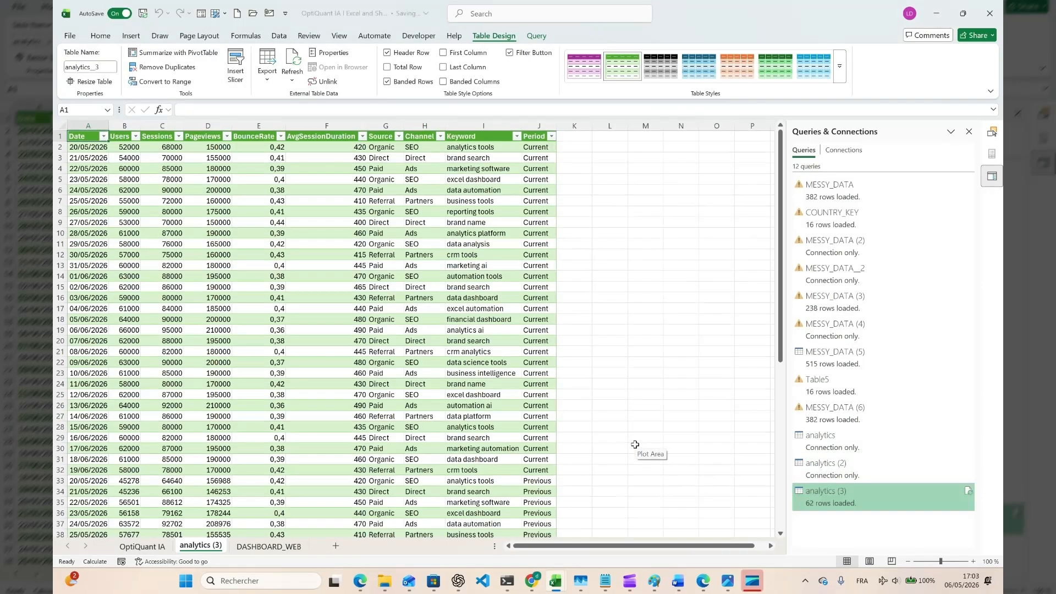
left_click(260, 230)
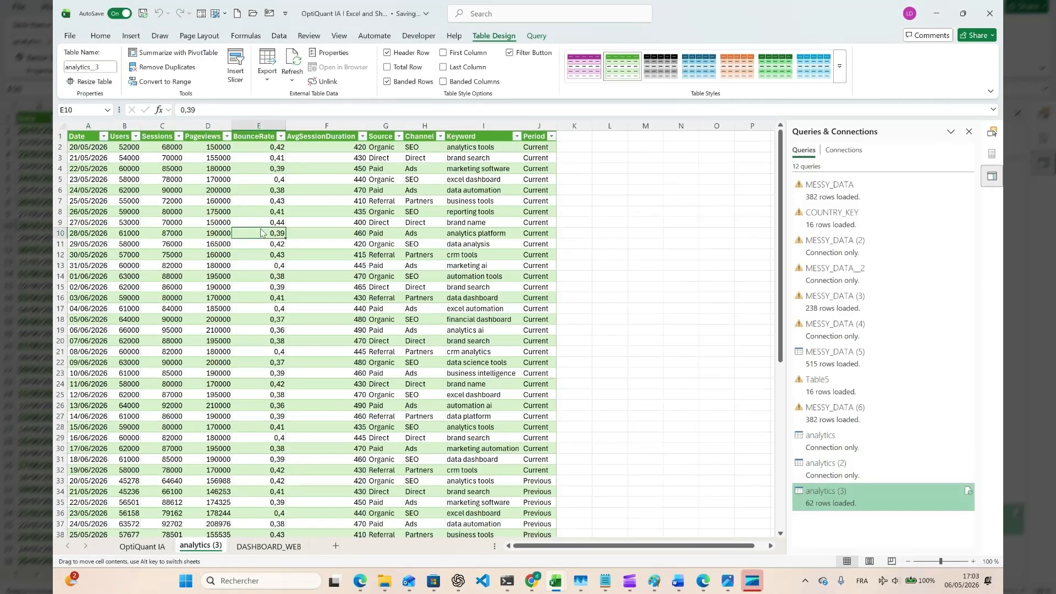
left_click(267, 547)
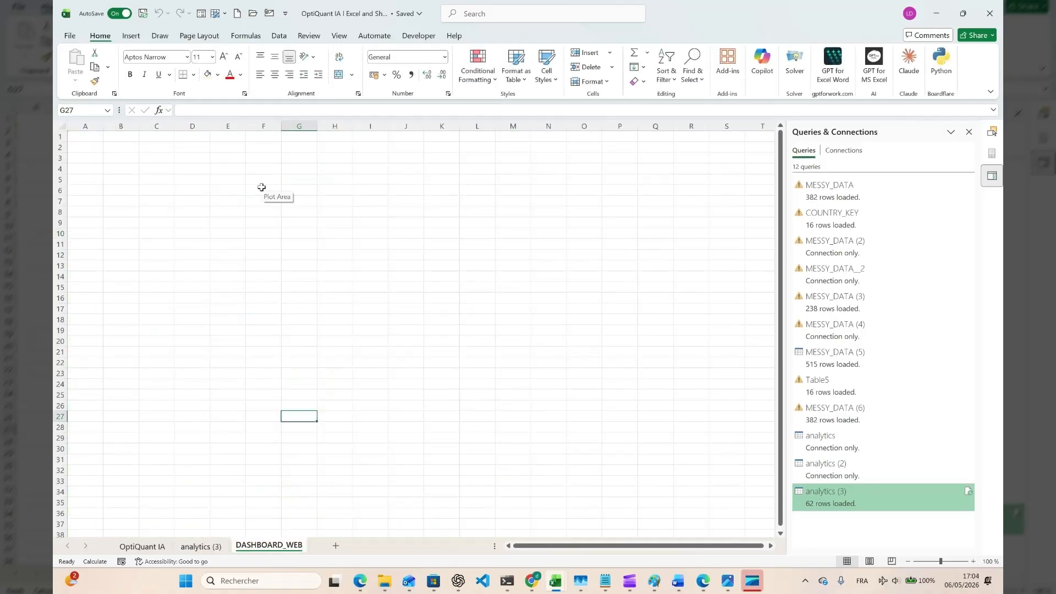
left_click(631, 582)
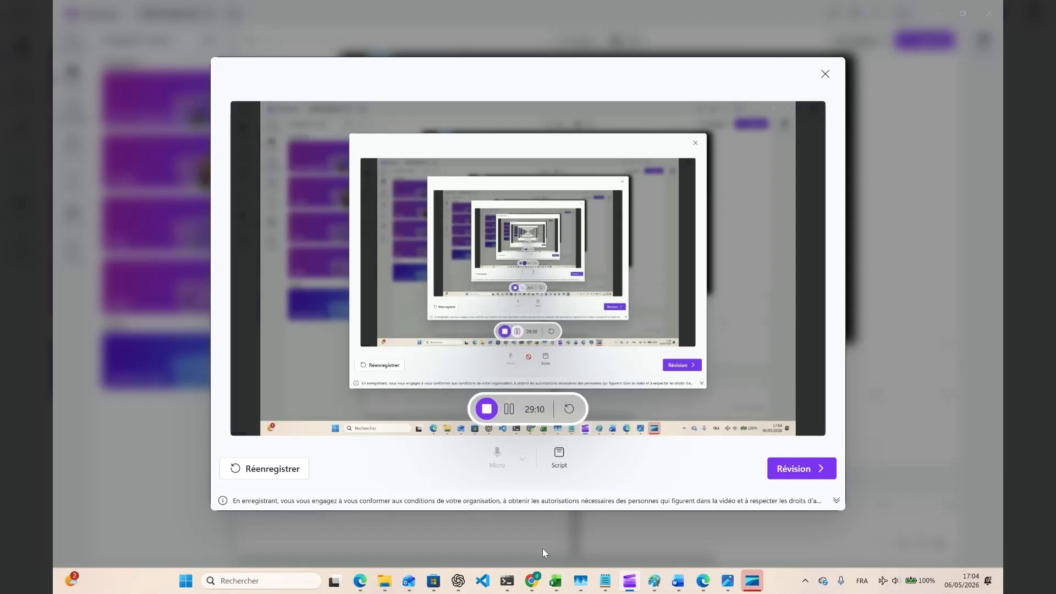
mouse_move(554, 588)
left_click(465, 522)
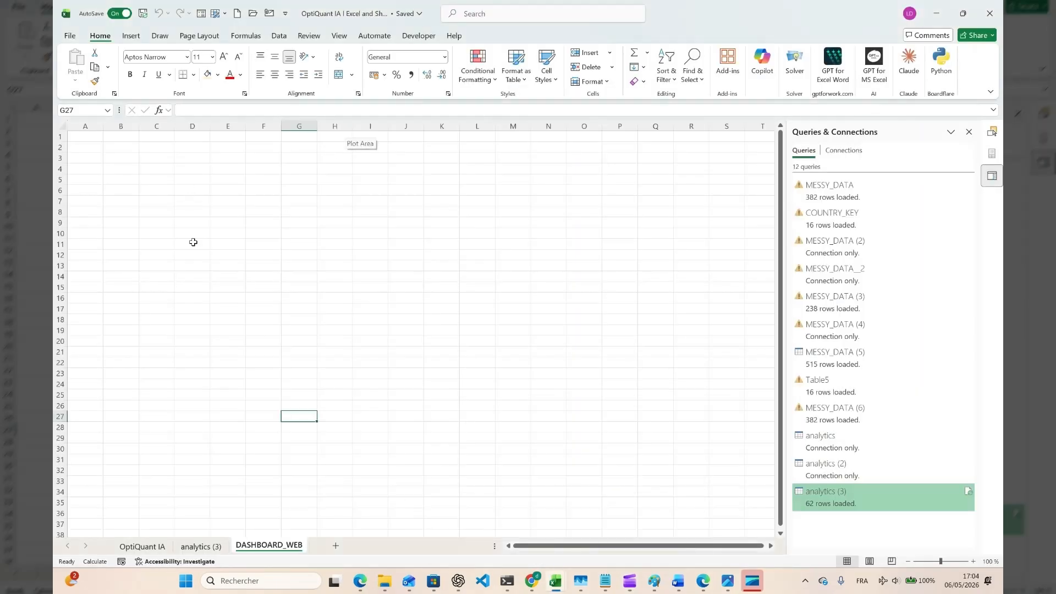
Step: Add a new worksheet after DASHBOARD_WEB and name it PIVOT
left_click(336, 546)
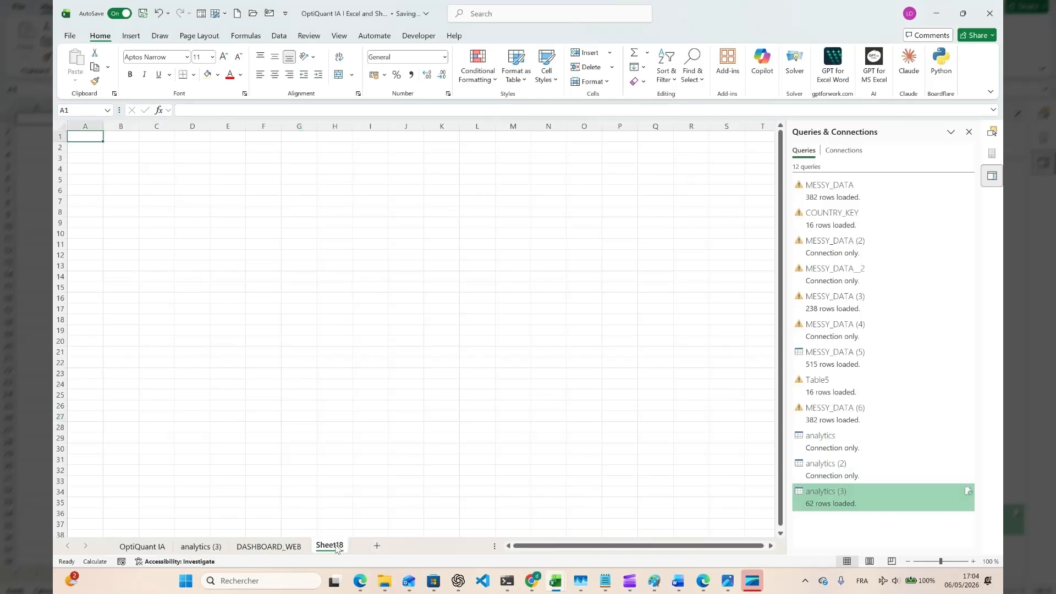
double_click(336, 547)
type("PIVOT")
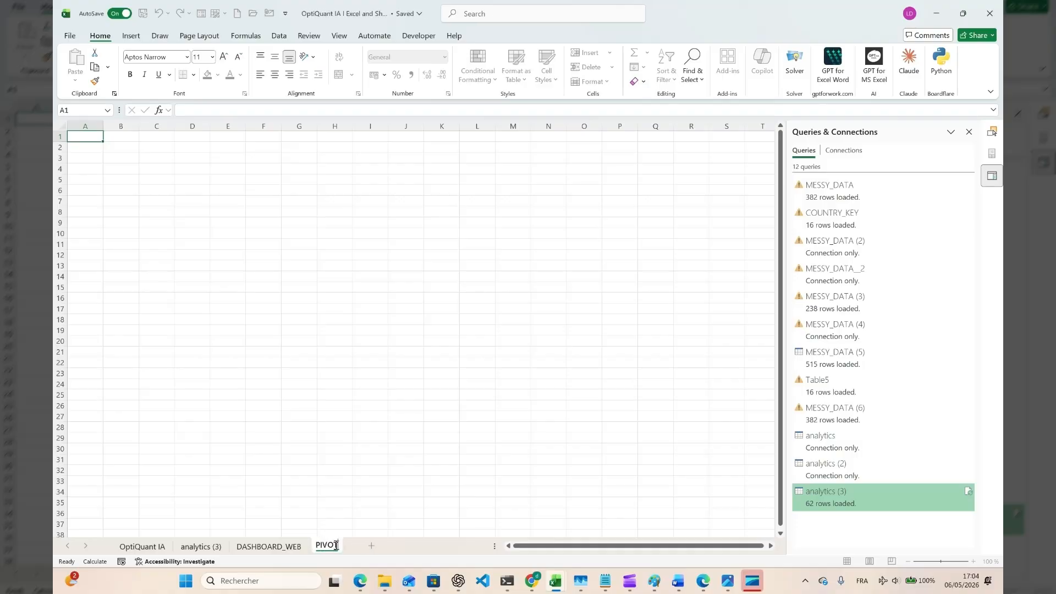
key("Return")
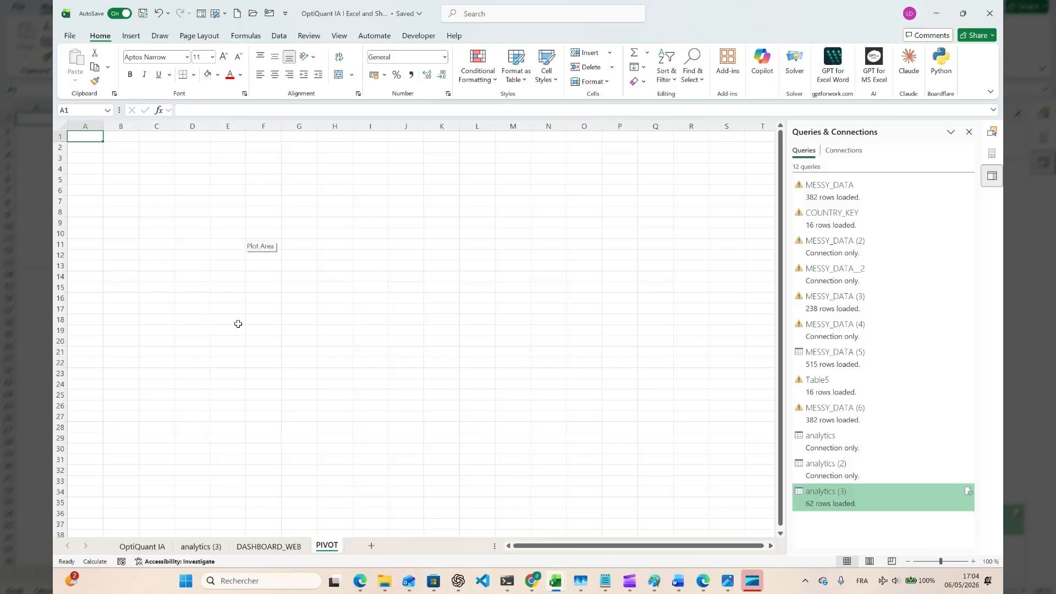
left_click(166, 355)
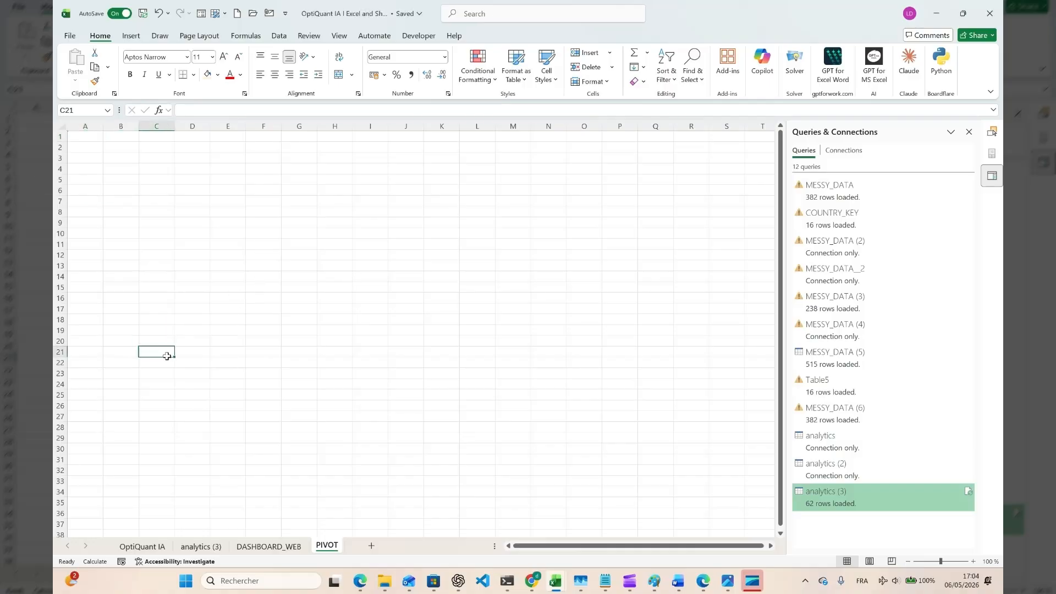
left_click(233, 257)
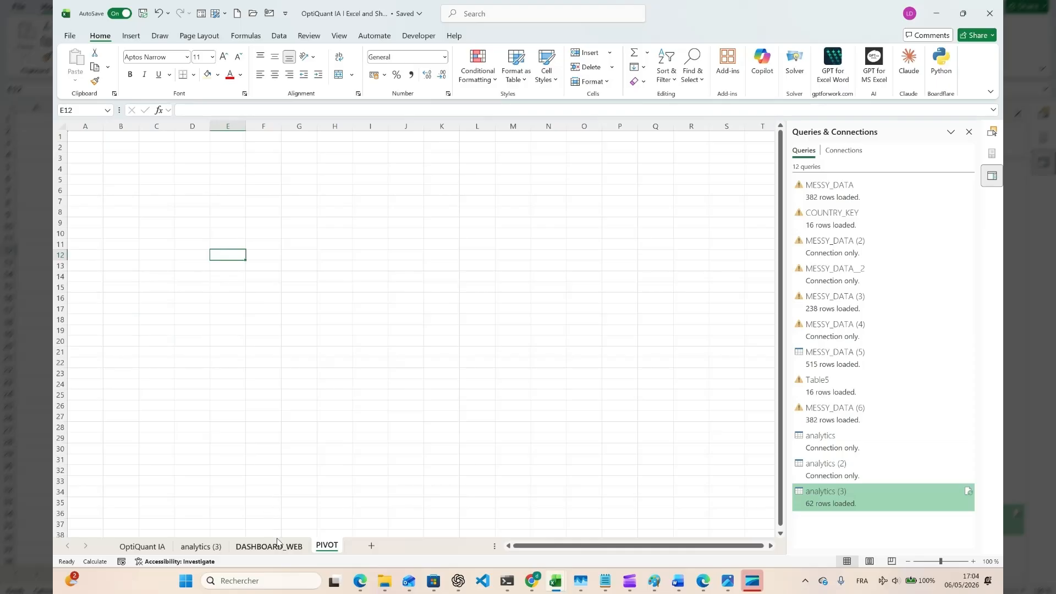
left_click(290, 544)
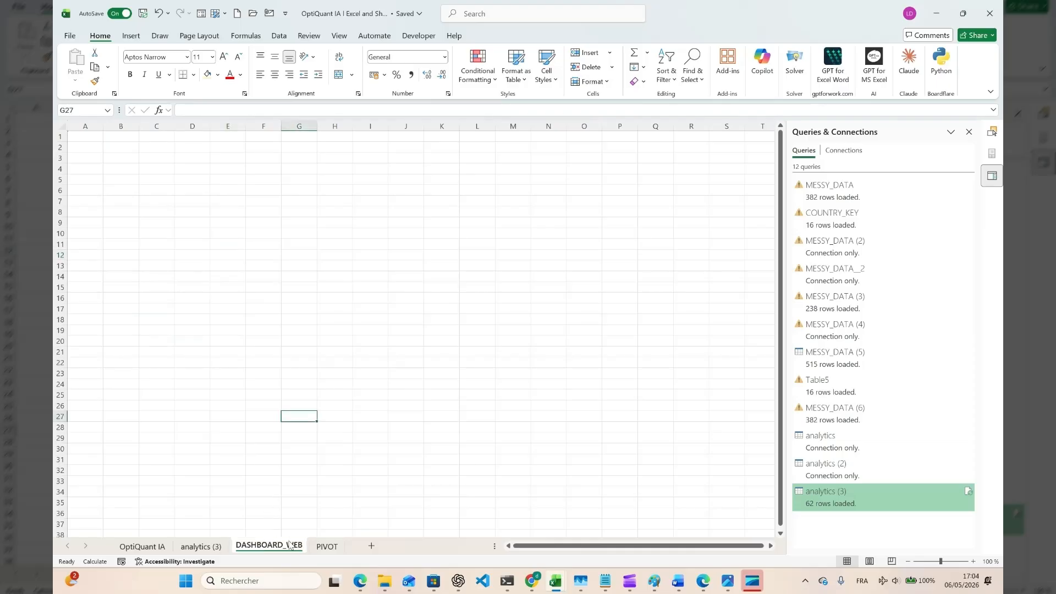
Step: Insert a PivotTable from the table on the analytics (3) sheet, placed at cell B4 of the PIVOT sheet
left_click(199, 546)
left_click(295, 240)
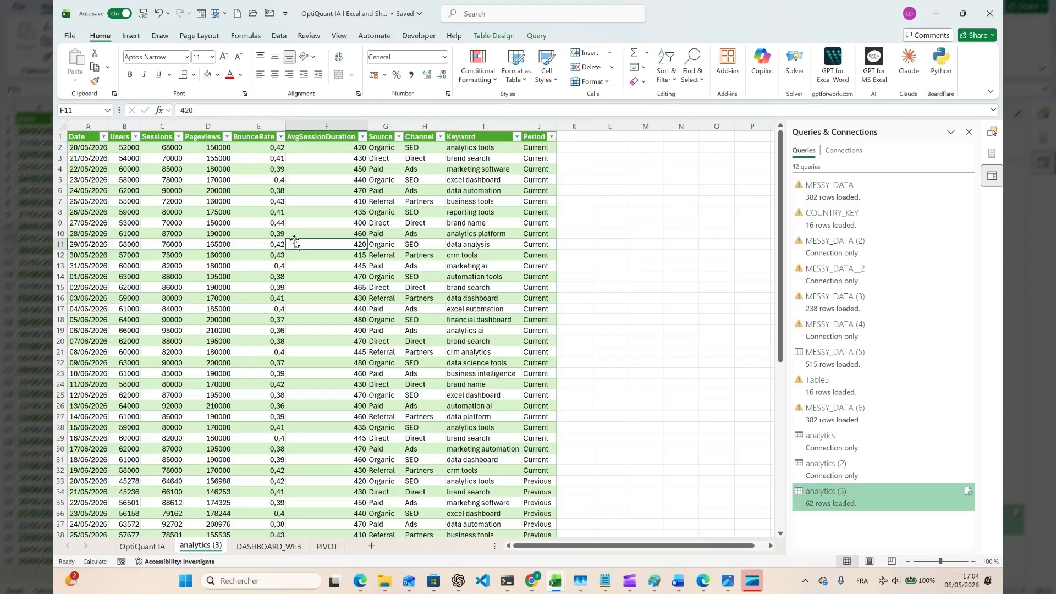
key("alt")
key("n")
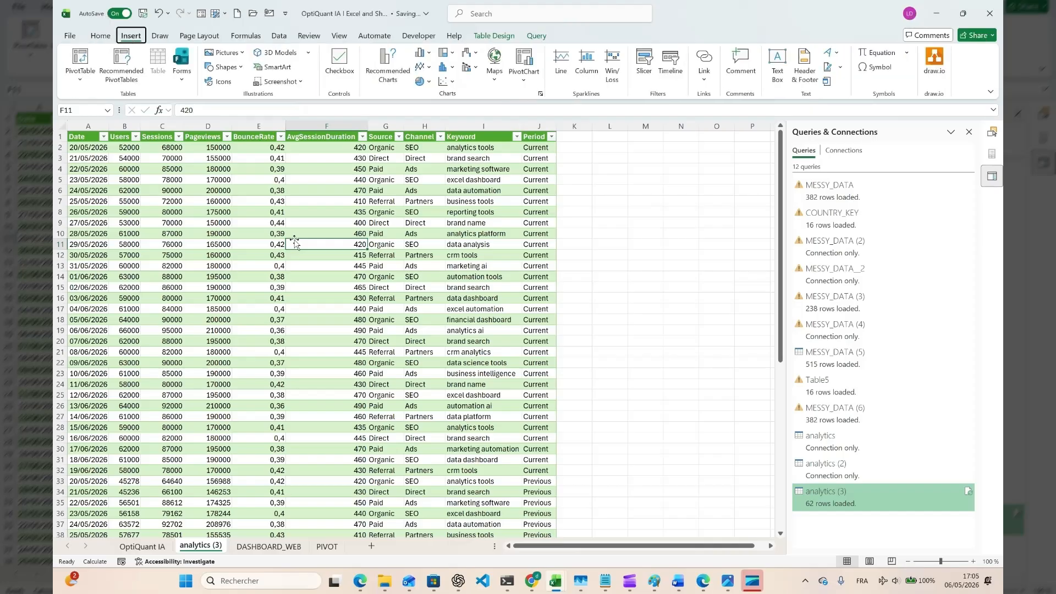
key("v")
key("t")
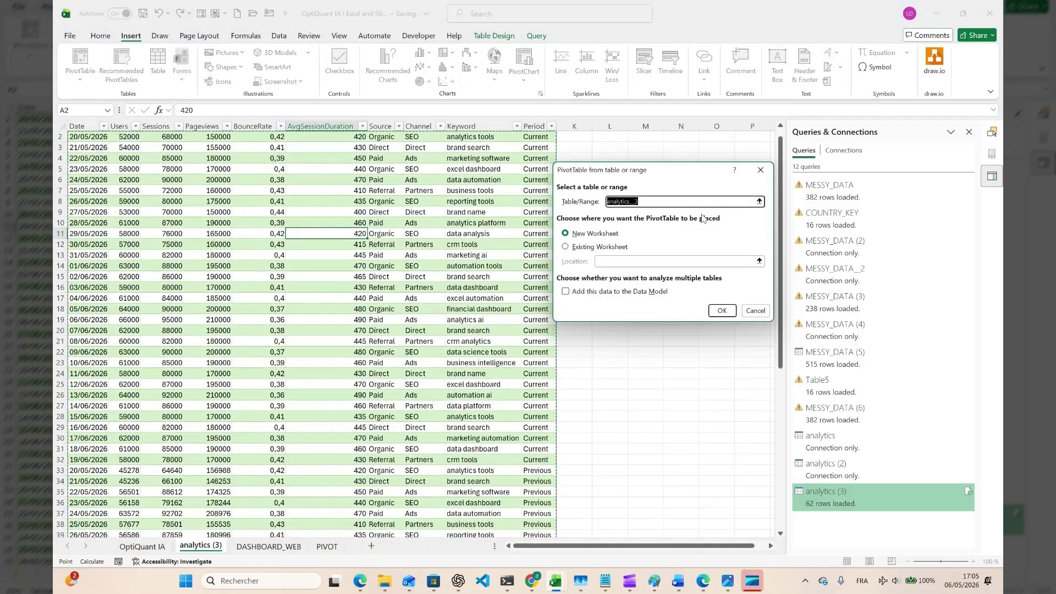
left_click(601, 247)
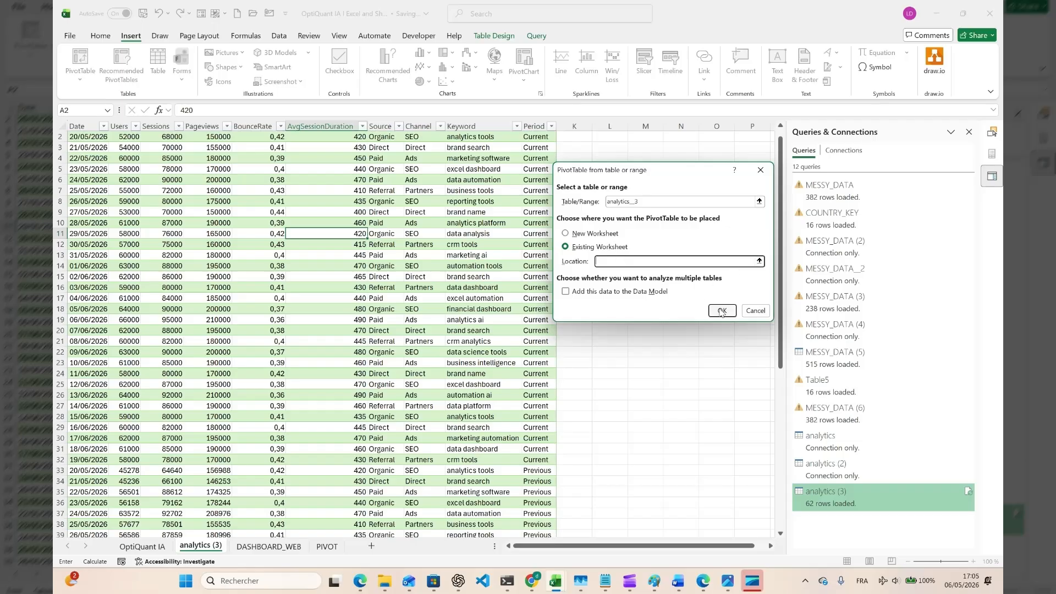
left_click(760, 262)
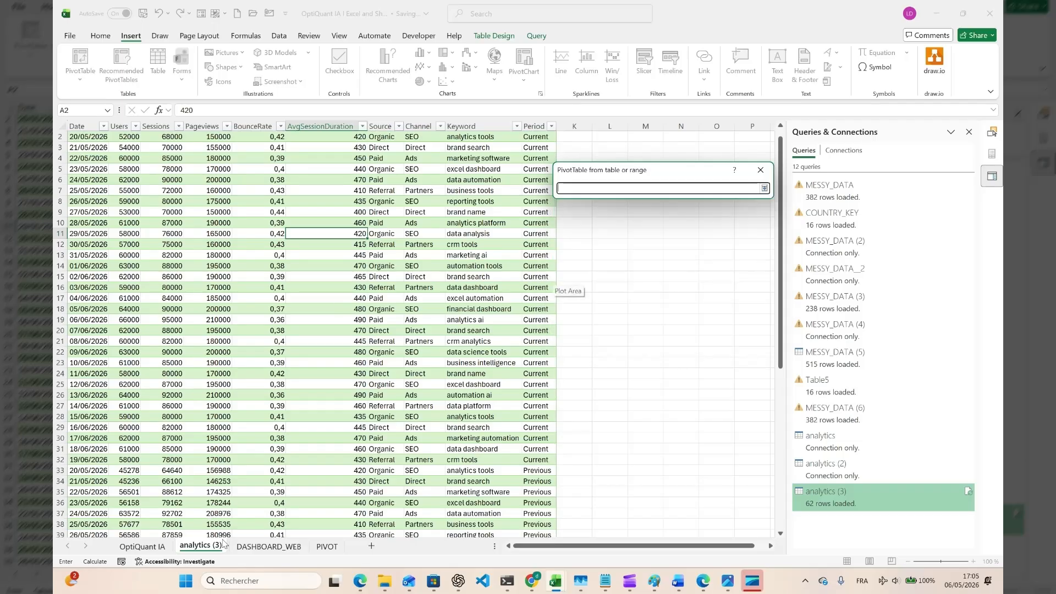
left_click(327, 547)
left_click(135, 166)
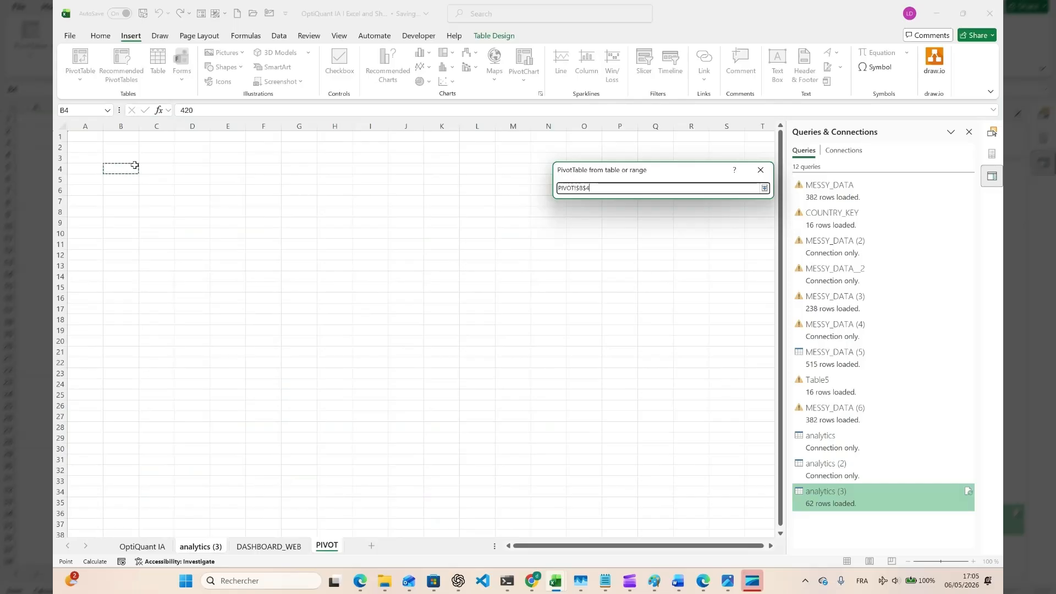
key("Return")
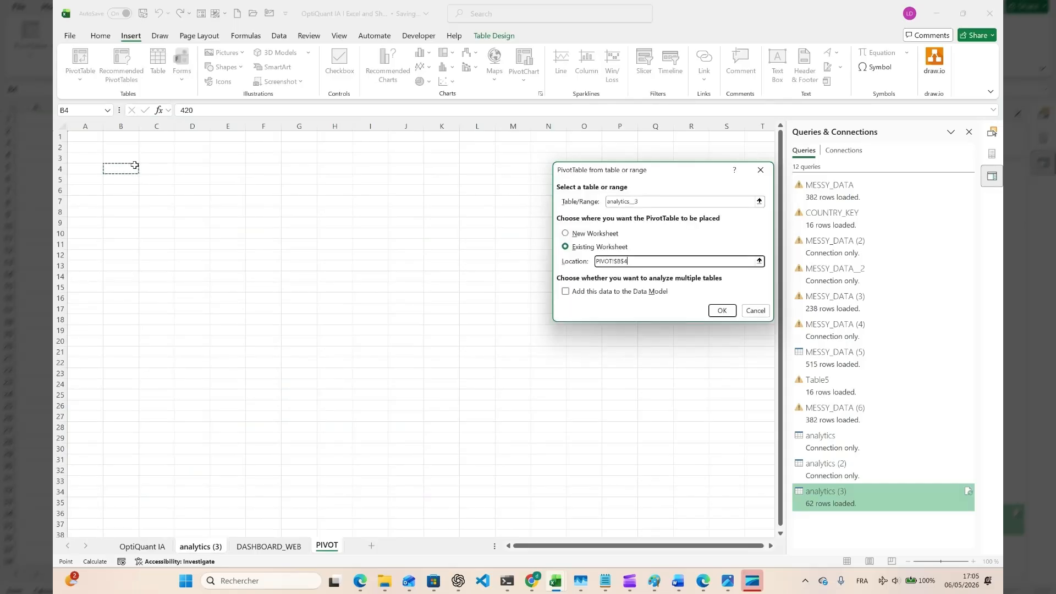
left_click(722, 310)
Step: Add Users to the new PivotTable's values and try to place Sessions in its rows
left_click(159, 222)
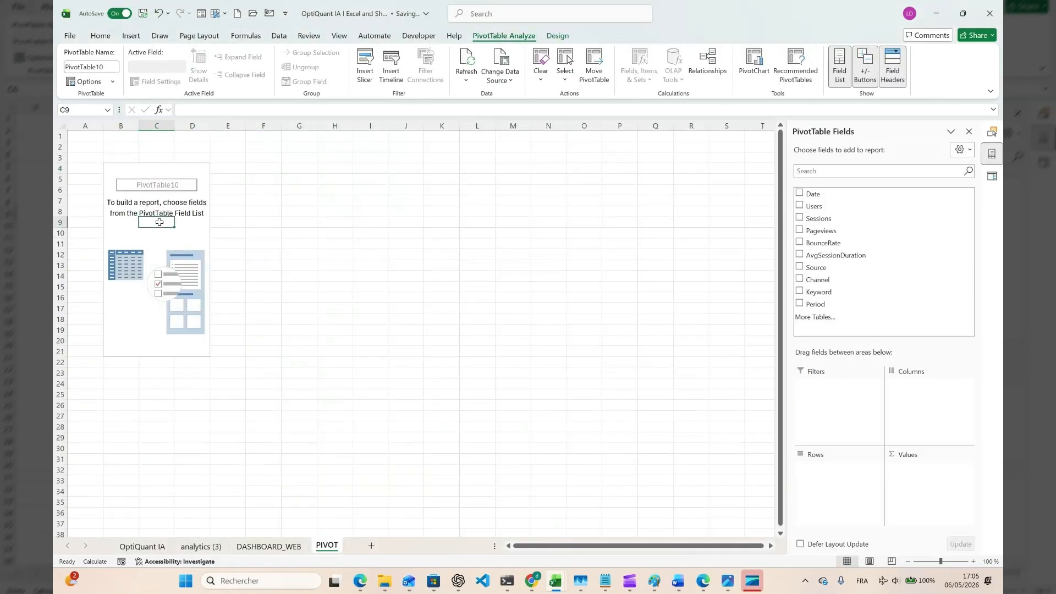
left_click(816, 207)
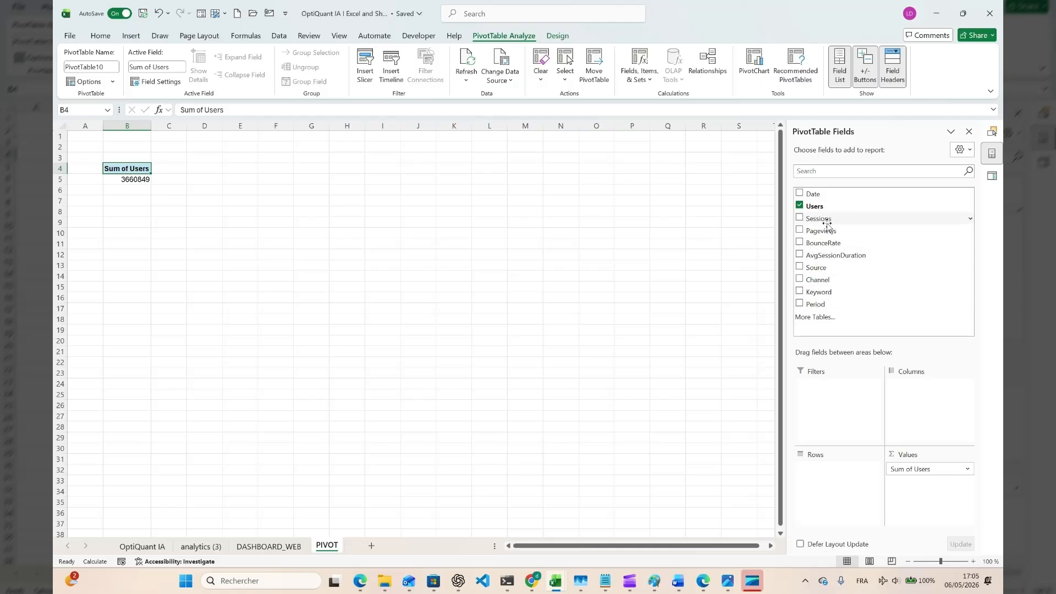
left_click_drag(828, 224, 833, 501)
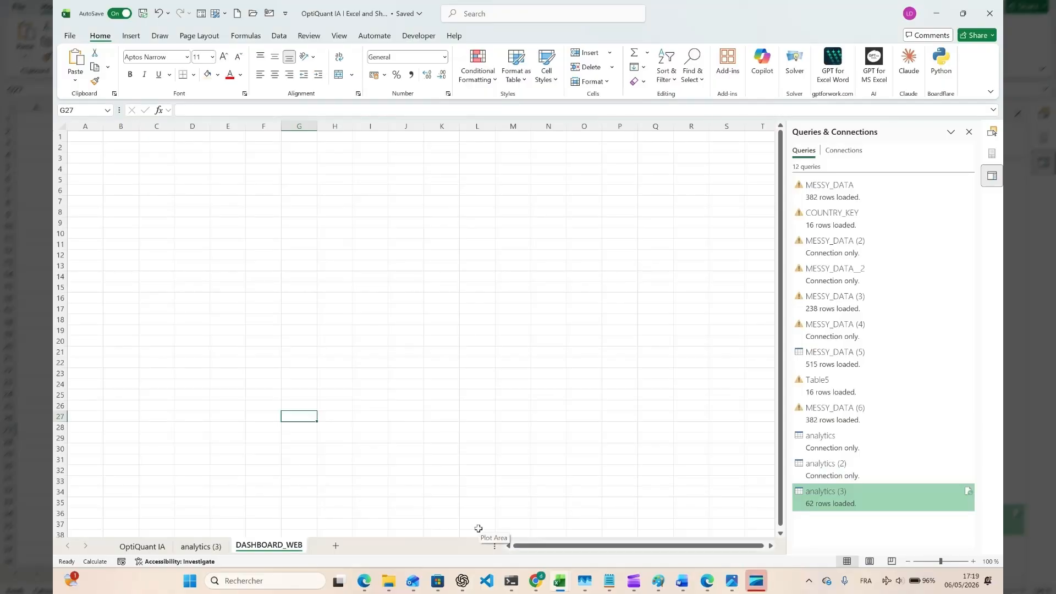
Step: Add a worksheet after DASHBOARD_WEB and name it PIVOT
left_click(336, 546)
double_click(337, 546)
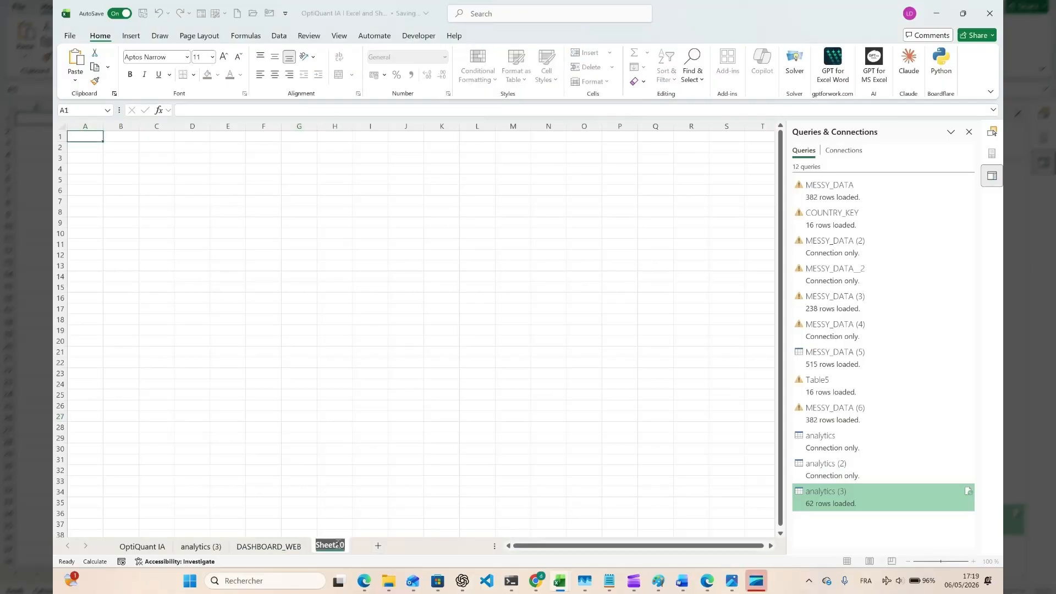
type("PIVOT")
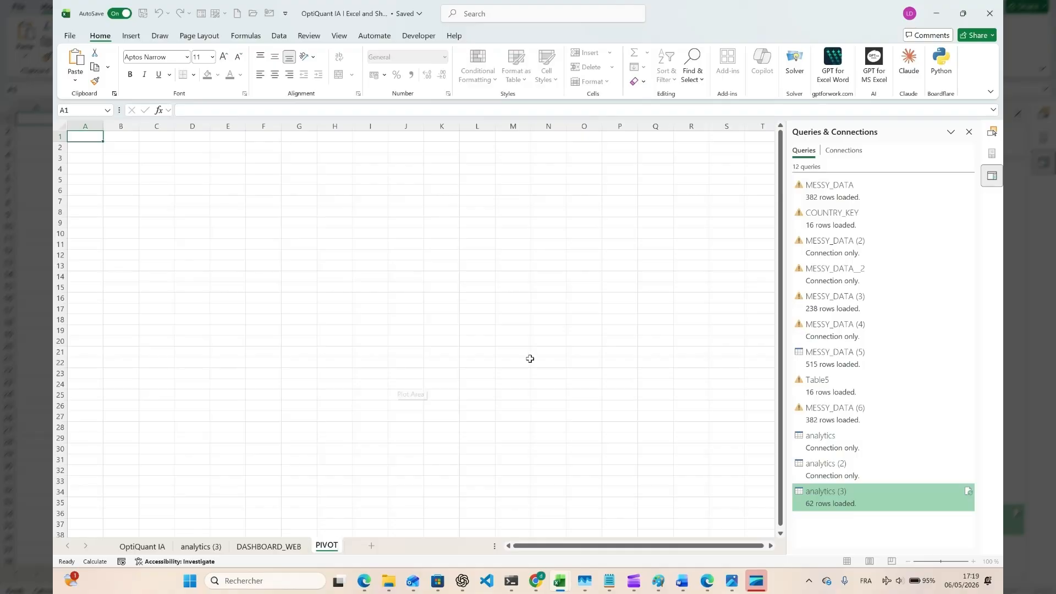
Step: Create a PivotTable from the whole analytics (3) table at cell B6 of the PIVOT sheet
left_click(201, 547)
scroll(185, 292, "up", 1)
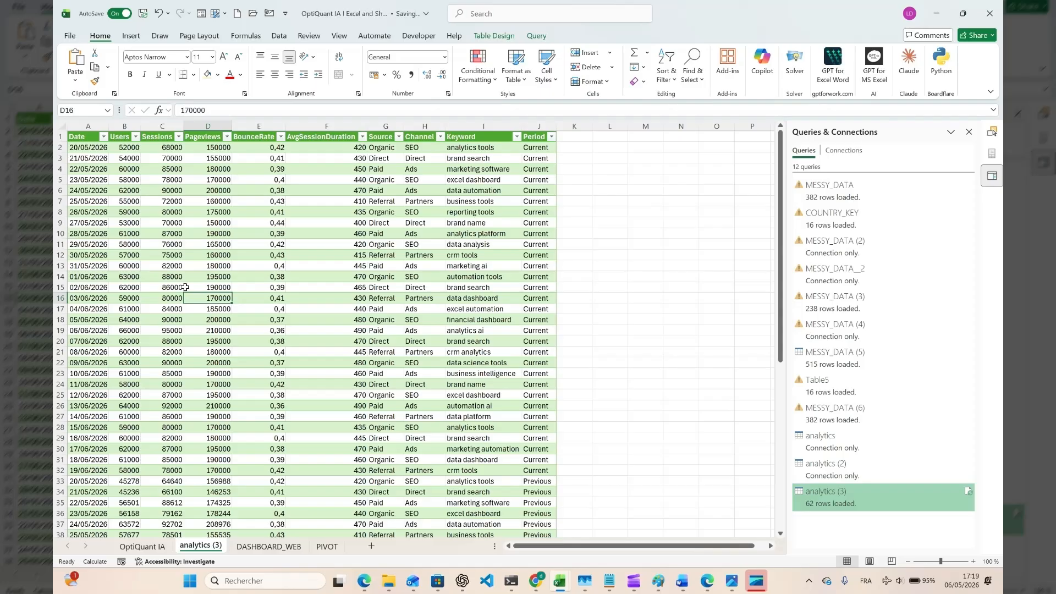
left_click(185, 288)
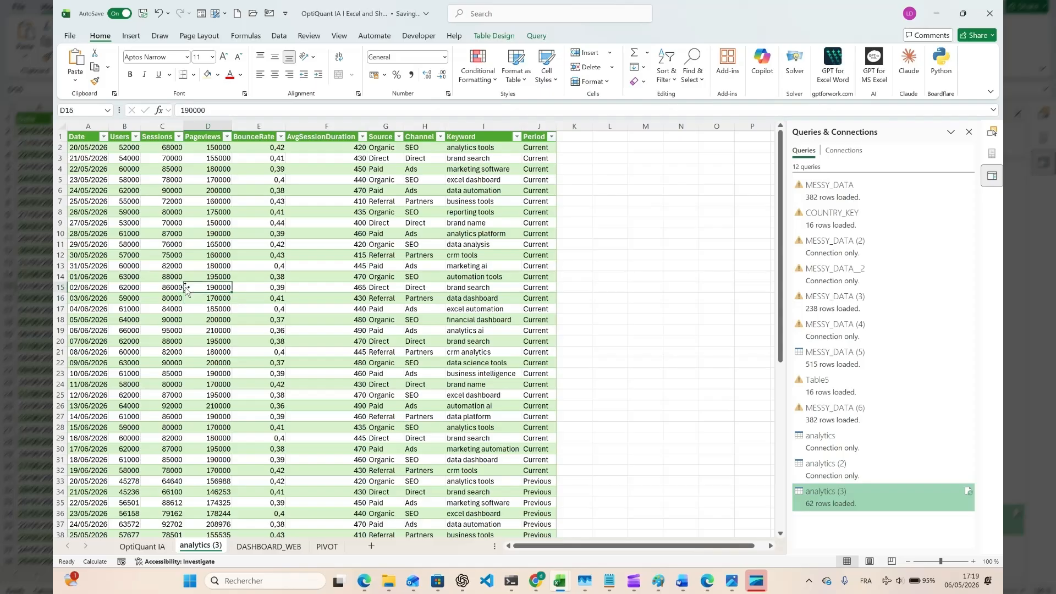
key("ctrl+a")
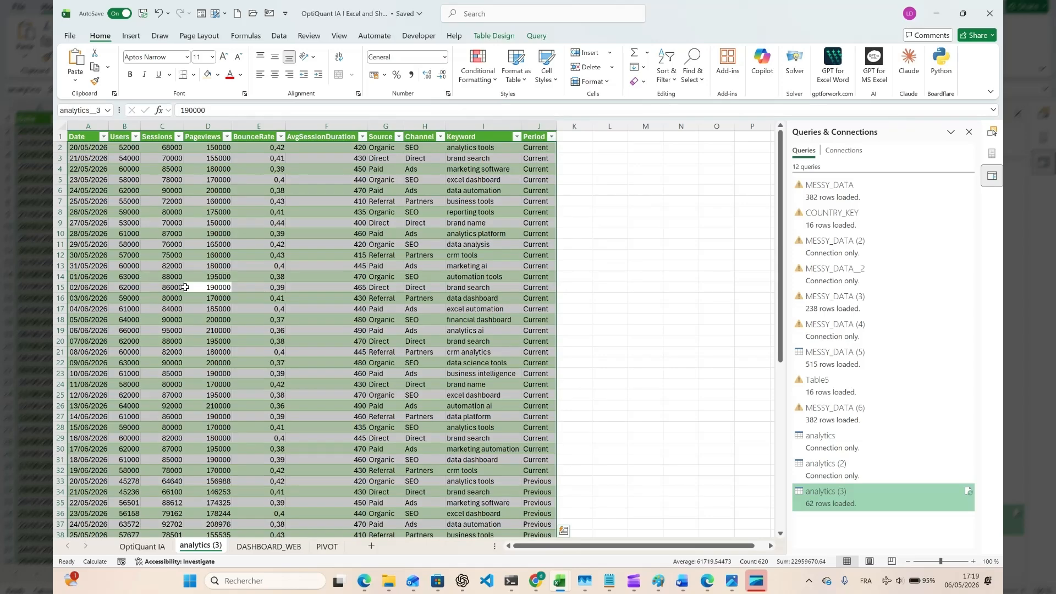
key("alt")
key("n")
key("v")
key("t")
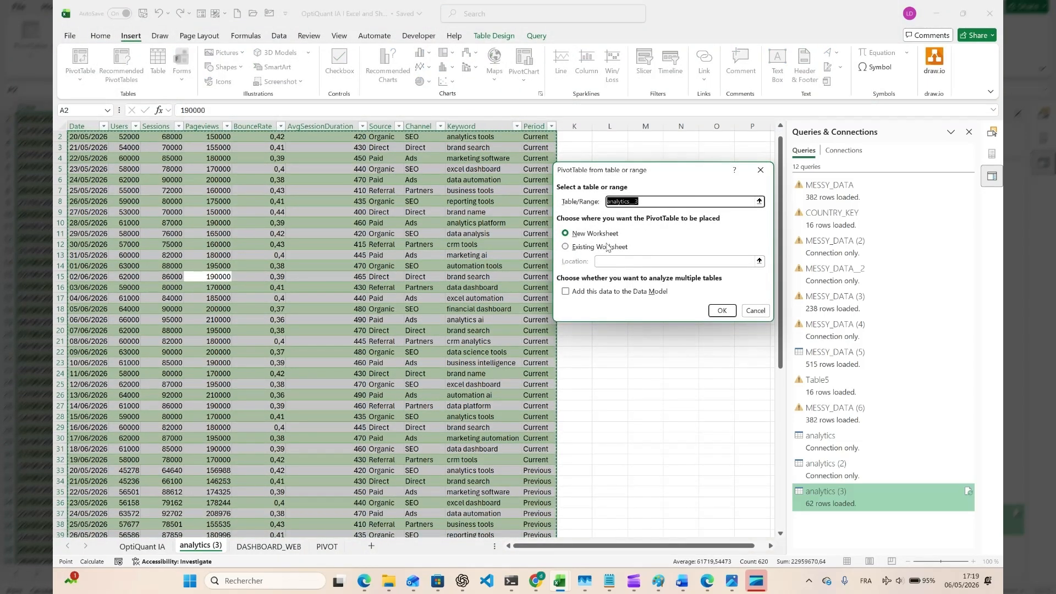
left_click(647, 262)
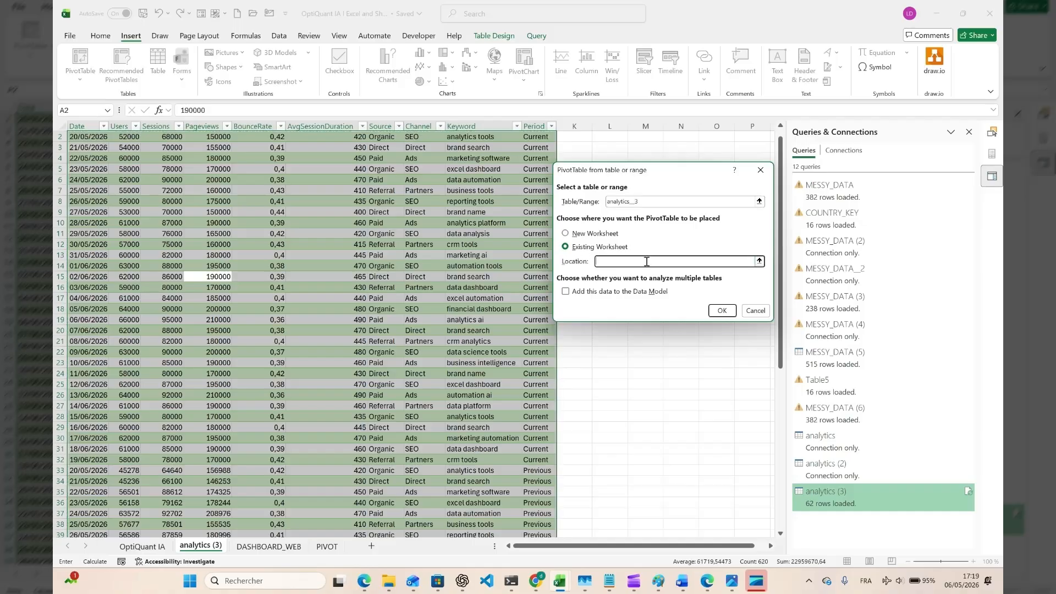
left_click(761, 263)
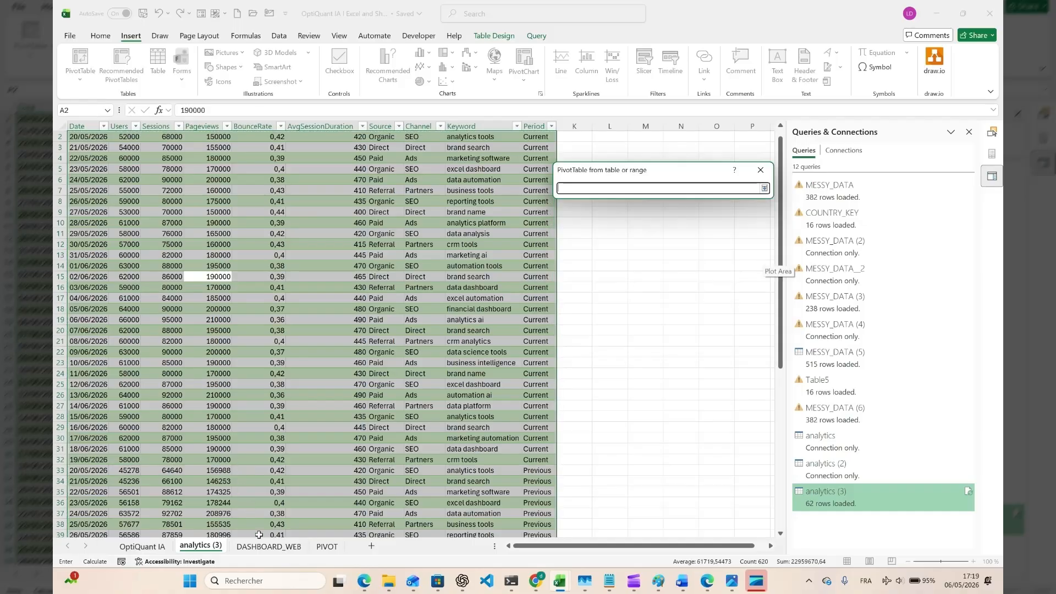
left_click(327, 546)
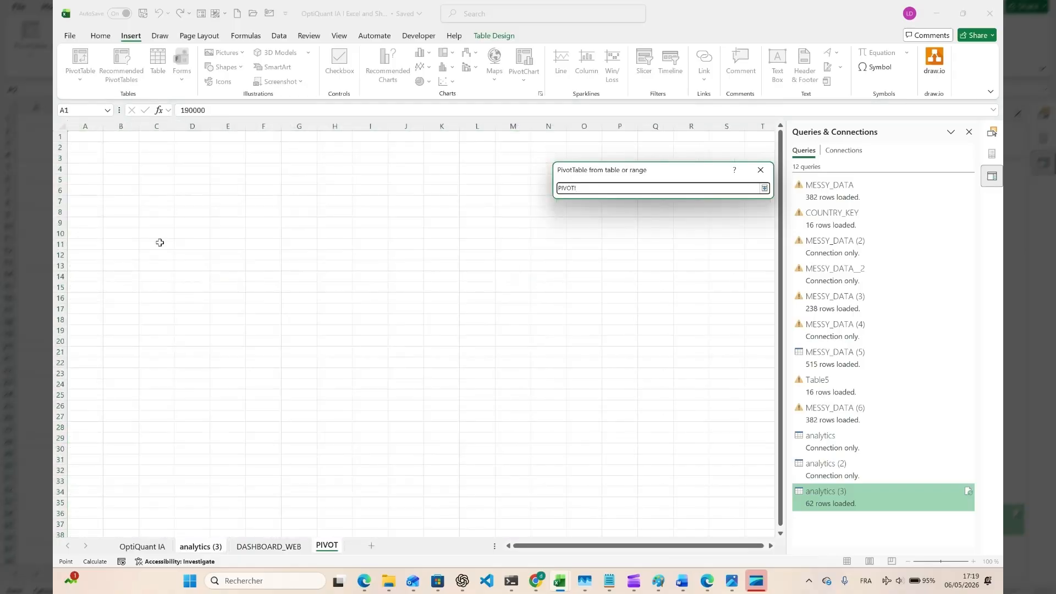
left_click(125, 187)
key("Return")
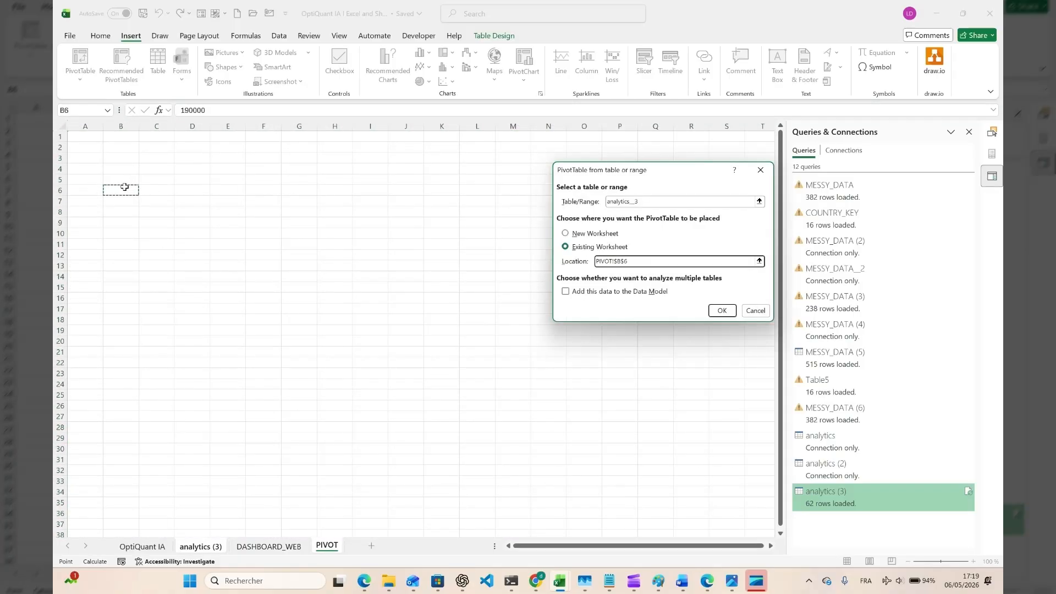
key("Return")
left_click(171, 264)
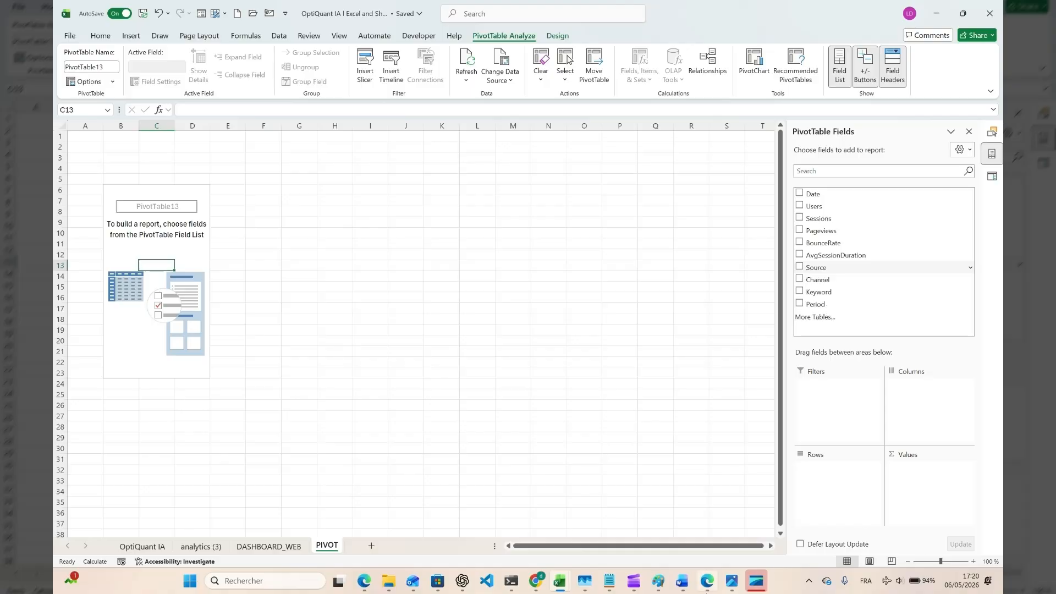
Step: Switch to the image viewer to check the Monthly-Website-Performance-Report-Dashboard-Templates.png reference, and return to the PIVOT sheet in Excel
left_click(732, 583)
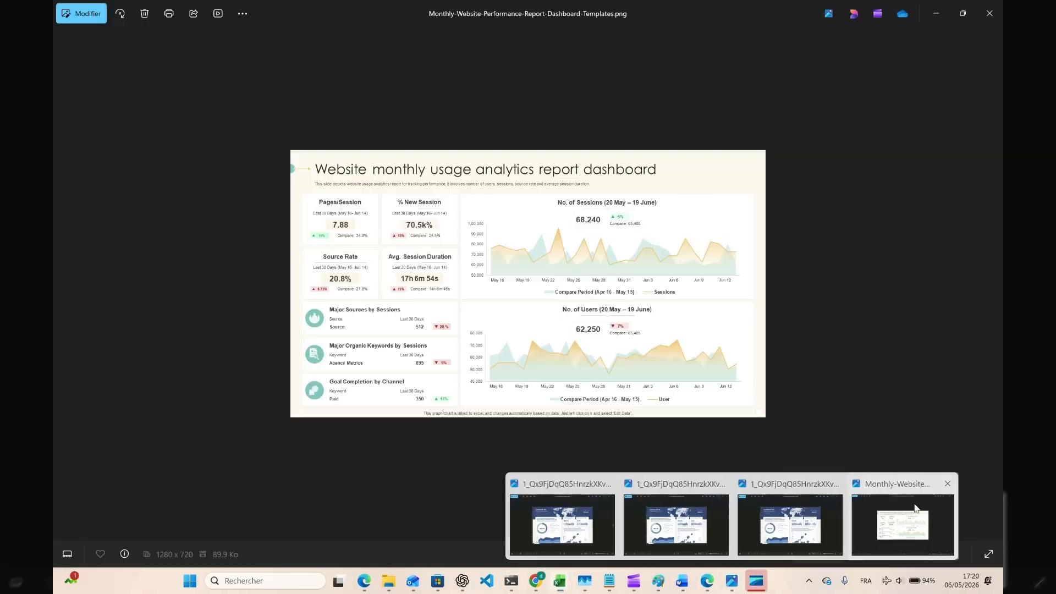
left_click(937, 13)
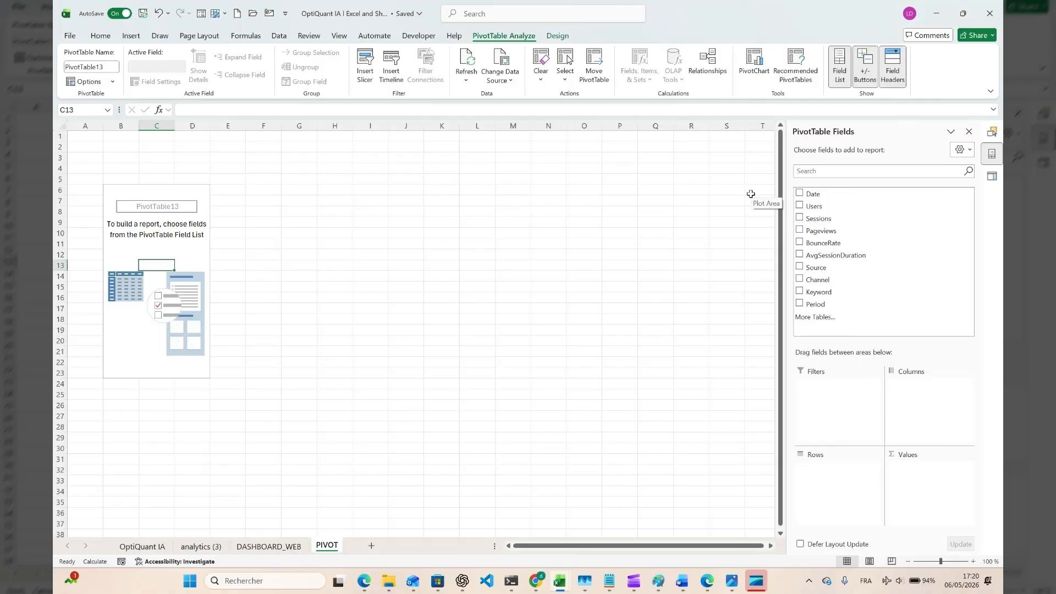
left_click_drag(814, 218, 823, 219)
Step: Close the list of workbook queries and label cell B5 above the PivotTable "No. Sessions per day"
left_click(120, 179)
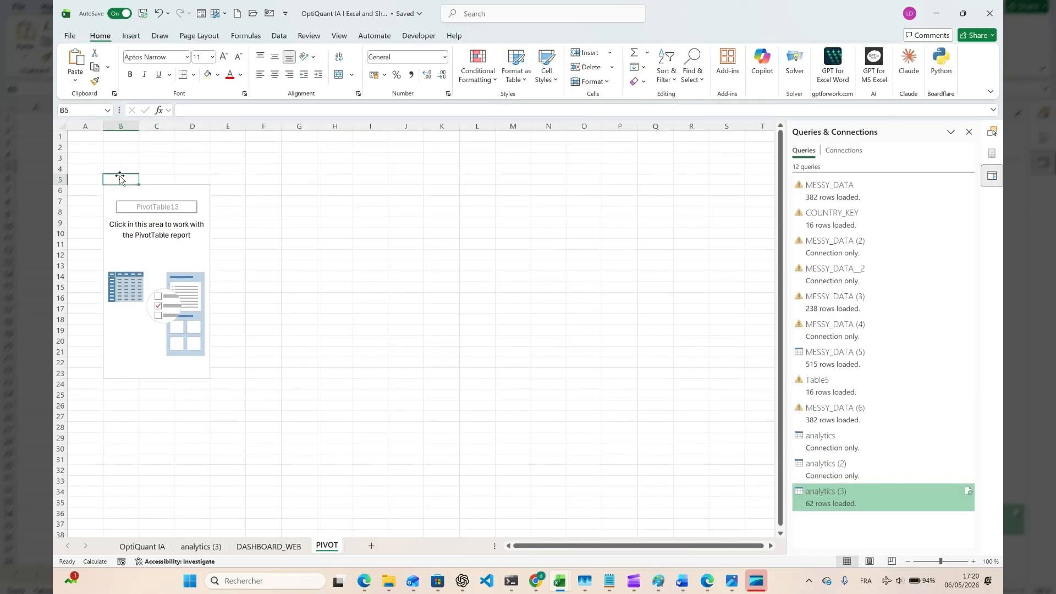
left_click(970, 132)
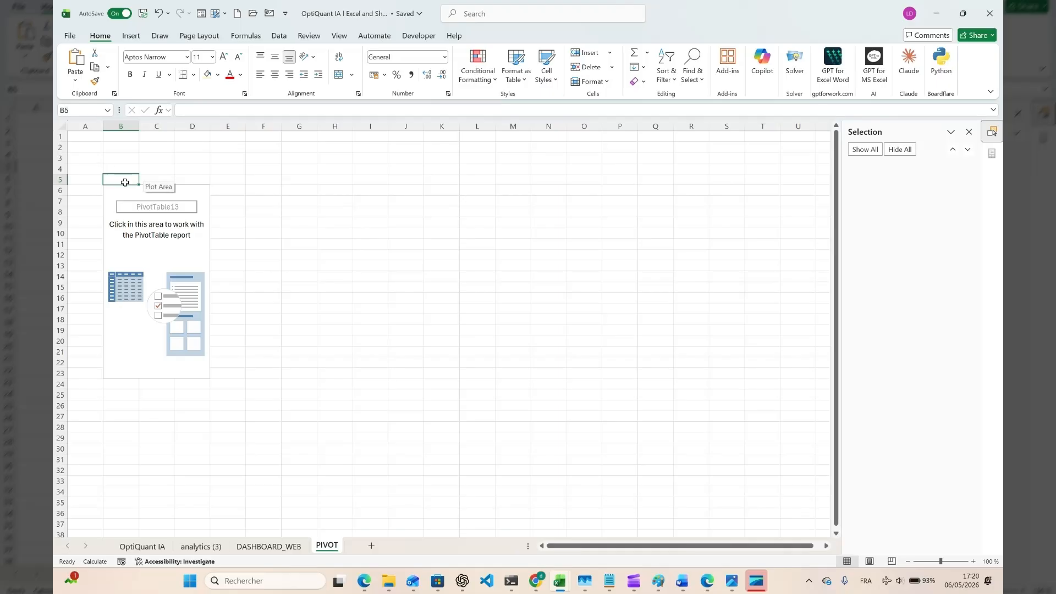
type("No.")
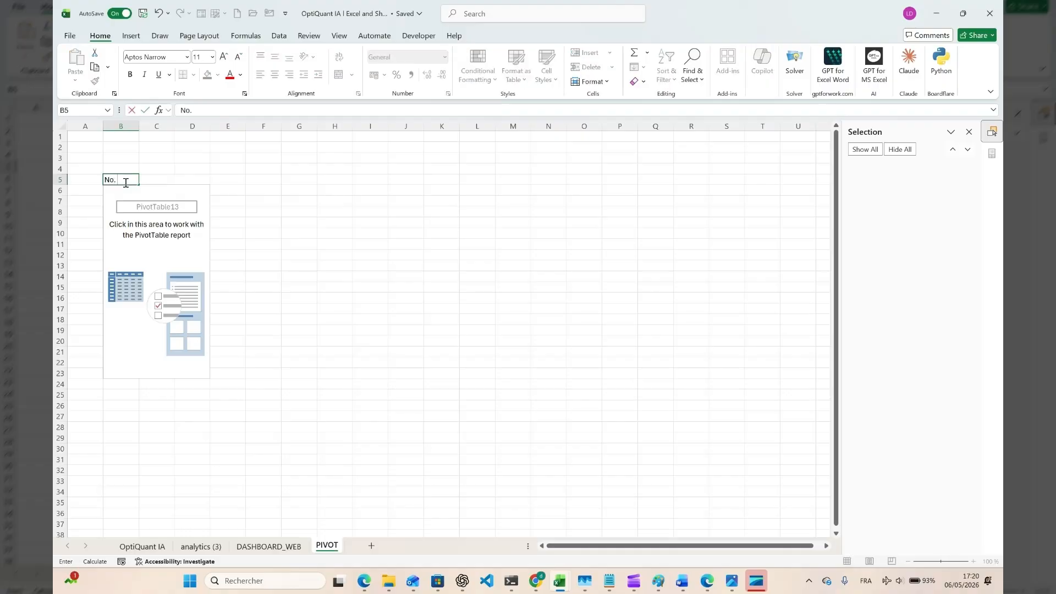
type(" sessions per day")
key("Return")
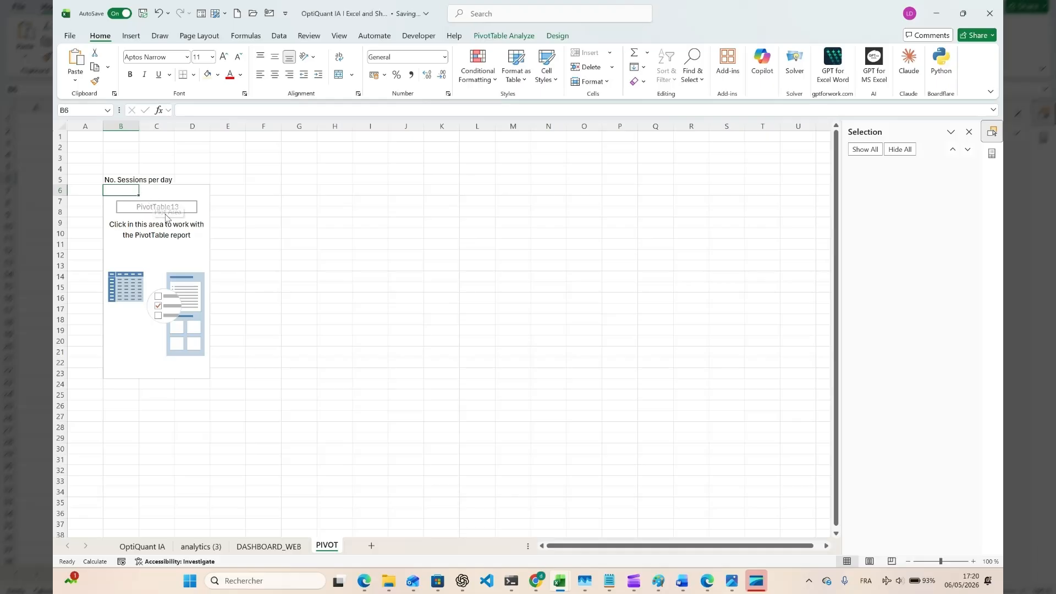
Step: Bring the PivotTable's field list back into view by hiding it and showing it again
left_click(165, 214)
right_click(165, 213)
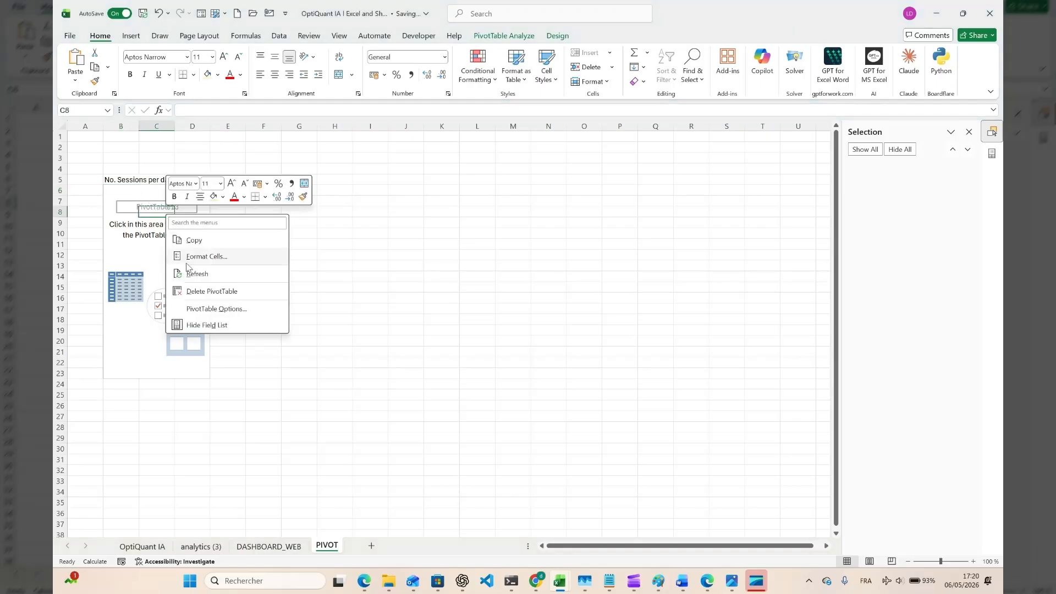
left_click(219, 329)
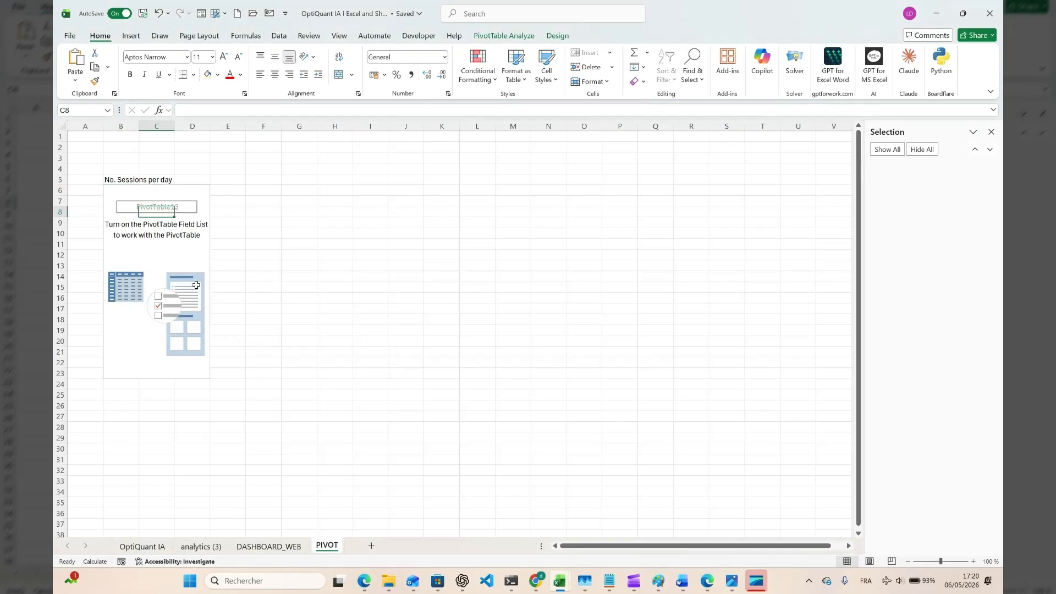
left_click(181, 243)
right_click(180, 244)
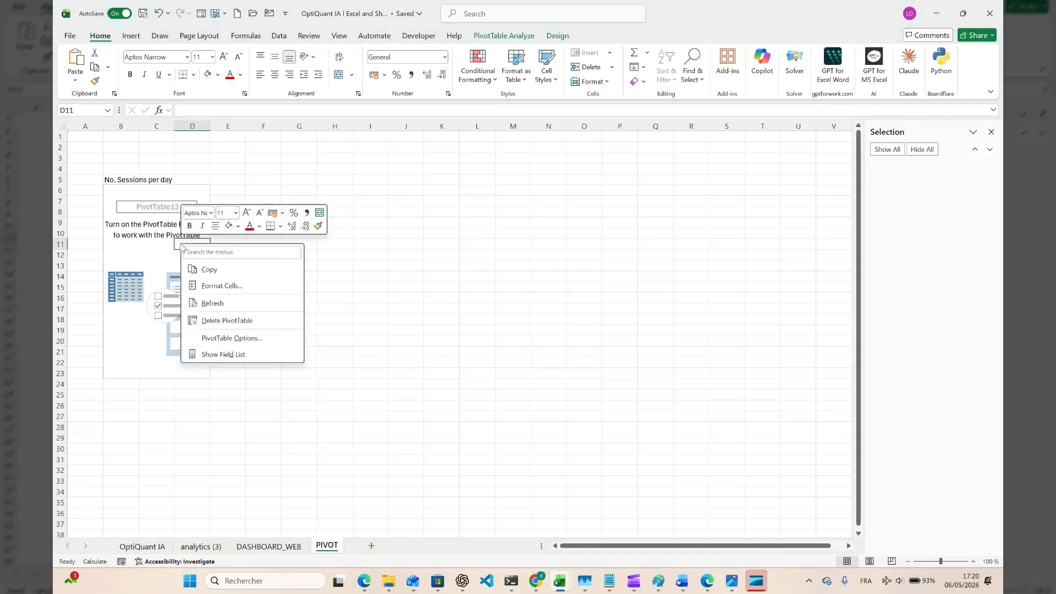
left_click(240, 355)
left_click(241, 355)
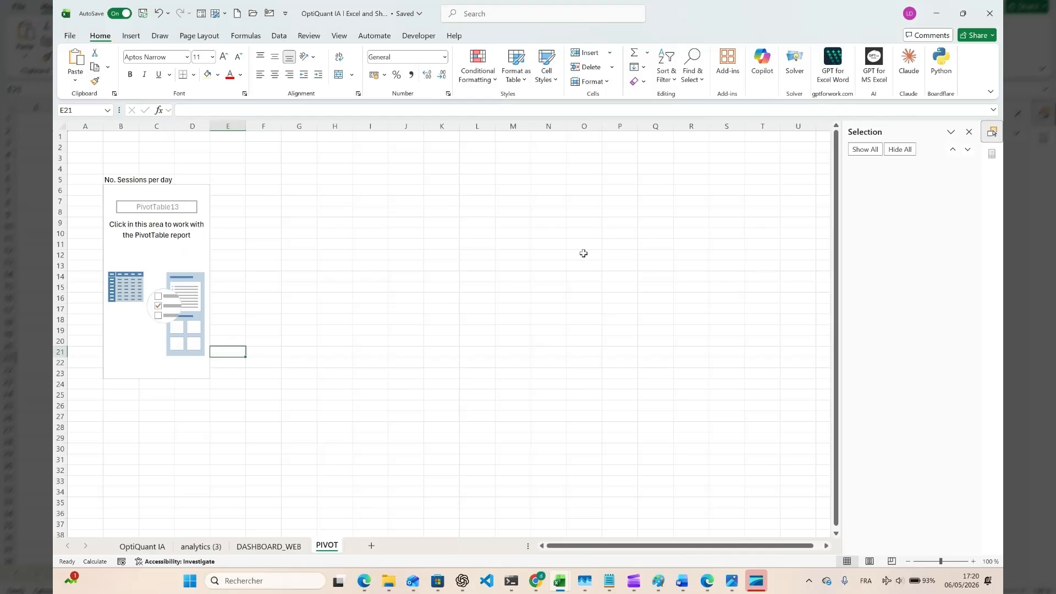
left_click(156, 255)
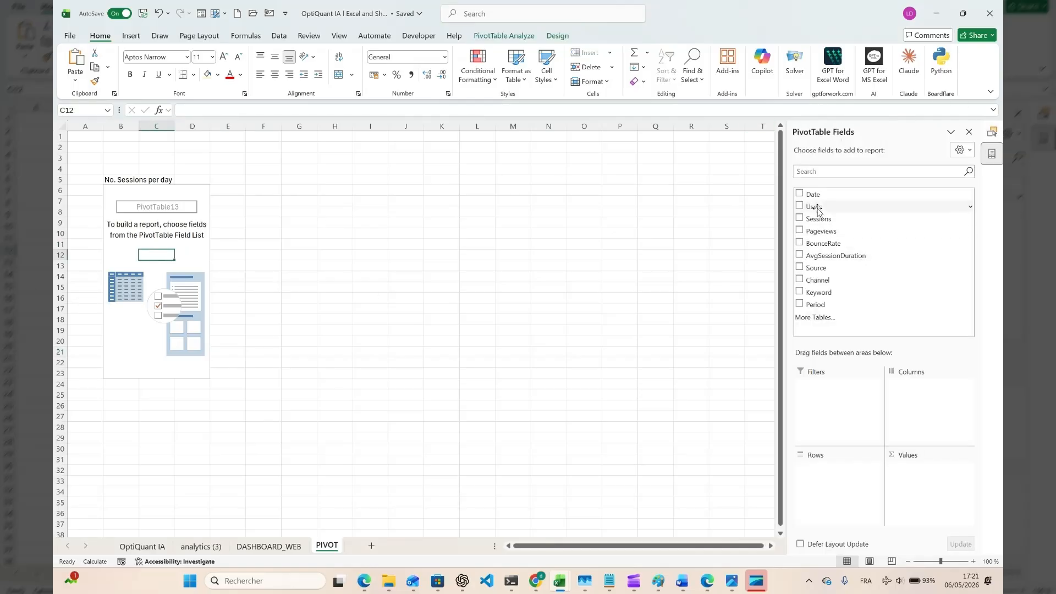
Step: Summarize the sum of Sessions by Date in the PivotTable, and remove the Months (Date) grouping from its rows
left_click_drag(820, 218, 930, 470)
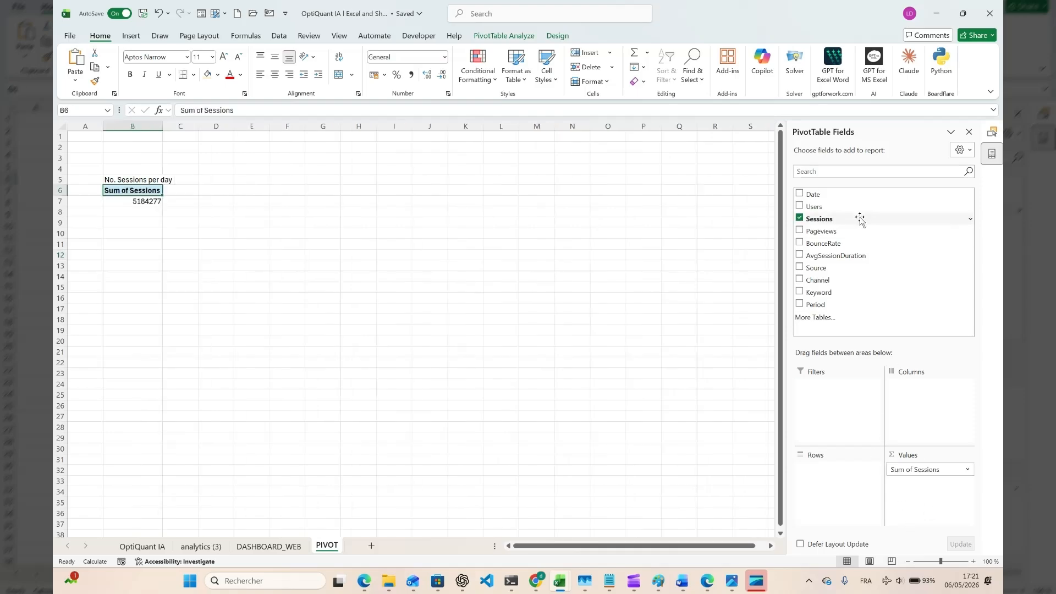
left_click(820, 195)
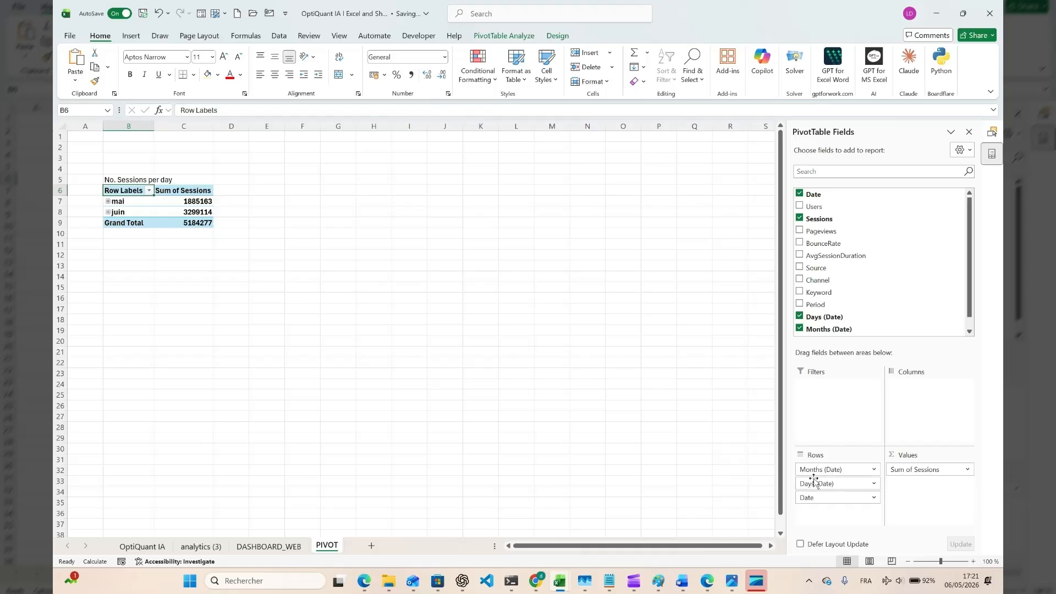
left_click_drag(817, 471, 832, 258)
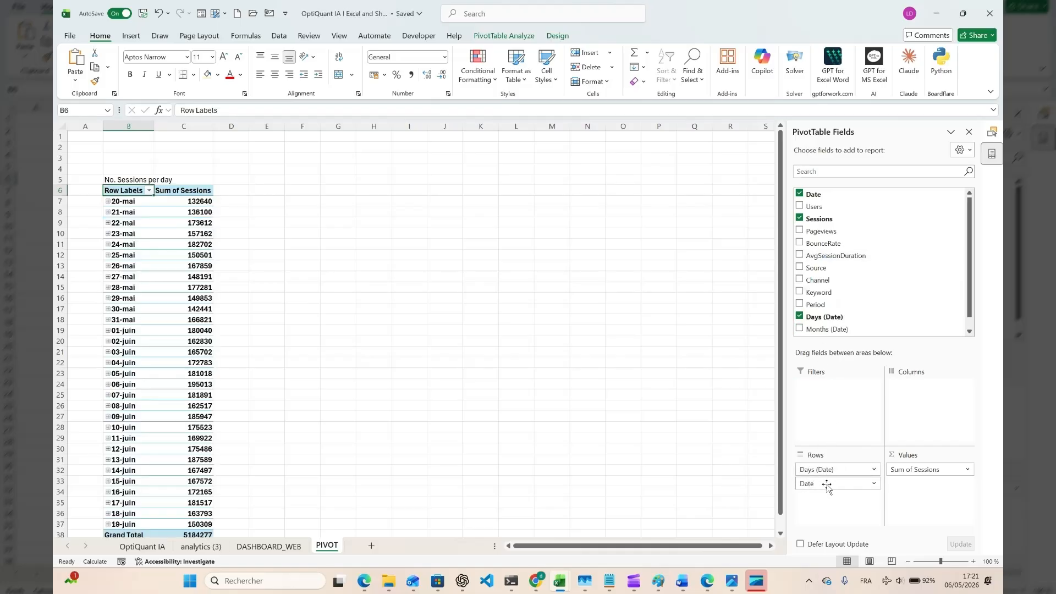
Step: Remove the Date field from the PivotTable's rows, keeping only Days (Date)
left_click_drag(820, 483, 859, 258)
left_click(124, 265)
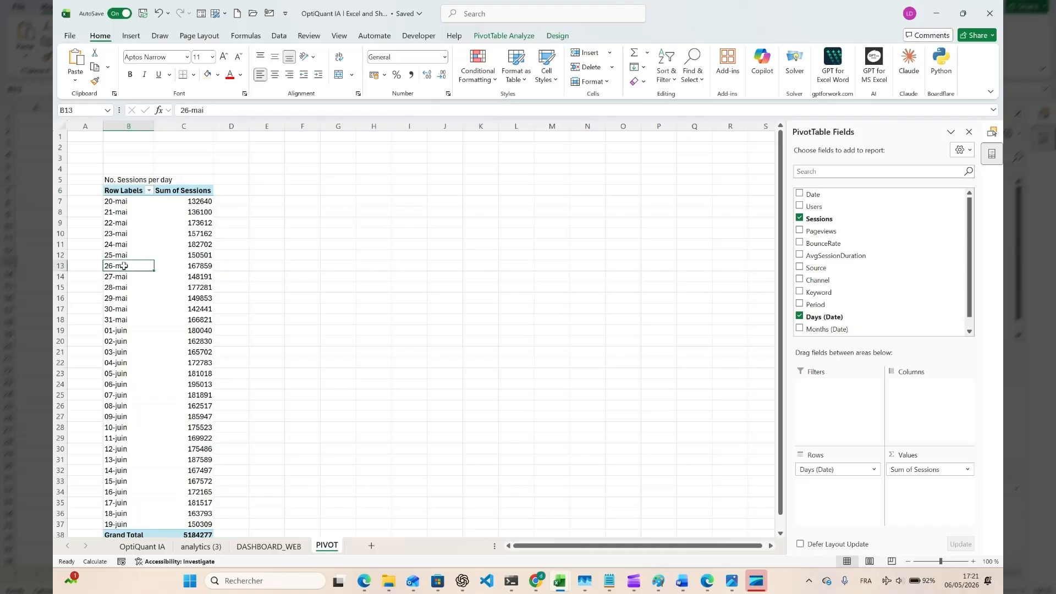
left_click(174, 277)
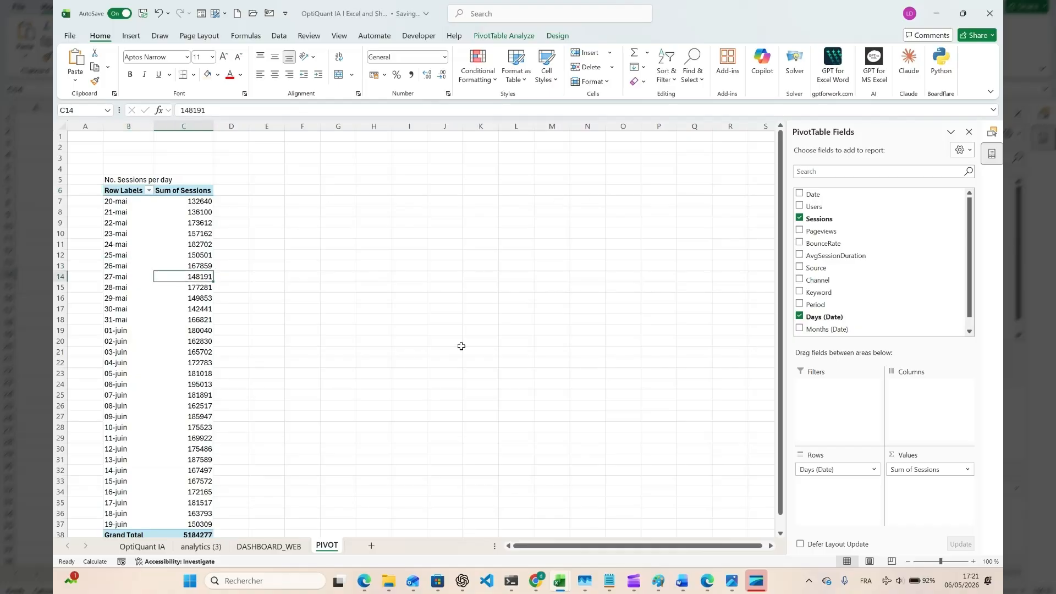
Step: Switch to the image viewer to examine the Monthly-Website-Performance-Report-Dashboard-Templates.png charts, and return to the PIVOT sheet in Excel
mouse_move(732, 581)
left_click(891, 531)
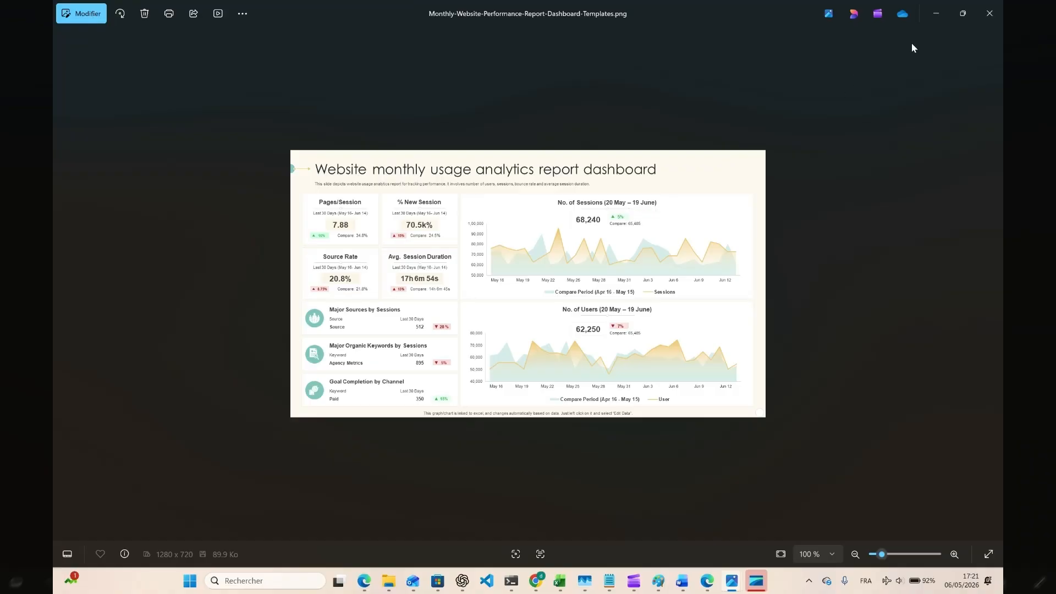
left_click(936, 14)
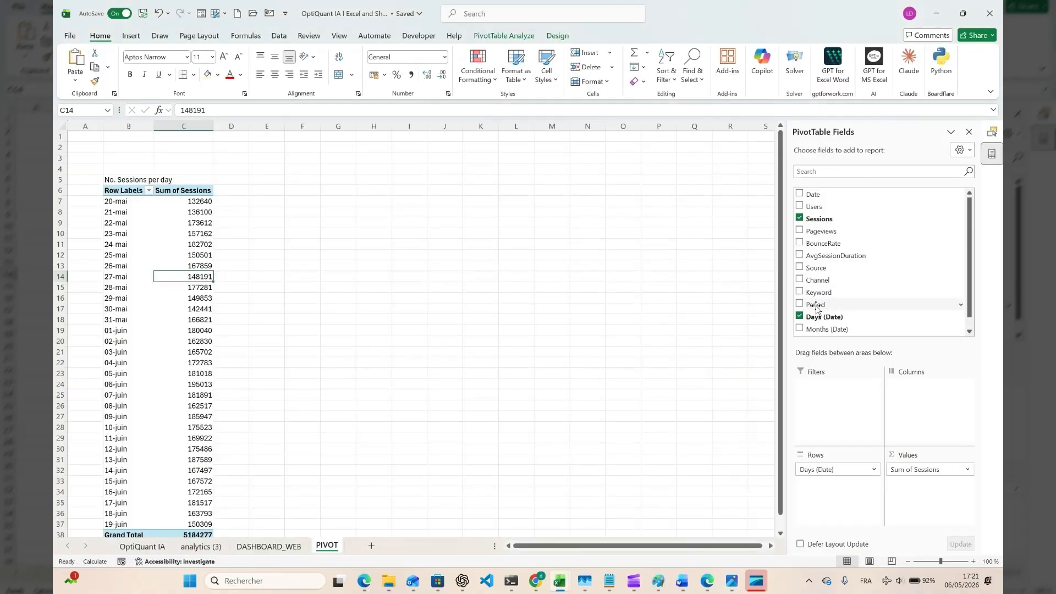
Step: Split the daily sessions by Period across the PivotTable's columns and look through the resulting table
left_click_drag(817, 310, 902, 385)
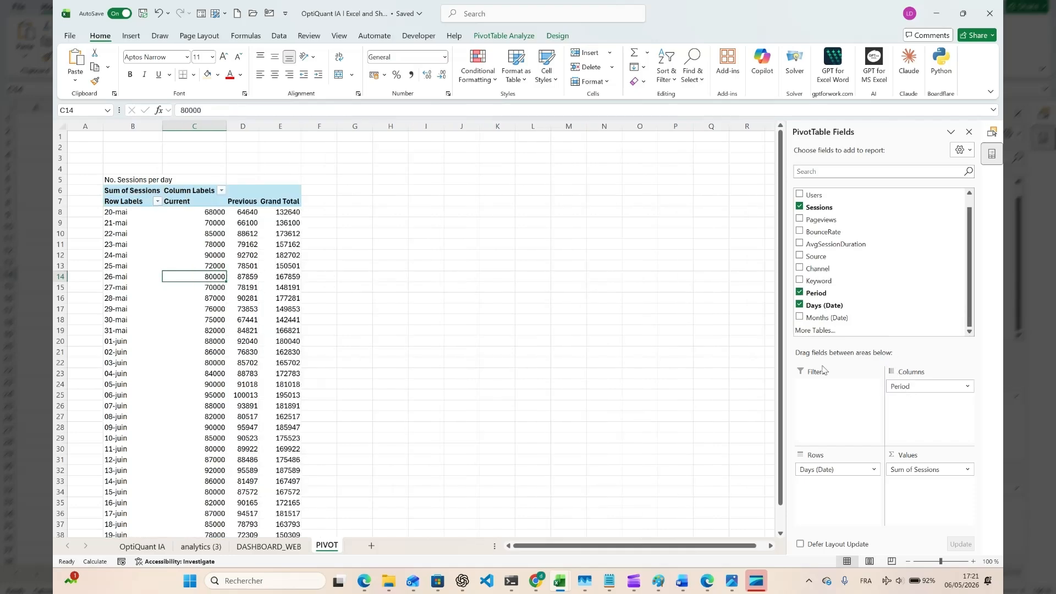
left_click(248, 212)
scroll(257, 218, "down", 1)
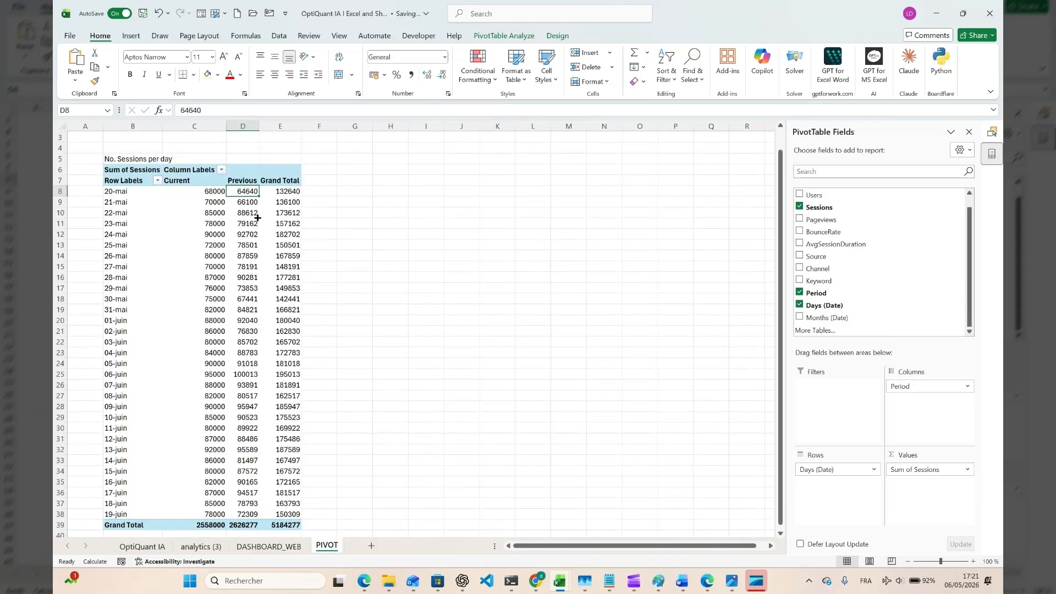
mouse_move(256, 217)
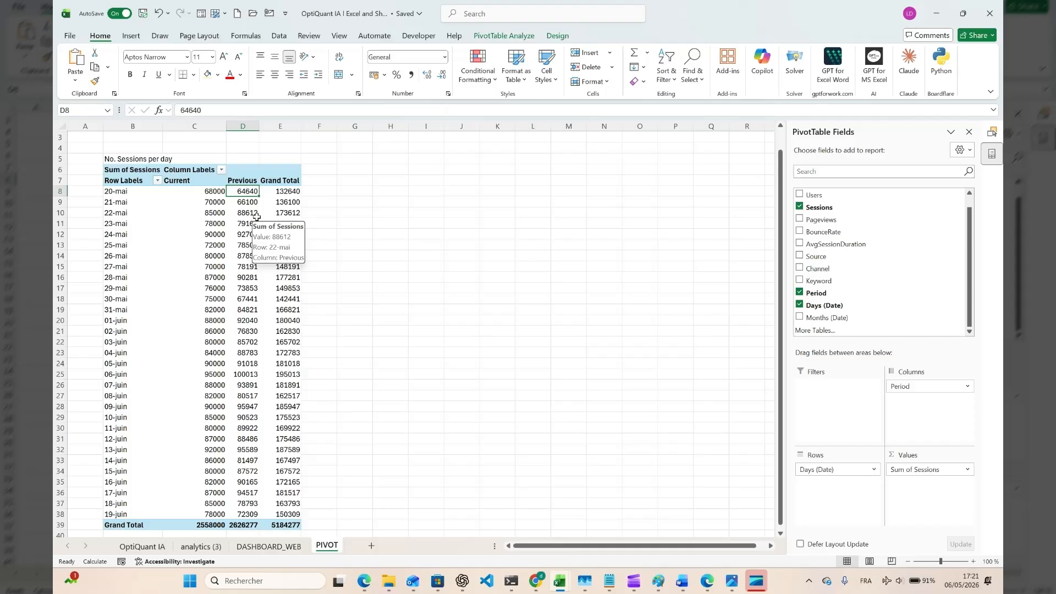
scroll(247, 314, "up", 1)
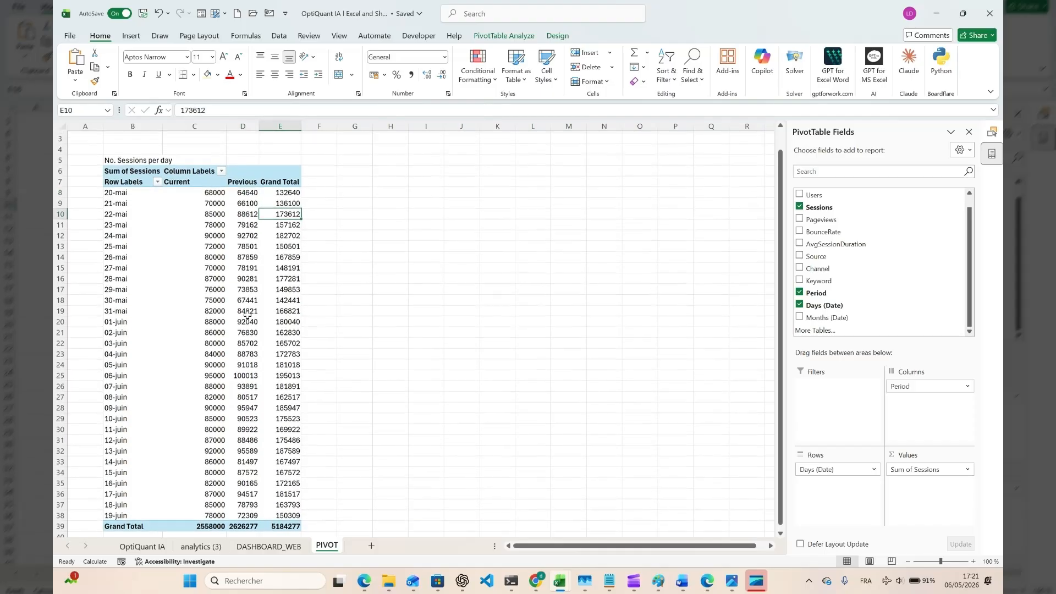
left_click(176, 304)
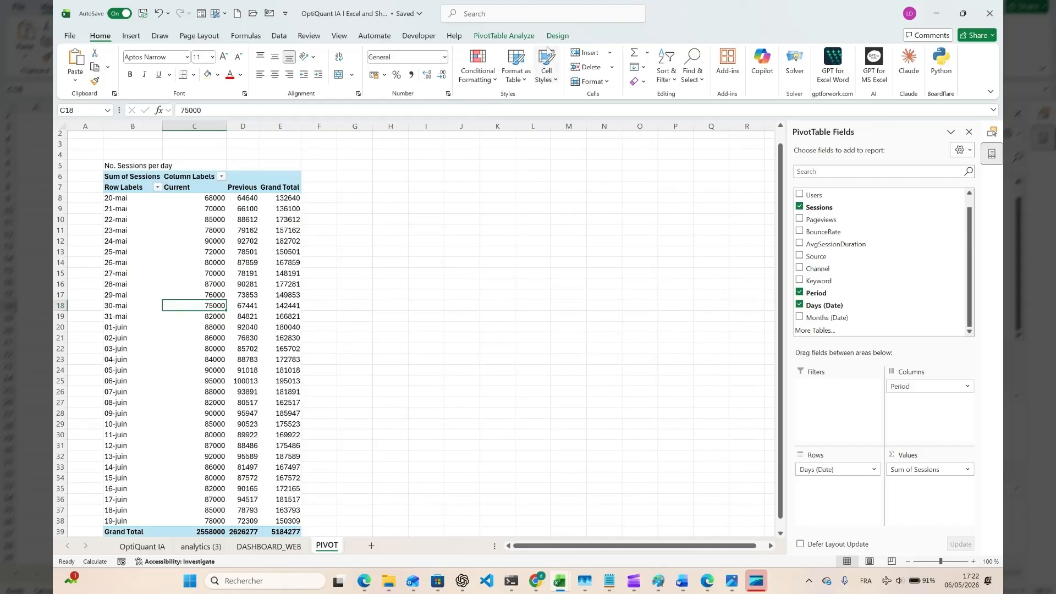
Step: Turn off the sessions PivotTable's grand totals for both rows and columns
left_click(219, 241)
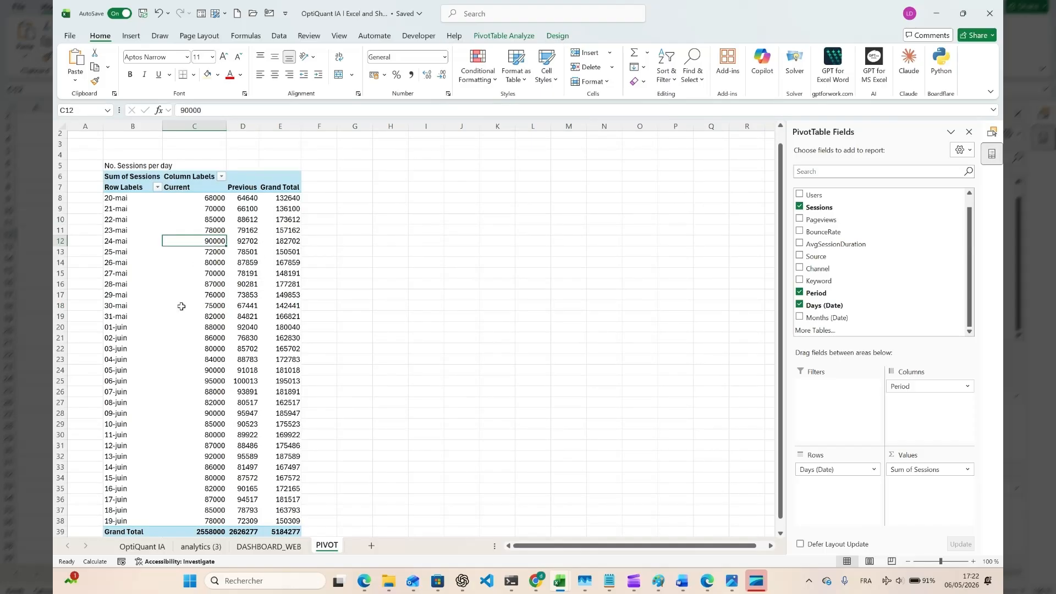
left_click(504, 36)
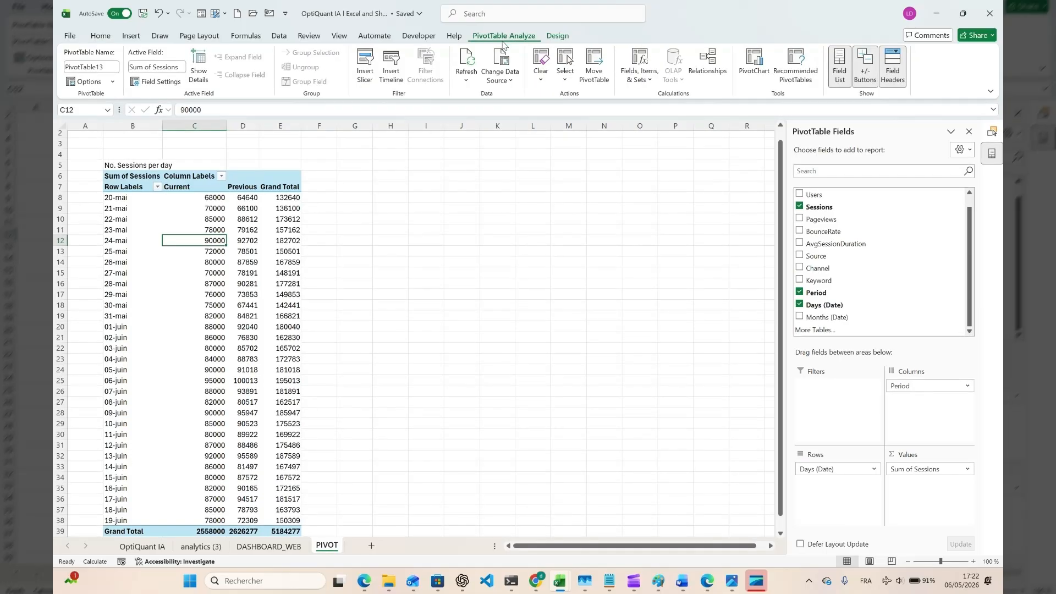
left_click(557, 36)
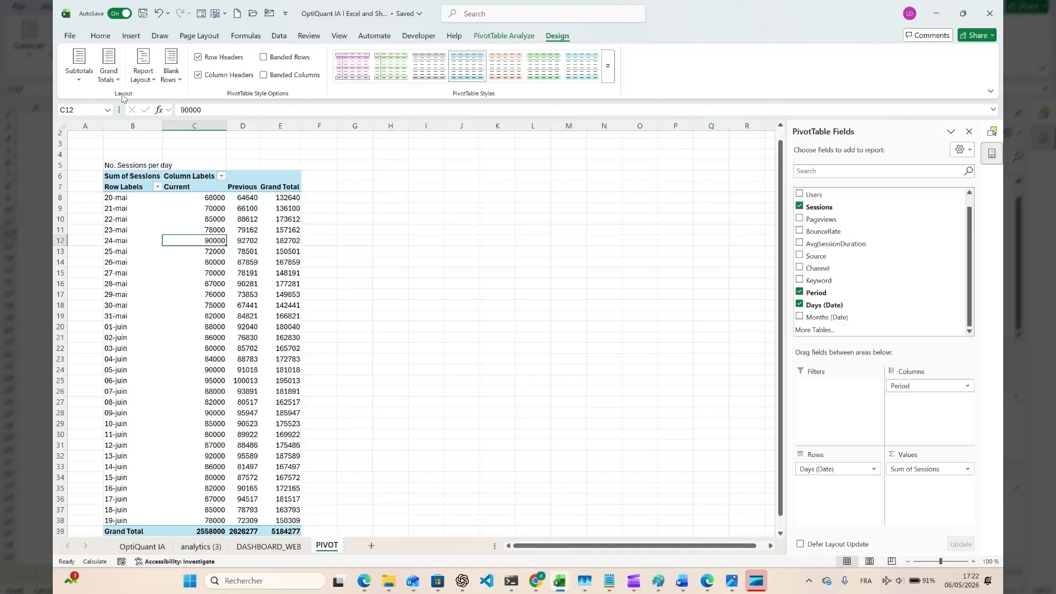
left_click(105, 76)
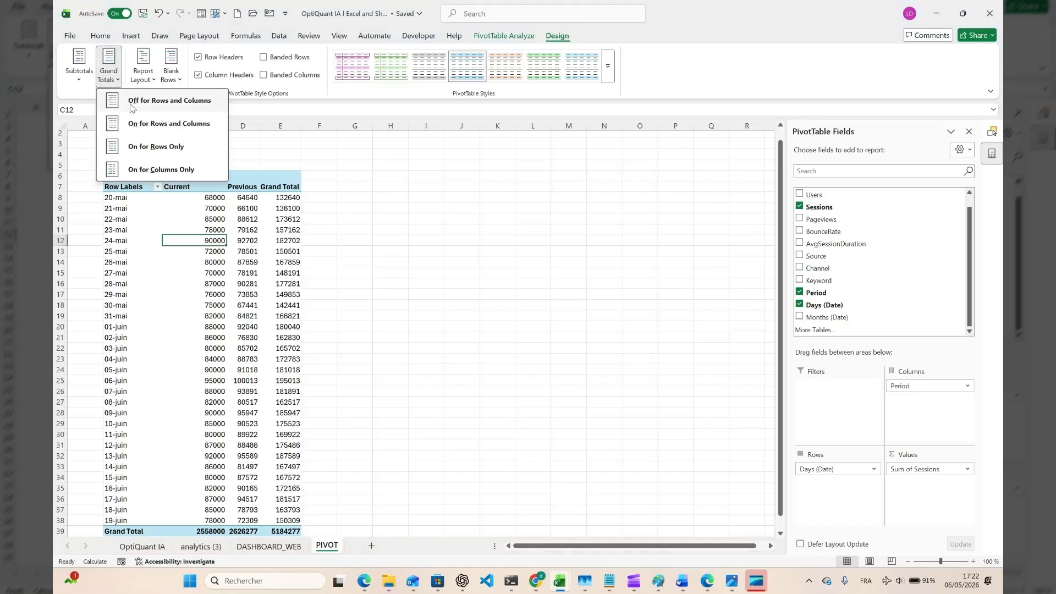
left_click(153, 111)
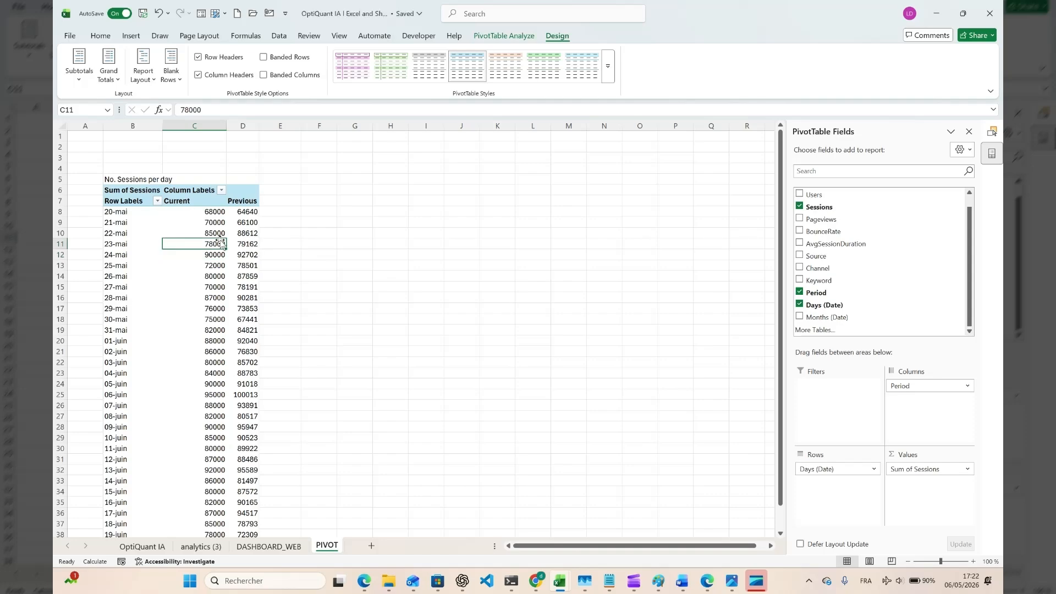
Step: Copy the "No. Sessions per day" label from cell B5 to cell G5
left_click(117, 179)
key("ctrl+c")
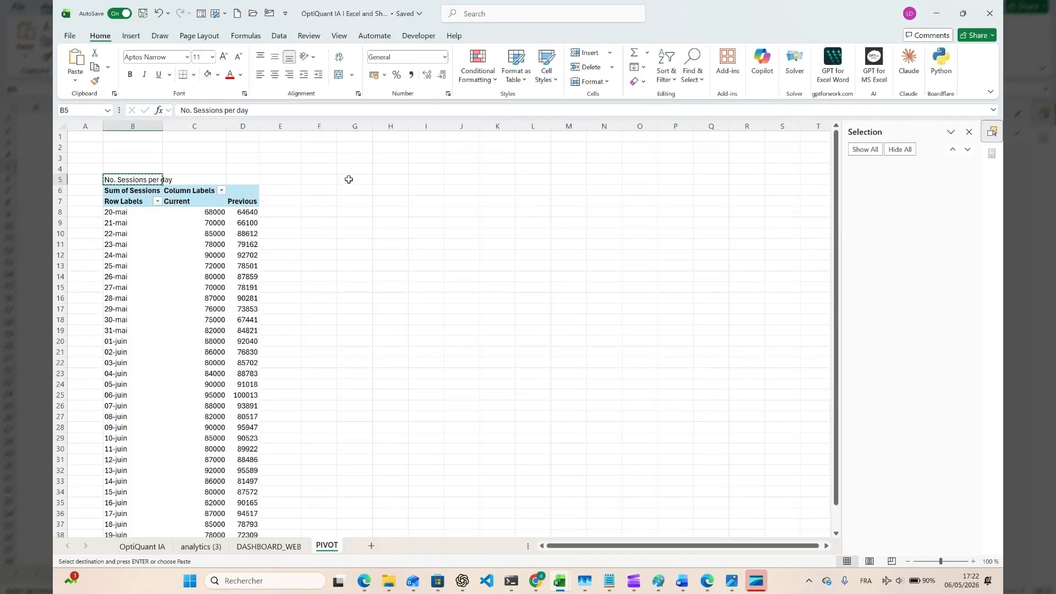
left_click(349, 182)
key("Right")
key("Right")
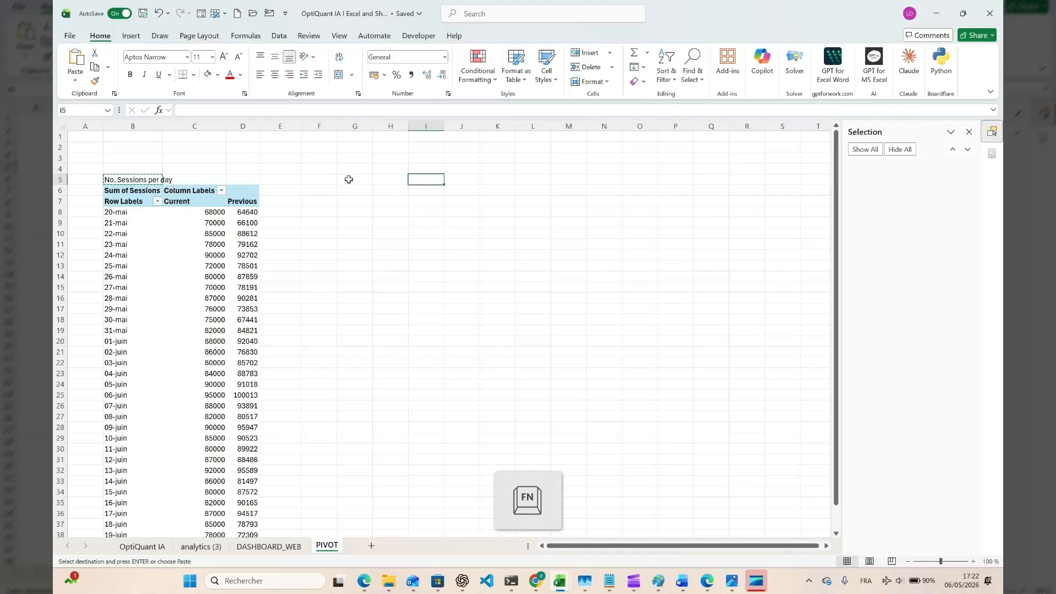
key("Left")
key("Left")
key("Left")
key("Right")
key("ctrl+v")
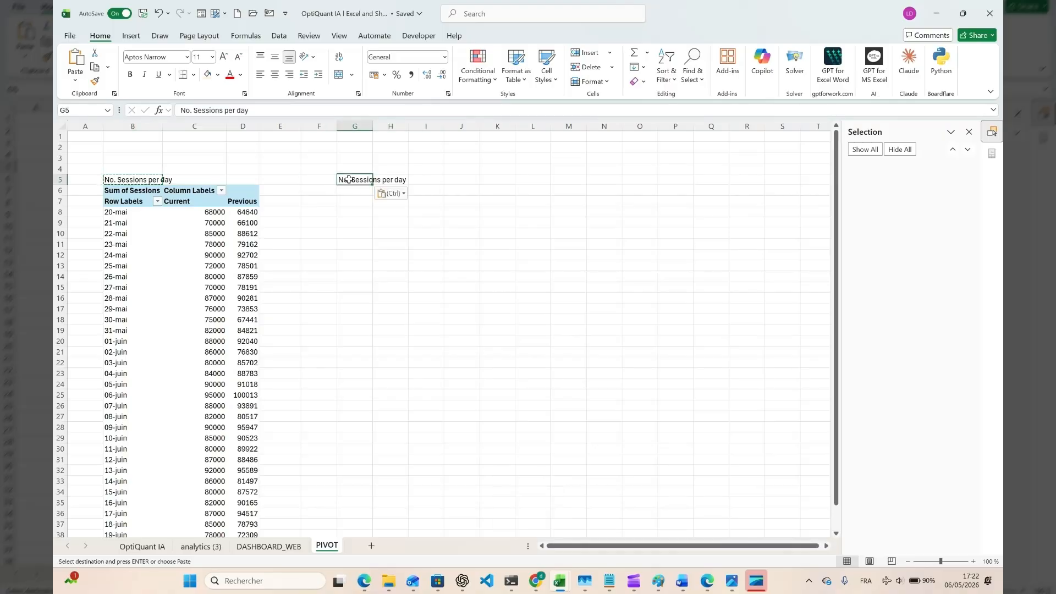
Step: Change the label in cell G5 to "No. Users per day"
double_click(217, 110)
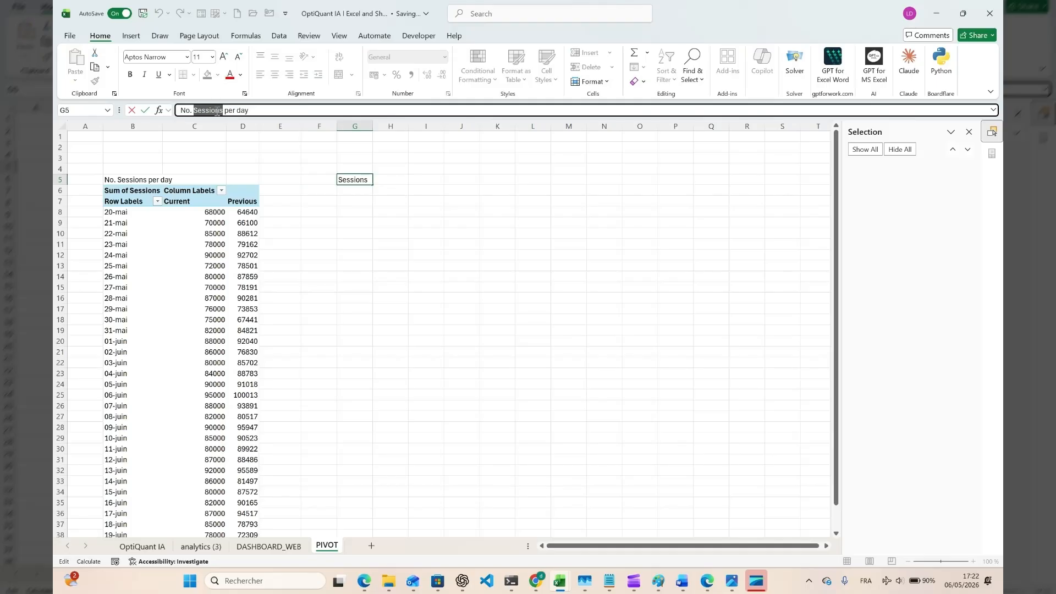
type("User")
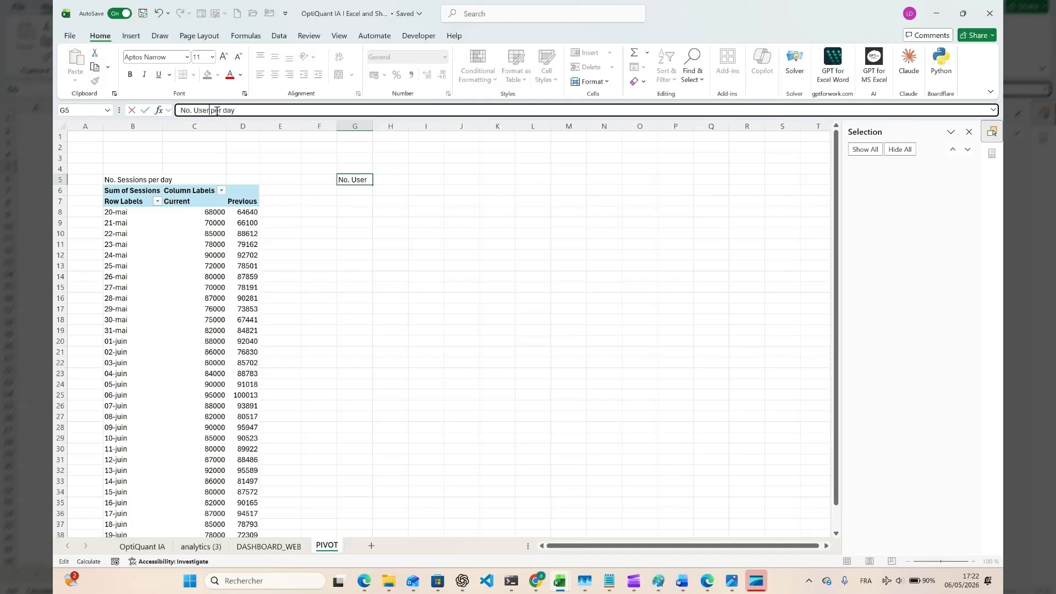
type("s")
key("Return")
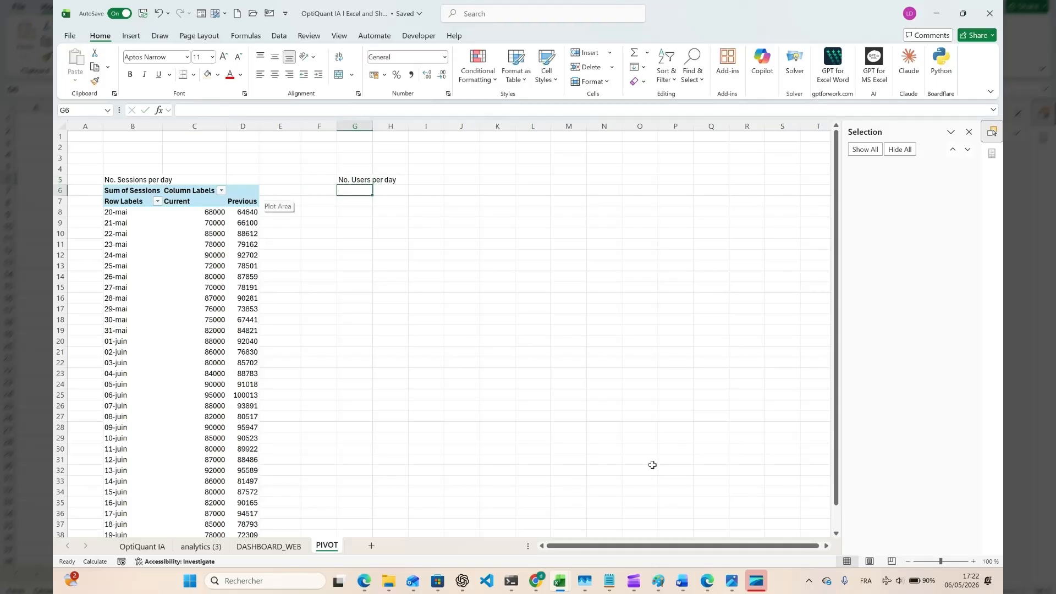
Step: Switch to the image viewer to examine the reference dashboard's sessions and users charts, and return to Excel
mouse_move(732, 581)
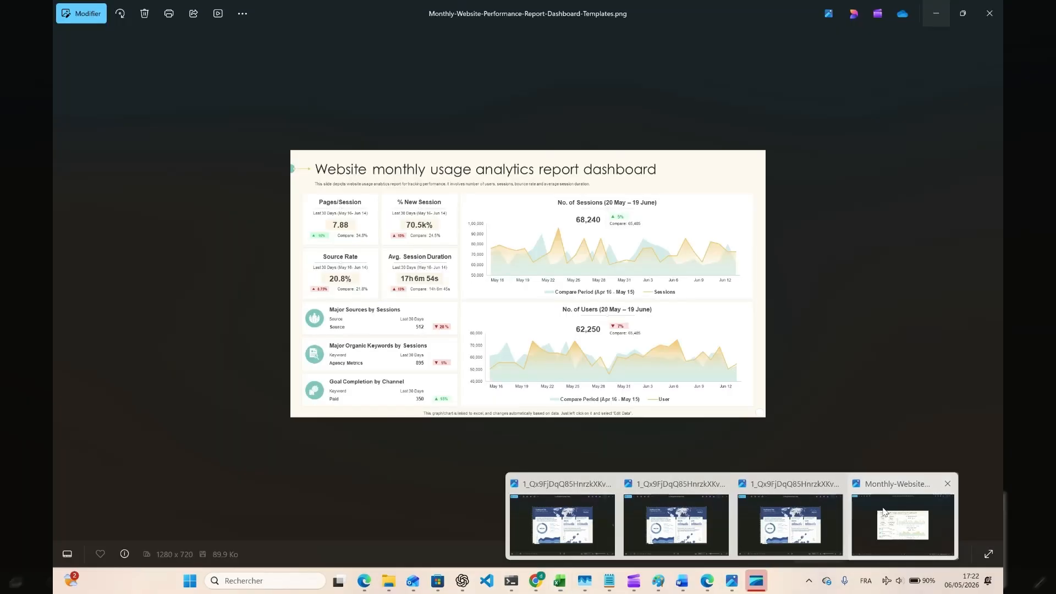
left_click(883, 511)
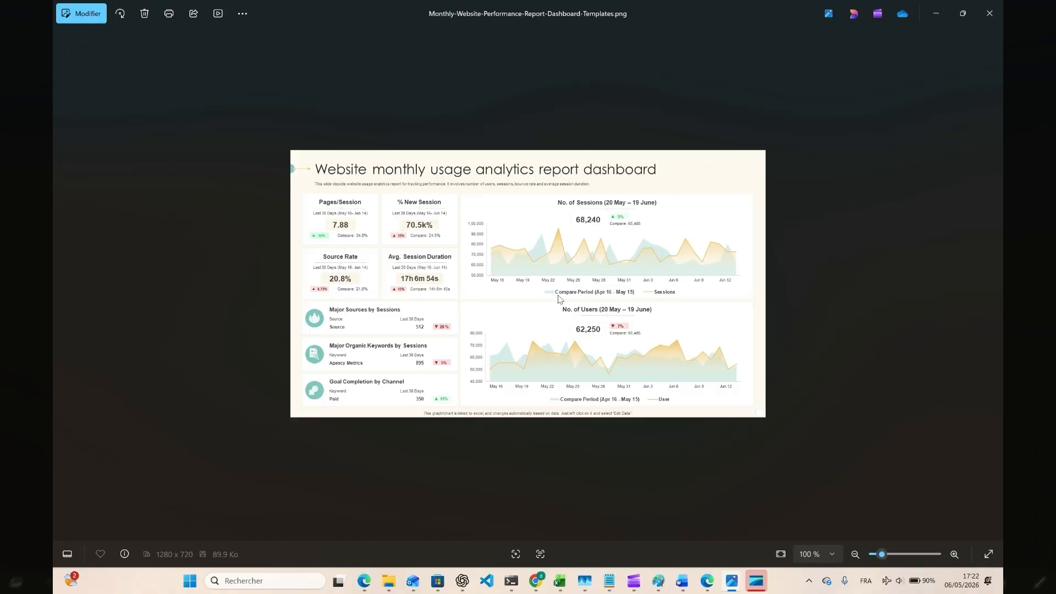
left_click(937, 13)
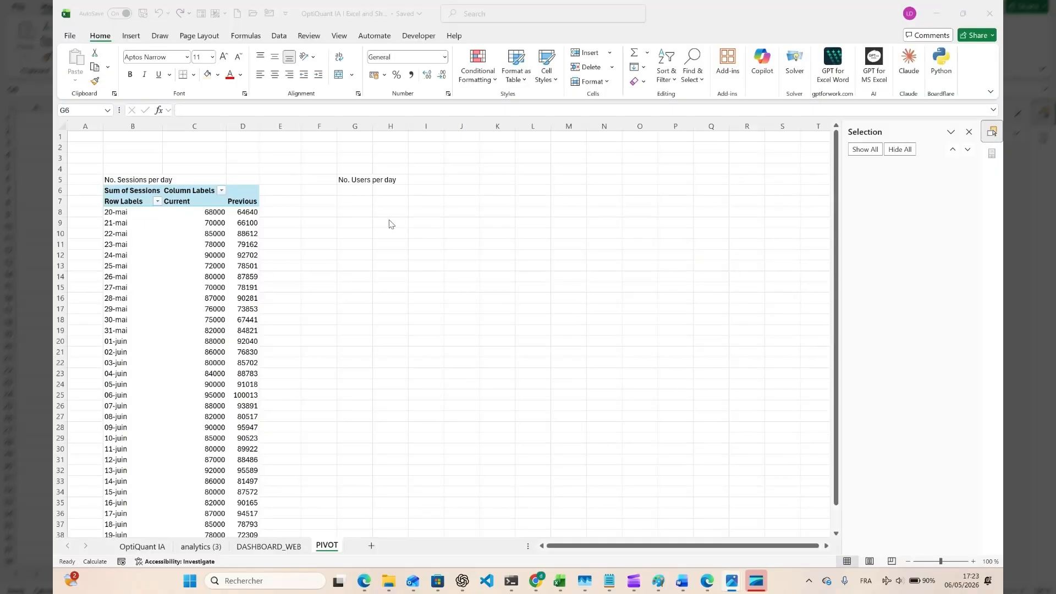
Step: Copy the entire sessions PivotTable to cell G6 and fit columns G to I to their contents
left_click(174, 276)
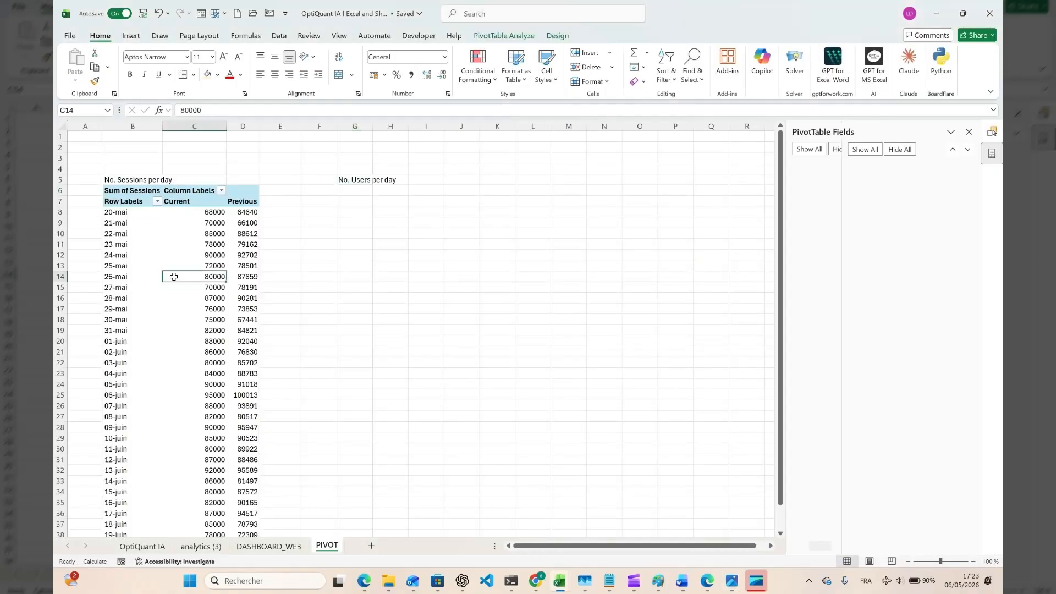
key("ctrl+a")
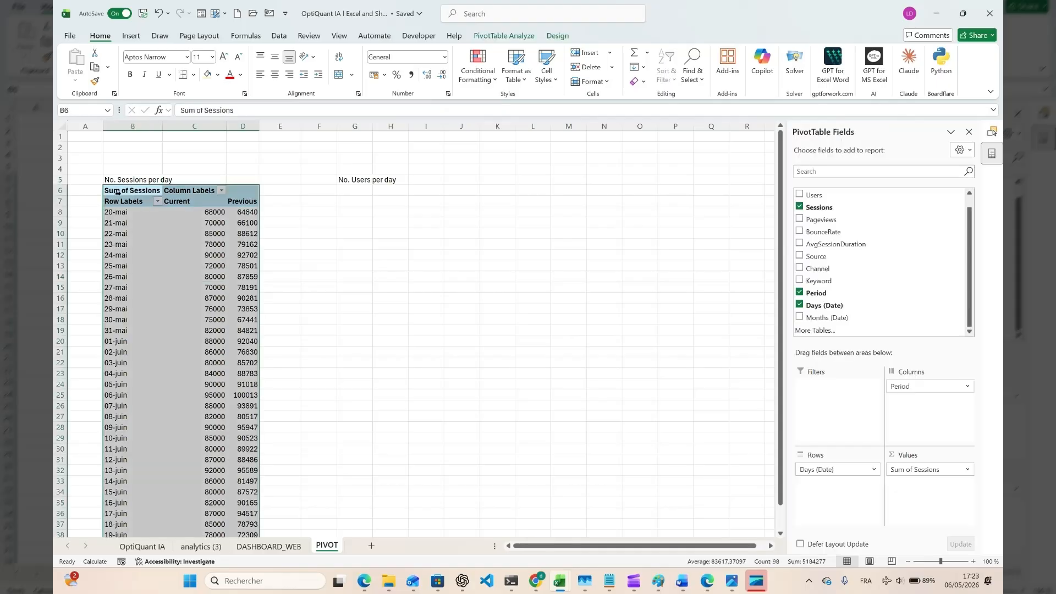
key("ctrl+c")
left_click(355, 190)
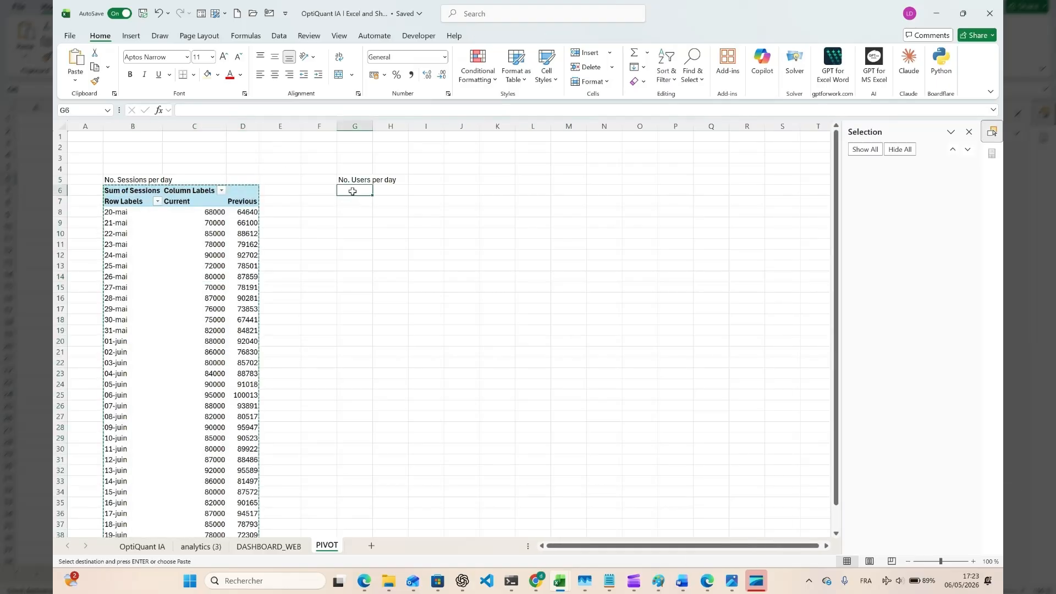
key("ctrl+v")
left_click_drag(355, 126, 444, 125)
double_click(444, 125)
Step: Replace Sessions with the sum of Users as the values of the copied PivotTable under "No. Users per day"
left_click(449, 266)
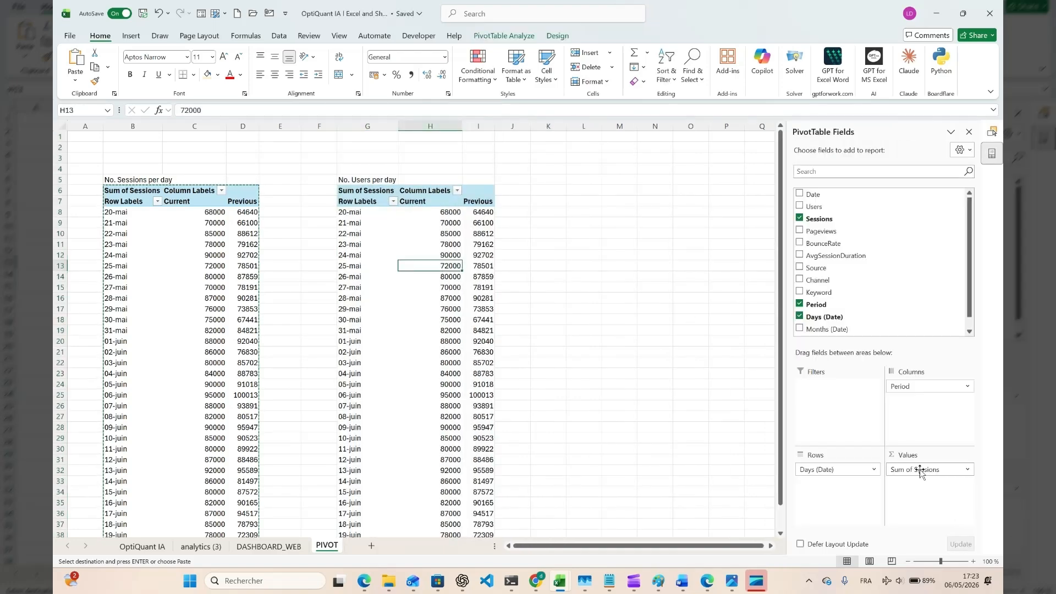
left_click_drag(924, 469, 878, 281)
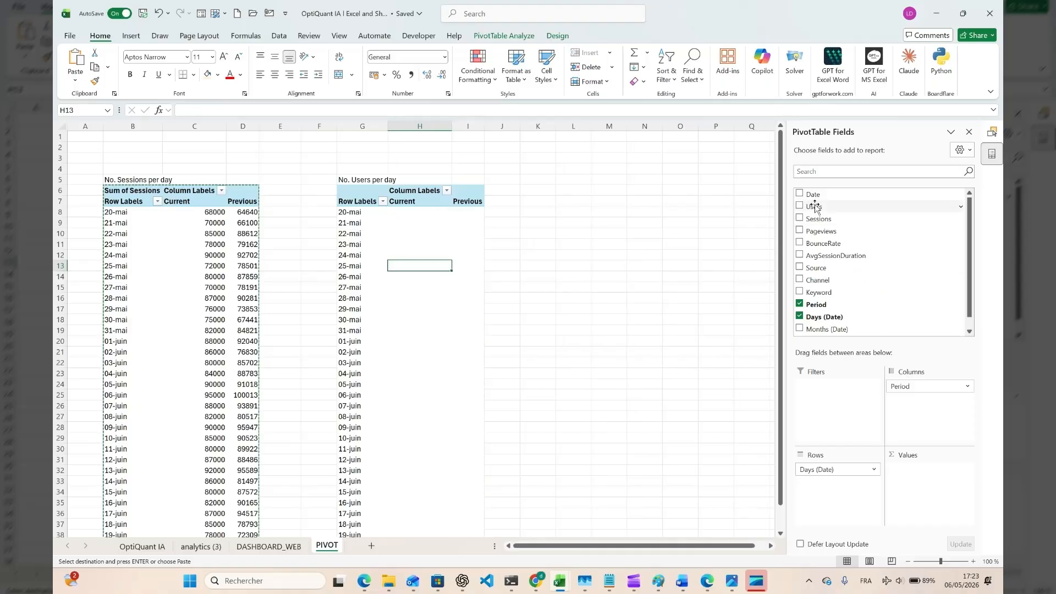
left_click_drag(815, 206, 913, 501)
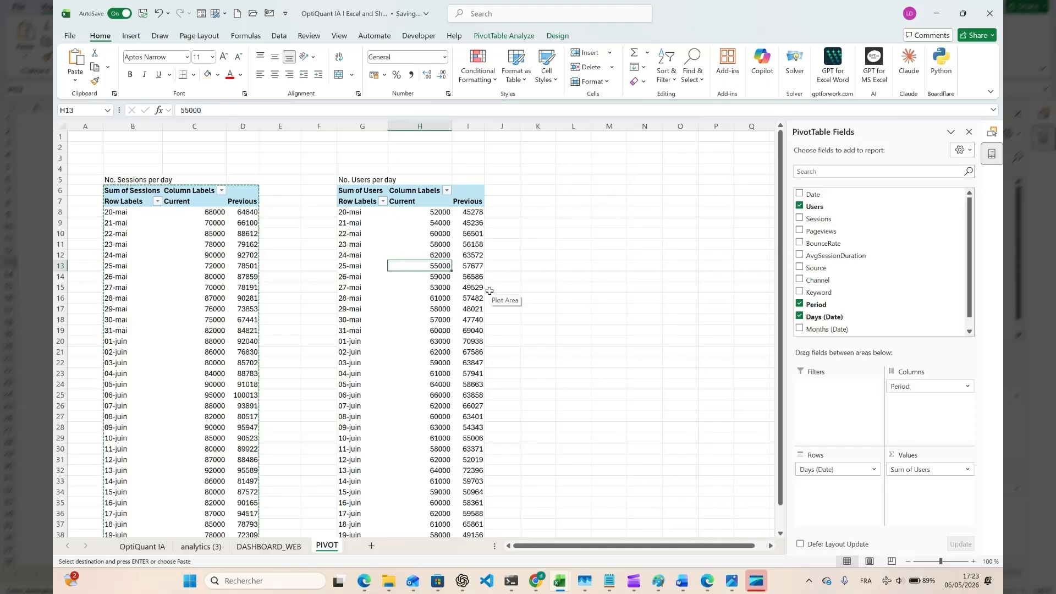
scroll(484, 295, "down", 1)
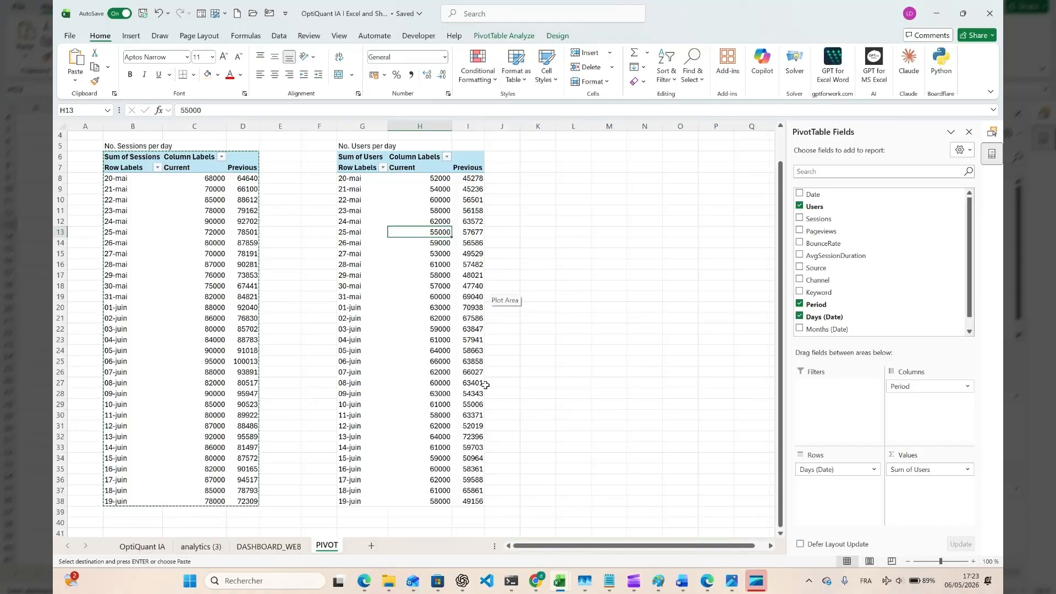
Step: Try summarizing the Users values by Count in the second PivotTable, and undo that change
left_click(970, 471)
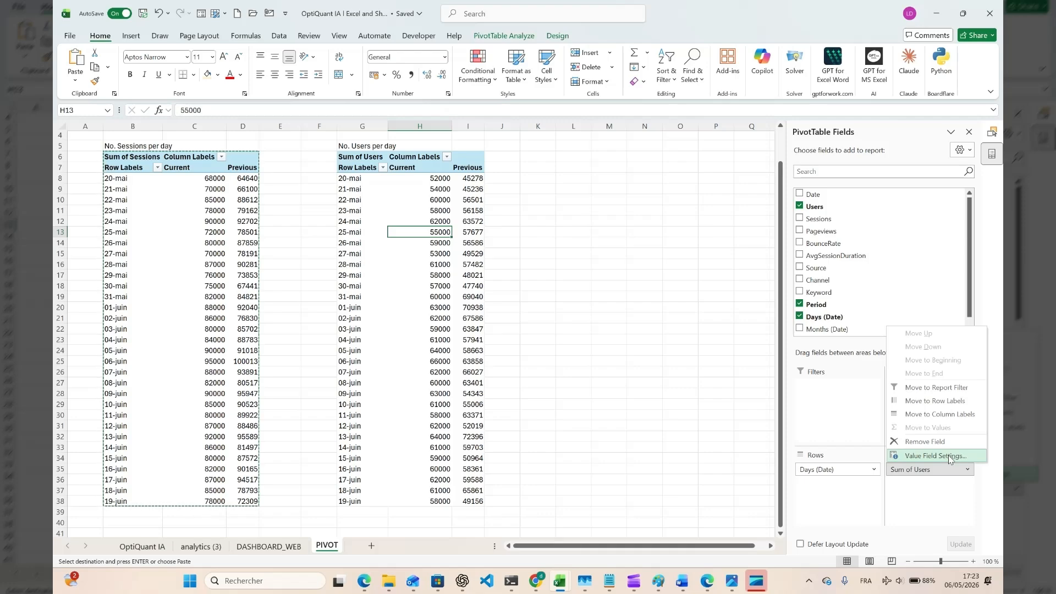
left_click(936, 456)
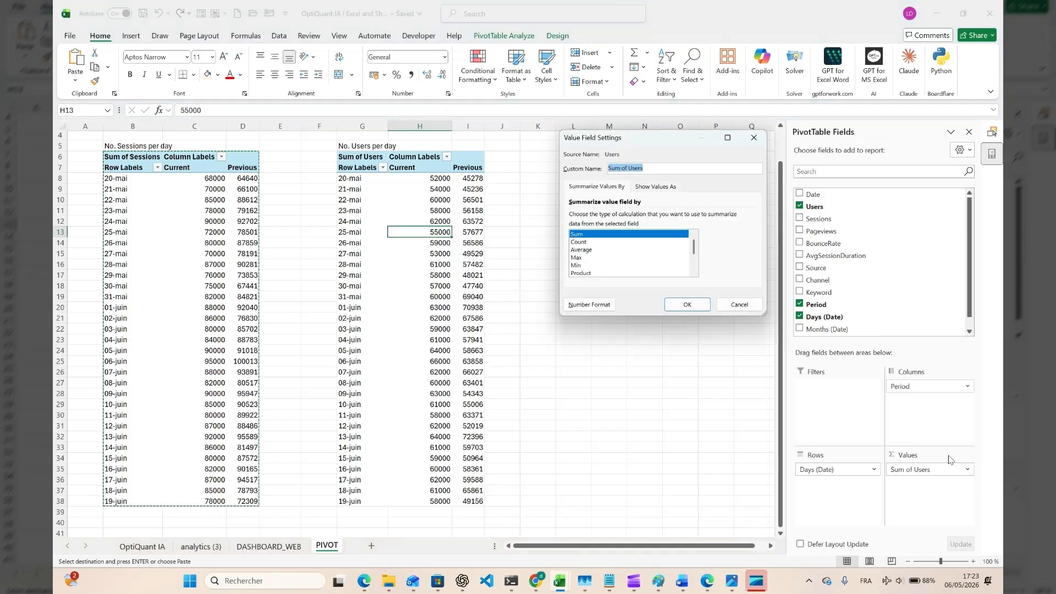
left_click(580, 242)
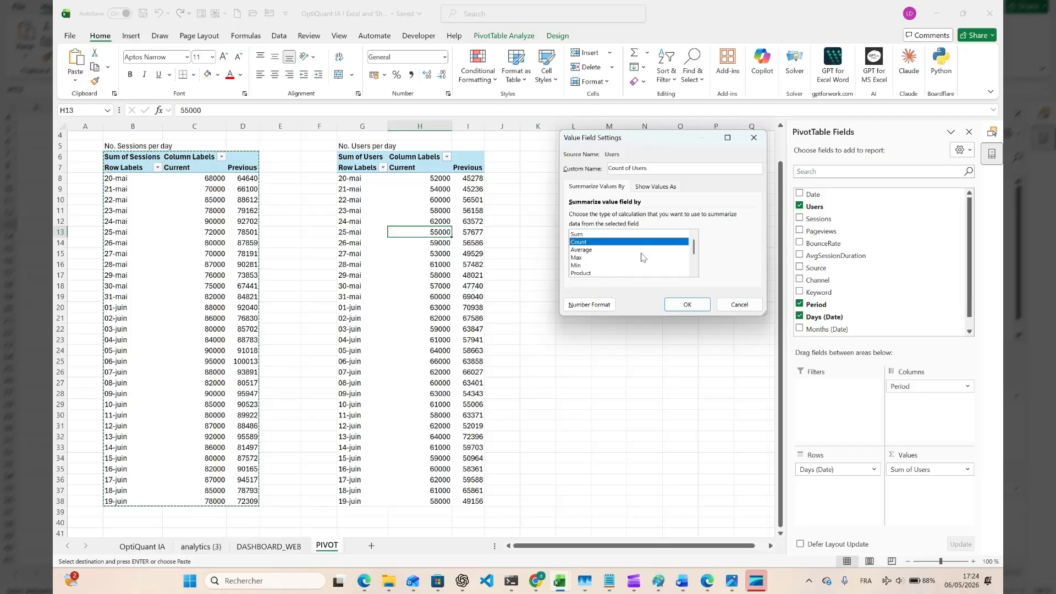
left_click(675, 301)
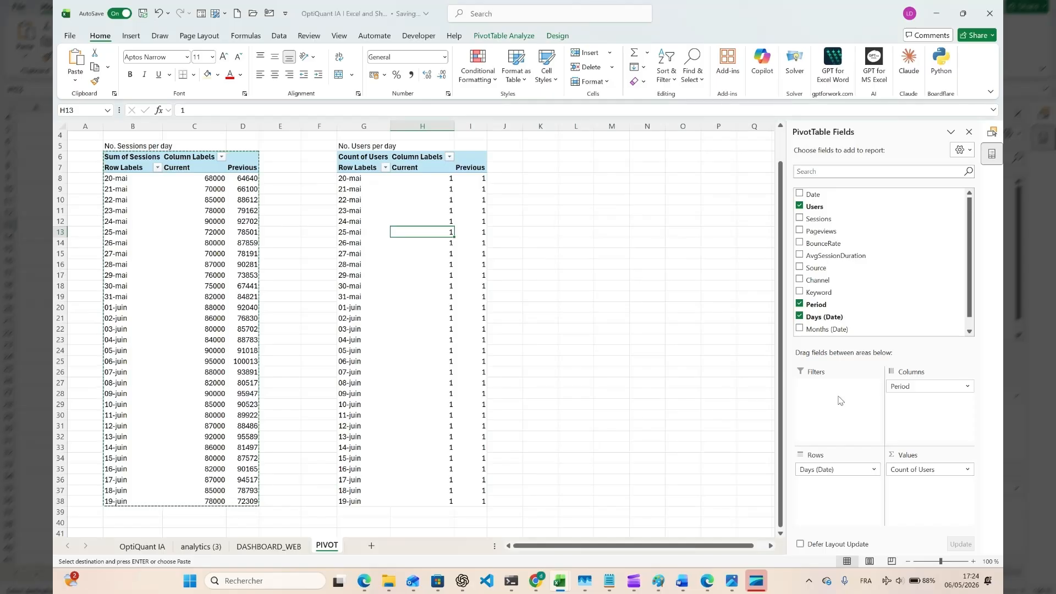
key("ctrl+z")
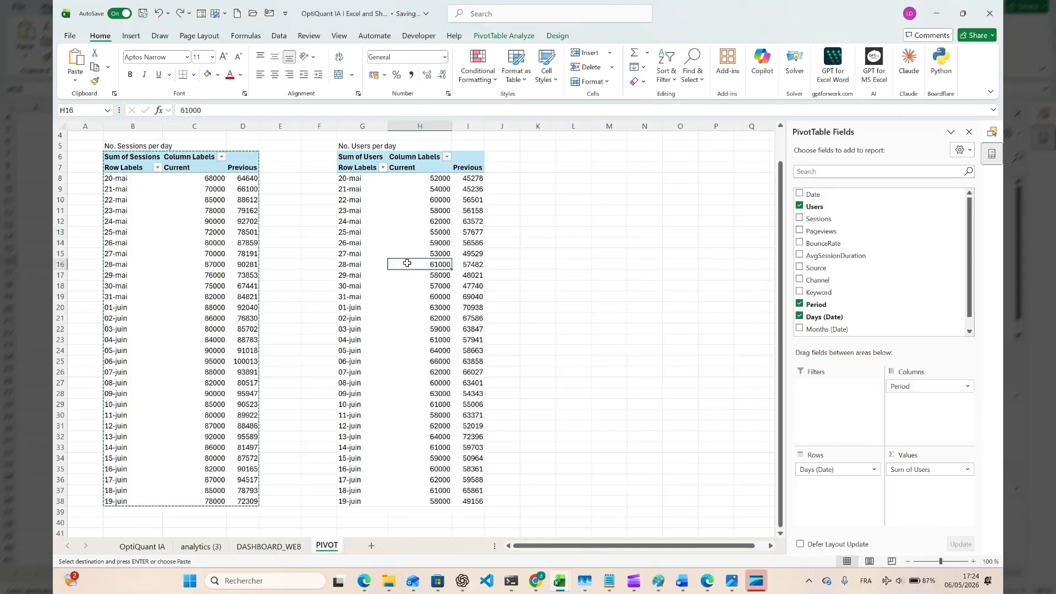
Step: Insert a 2-D area PivotChart from the sessions PivotTable under "No. Sessions per day"
left_click(145, 211)
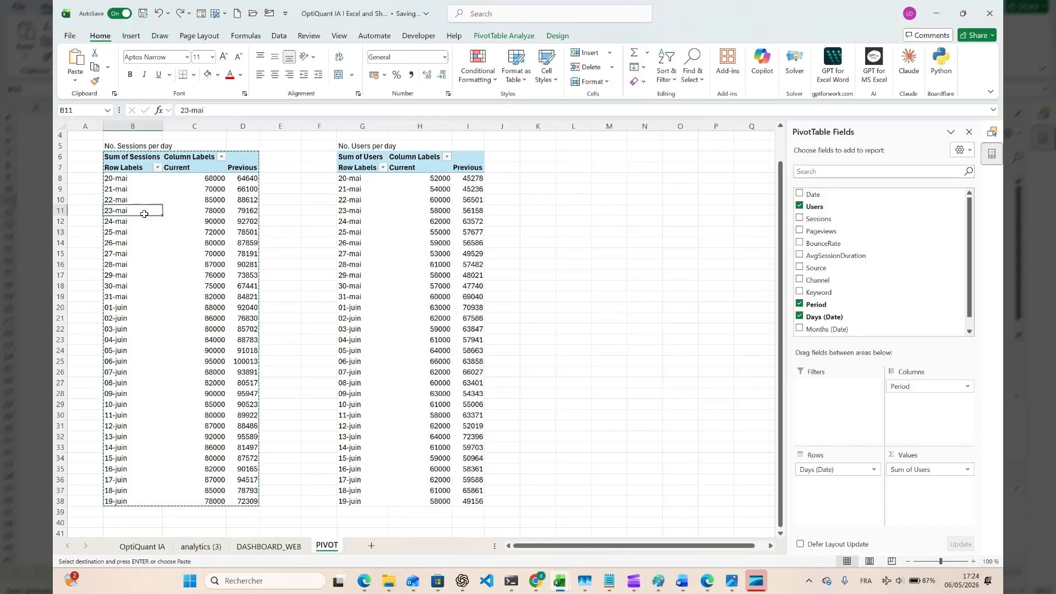
left_click(501, 36)
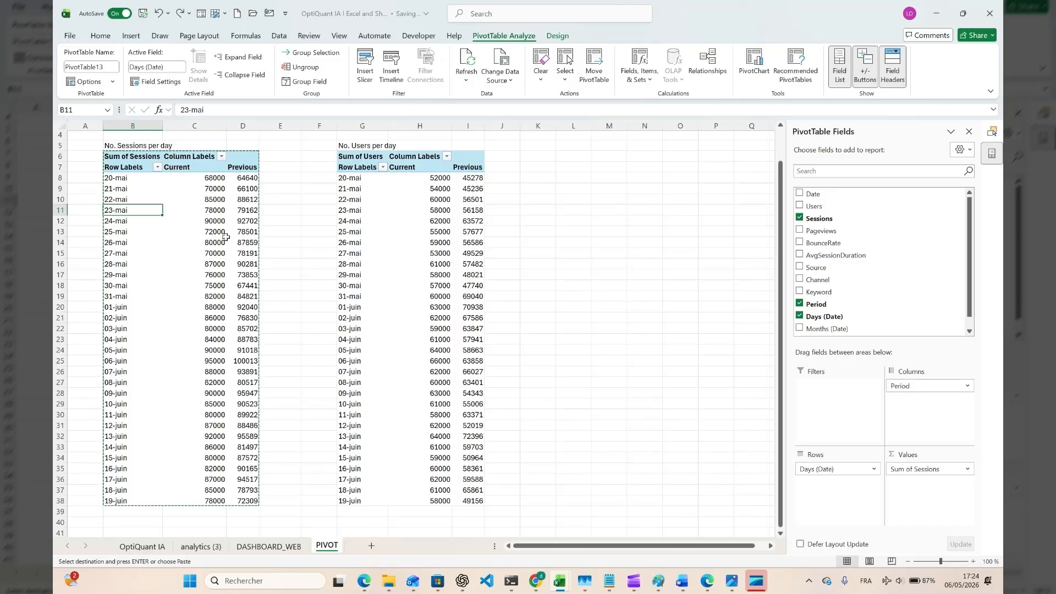
left_click(216, 267)
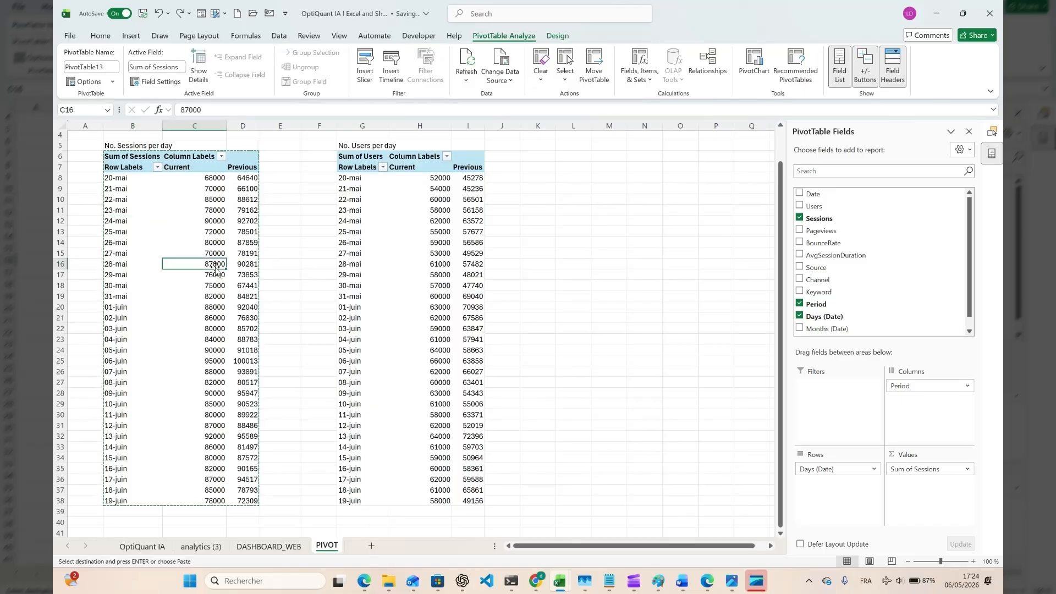
left_click(132, 36)
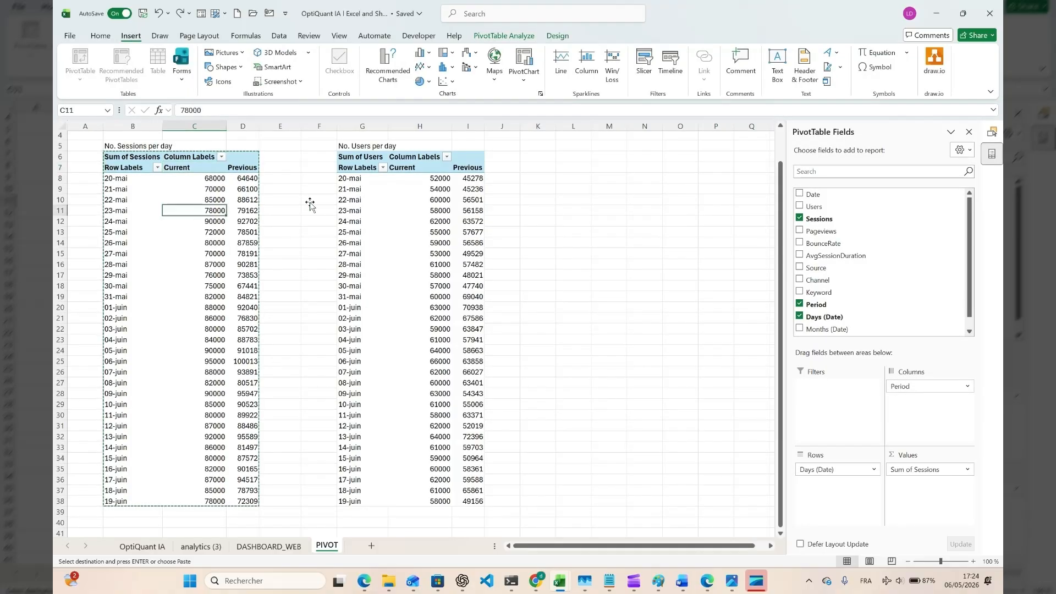
left_click(427, 57)
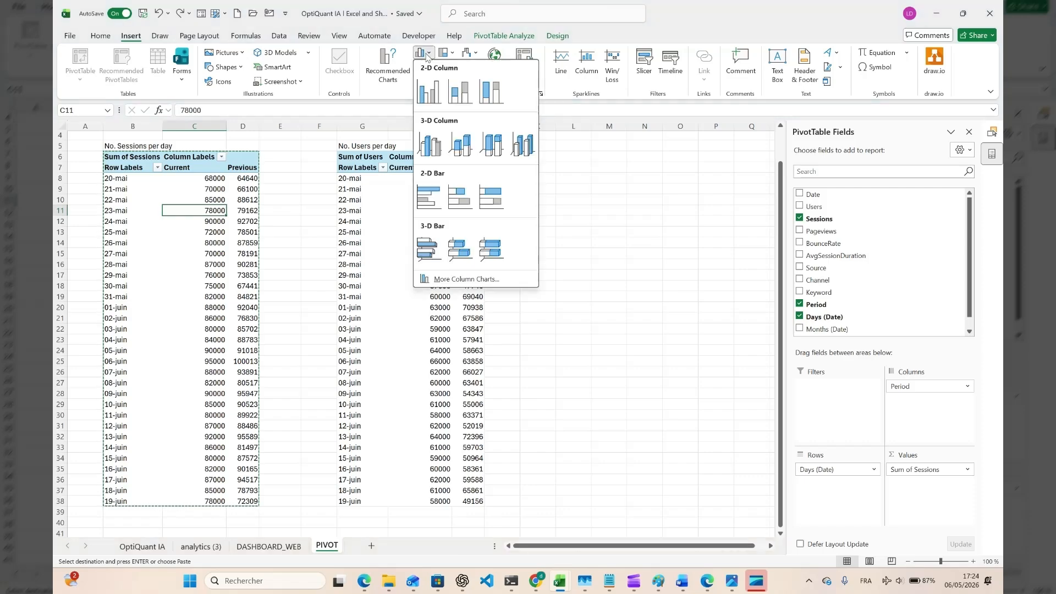
left_click(428, 56)
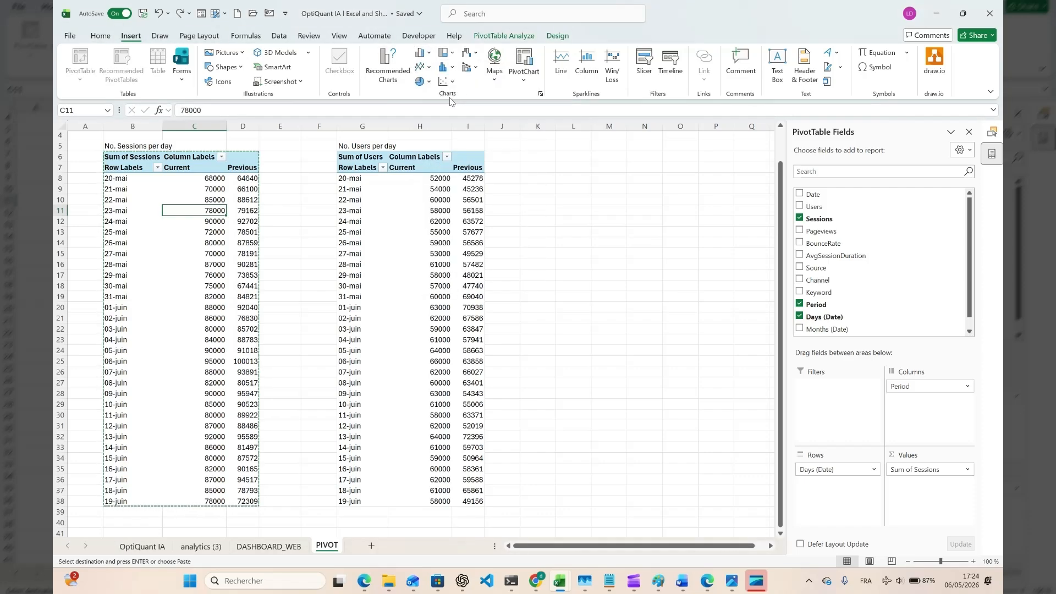
left_click(424, 66)
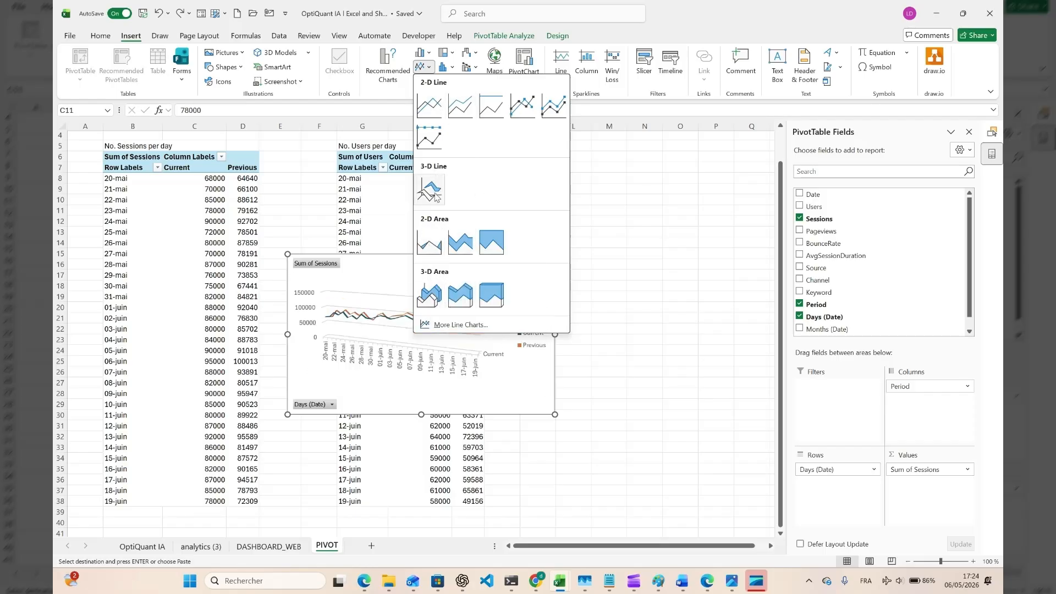
left_click(430, 252)
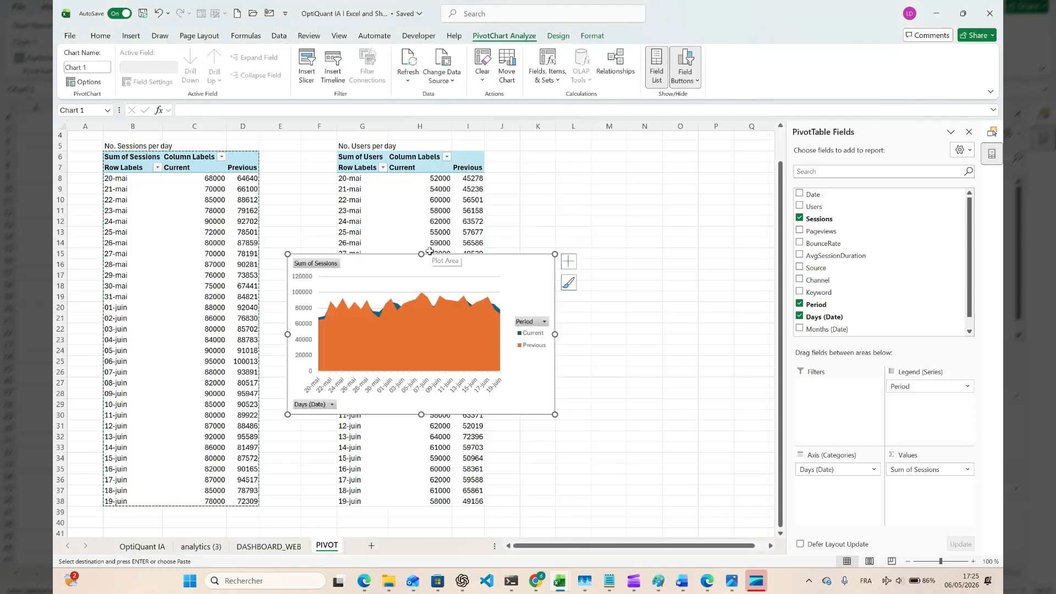
Step: Move the sessions area chart to the DASHBOARD_WEB sheet and place it with its upper corner near cell I15
key("ctrl+x")
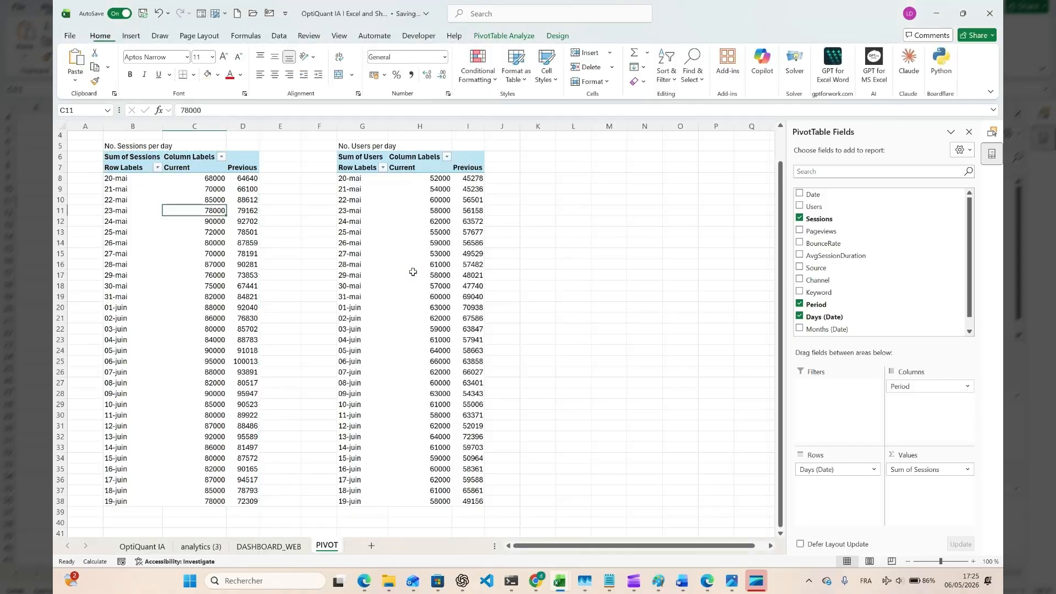
left_click(266, 547)
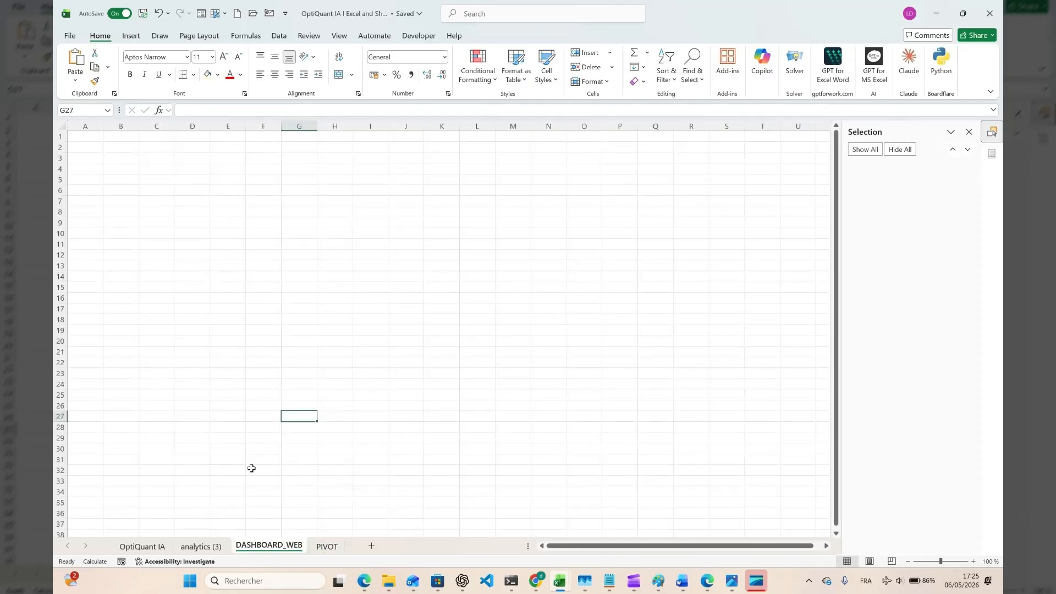
left_click(220, 251)
key("ctrl+v")
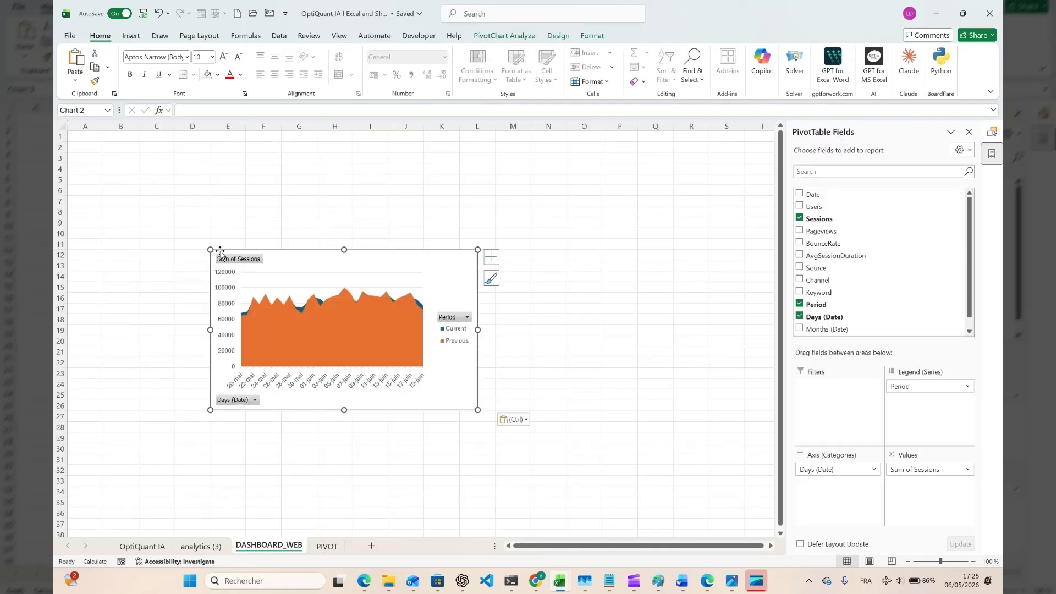
left_click_drag(302, 253, 453, 294)
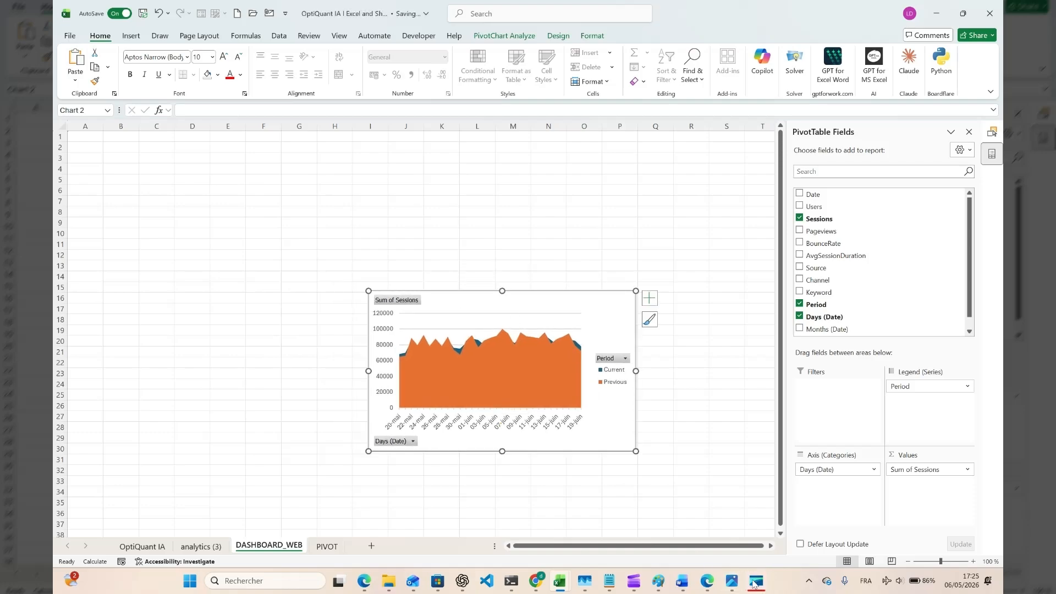
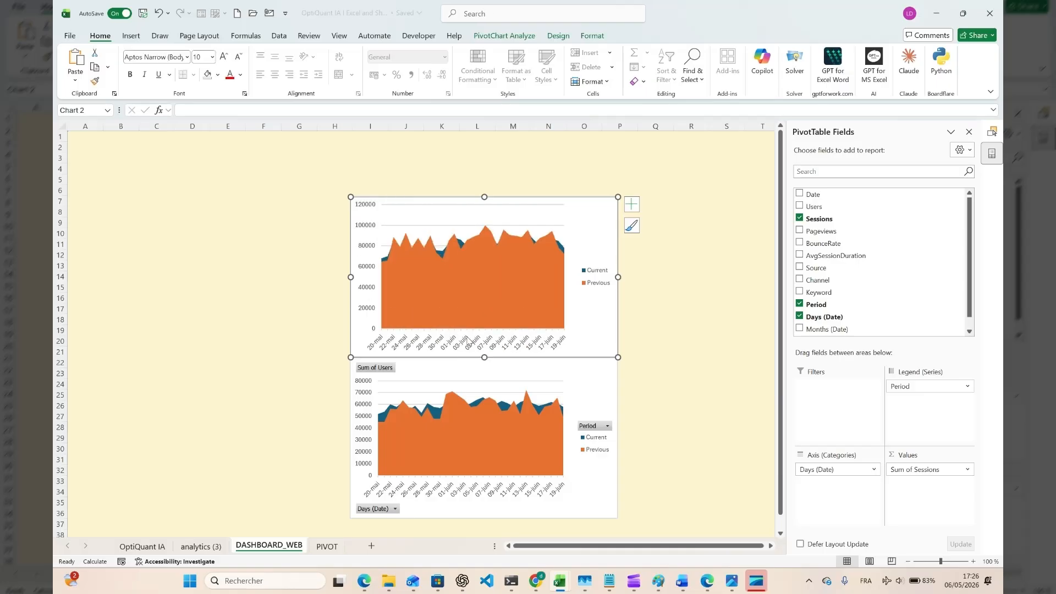
Step: Remove the gridlines and the legend from the sessions chart on DASHBOARD_WEB
left_click(632, 204)
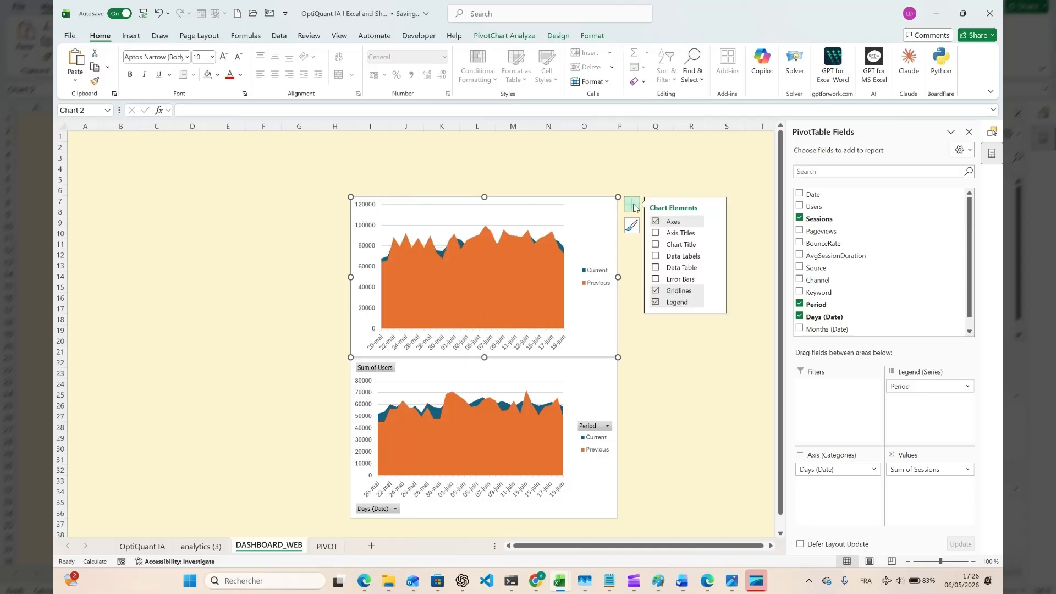
left_click(657, 291)
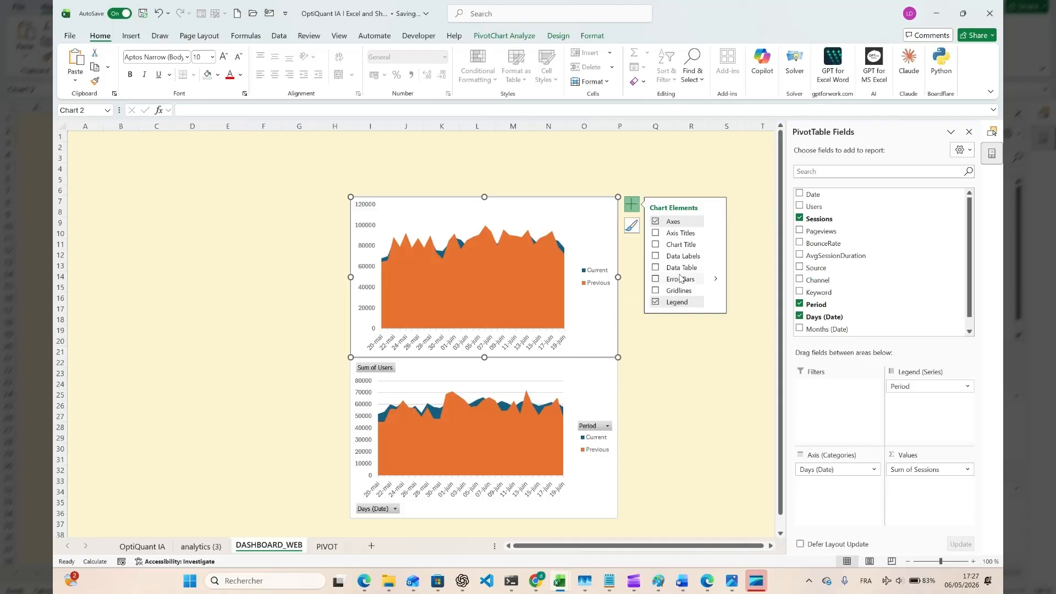
left_click(656, 303)
Step: Try rotating the sessions chart's date axis labels by 90°, and set their text direction to Horizontal
left_click(532, 349)
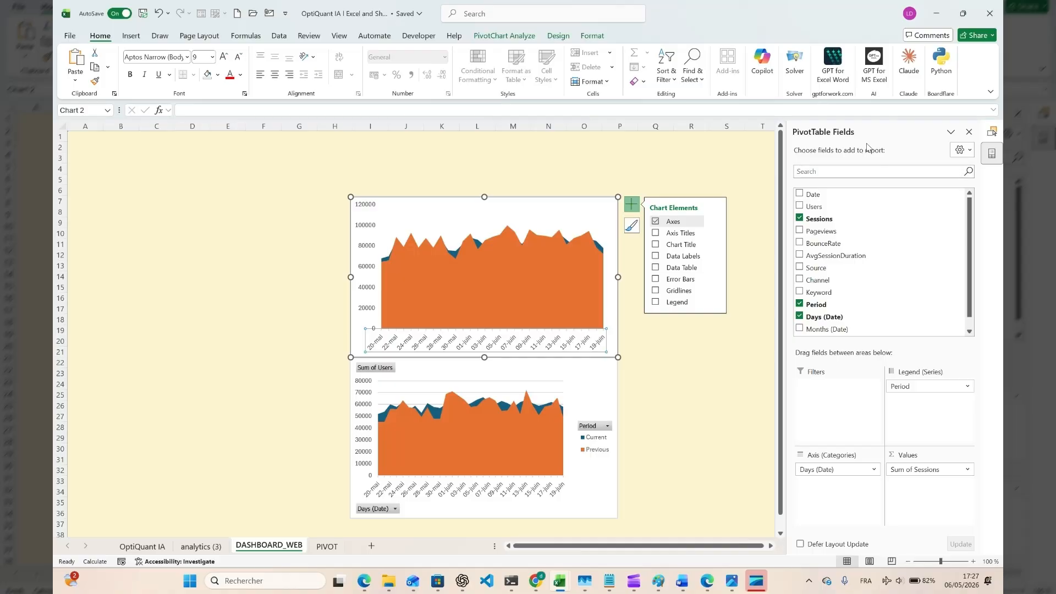
left_click(993, 134)
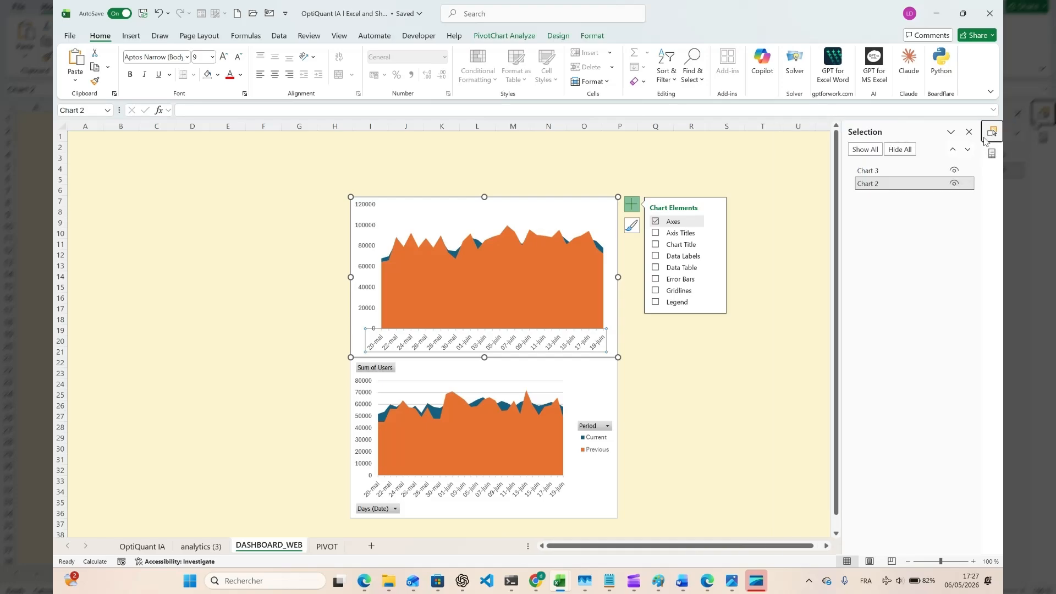
left_click(992, 153)
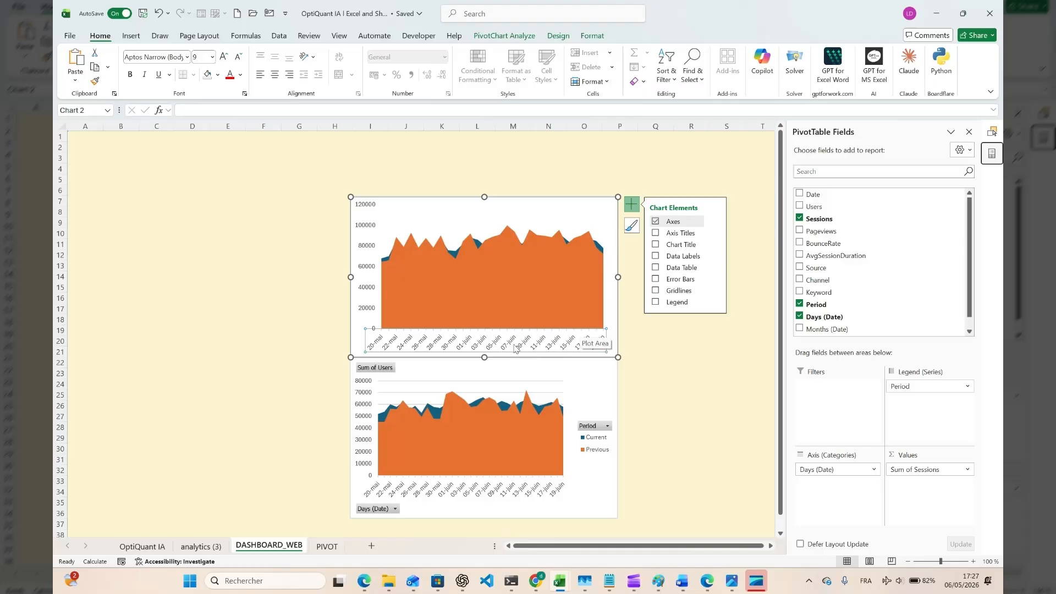
right_click(462, 348)
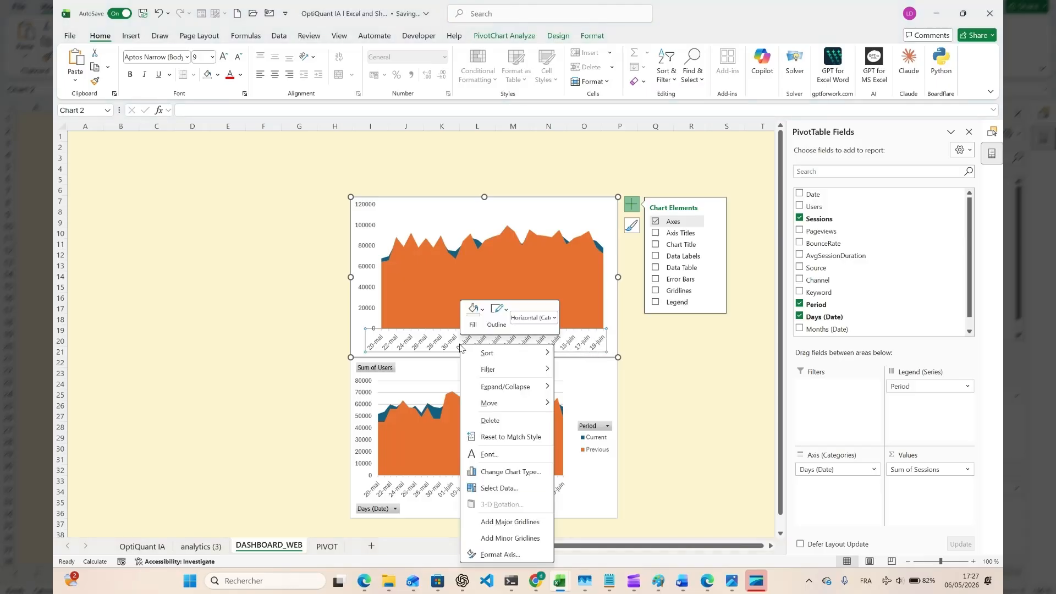
left_click(501, 555)
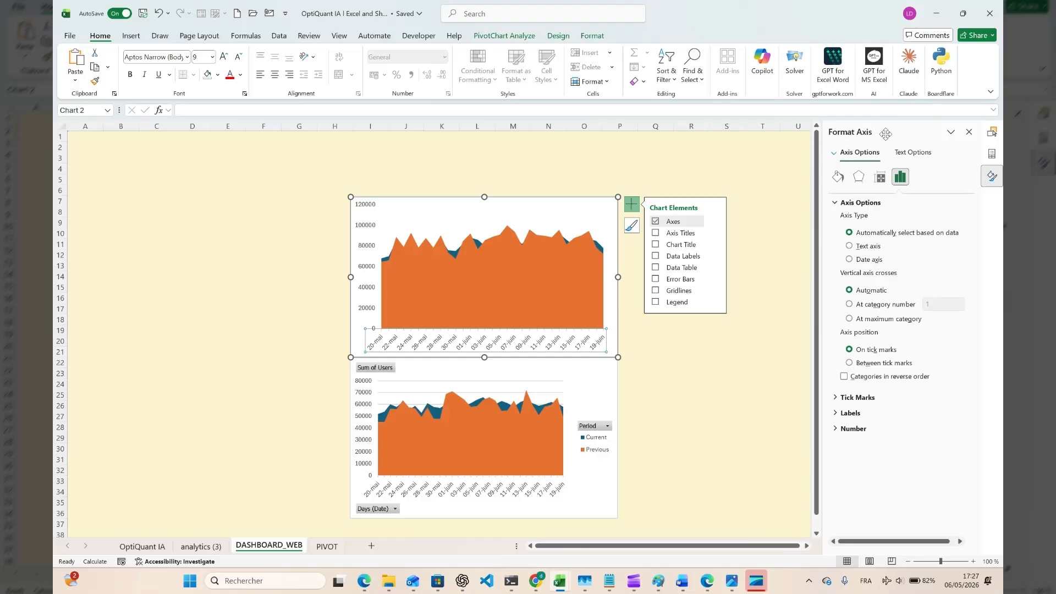
left_click(838, 177)
left_click(859, 176)
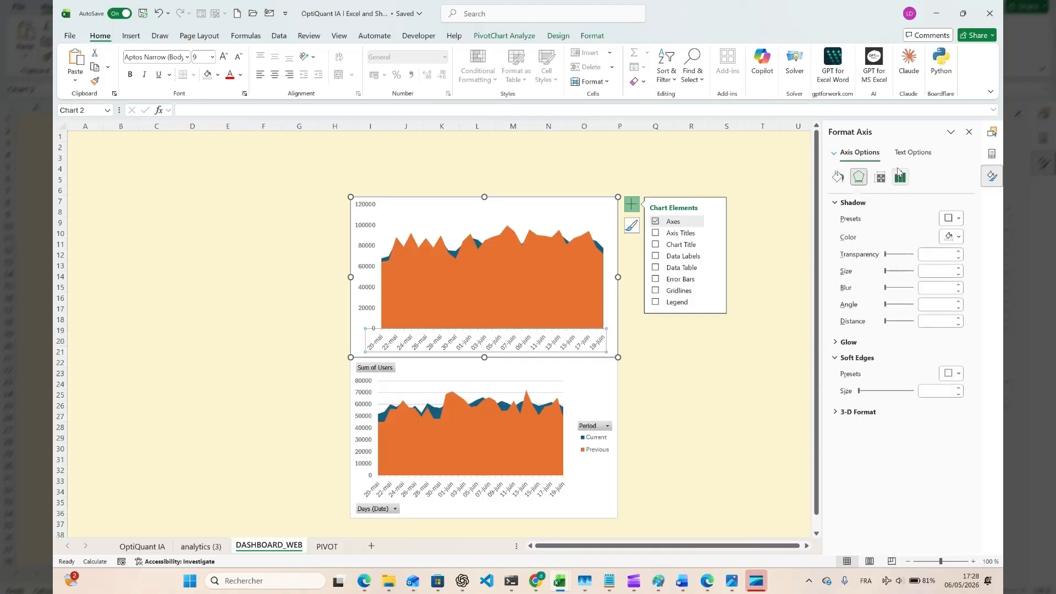
left_click(922, 155)
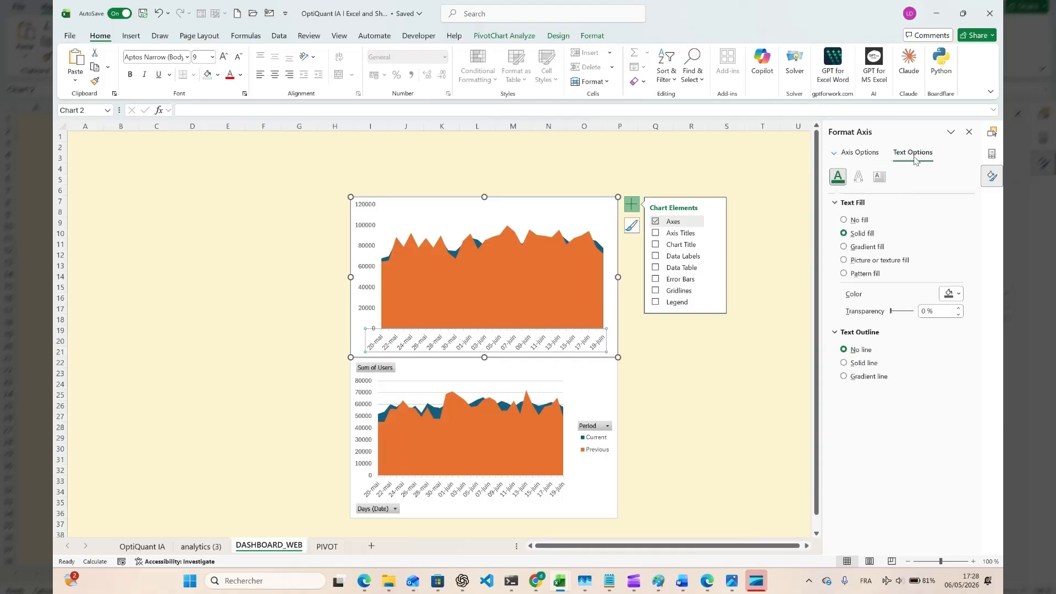
left_click(859, 178)
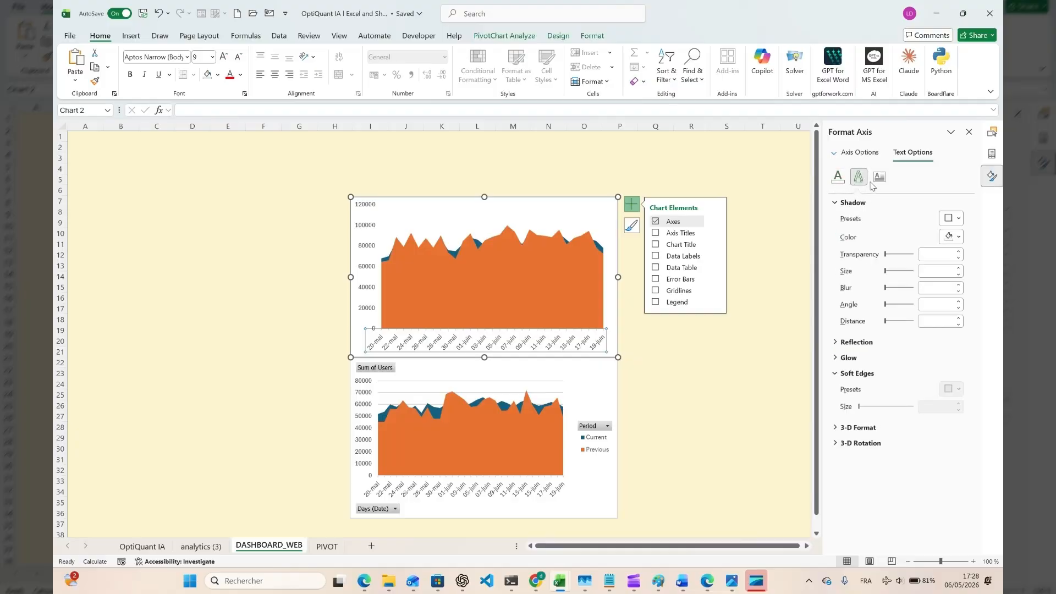
left_click(879, 177)
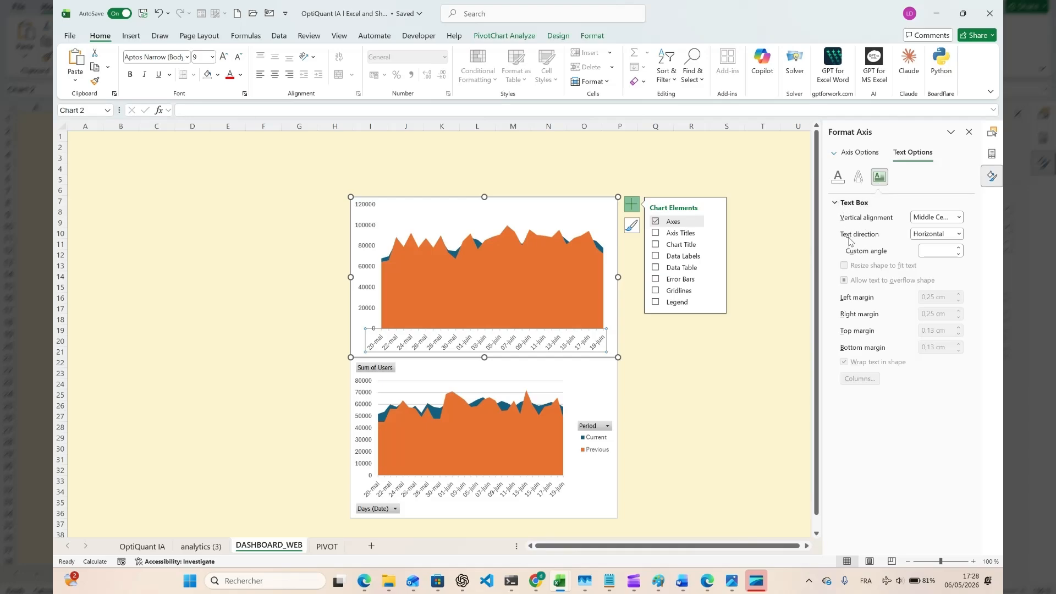
left_click(939, 235)
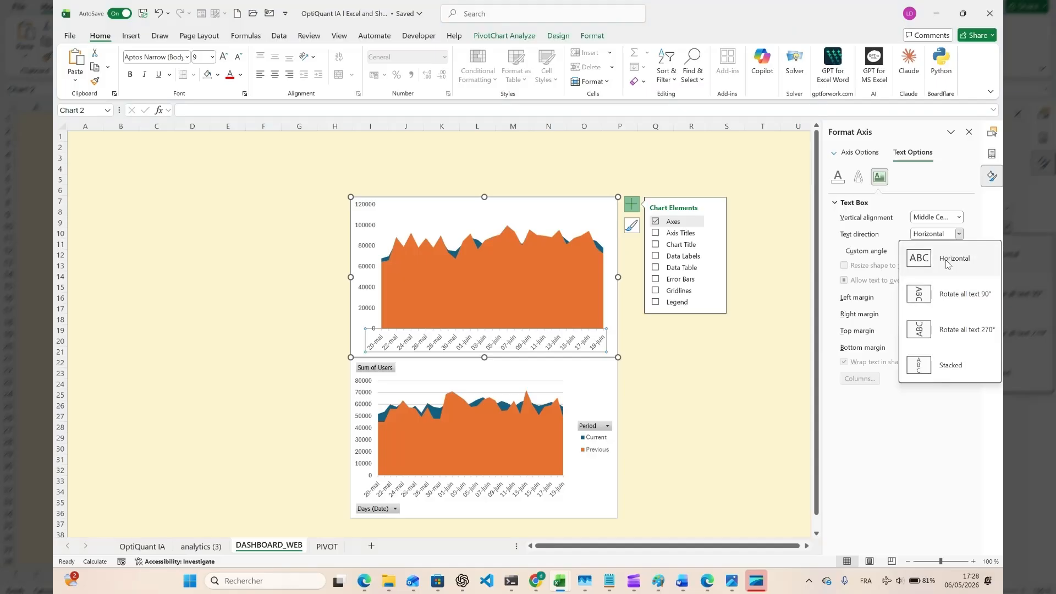
left_click(940, 295)
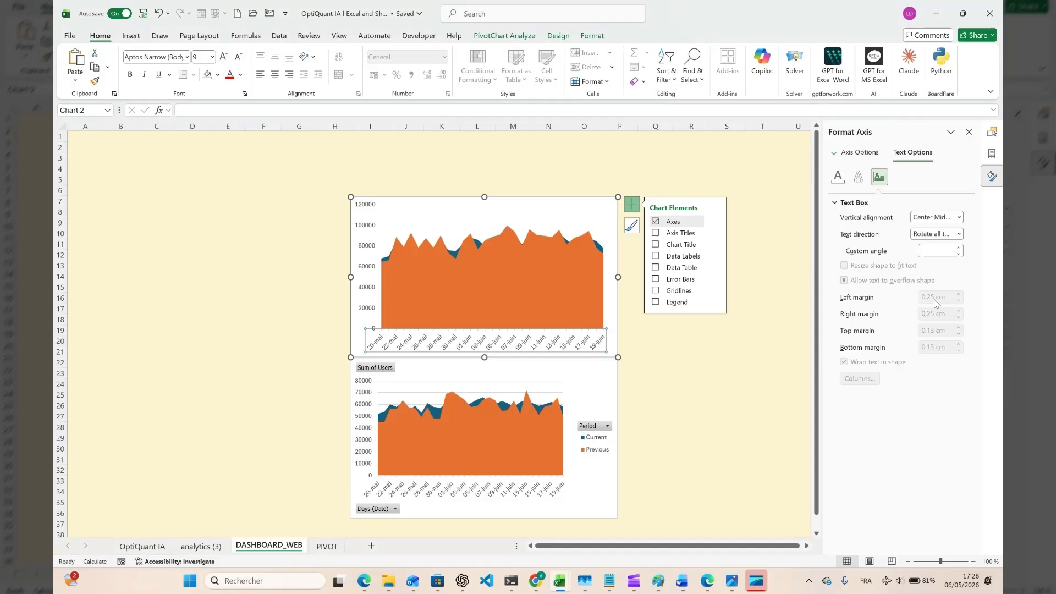
left_click(959, 234)
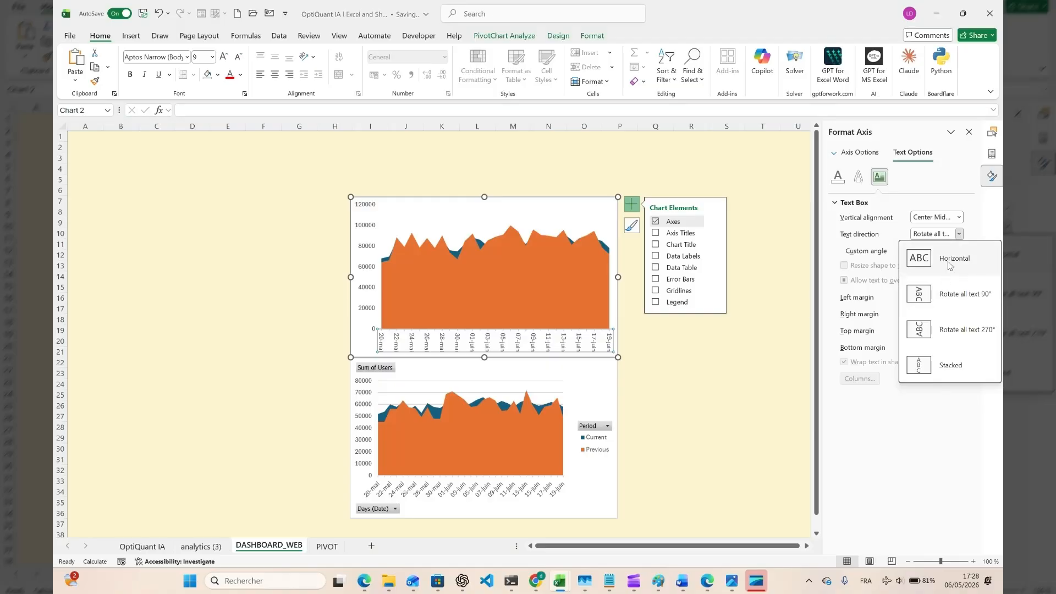
left_click(949, 266)
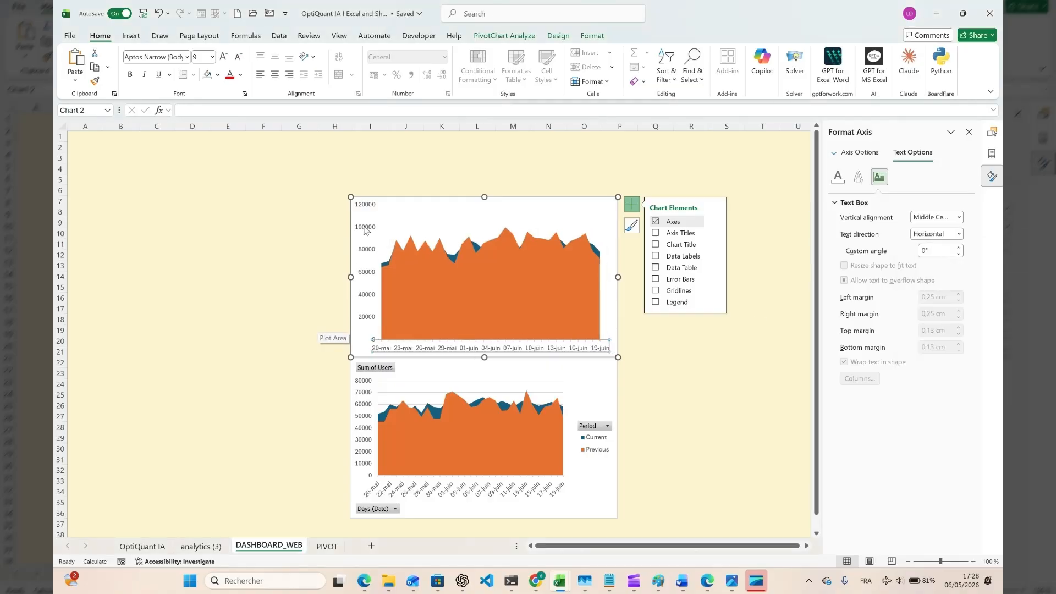
left_click(474, 180)
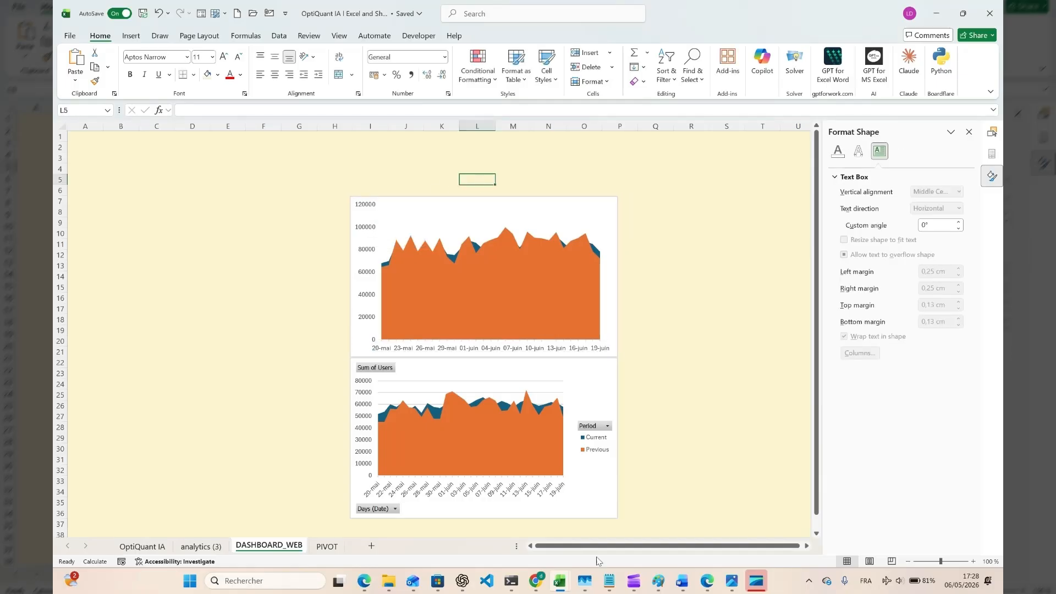
Step: Examine the fill, border, effects and series options of the Previous series in the sessions chart
mouse_move(732, 581)
mouse_move(881, 515)
left_click(418, 279)
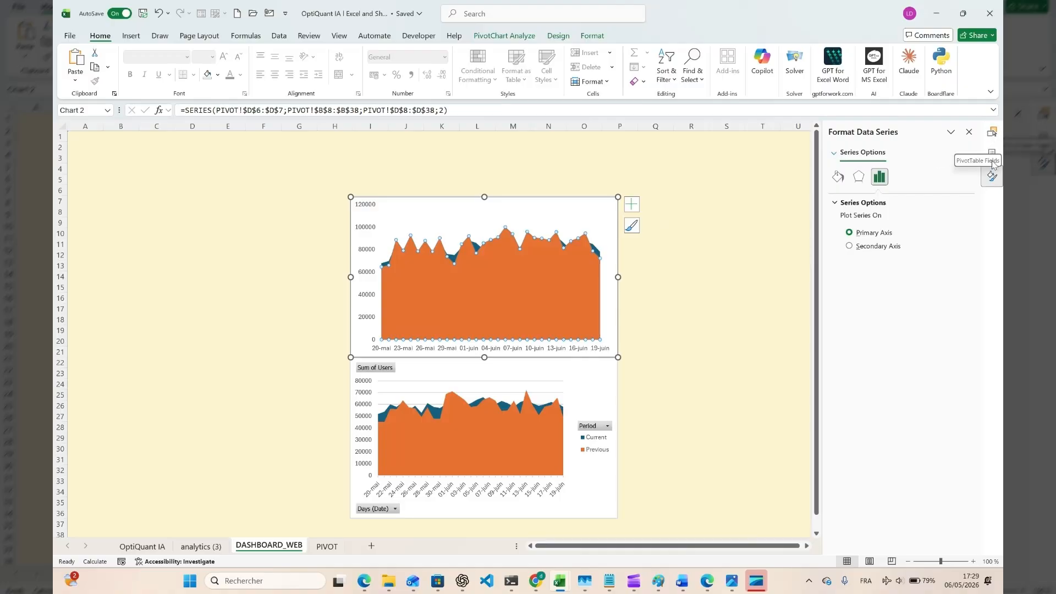
left_click(858, 176)
left_click(839, 177)
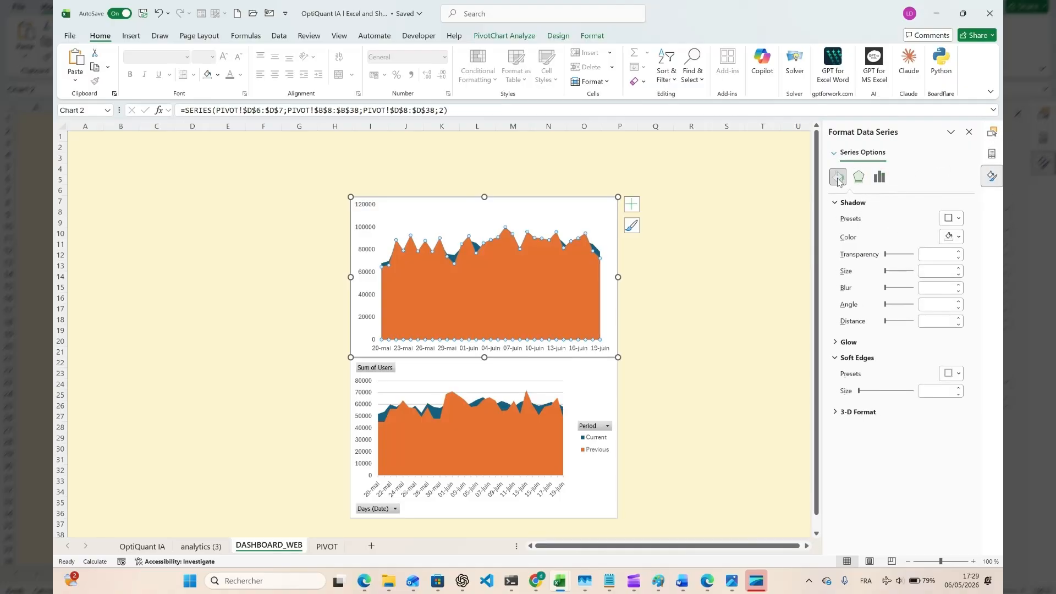
left_click(880, 176)
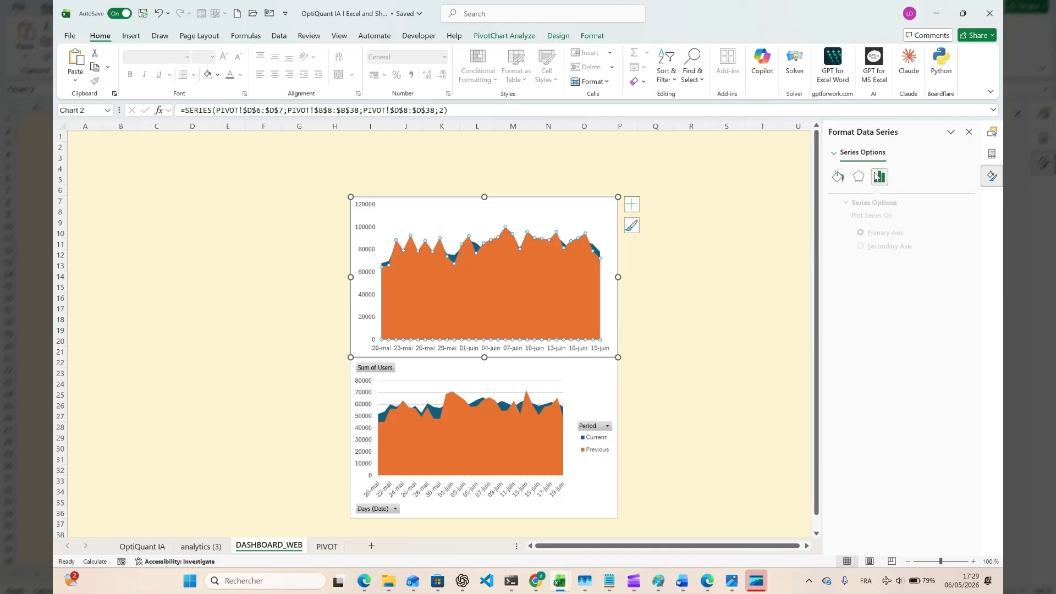
left_click(858, 178)
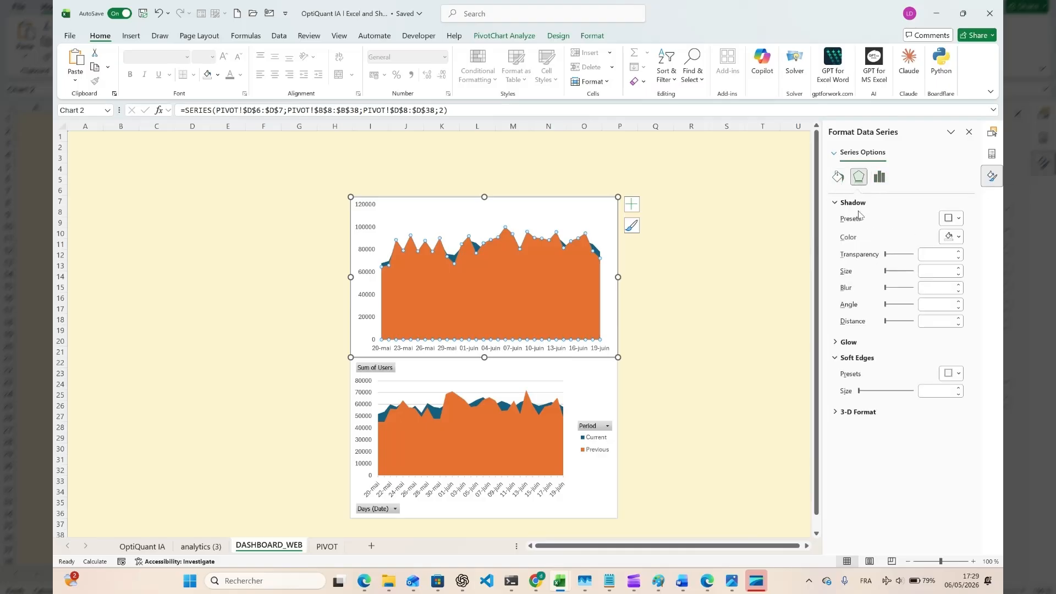
left_click(838, 177)
scroll(850, 269, "down", 3)
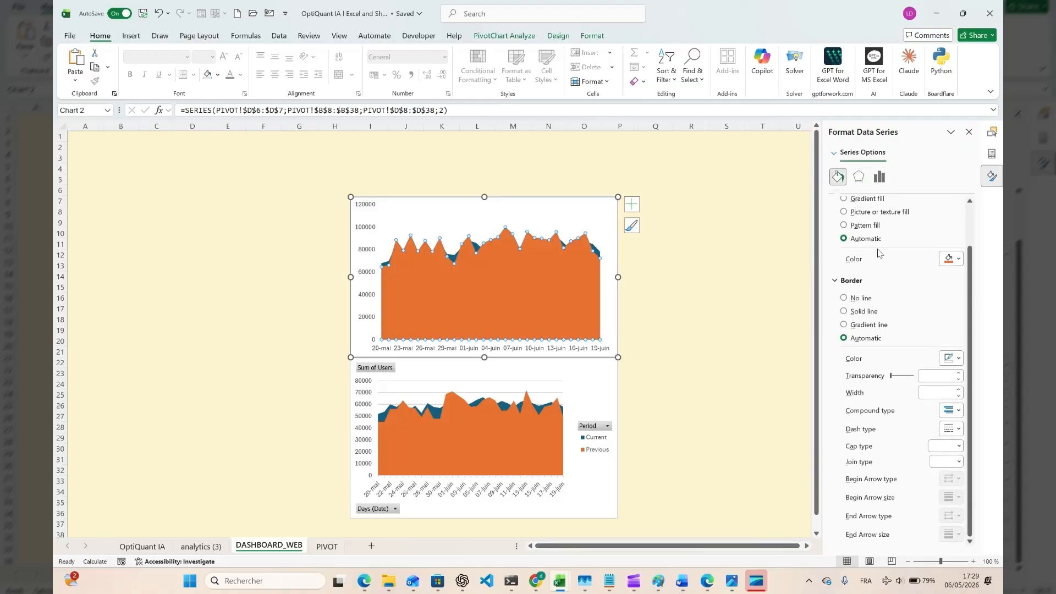
left_click(586, 180)
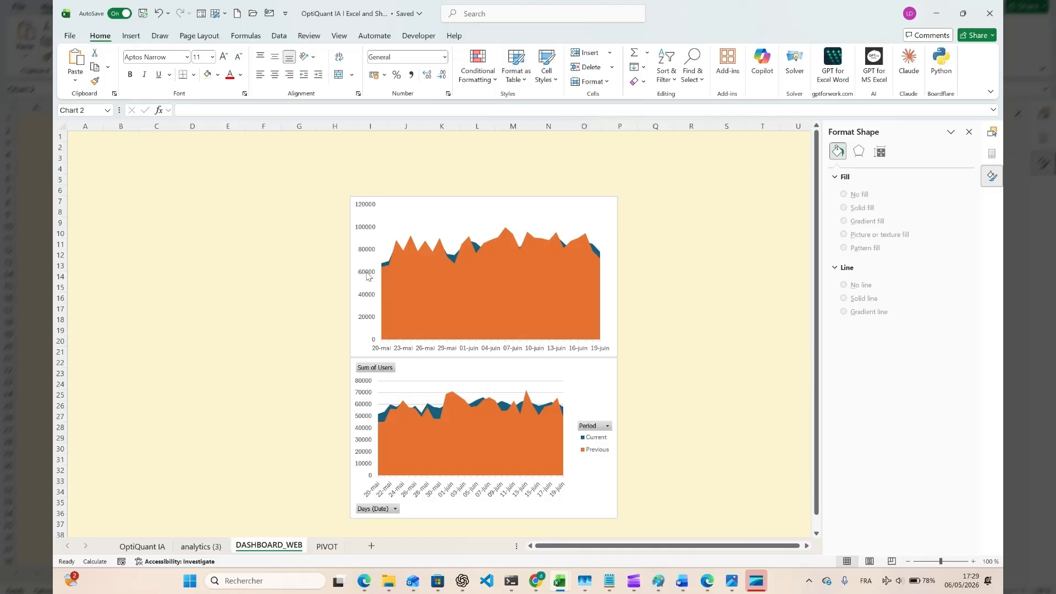
Step: Set the minimum bound of the sessions chart's vertical axis to 60000
left_click(368, 277)
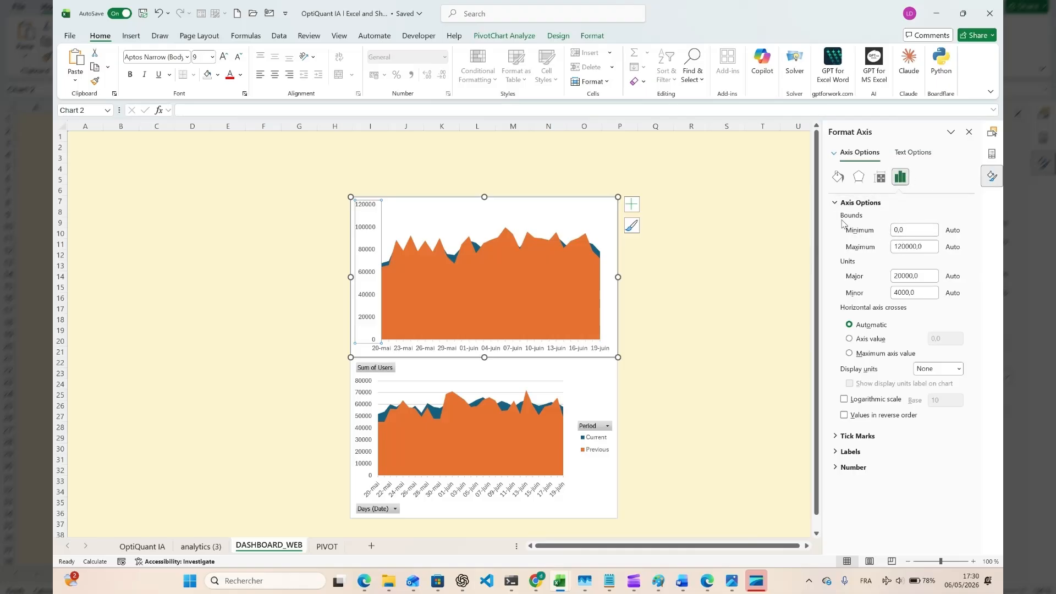
left_click(914, 231)
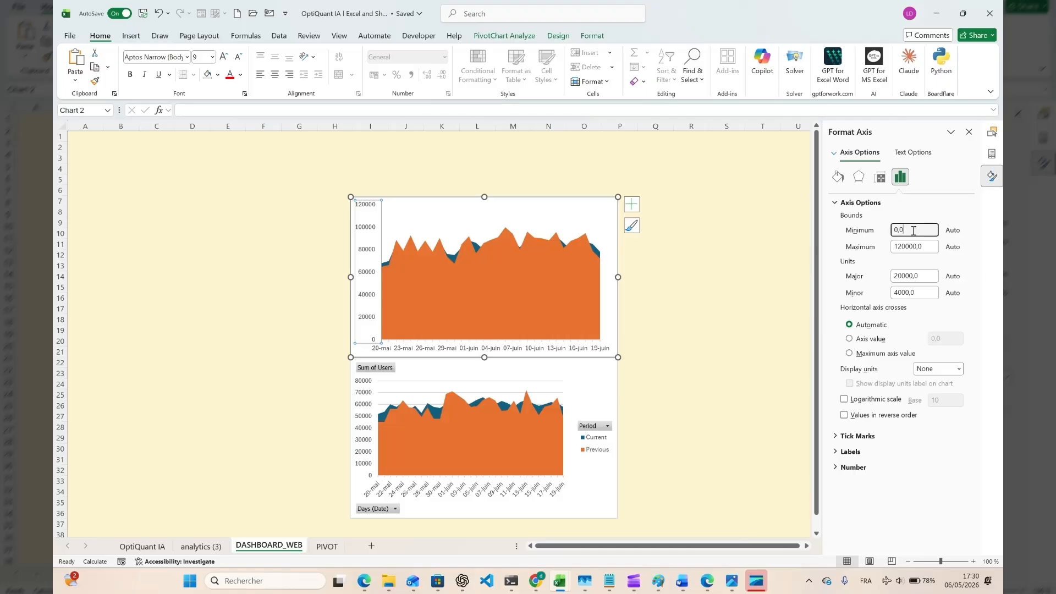
double_click(914, 231)
type("60000")
key("Return")
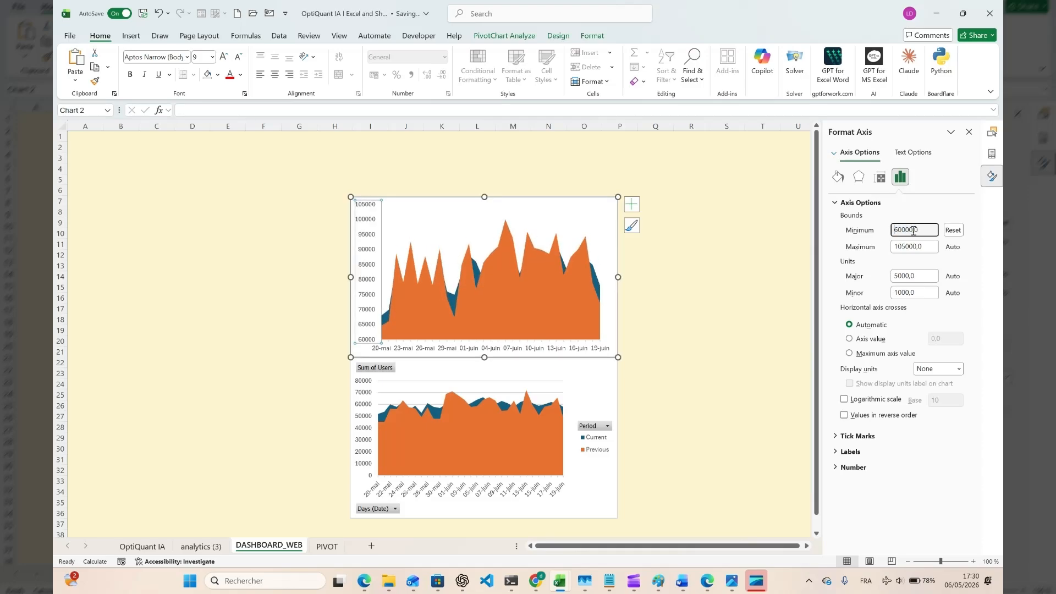
Step: Hide all field buttons on the users chart and remove its gridlines and legend
left_click(577, 374)
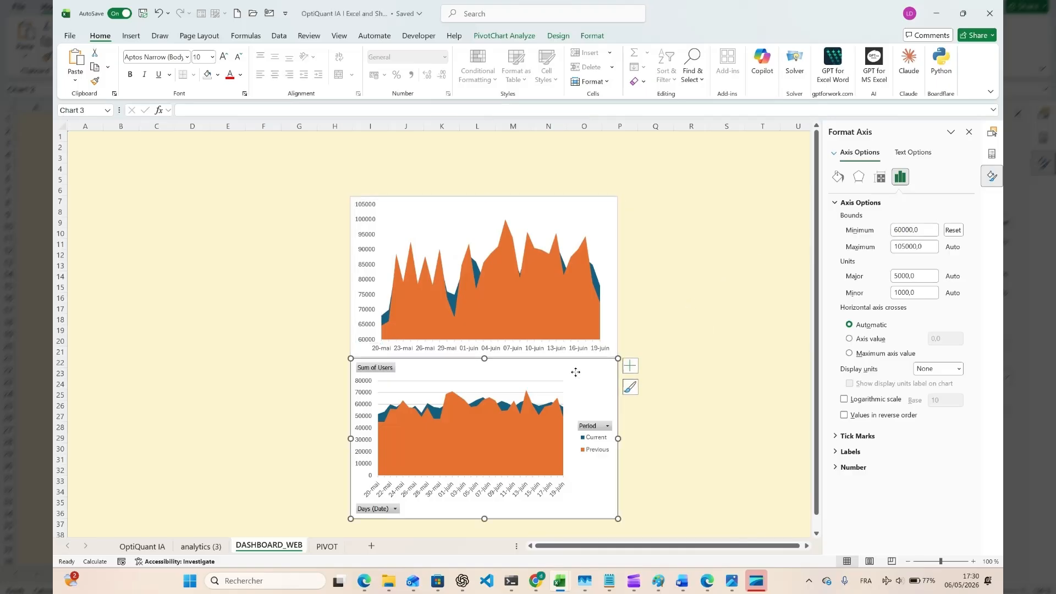
left_click(378, 368)
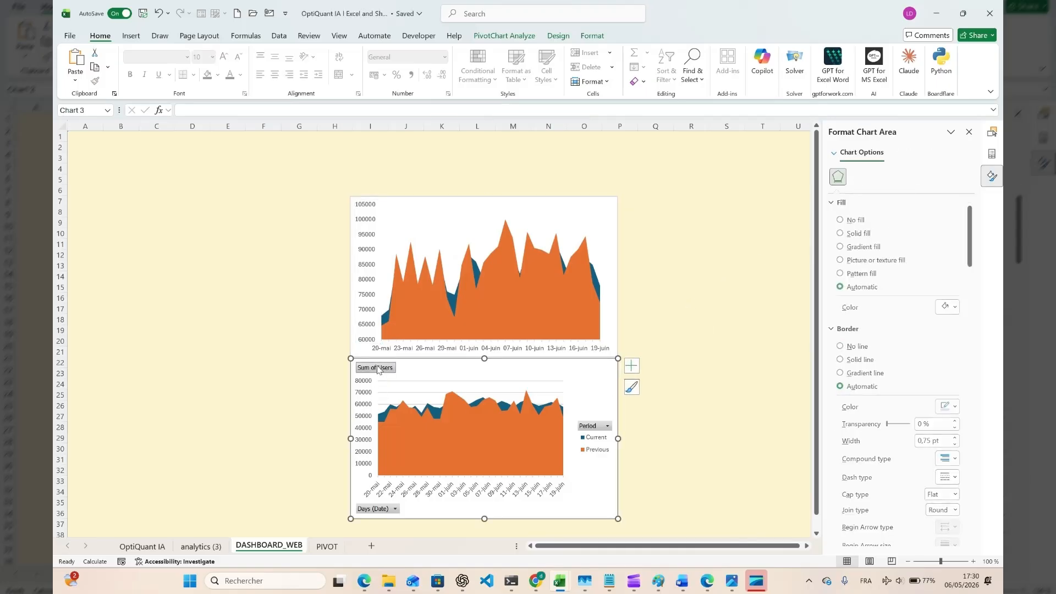
right_click(378, 369)
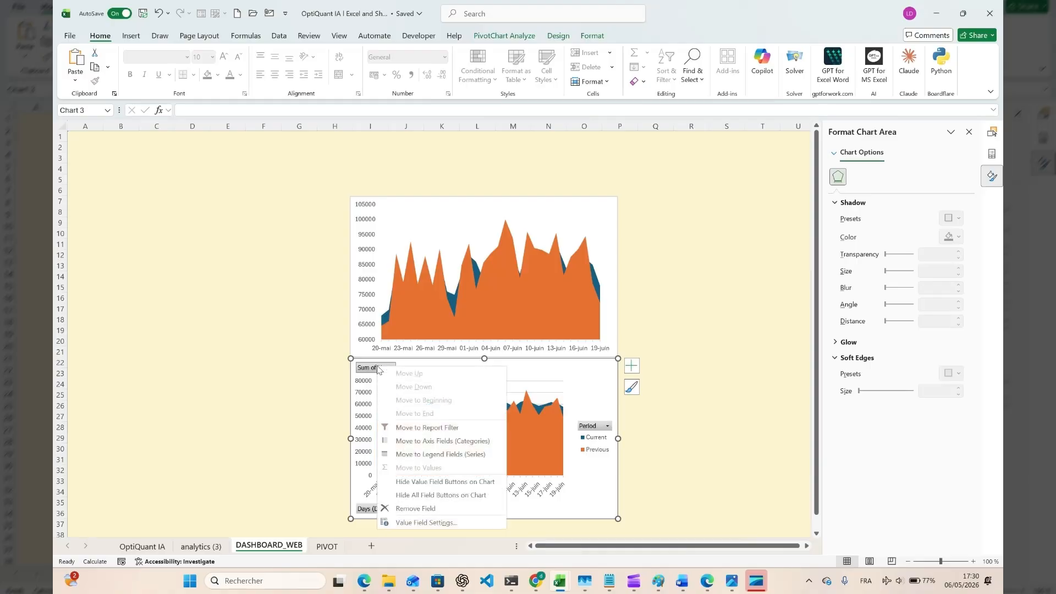
left_click(424, 495)
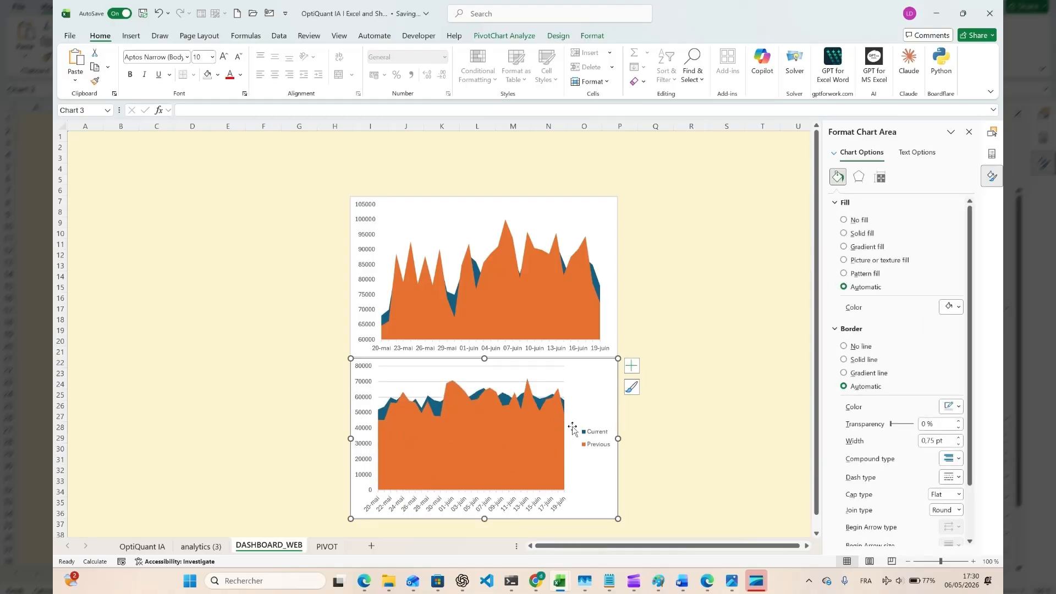
left_click(631, 365)
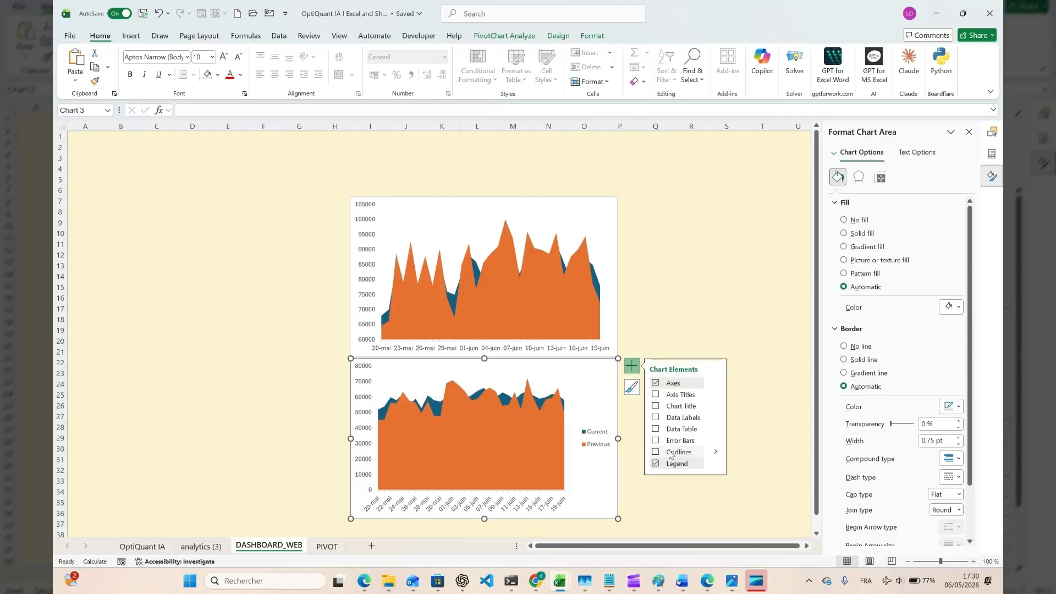
left_click(656, 464)
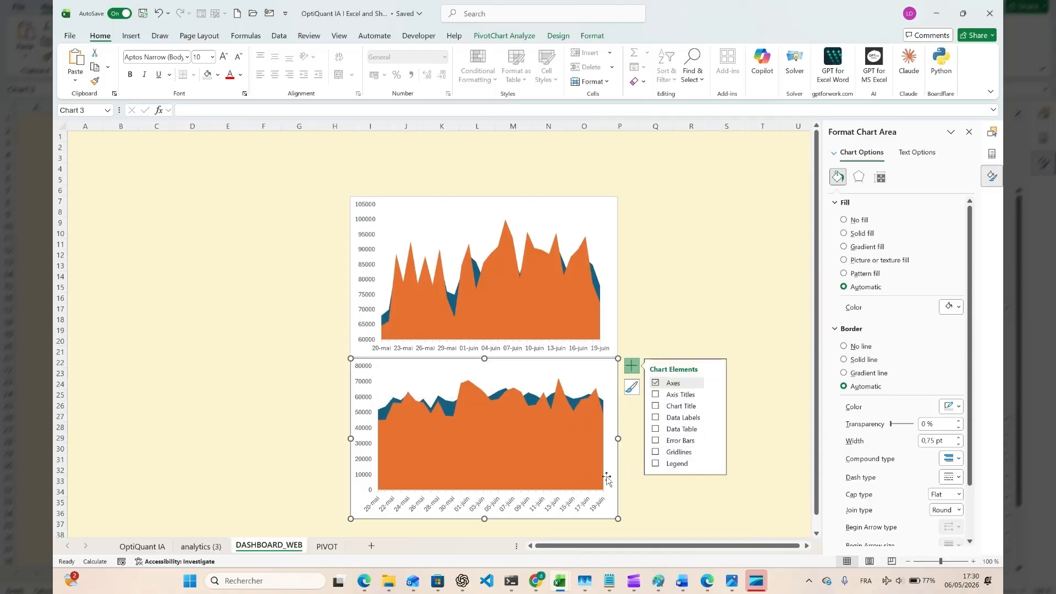
Step: Set the text direction of the users chart's date axis labels to Horizontal
left_click(901, 176)
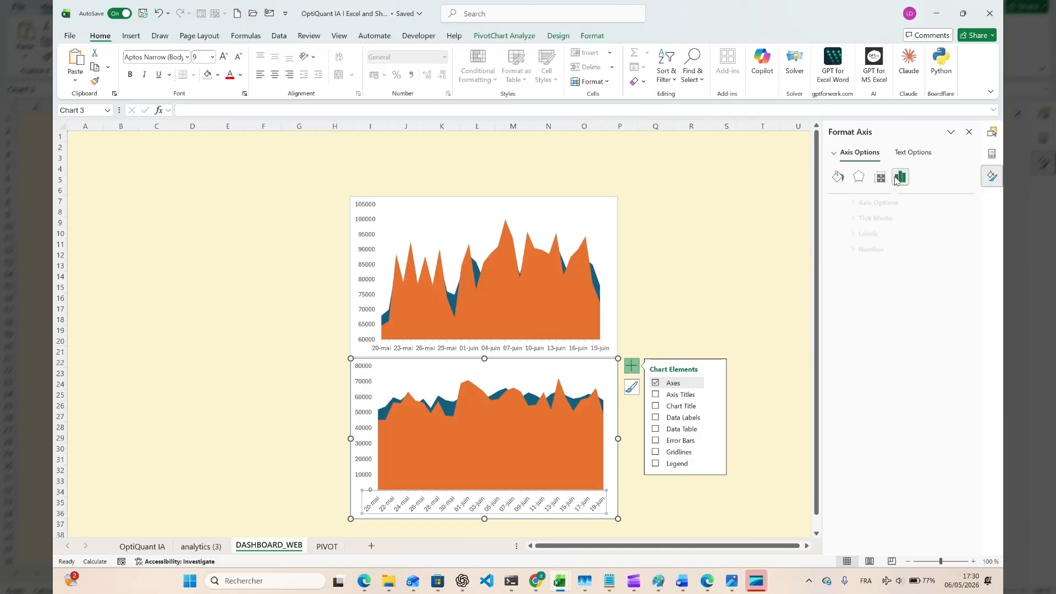
left_click(880, 176)
left_click(901, 177)
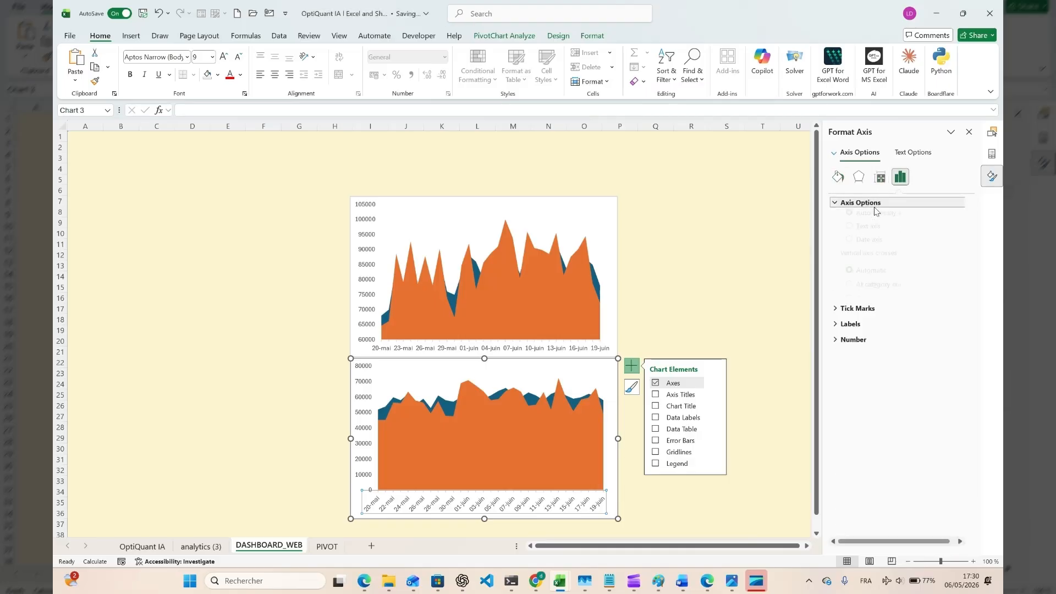
left_click(880, 177)
left_click(932, 235)
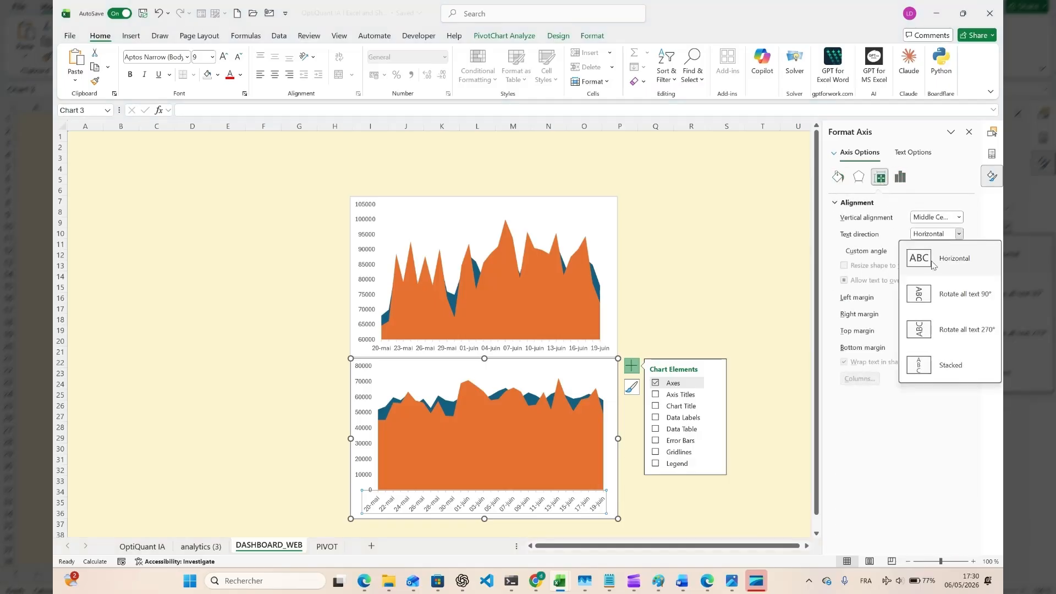
left_click(932, 235)
left_click(932, 237)
left_click(928, 297)
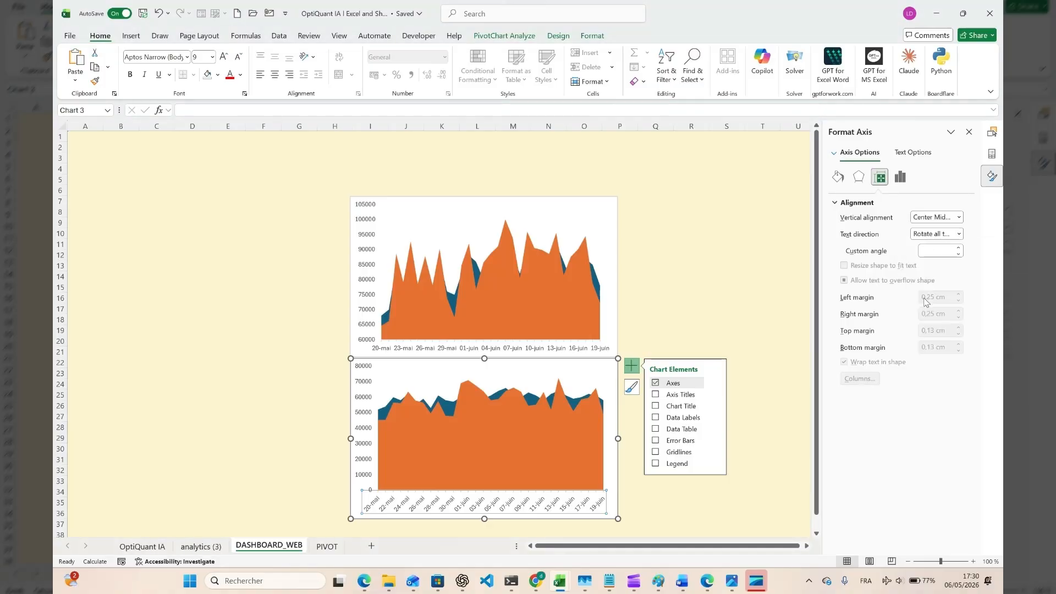
left_click(953, 232)
left_click(944, 269)
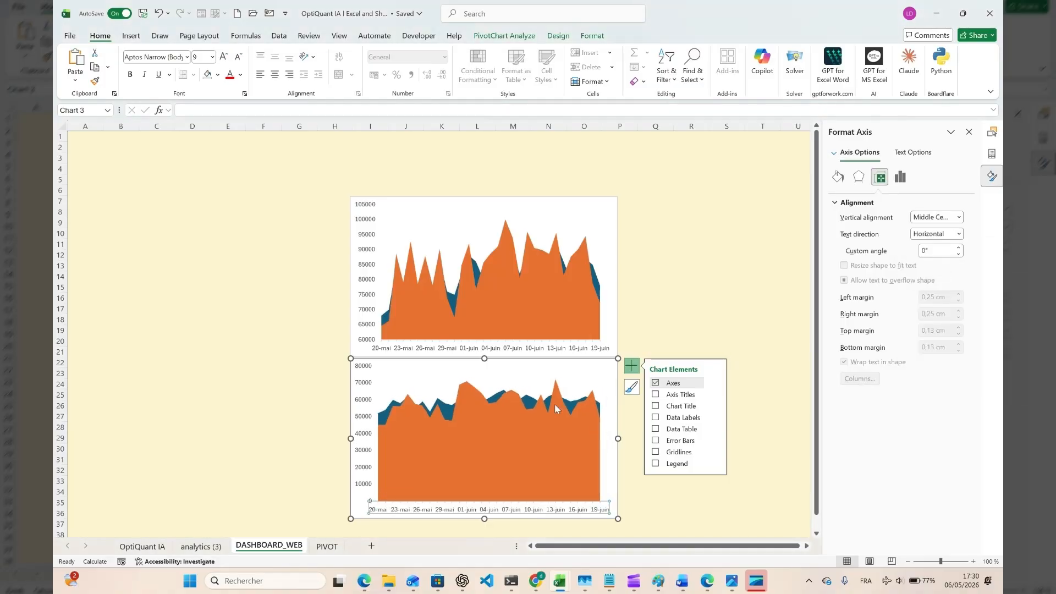
Step: Set the minimum bound of the users chart's vertical axis to 40000
left_click(561, 448)
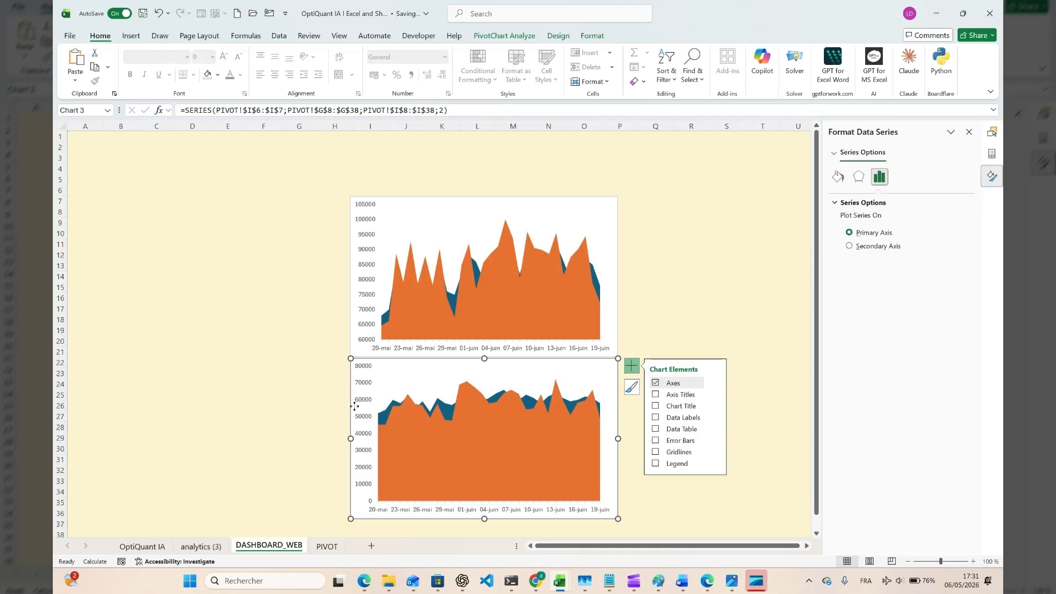
left_click(363, 408)
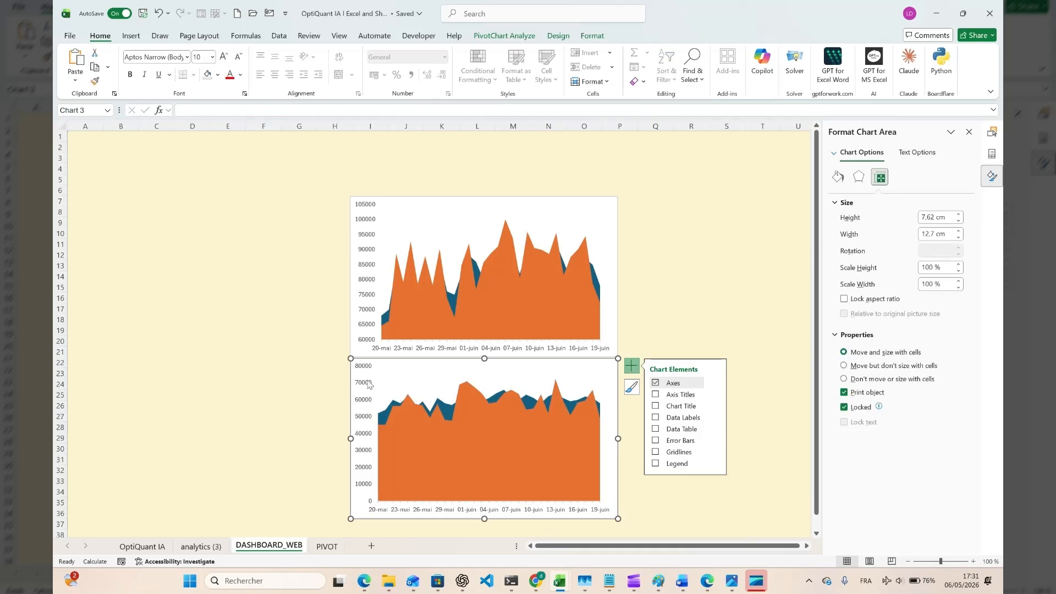
left_click(368, 385)
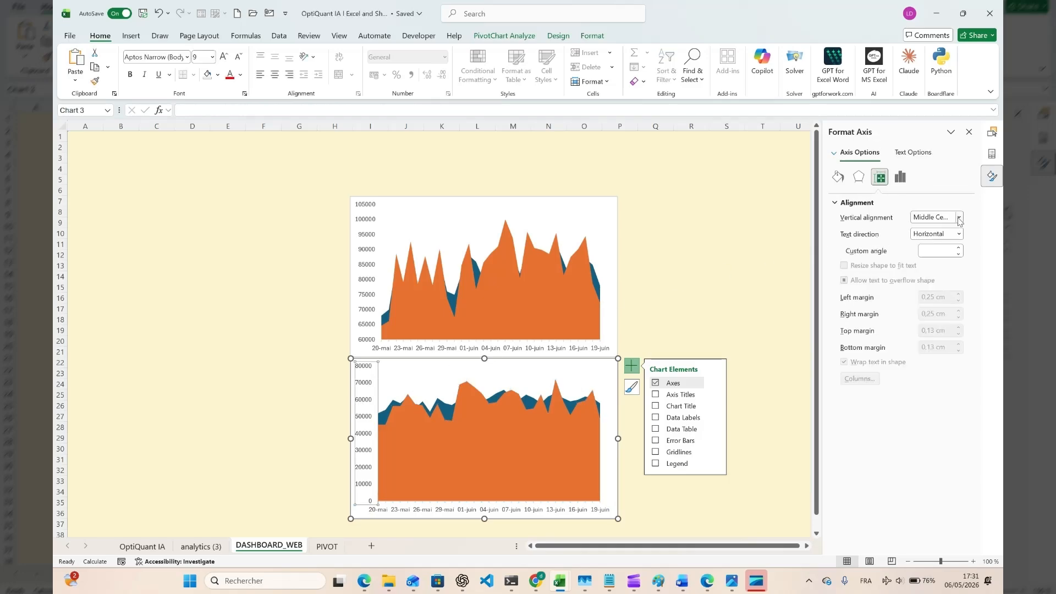
left_click(960, 235)
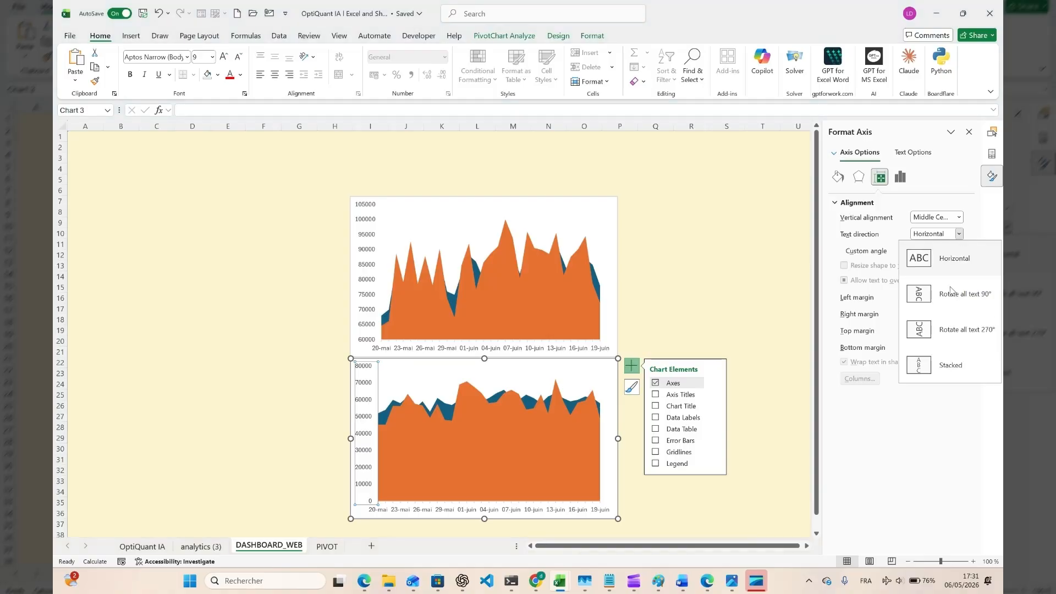
left_click(958, 234)
left_click(901, 176)
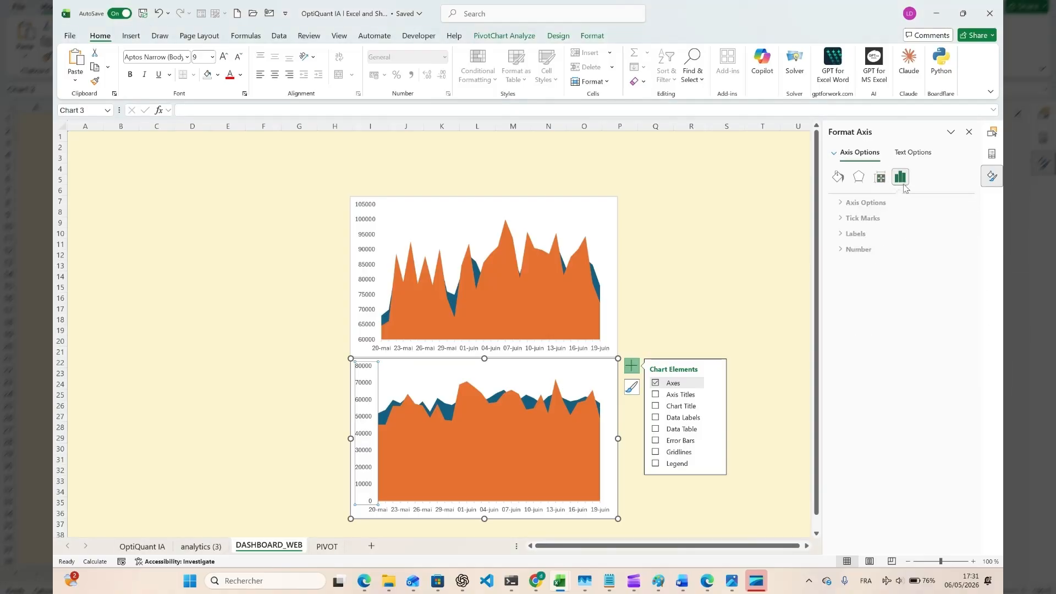
left_click(877, 207)
left_click(917, 231)
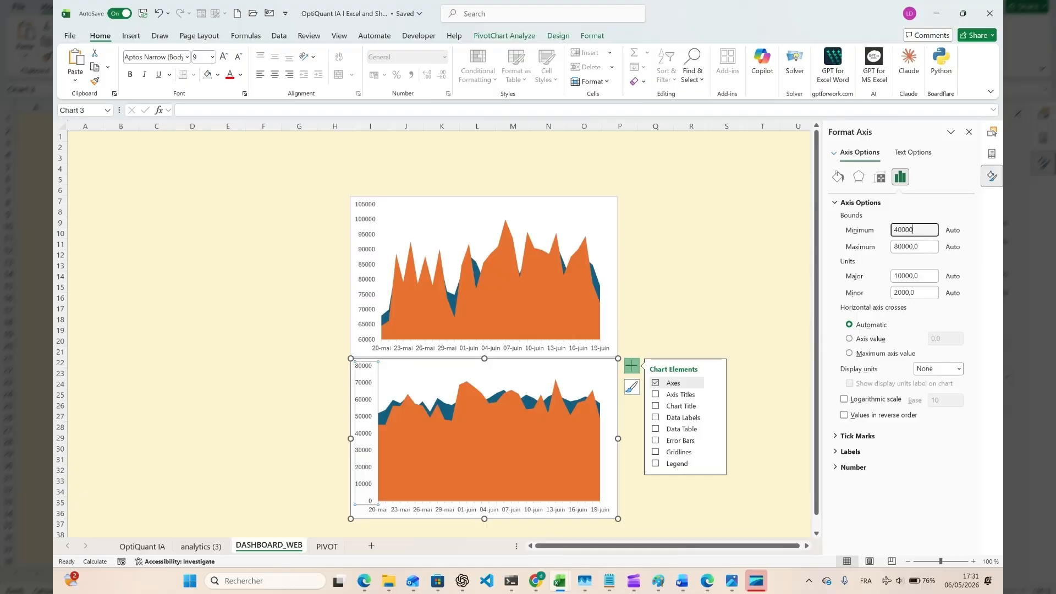
type("40000")
key("Return")
left_click(692, 233)
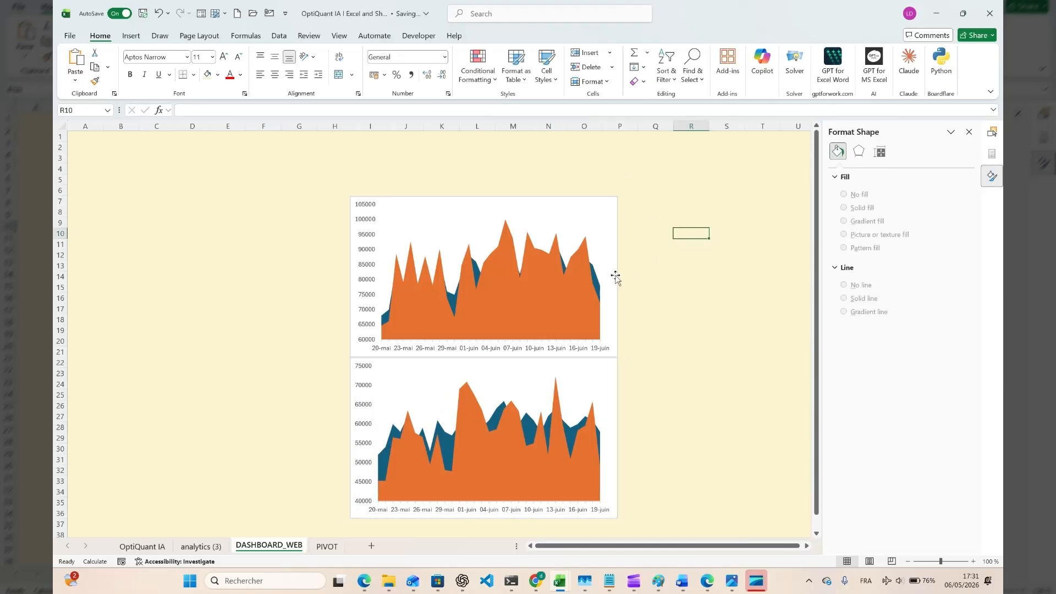
Step: Select the sessions and users charts together and widen both to the end of column Q
left_click(616, 278)
left_click(609, 382, "ctrl")
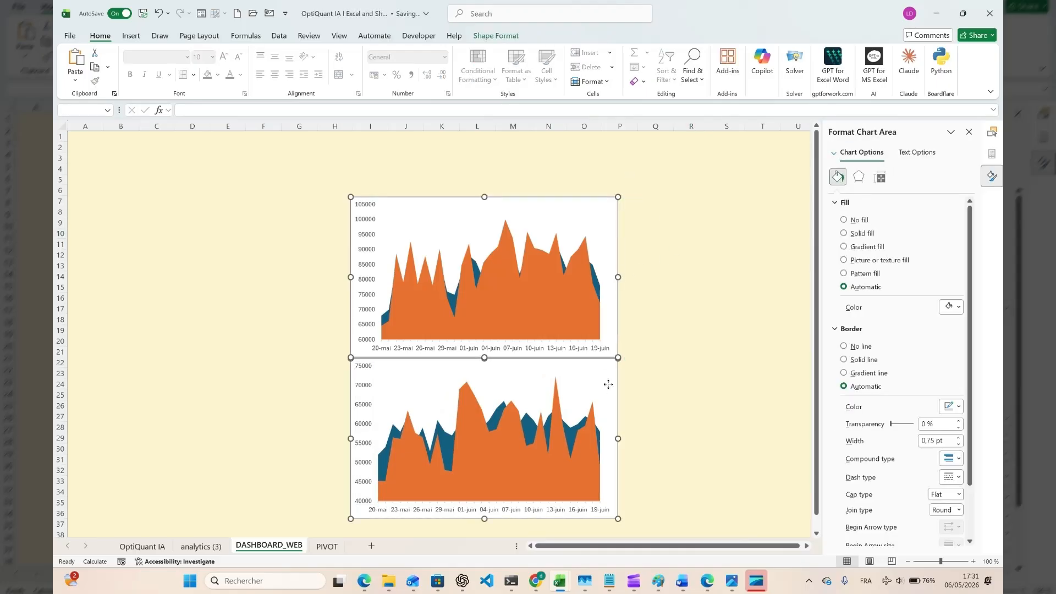
left_click_drag(644, 439, 640, 438)
left_click(634, 436)
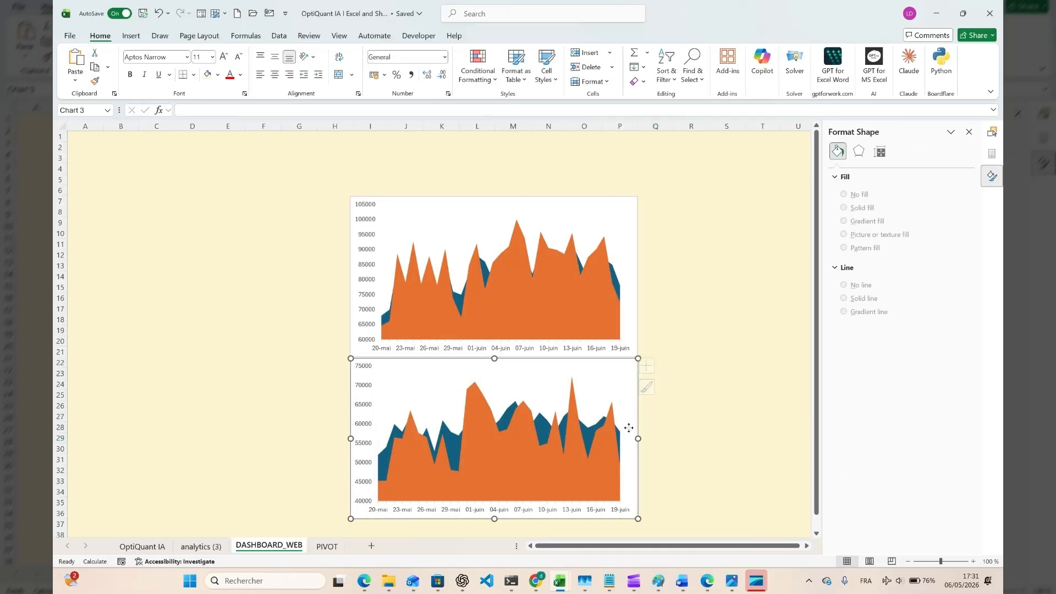
left_click(625, 220)
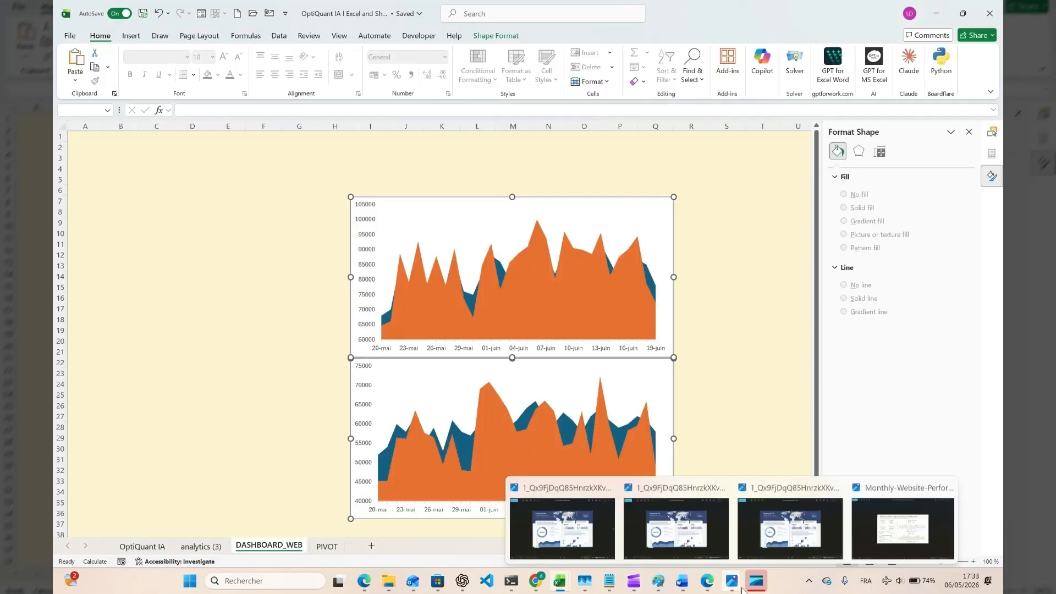
Step: Consult the reference dashboard image in the photo viewer, and in Excel draw a rectangle covering about A7:D14
left_click(742, 589)
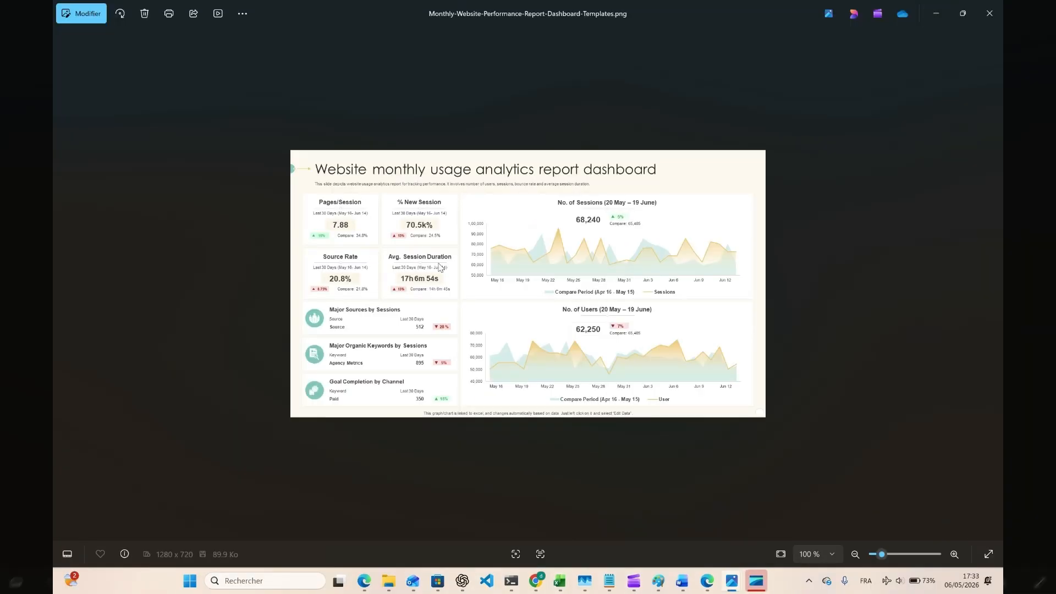
left_click(559, 581)
left_click(263, 266)
left_click(131, 37)
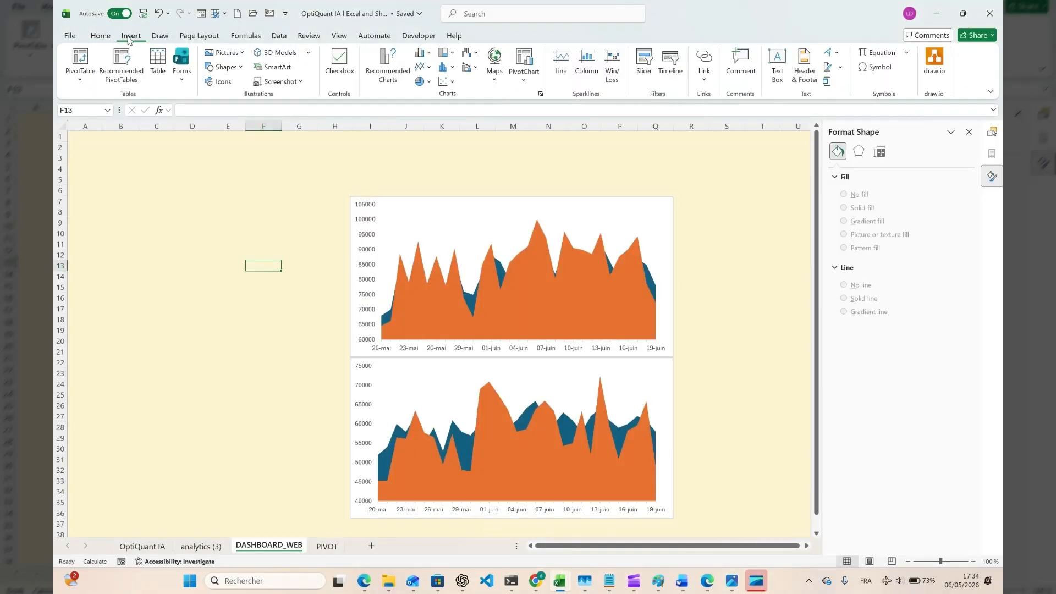
left_click(225, 68)
left_click(742, 588)
left_click(559, 581)
left_click(225, 67)
left_click(263, 97)
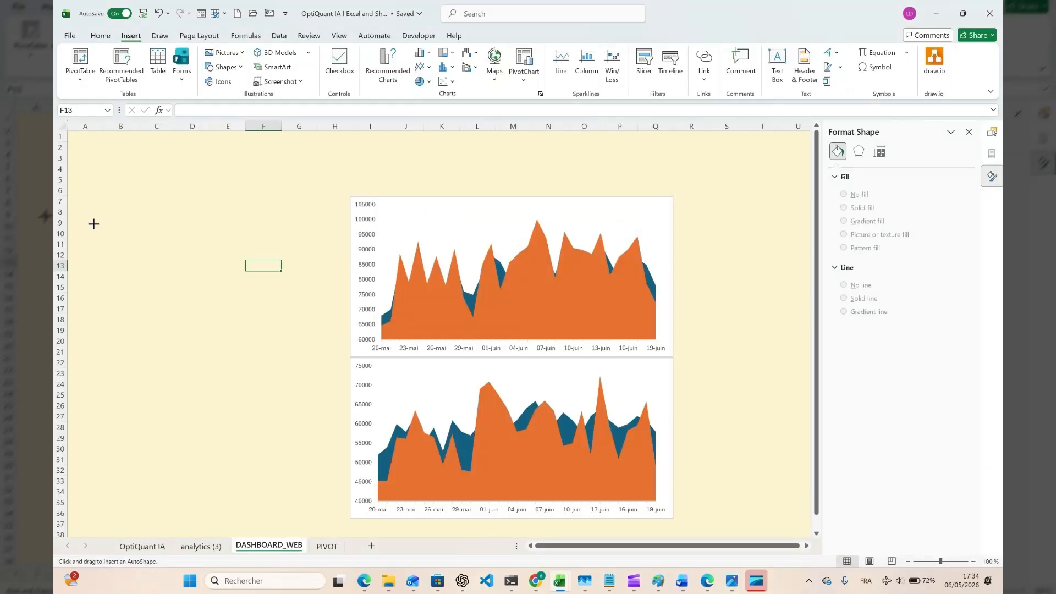
left_click_drag(69, 197, 210, 283)
Step: Try inserting two columns before column I, and undo the insertions
left_click(370, 127)
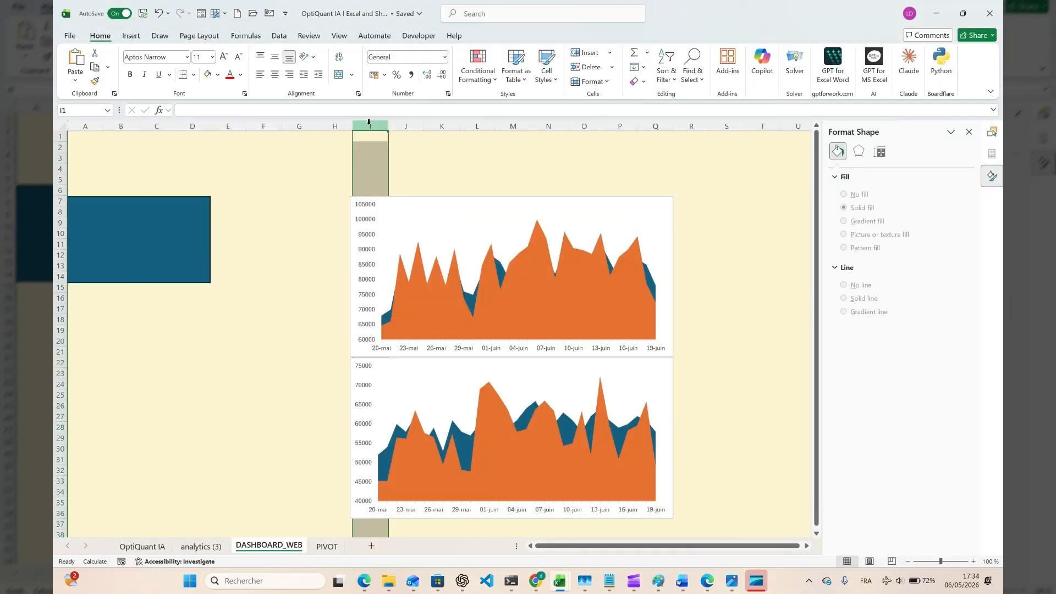
key("ctrl+plus")
key("ctrl+plus")
key("ctrl+z")
key("ctrl+z")
Step: Insert one new column before column I on DASHBOARD_WEB
left_click(138, 239)
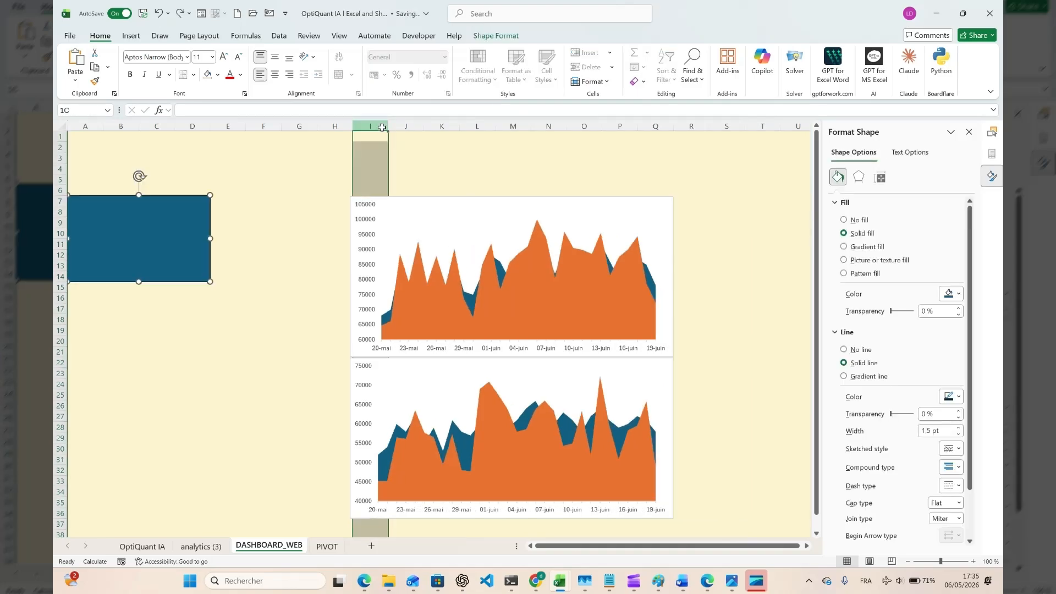
left_click(370, 126)
key("ctrl+plus")
Step: Set the placement property of both the sessions and users charts to Move but don't size with cells
left_click(419, 225)
left_click(420, 379, "ctrl")
left_click(992, 133)
left_click(993, 174)
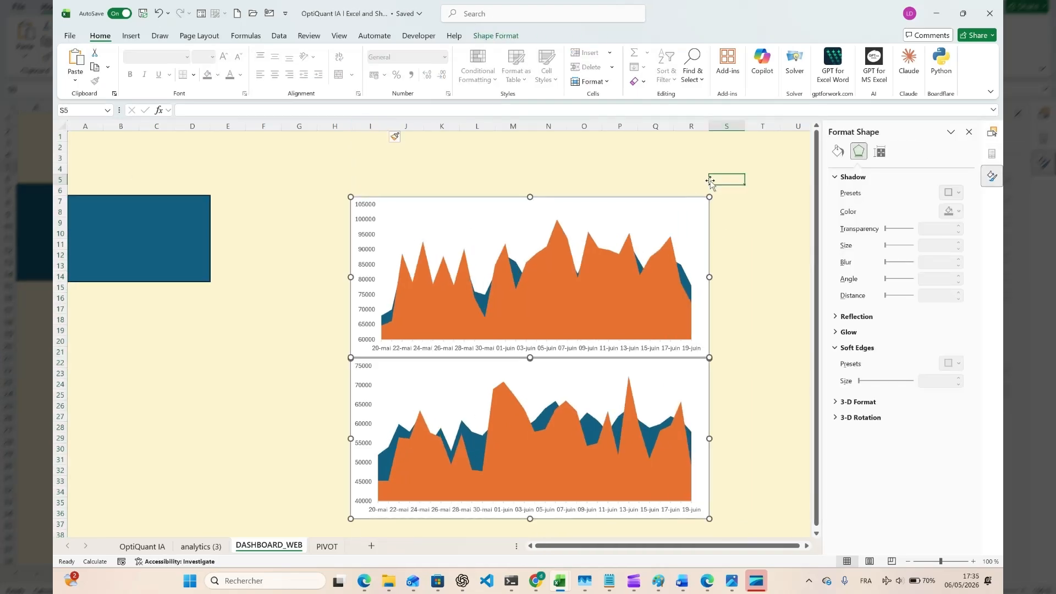
left_click(905, 153)
left_click(863, 153)
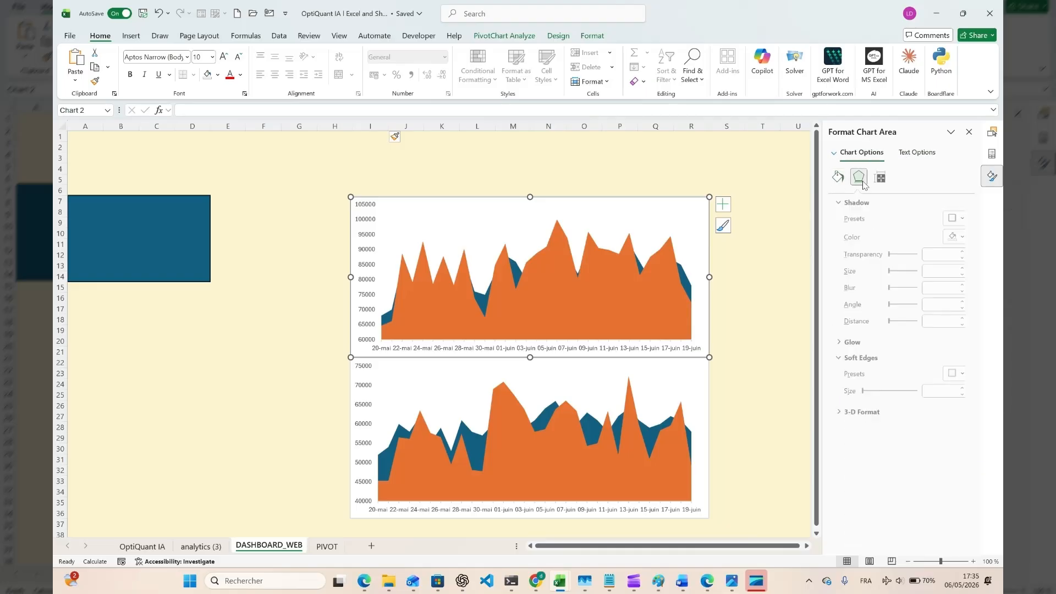
left_click(880, 177)
left_click(844, 366)
left_click(649, 377)
left_click(881, 177)
left_click(844, 365)
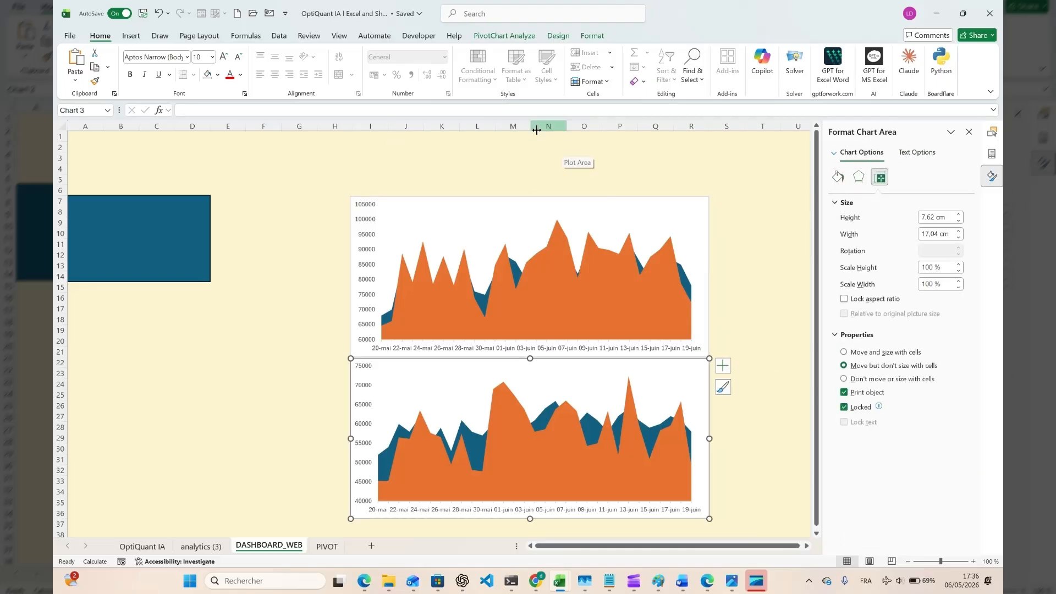
Step: Test the charts' placement by inserting columns before column K and rows above row 18, and undo the row insertions
left_click(438, 122)
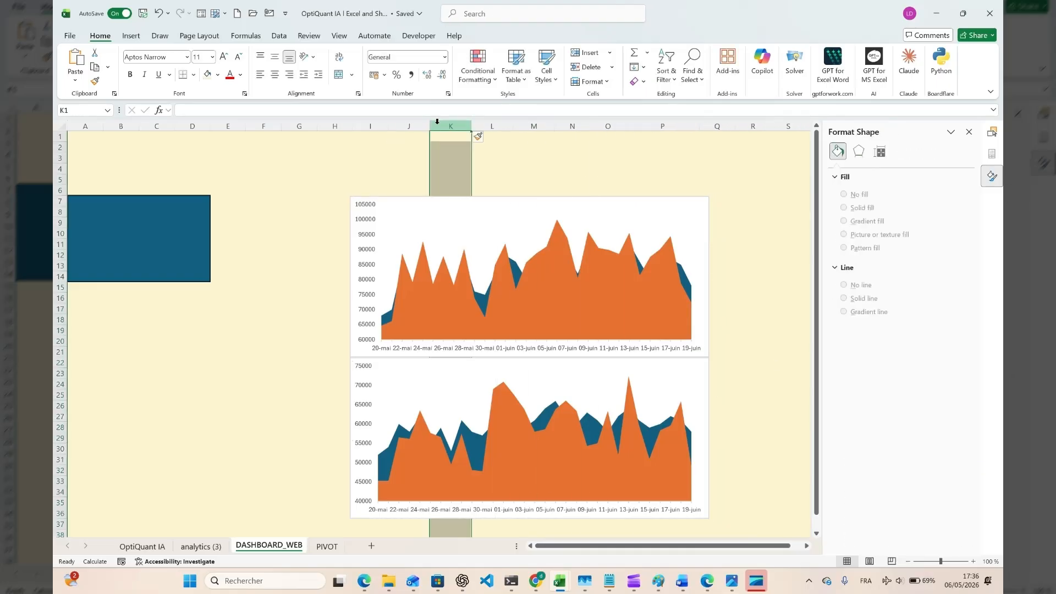
left_click(60, 319)
key("ctrl+plus")
key("ctrl+plus")
key("ctrl+plus")
key("ctrl+plus")
key("ctrl+plus")
key("ctrl+plus")
key("ctrl+z")
key("ctrl+z")
key("ctrl+z")
key("ctrl+z")
key("ctrl+z")
key("ctrl+z")
Step: Duplicate the blue rectangle three times and arrange the four rectangles in a two-by-two grid beside the charts
left_click(194, 222)
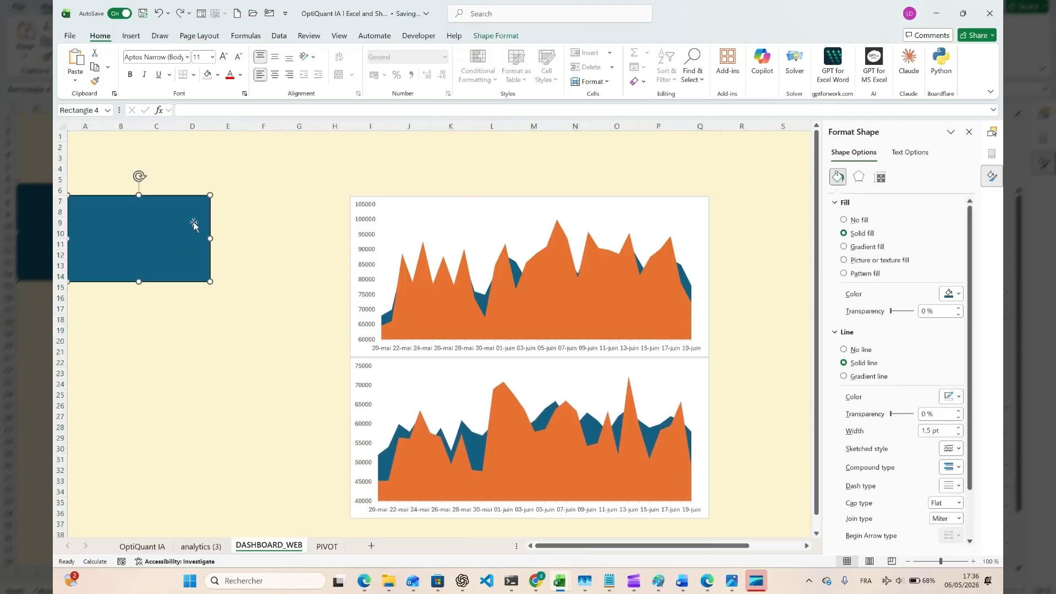
key("ctrl+d")
key("ctrl+d")
key("ctrl+d")
left_click_drag(198, 248, 178, 327)
left_click_drag(164, 273, 295, 255)
left_click_drag(159, 253, 302, 350)
Step: Insert two columns before column J
left_click(359, 122)
left_click(414, 122)
key("ctrl+plus")
key("ctrl+plus")
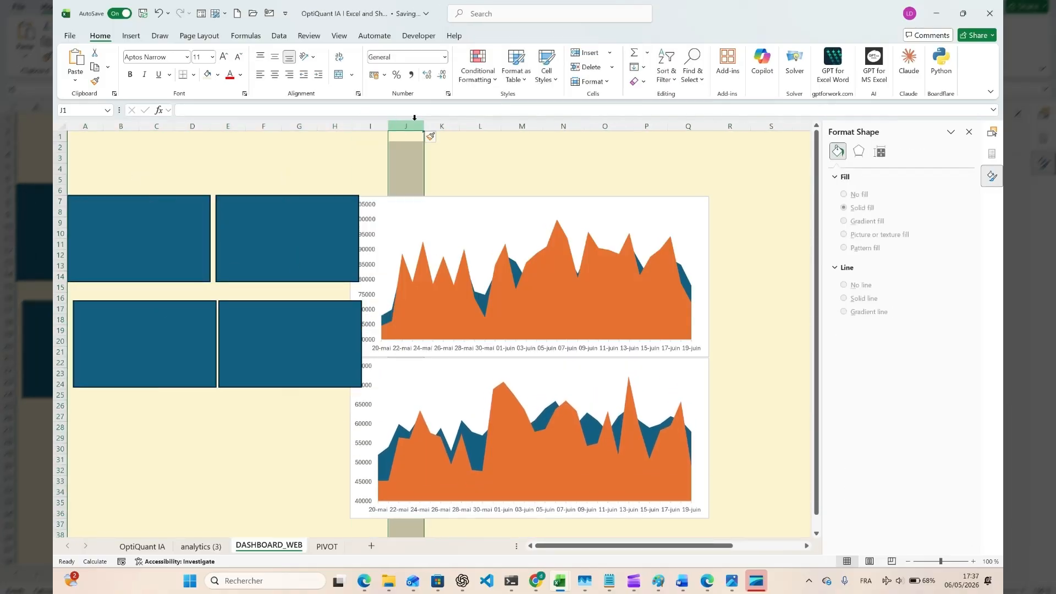
Step: Align the left edges of the two rectangles in the left column of the grid
left_click(248, 308, "shift")
left_click(168, 319, "shift")
double_click(138, 263)
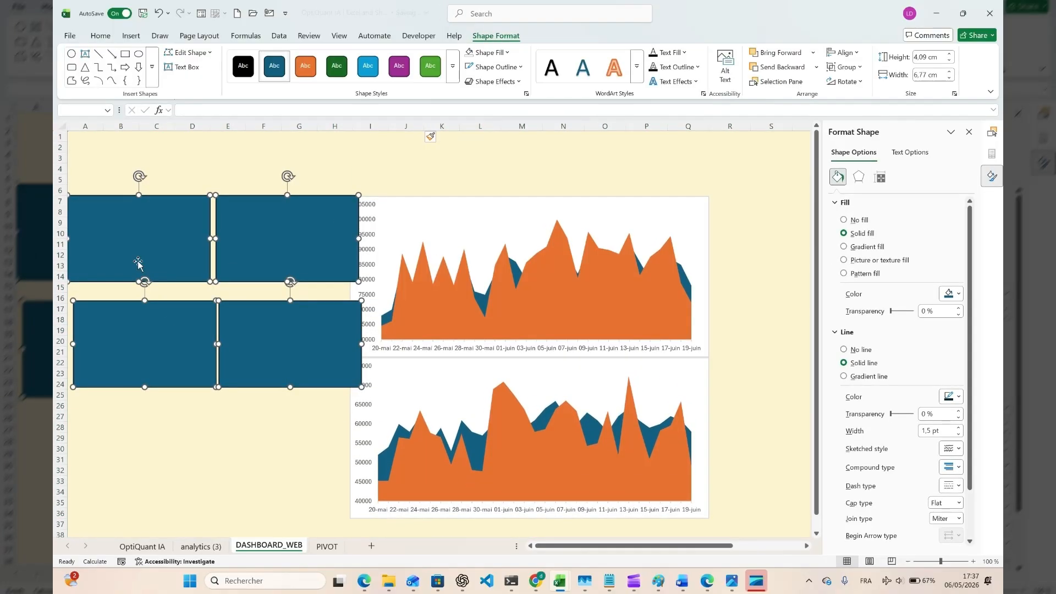
left_click(857, 53)
left_click(863, 66)
left_click(857, 54)
left_click(159, 317)
left_click(165, 288)
left_click_drag(159, 317, 169, 305)
Step: Move the upper-right rectangle and the sessions chart farther right to leave clear gaps between them
left_click_drag(264, 248, 282, 247)
left_click_drag(435, 198, 479, 198)
scroll(330, 229, "up", 4)
left_click_drag(316, 236, 330, 230)
left_click_drag(526, 188, 520, 188)
scroll(520, 188, "down", 4)
Step: Align the tops of the two upper rectangles and the sessions chart
left_click(191, 243)
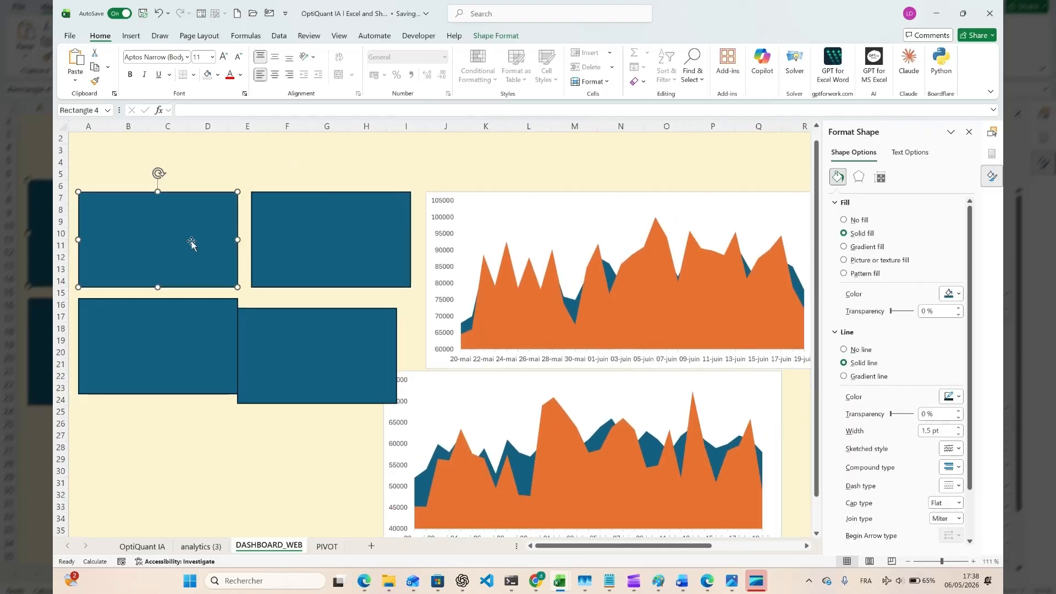
left_click(462, 197)
left_click(344, 226, "ctrl")
left_click(191, 237, "ctrl")
left_click(497, 35)
left_click(847, 53)
left_click(858, 115)
Step: Align the tops of the two lower rectangles and the left edges of the two right-column rectangles
left_click(259, 341)
left_click(159, 347, "ctrl")
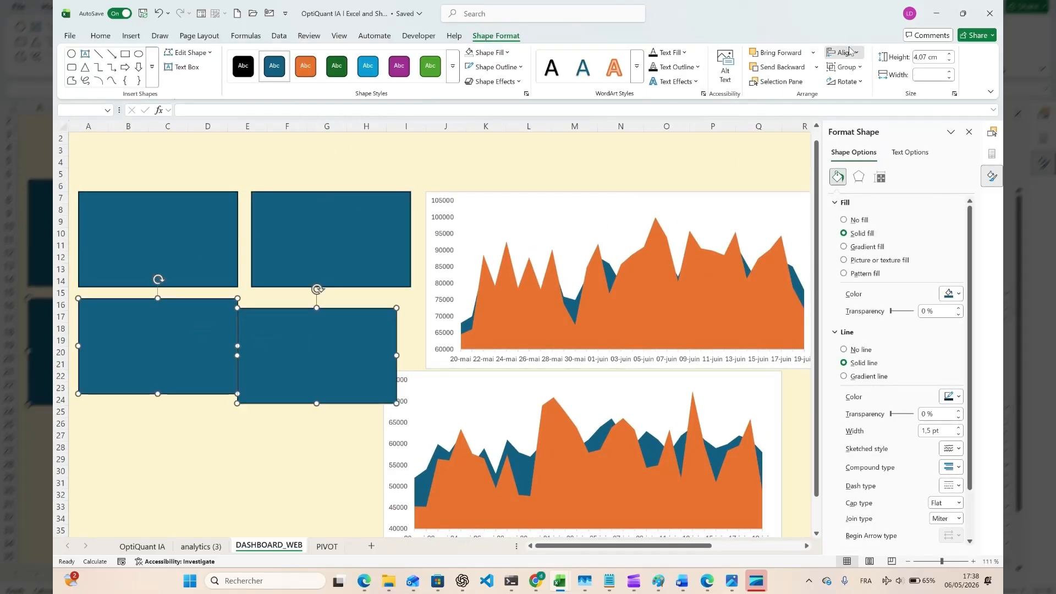
left_click_drag(278, 329, 269, 329)
left_click(331, 247)
left_click(330, 329, "ctrl")
left_click(847, 53)
left_click(853, 71)
left_click(258, 436)
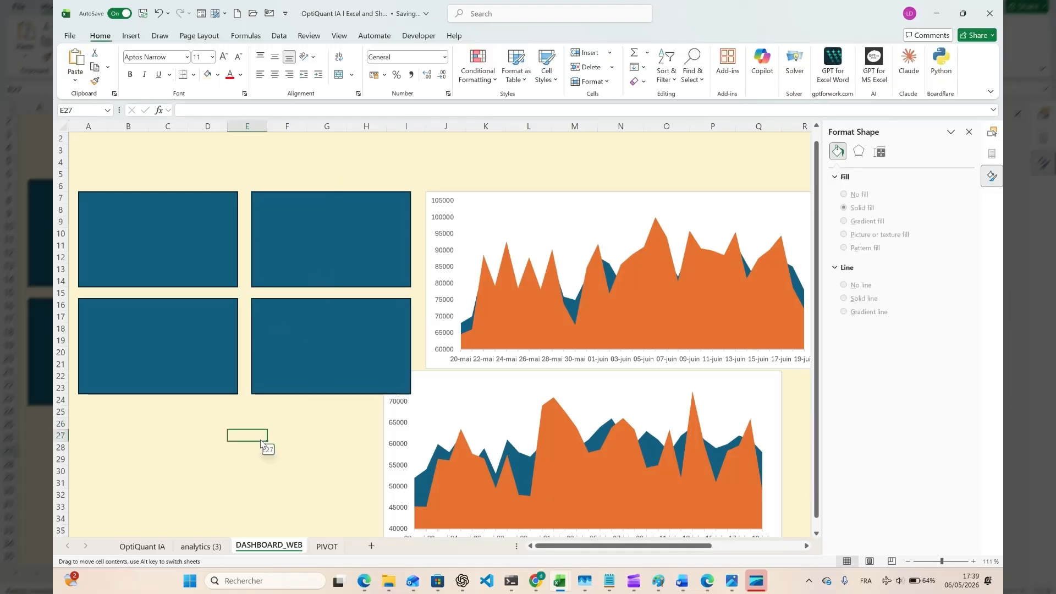
Step: Resize the sessions chart to end level with the lower rectangles and place the users chart directly beneath it, left-aligned
scroll(268, 447, "down", 2)
left_click(422, 329)
left_click_drag(422, 311, 520, 358)
left_click(516, 297)
left_click_drag(516, 305, 515, 326)
left_click(484, 372)
left_click_drag(484, 358, 421, 340)
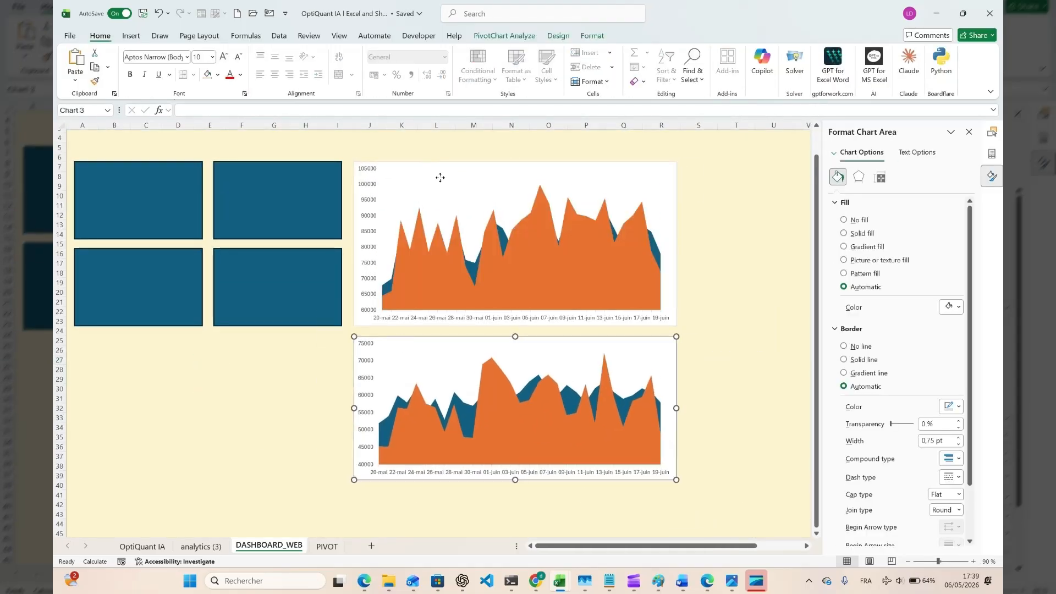
Step: Set the users chart's height to match the sessions chart
left_click(440, 177)
left_click(593, 36)
left_click(674, 177)
left_click(302, 420)
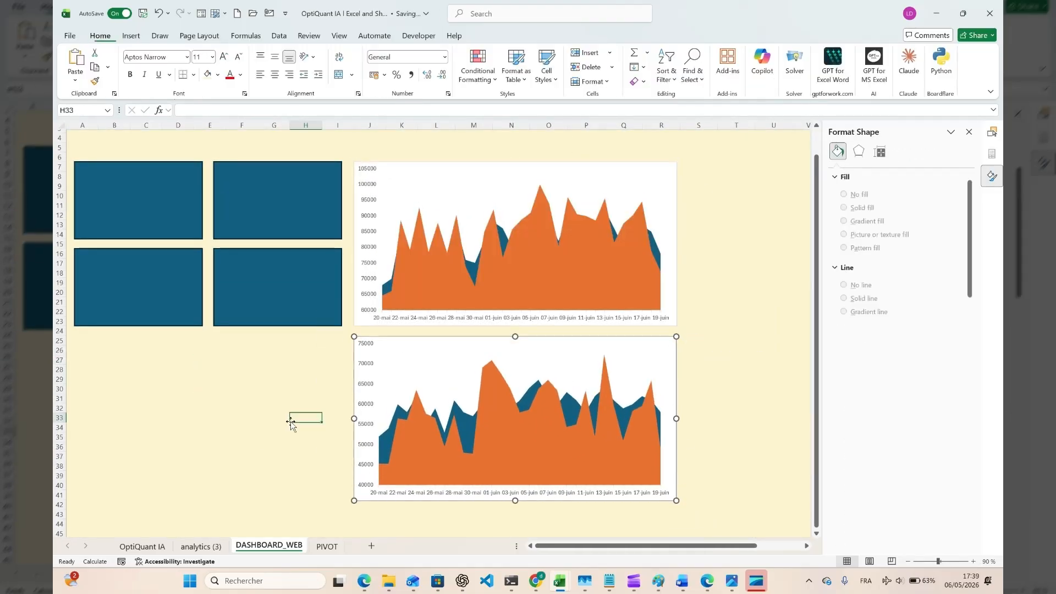
Step: Following the reference image, paste a rectangle below the grid and resize it into a short card spanning both columns
mouse_move(732, 580)
left_click(896, 523)
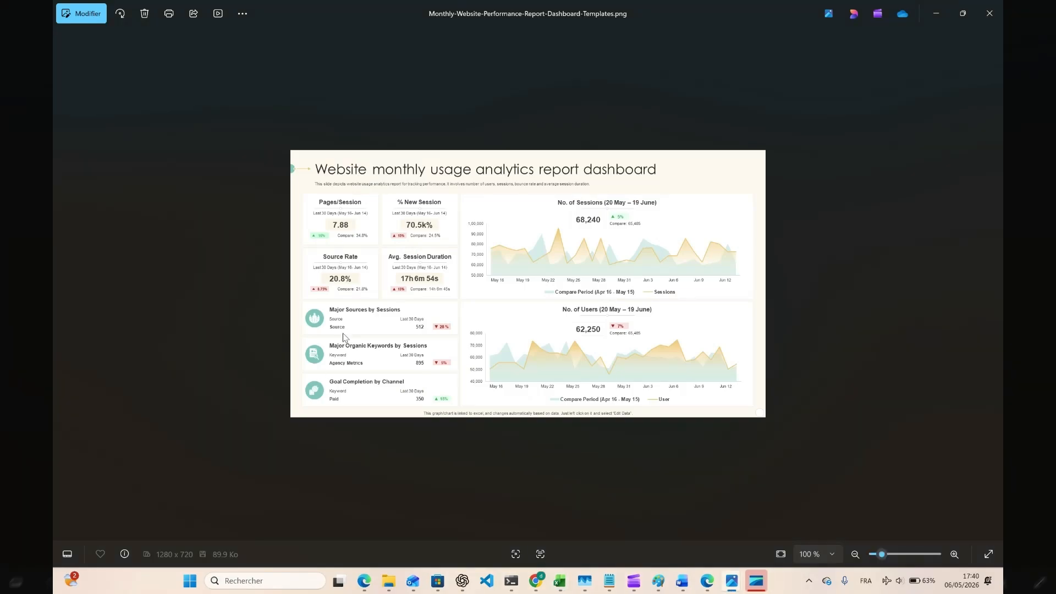
left_click(935, 18)
left_click(130, 370)
key("ctrl+v")
left_click_drag(130, 377, 106, 349)
left_click_drag(203, 413, 343, 384)
Step: Add two copies of the wide card and stack them evenly below it, ending level with the users chart
key("ctrl+v")
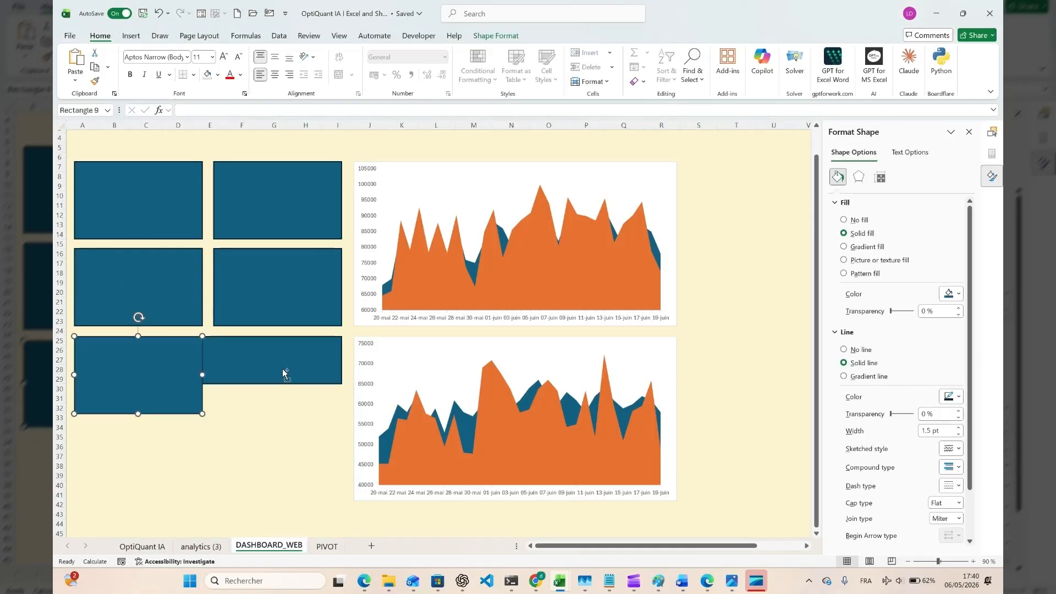
left_click(263, 368)
left_click_drag(260, 363, 259, 471)
left_click_drag(259, 364, 260, 415)
left_click_drag(256, 464, 257, 473)
left_click_drag(259, 414, 258, 418)
Step: Set the placement property of all seven card rectangles to Move but don't size with cells
left_click(184, 191)
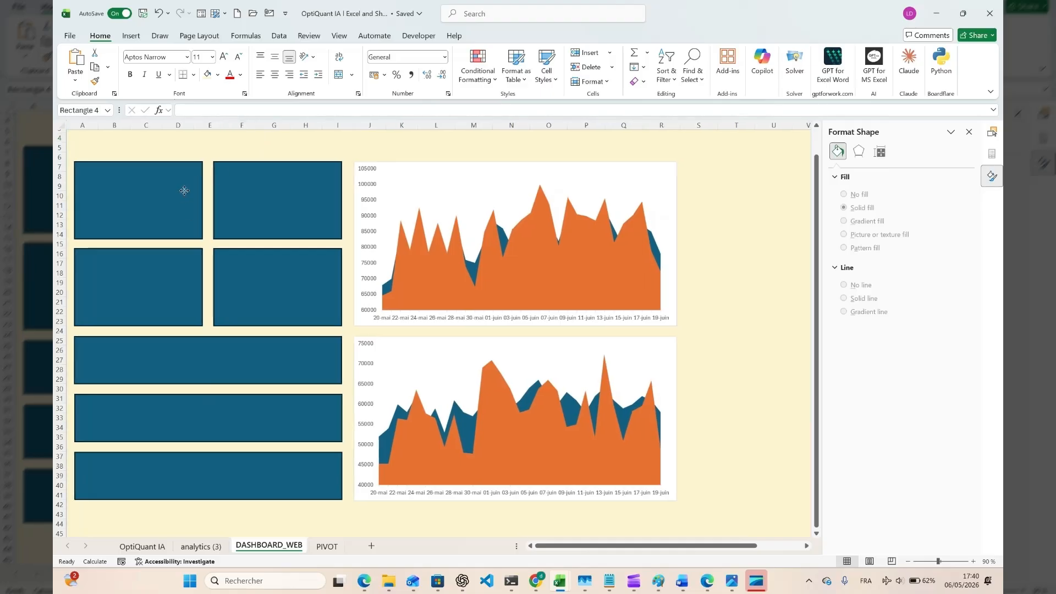
left_click(881, 177)
left_click(272, 195)
left_click(220, 474, "ctrl")
left_click(844, 365)
left_click(337, 147)
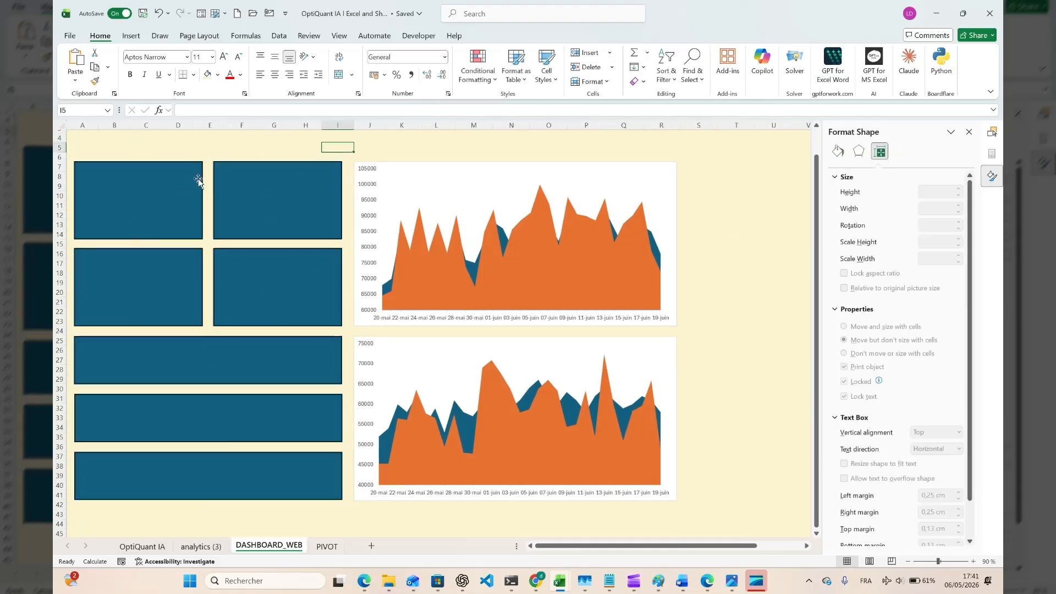
Step: Fill all seven card rectangles with solid white
left_click(193, 183)
left_click(258, 199, "ctrl")
left_click(260, 259, "ctrl")
left_click(225, 357, "ctrl")
left_click(211, 406, "ctrl")
left_click(838, 177)
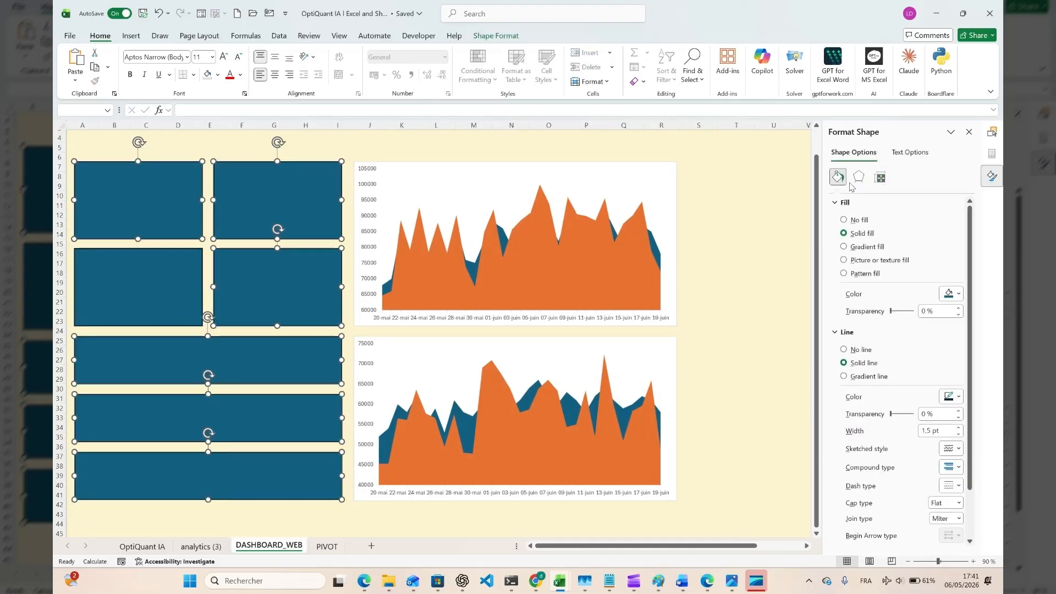
left_click(959, 295)
left_click(853, 330)
left_click(171, 286)
left_click(959, 295)
left_click(853, 330)
left_click(402, 138)
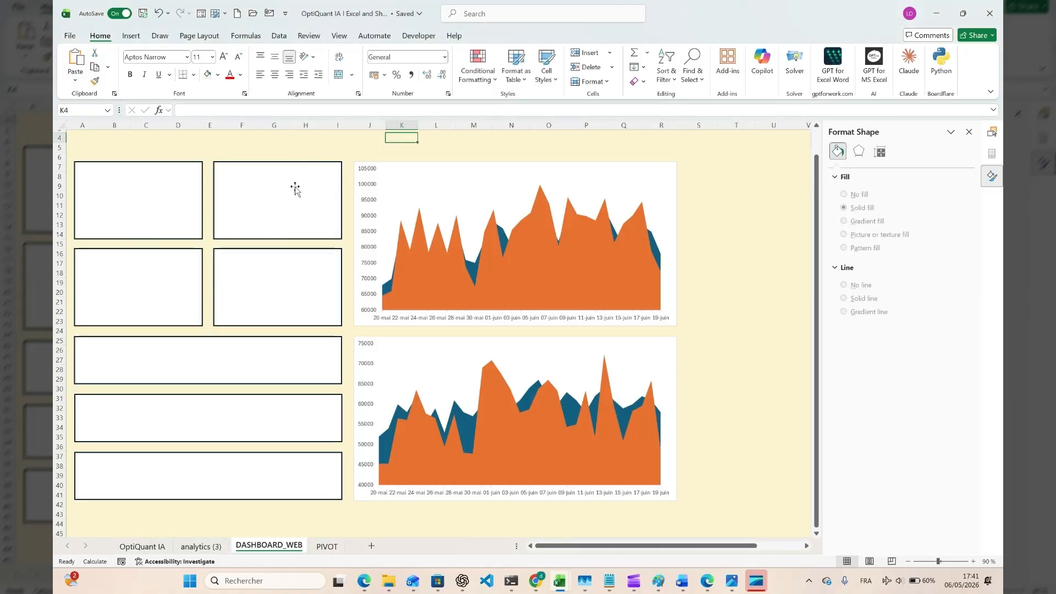
Step: Select all seven cards together with Select Objects and remove their outlines
left_click(179, 215)
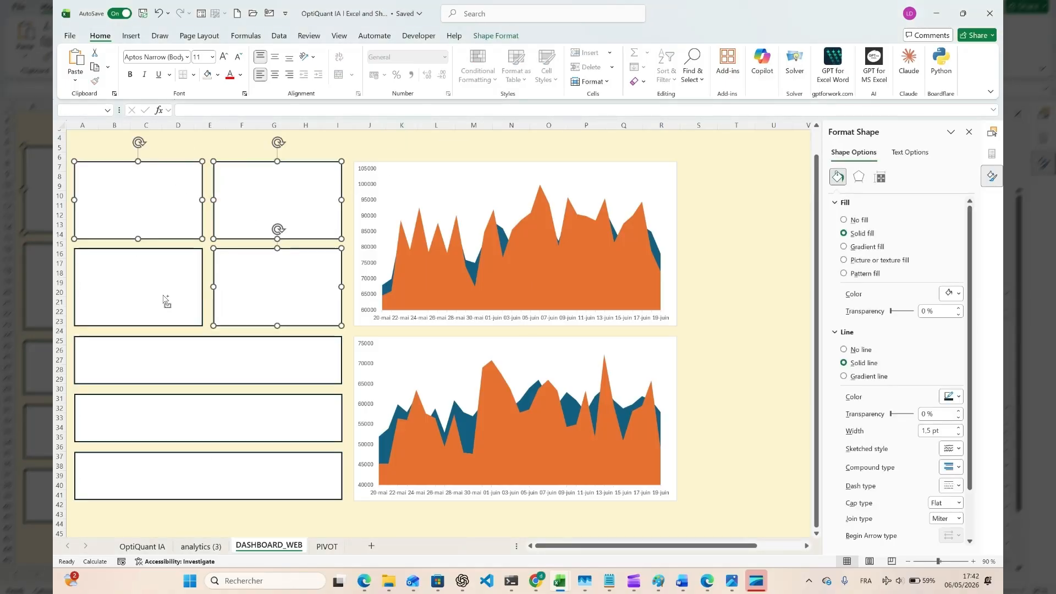
left_click(229, 523)
left_click(692, 76)
left_click(721, 246)
left_click_drag(70, 147, 346, 514)
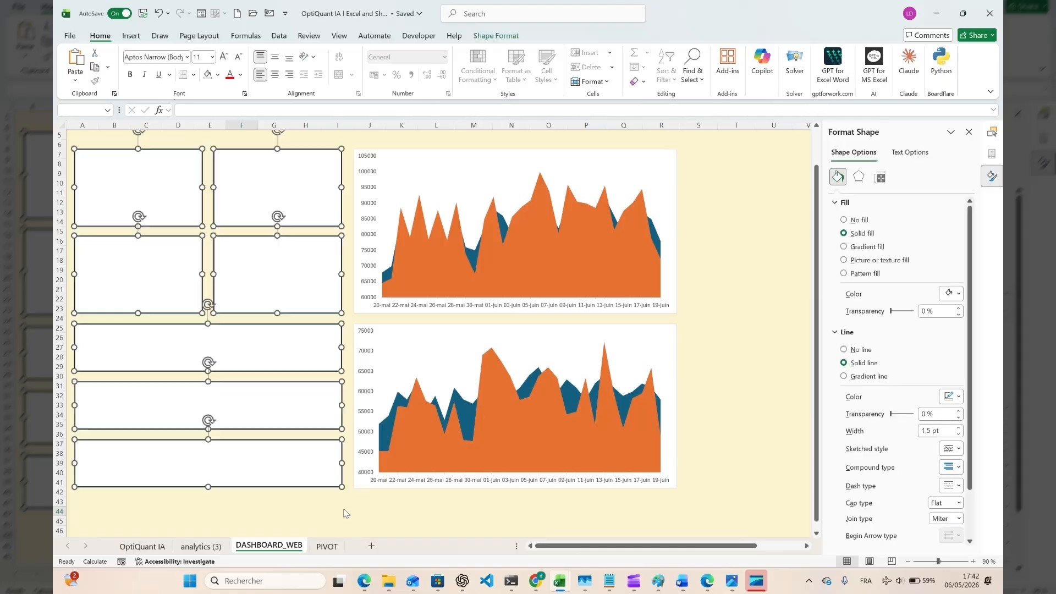
left_click(852, 350)
left_click(435, 141)
Step: Remove the border line from both the sessions and users charts
left_click(675, 238)
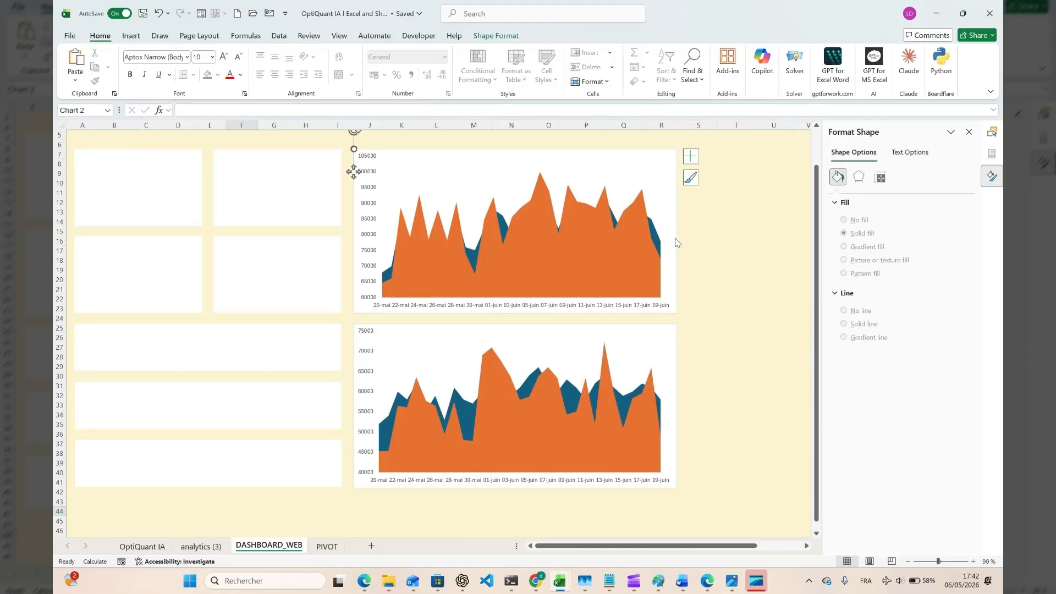
scroll(672, 220, "up", 2)
left_click(483, 211)
key("Escape")
left_click(844, 346)
left_click(672, 440)
left_click(844, 346)
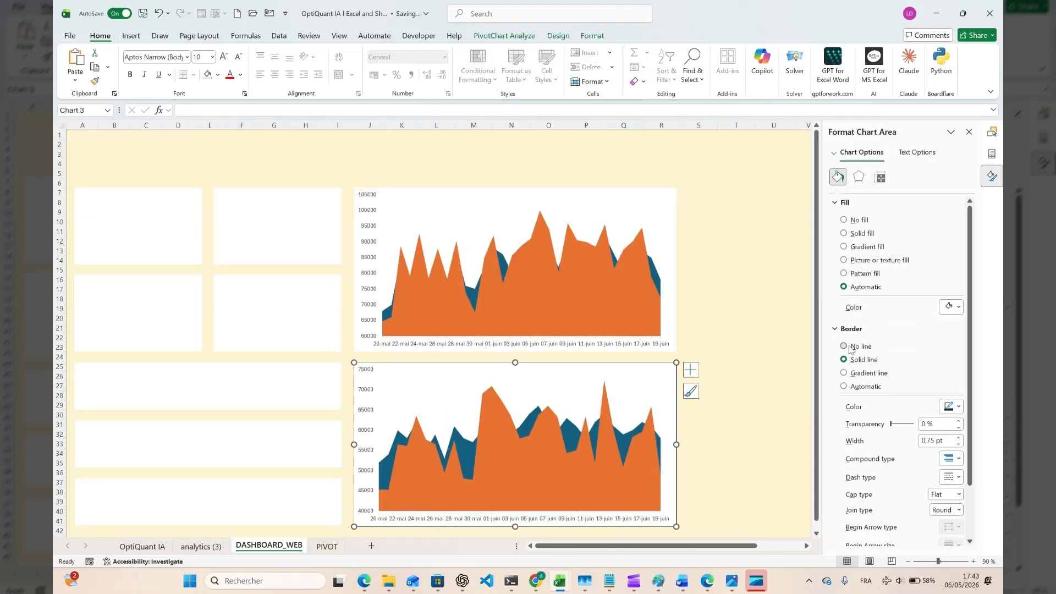
Step: Following the reference card design, draw a horizontal line about 5.06 cm long in the first card's upper part and center it
left_click(738, 372)
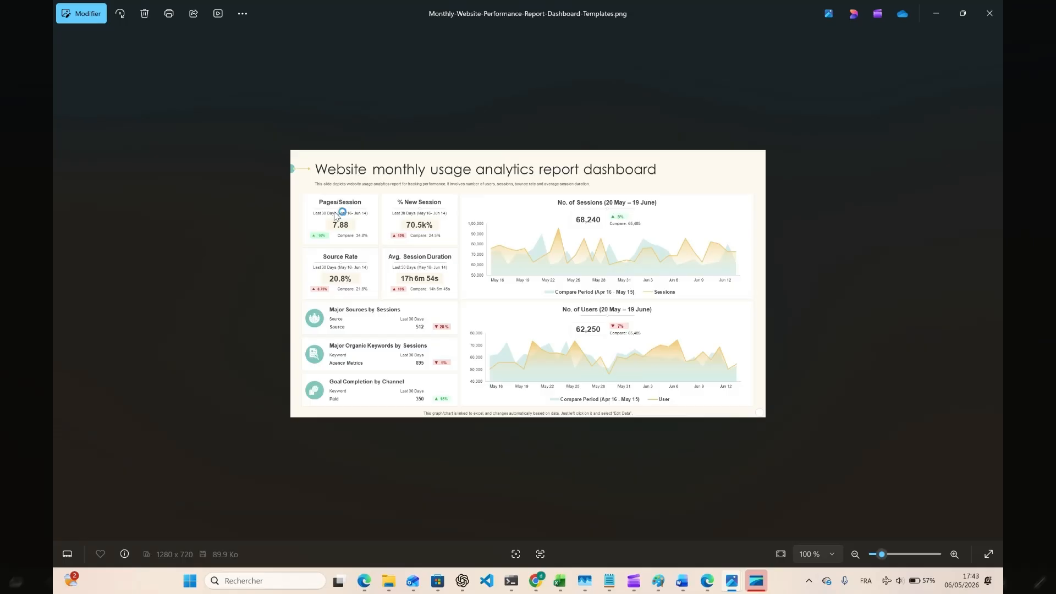
scroll(335, 216, "up", 4)
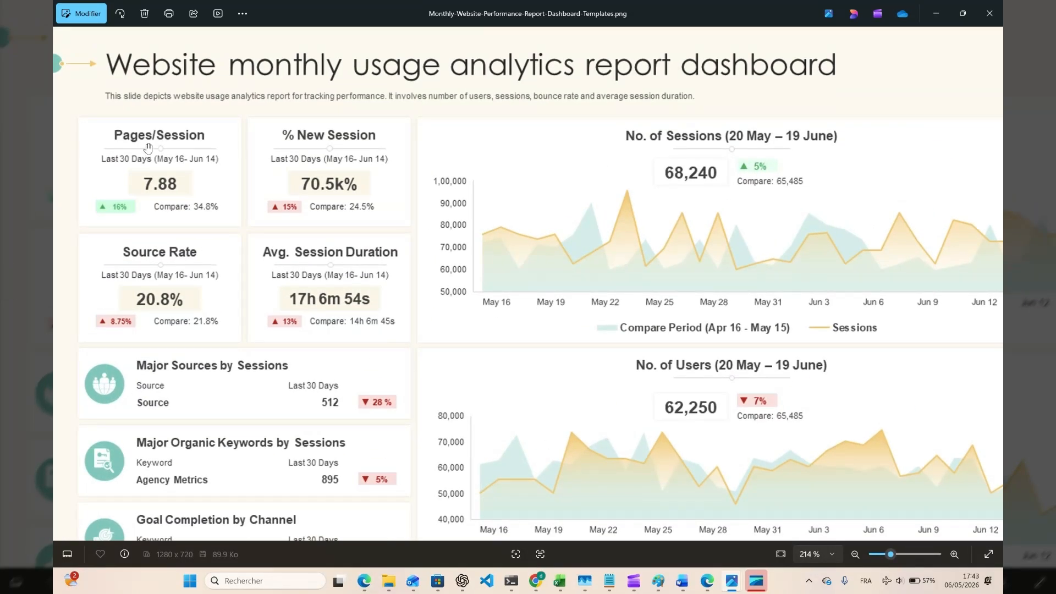
key("alt+Tab")
left_click(131, 35)
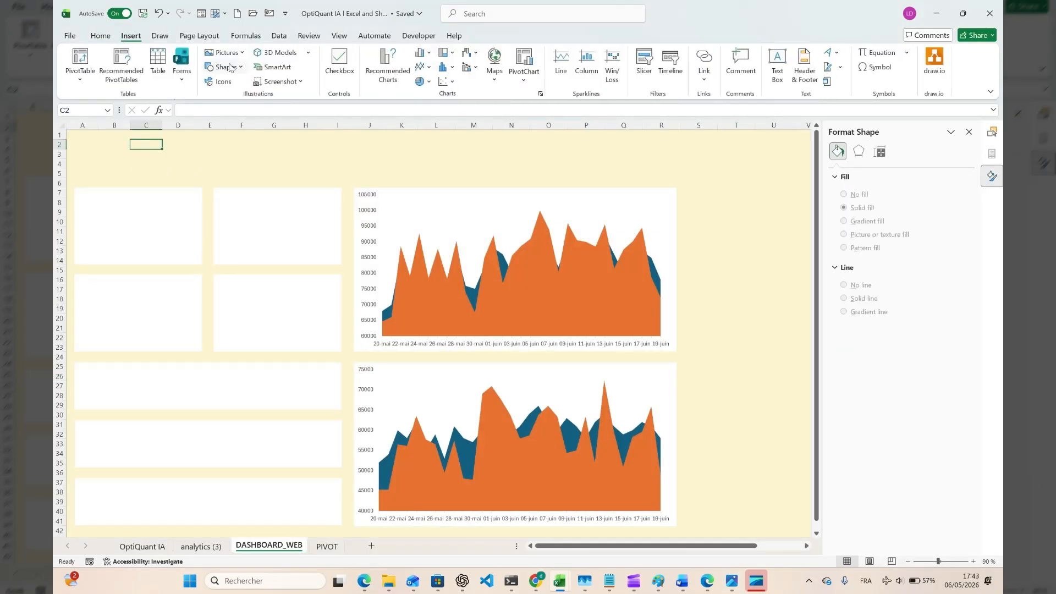
left_click(225, 67)
left_click(238, 95)
left_click_drag(98, 212, 194, 212)
left_click(845, 52)
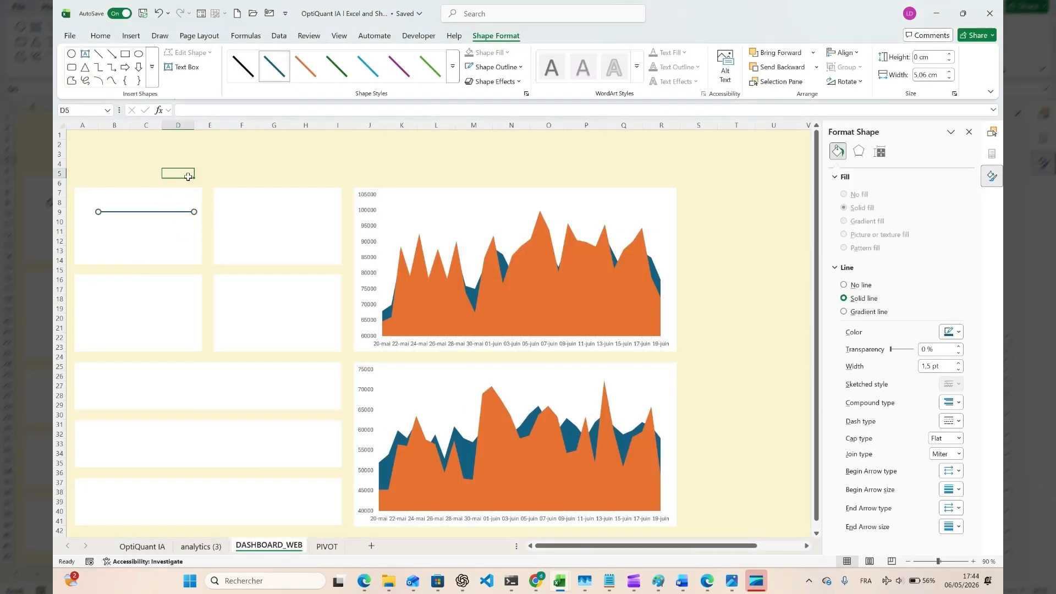
left_click(165, 242)
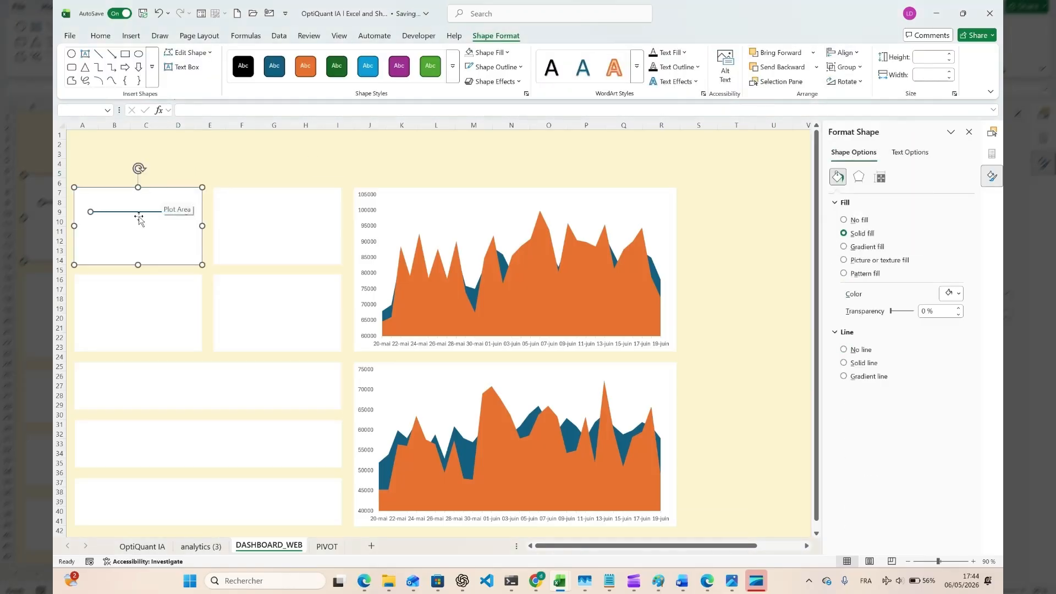
Step: Draw a small circle about 0.13 cm high on the divider line and align it with the line's middle
scroll(139, 219, "up", 5)
left_click(71, 55)
left_click_drag(203, 227, 196, 228)
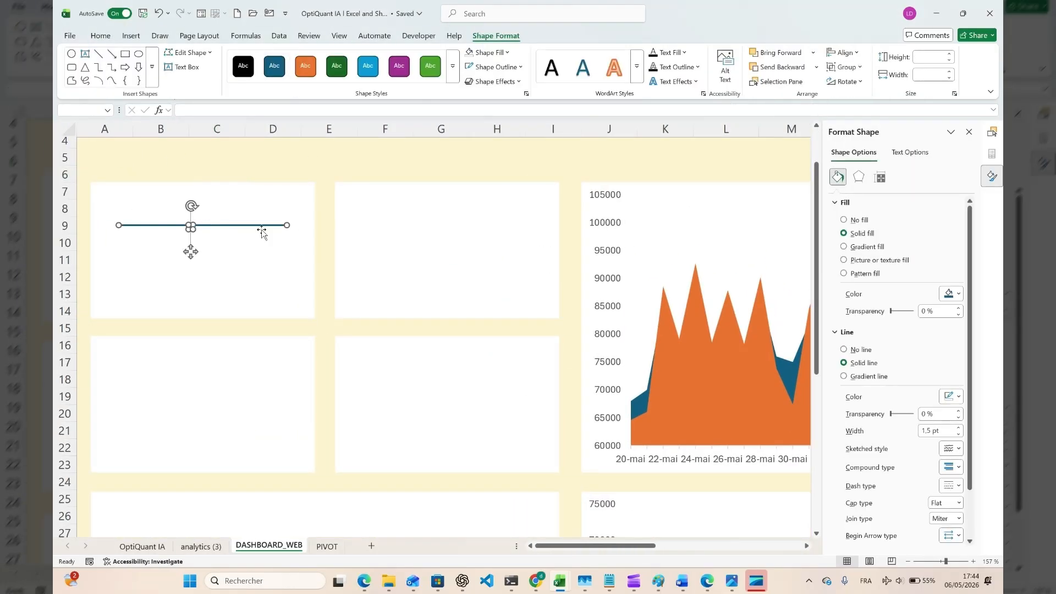
left_click(202, 227)
left_click(253, 225, "ctrl")
left_click(843, 53)
left_click(872, 134)
Step: Group the line and circle and give the group a pale yellow line color, comparing it with the reference image
left_click(203, 227)
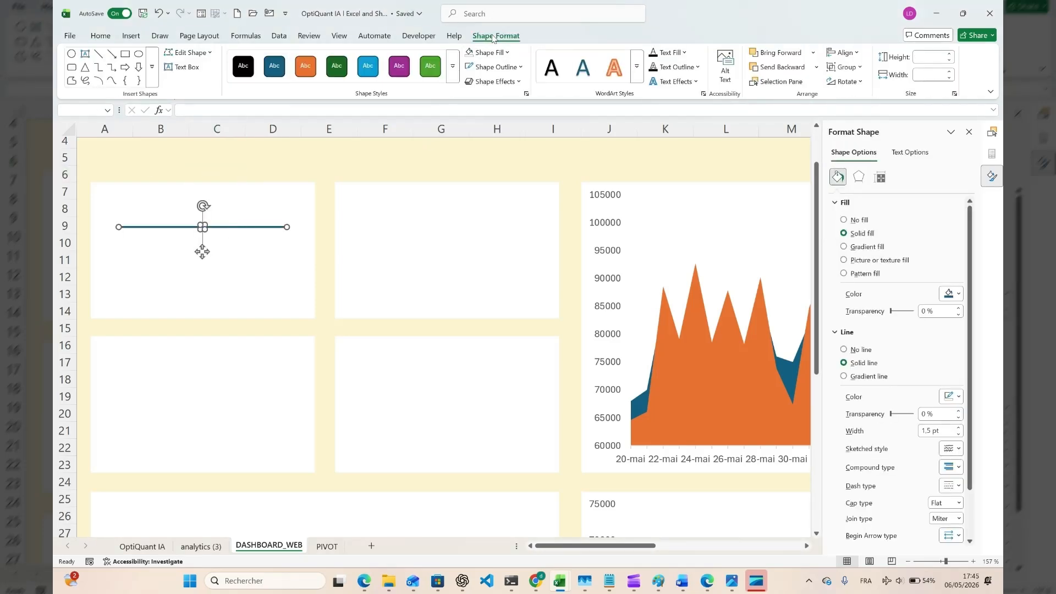
left_click(845, 67)
left_click(849, 82)
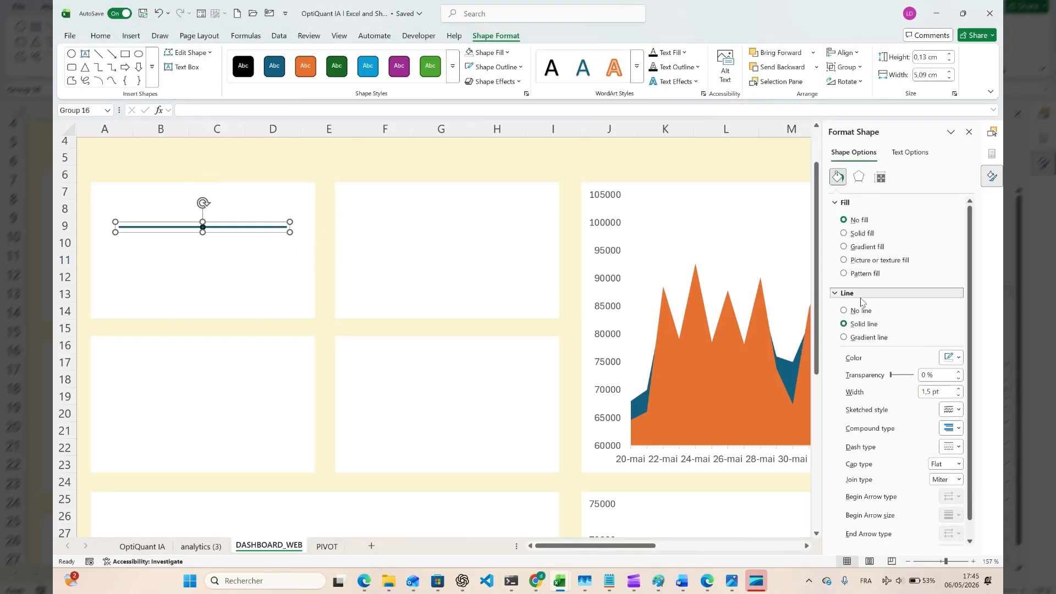
scroll(203, 231, "up", 3)
scroll(238, 271, "down", 4)
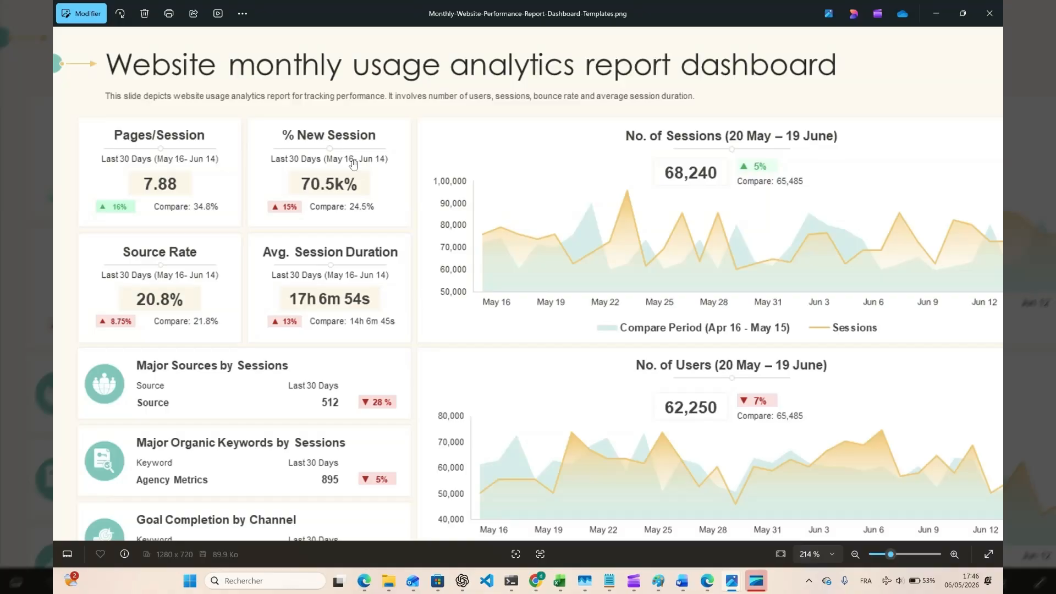
scroll(330, 154, "up", 5)
scroll(330, 154, "down", 8)
left_click(936, 13)
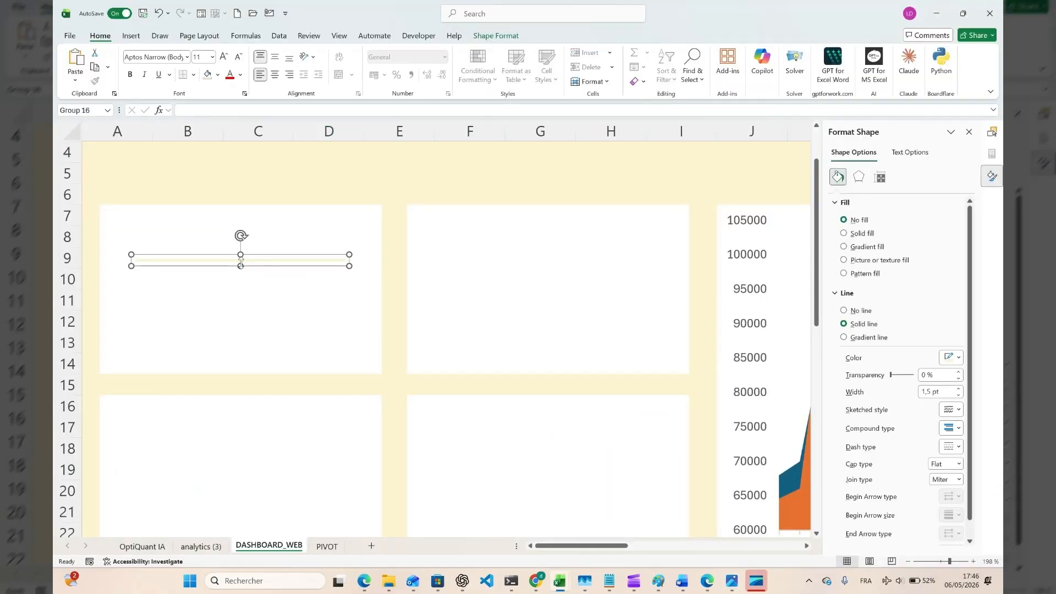
Step: Copy the divider group into the upper-right card and center it horizontally within the card
left_click_drag(240, 260, 511, 258)
scroll(512, 258, "down", 5)
left_click(363, 231, "shift")
left_click(497, 36)
left_click(846, 55)
left_click(853, 85)
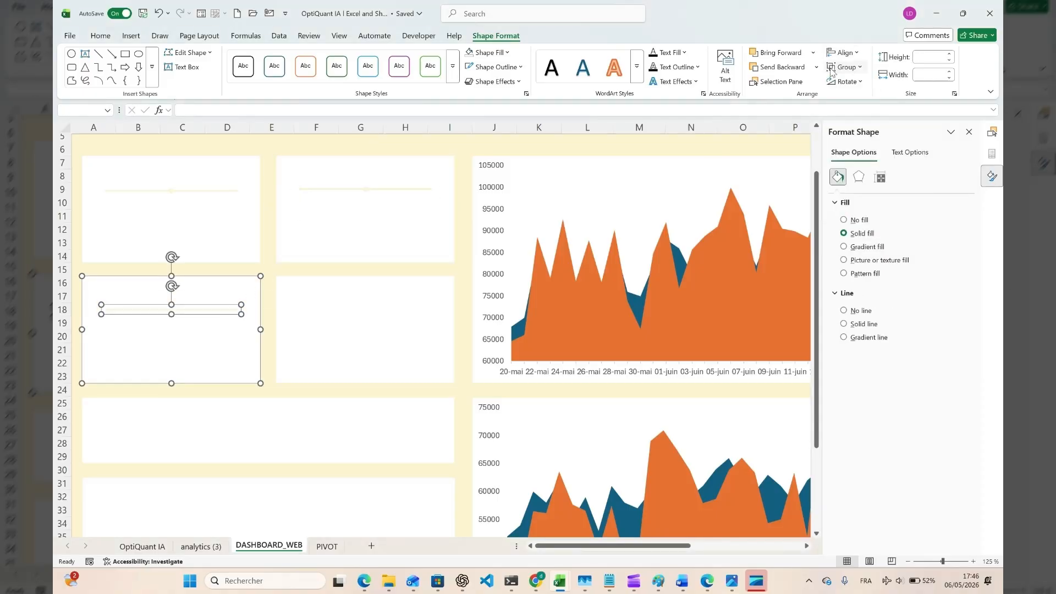
Step: Add copies of the divider to the two lower grid cards and center each horizontally within its card
left_click(847, 54)
left_click(853, 84)
left_click(380, 308, "shift")
left_click(846, 54)
left_click(853, 84)
left_click(189, 443)
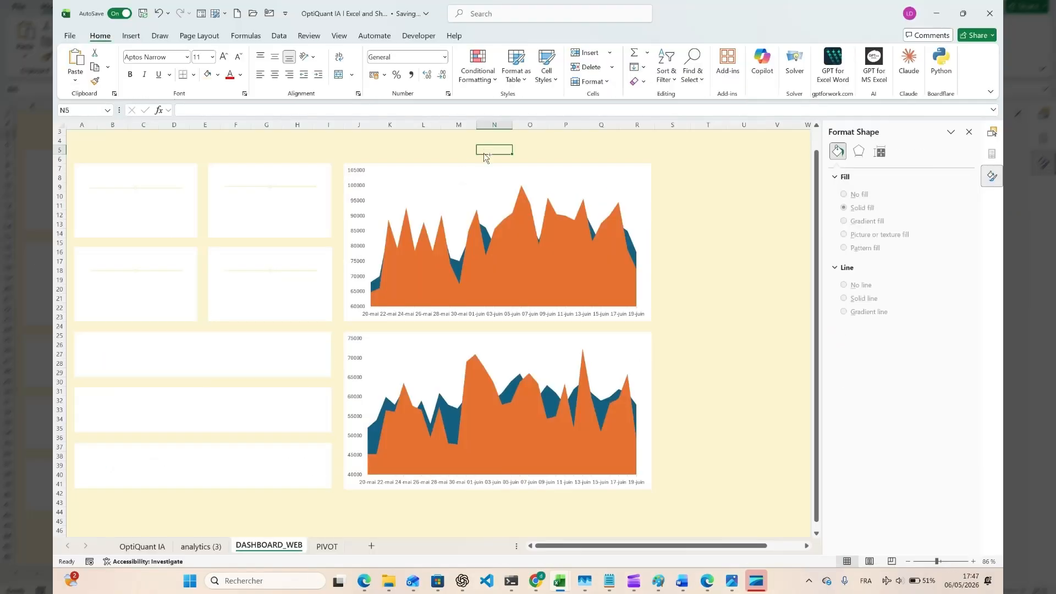
Step: Place a copy of the divider near the top of the sessions chart and center it horizontally on the chart
left_click(271, 196)
left_click(286, 184)
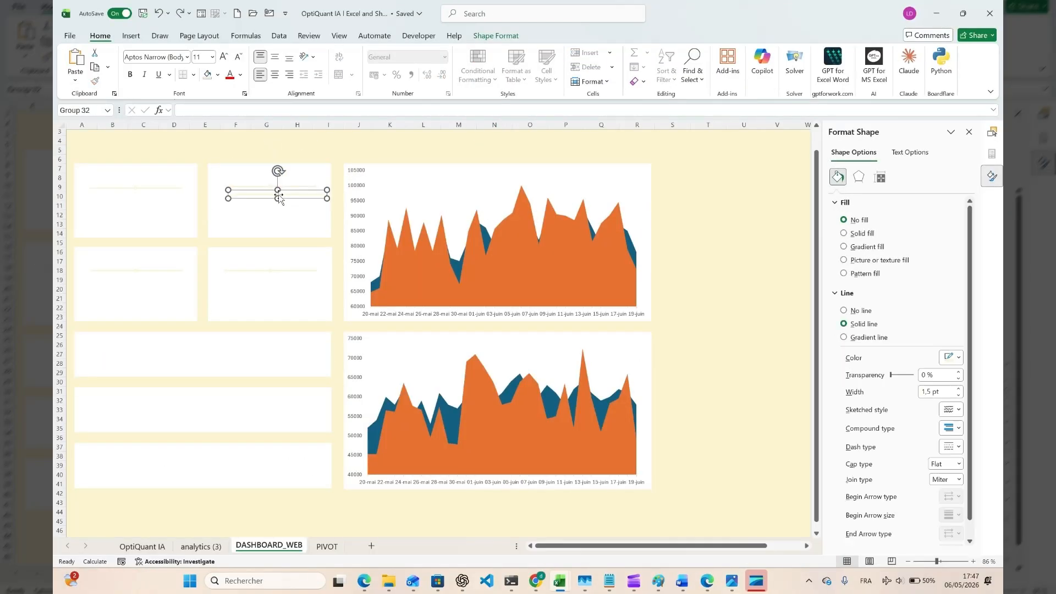
left_click_drag(284, 193, 507, 187)
left_click(479, 174, "shift")
left_click(497, 36)
left_click(846, 54)
left_click(852, 84)
Step: Try pasting the divider inside the users chart and positioning it near the chart's top center
left_click(448, 354)
key("ctrl+v")
left_click(497, 36)
left_click(846, 67)
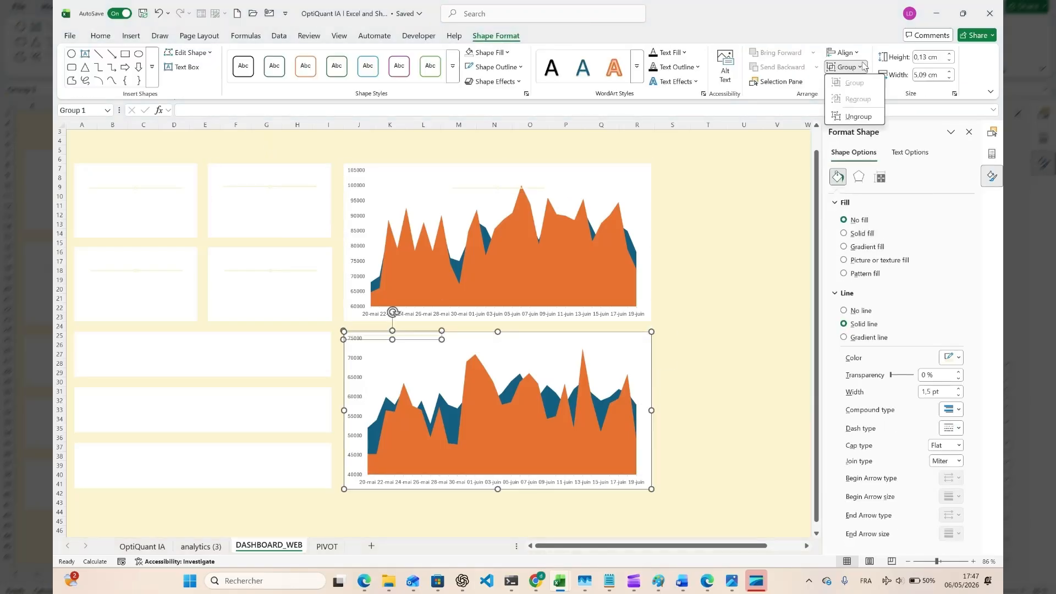
left_click(417, 339)
left_click(397, 336)
left_click(507, 37)
left_click(852, 52)
left_click(393, 340)
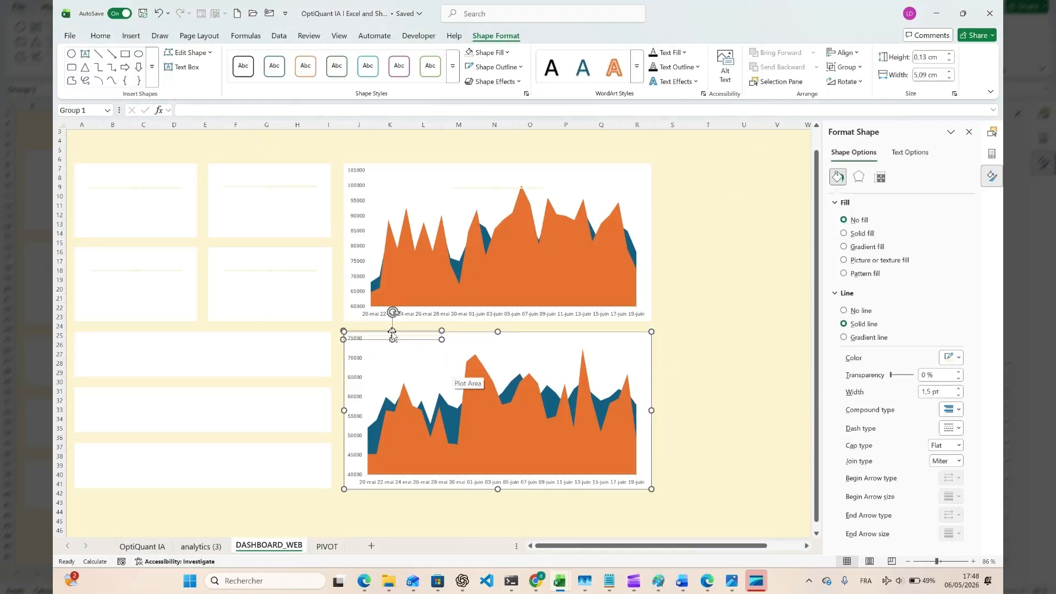
left_click_drag(394, 335, 488, 354)
Step: Try to align the users chart's embedded divider with the sessions chart's divider, and delete the embedded copy
left_click(847, 53)
left_click(704, 256)
left_click(488, 354)
left_click(702, 330)
left_click(522, 355)
left_click(496, 36)
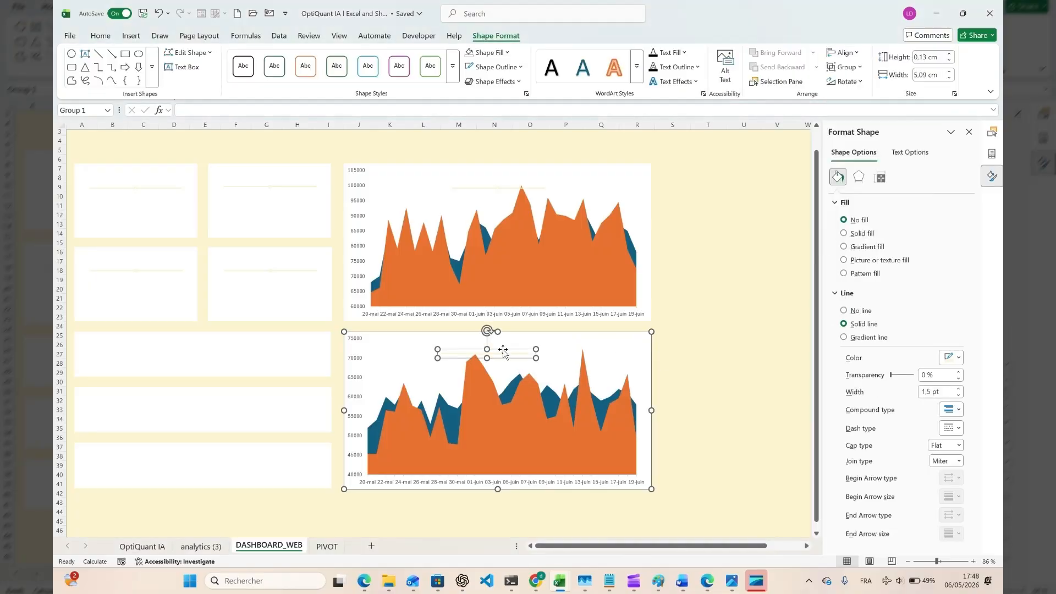
left_click(498, 188)
left_click(491, 354, "ctrl")
left_click(497, 190)
left_click(490, 354, "ctrl")
left_click_drag(518, 354, 531, 350)
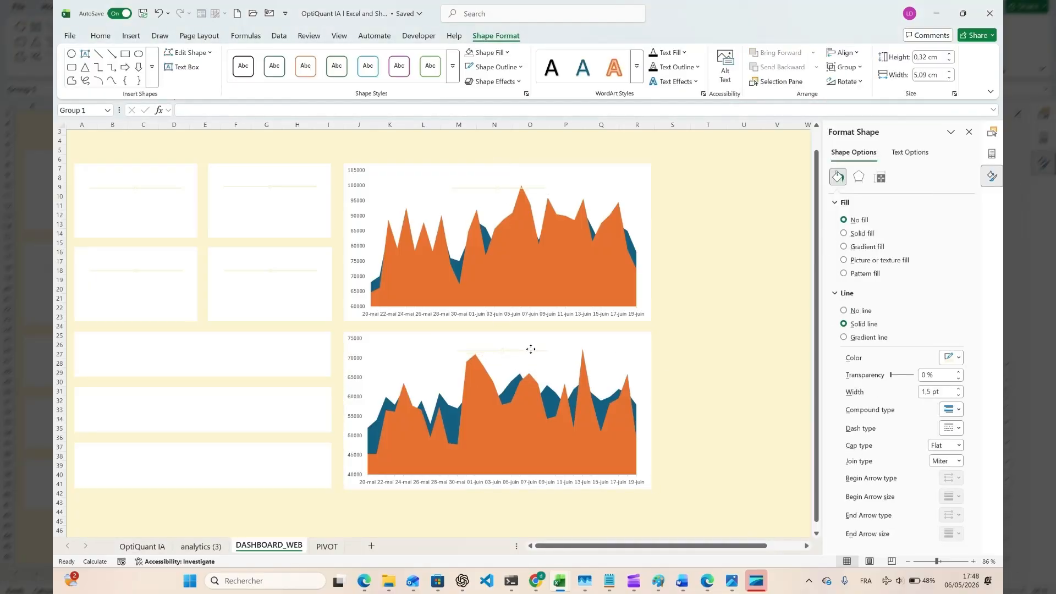
scroll(542, 364, "up", 6)
key("Delete")
Step: Try to duplicate the divider on the sessions chart, and undo the extra copy
scroll(541, 364, "down", 6)
left_click(263, 206)
left_click(264, 210)
key("ctrl+d")
left_click(269, 215)
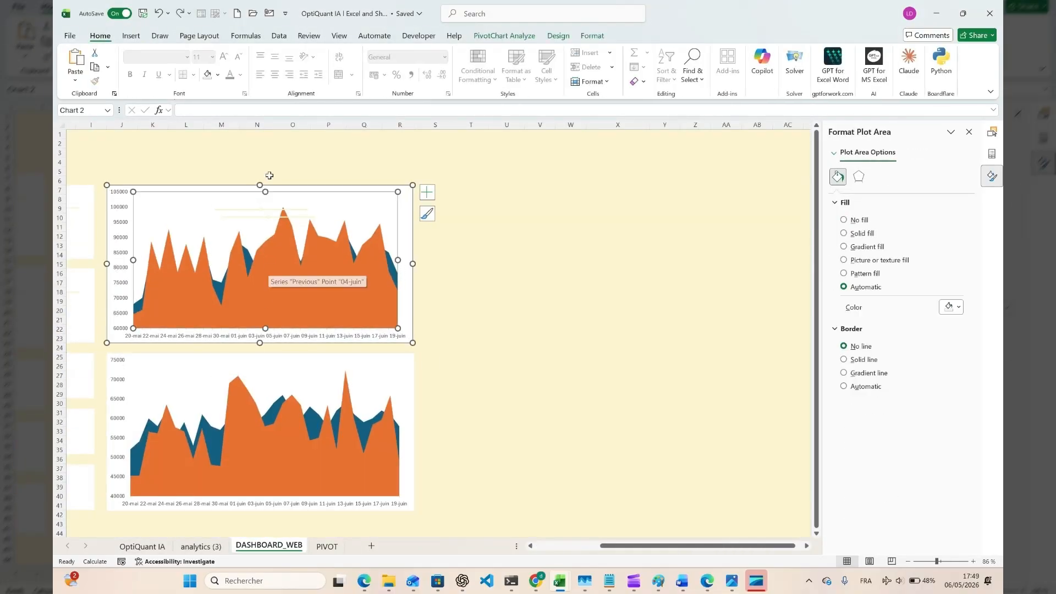
left_click(264, 210)
scroll(472, 224, "left", 3)
left_click(428, 211)
key("ctrl+d")
left_click(430, 214)
left_click(433, 216)
left_click(434, 214)
key("ctrl+z")
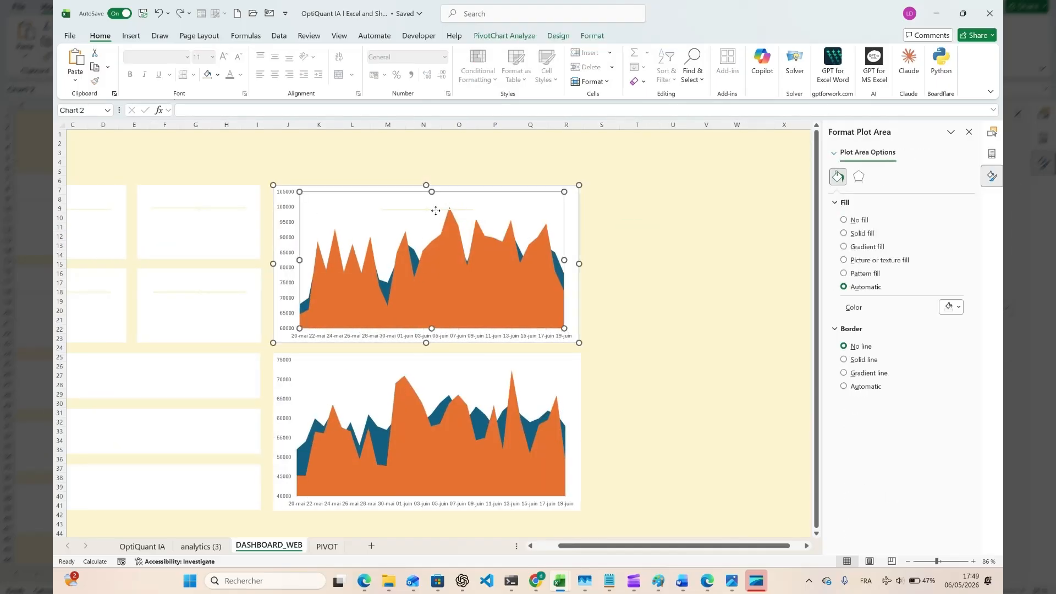
Step: Duplicate the sessions chart's divider and place the copy near the top center of the users chart
left_click(435, 210)
key("ctrl+d")
left_click(435, 217)
left_click_drag(433, 216, 414, 381)
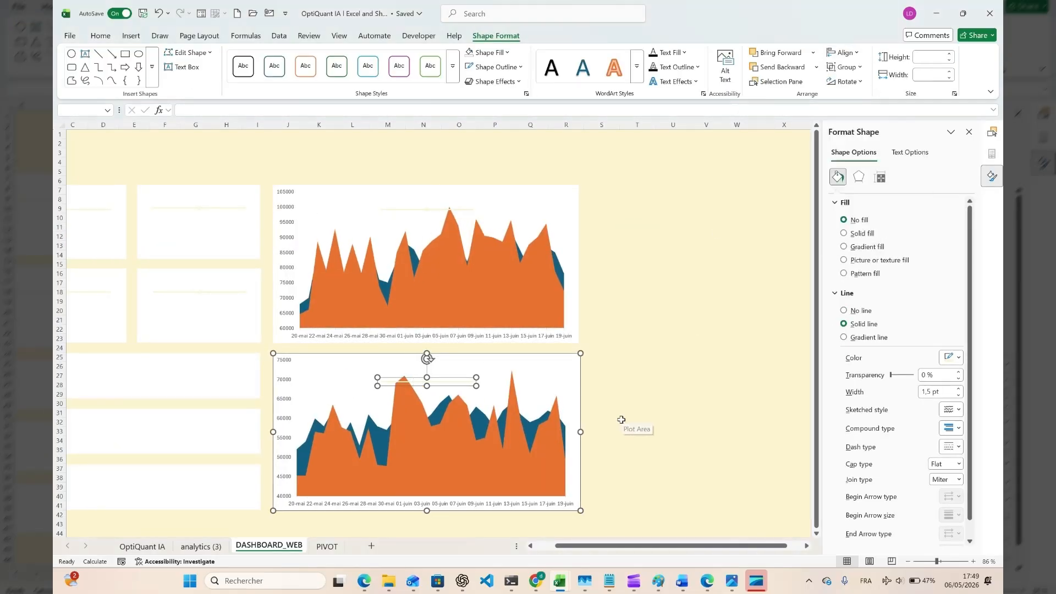
left_click(707, 423)
Step: Add a bold, centered 18 pt "Pages/Session" title to the first card and draw an empty text box beneath its divider
key("alt+Tab")
left_click(937, 13)
left_click(135, 175)
scroll(135, 175, "up", 5)
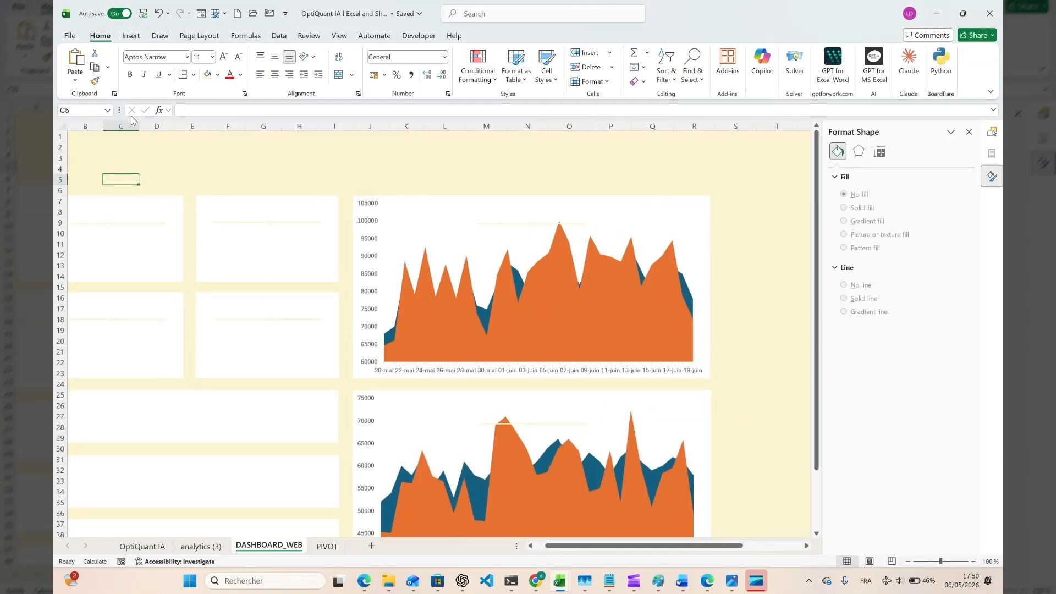
left_click(132, 36)
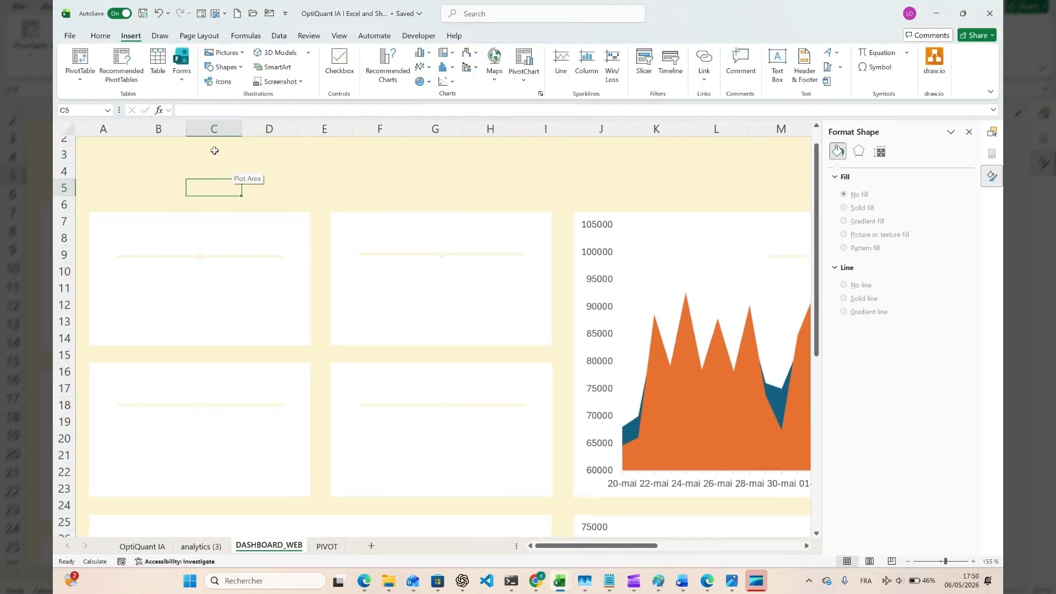
left_click_drag(255, 250, 283, 246)
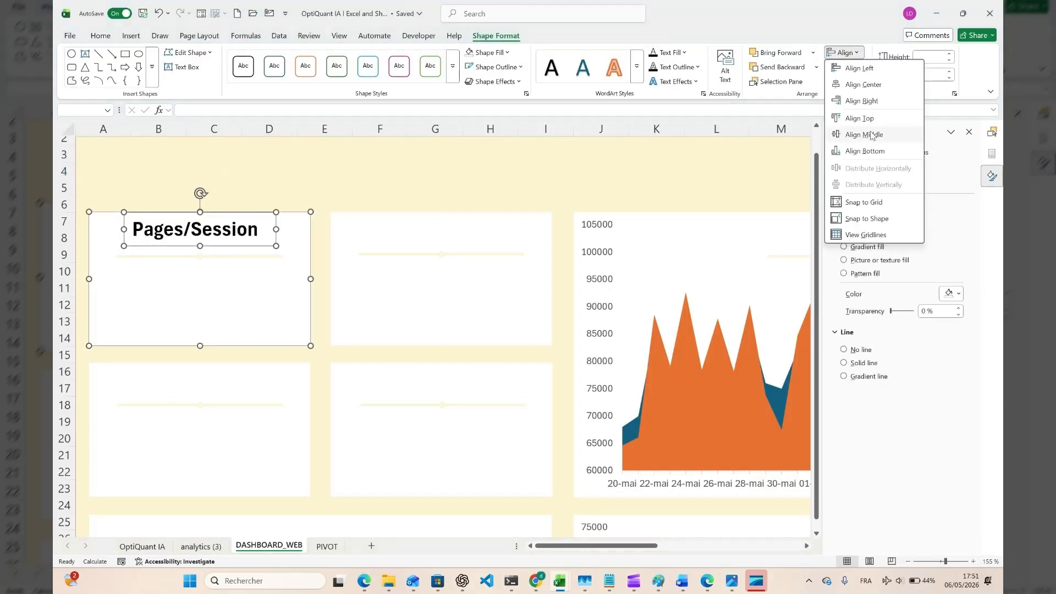
left_click(250, 258)
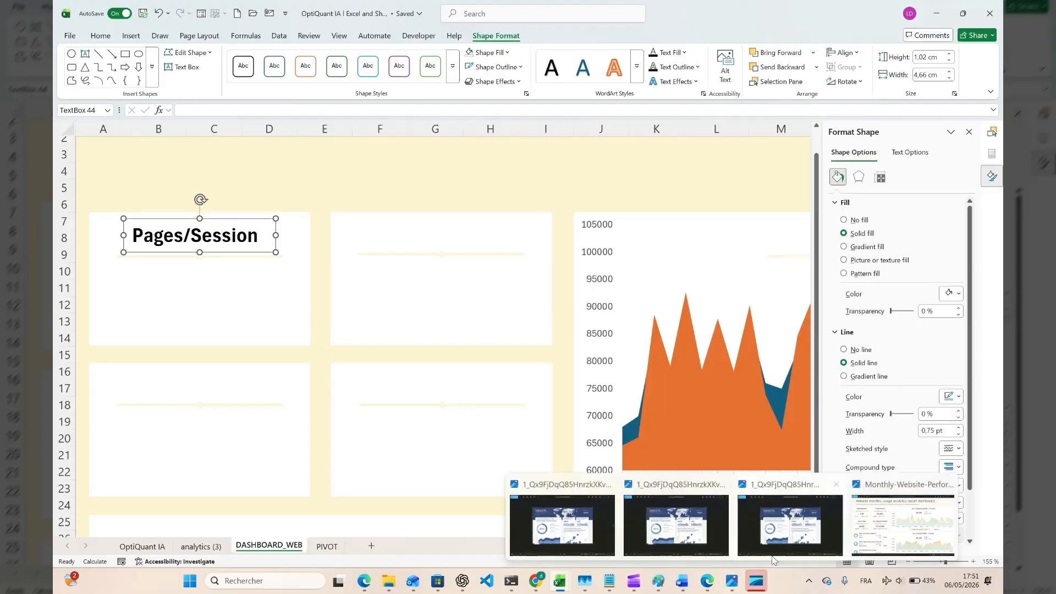
triple_click(195, 230)
left_click(101, 36)
key("Escape")
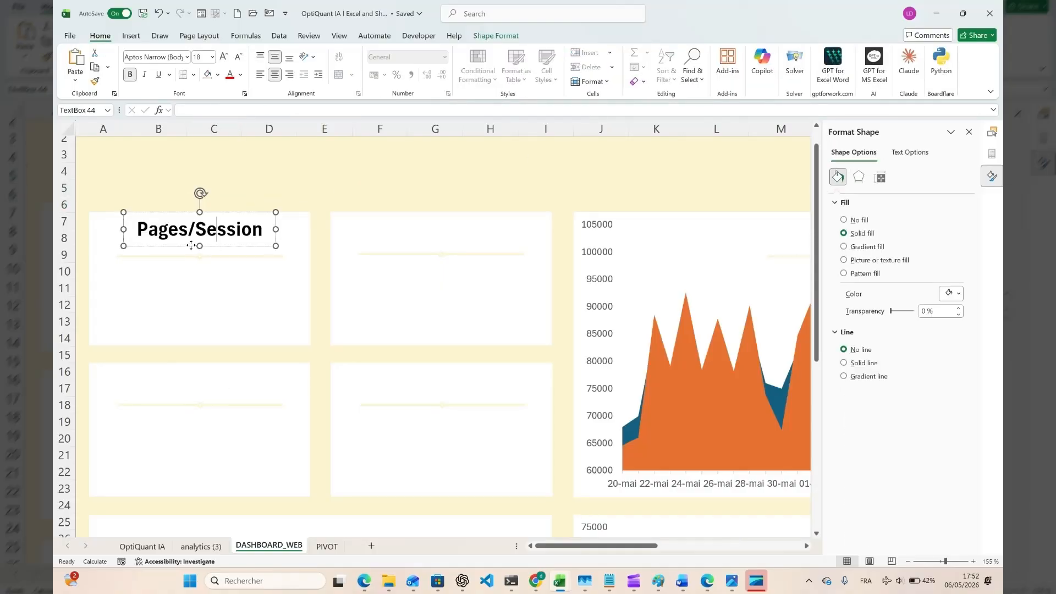
left_click(203, 279)
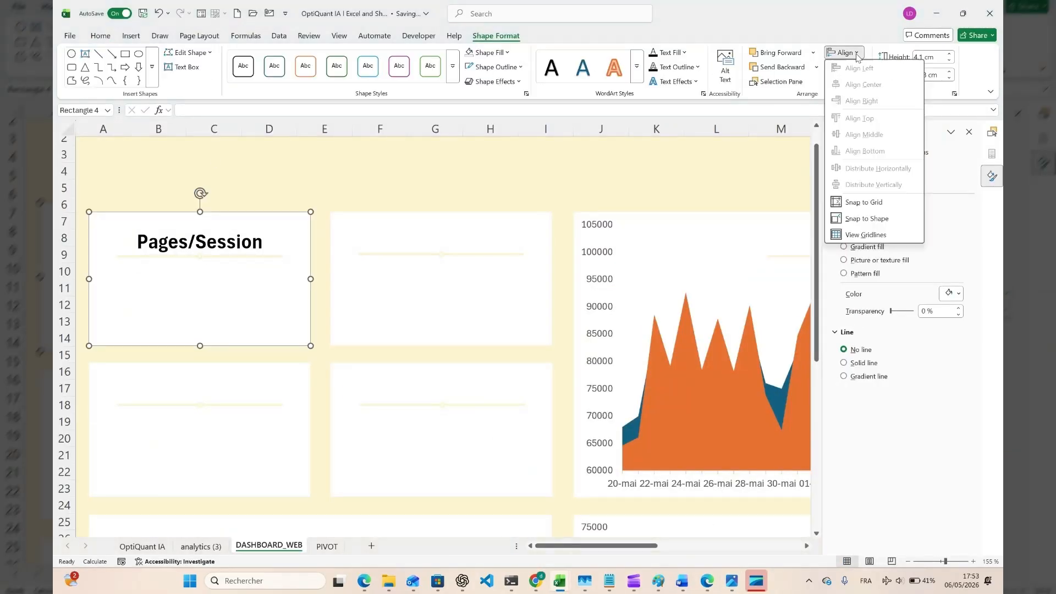
left_click_drag(283, 288, 283, 296)
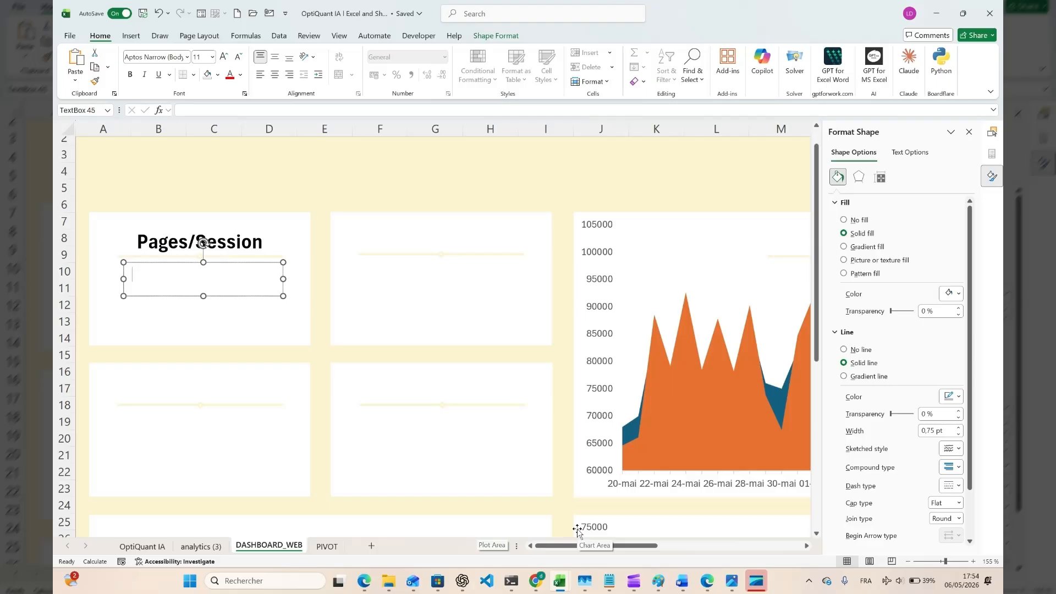
left_click(318, 546)
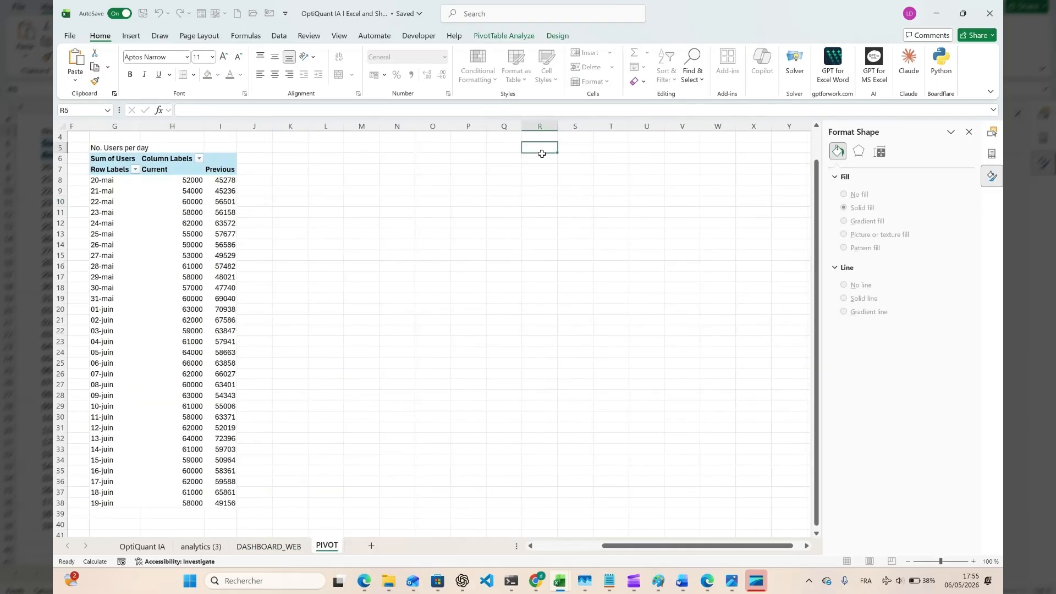
left_click(540, 156)
type("users")
key("Escape")
left_click(202, 546)
left_click(269, 547)
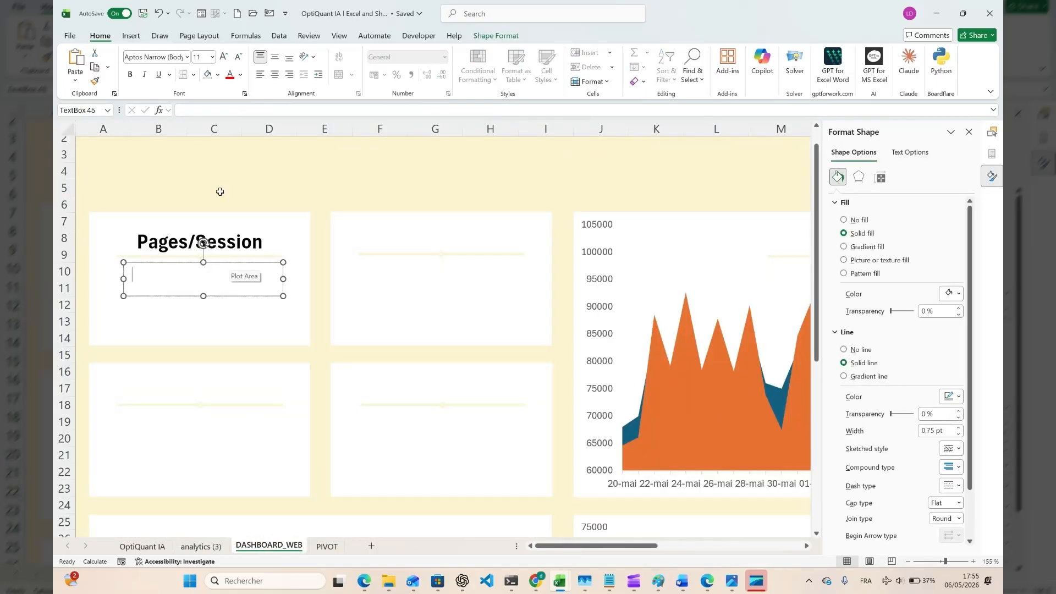
Step: Enter "Last 30 Days (May 16-Jun14)" in cell R6 of the PIVOT sheet
left_click(327, 546)
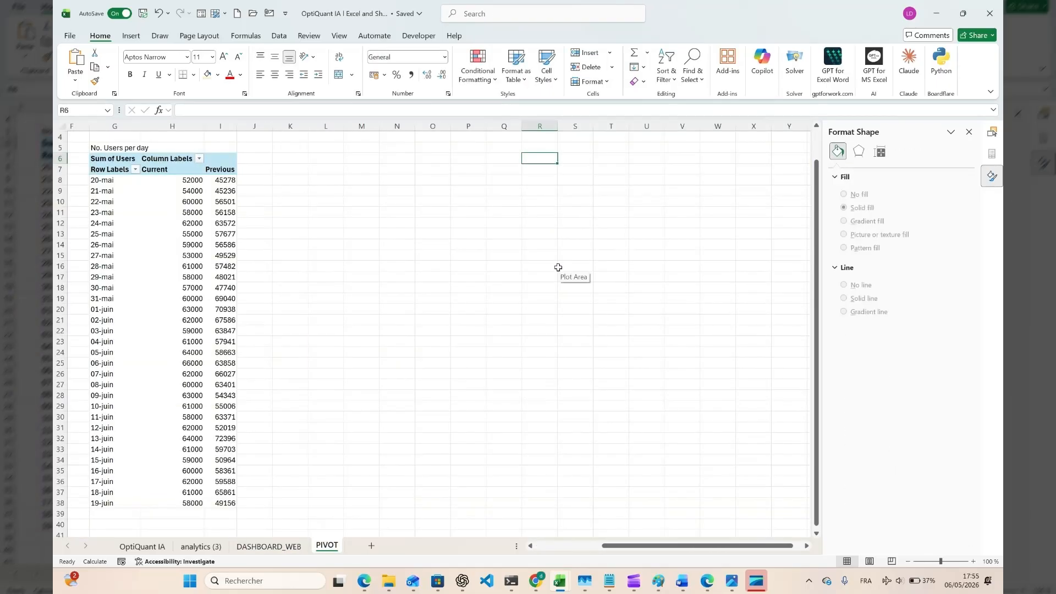
type("Last 30  Days (May 16-Jun")
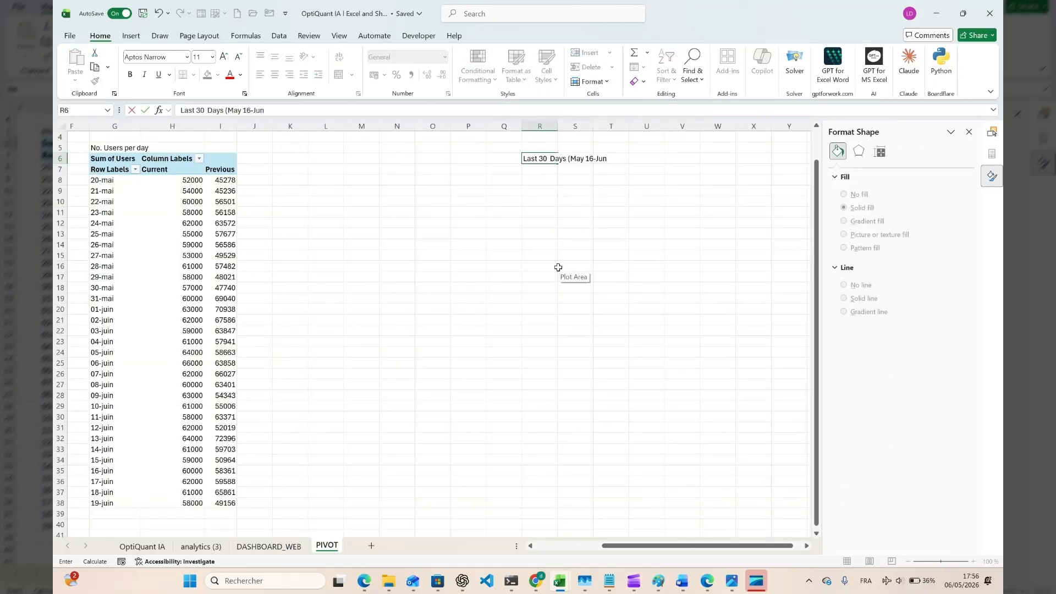
key("Return")
Step: Link the empty text box on the Pages/Session card to cell R6 of the PIVOT sheet
left_click(269, 546)
left_click(184, 264)
left_click(220, 110)
type("=")
left_click(328, 546)
key("Return")
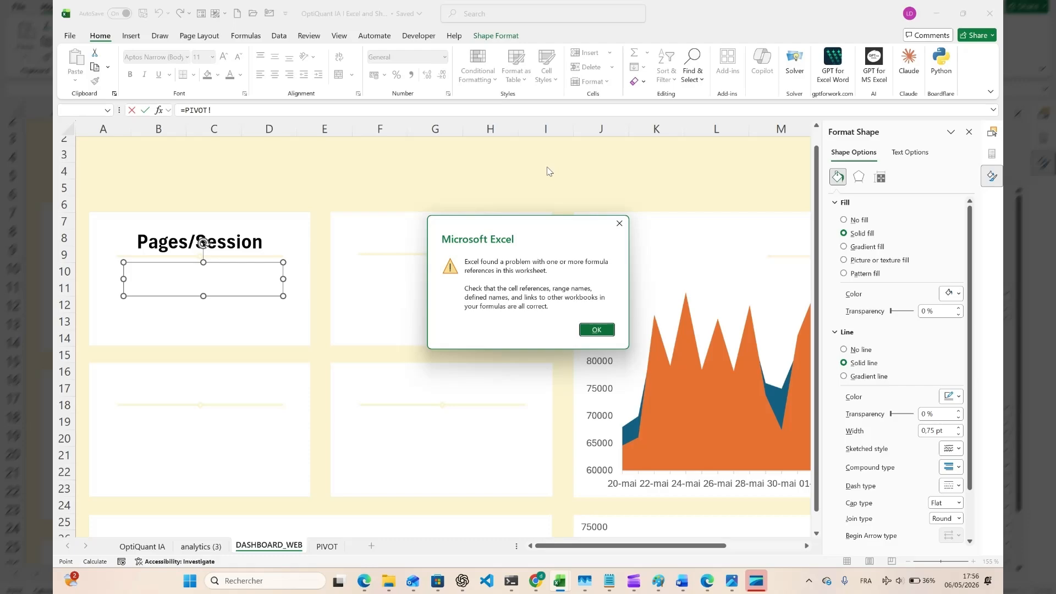
left_click(597, 330)
left_click(328, 546)
left_click(555, 168)
key("Return")
Step: Widen the date-range text box to about 5.3 cm and center it horizontally on the Pages/Session card
left_click_drag(283, 279, 297, 279)
left_click(301, 239, "ctrl")
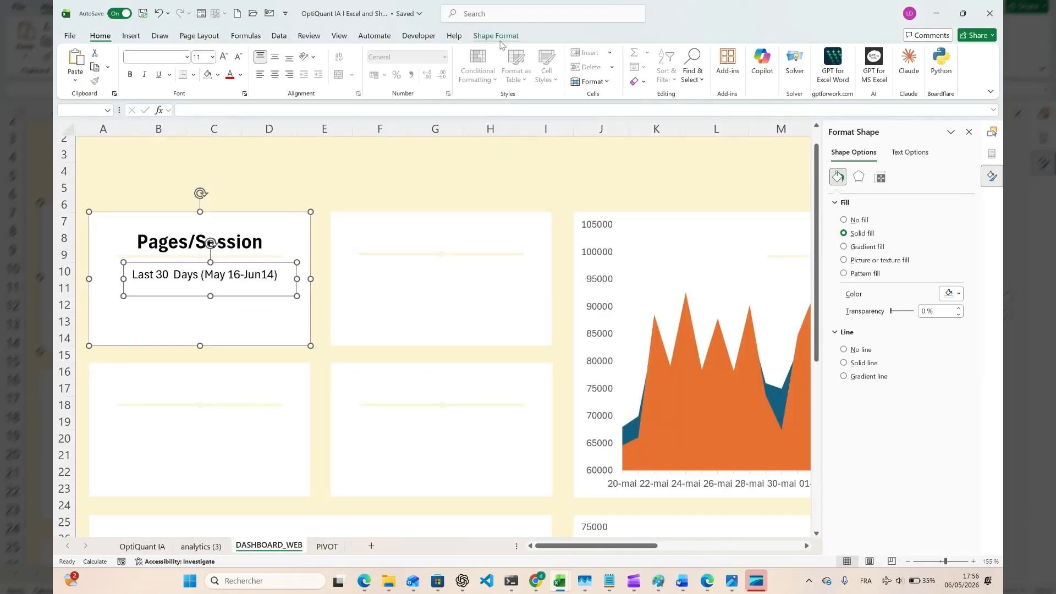
left_click(496, 36)
left_click(844, 53)
left_click(863, 84)
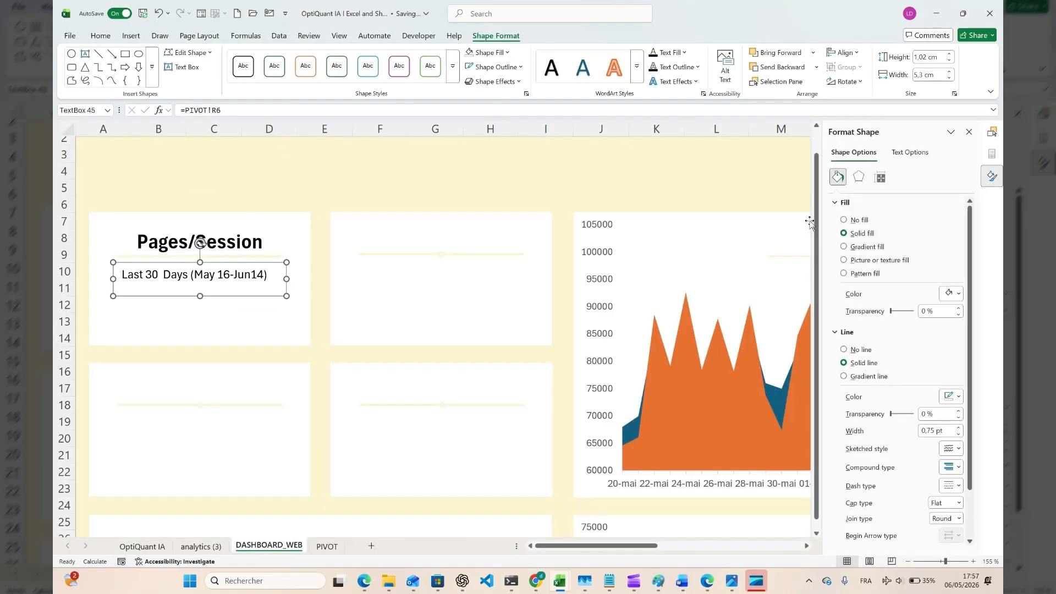
Step: Remove the date-range text box's fill and outline and reduce its height to about 0.64 cm
left_click(202, 287)
left_click(200, 291)
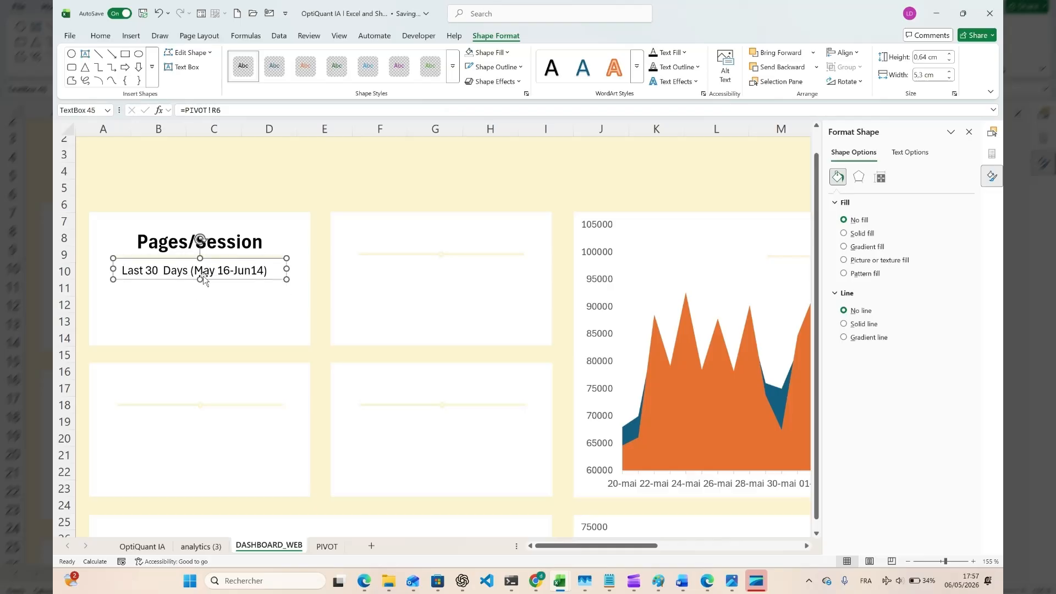
key("Escape")
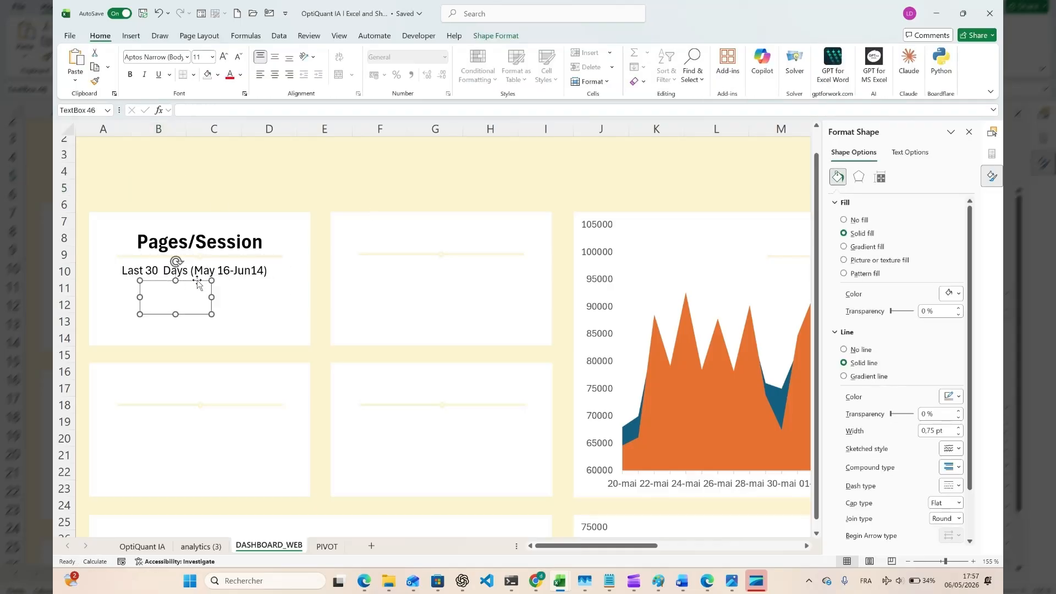
Step: Add a text box about 2.18 by 1.02 cm below the date range and center it horizontally on the card
left_click(259, 319, "ctrl")
left_click(496, 36)
left_click(843, 53)
left_click(862, 84)
Step: Fill the new text box below the date range with the recently used cream color
left_click(951, 294)
left_click(849, 500)
key("ctrl+z")
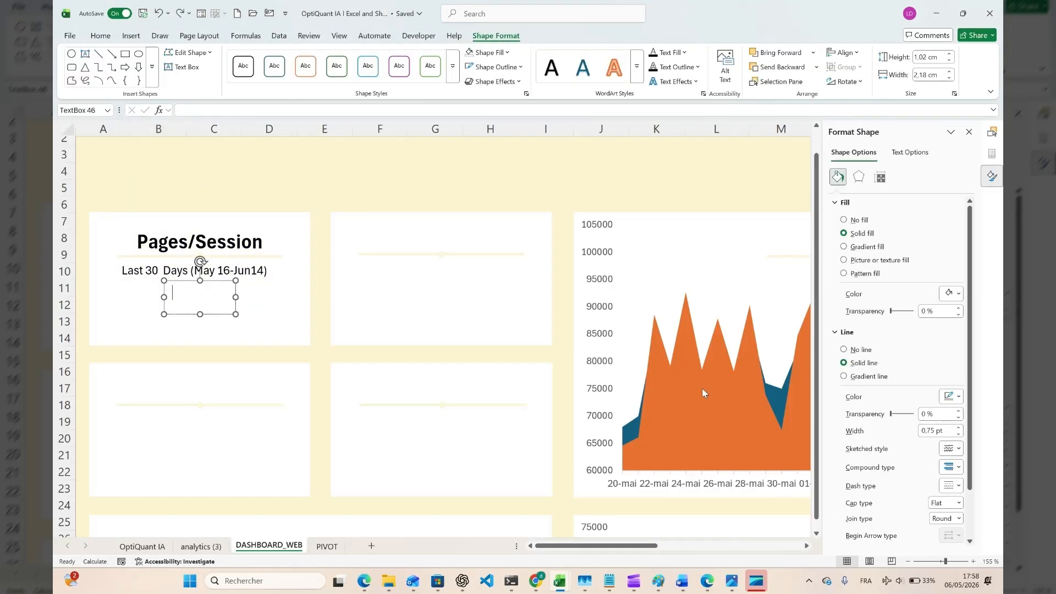
left_click(881, 177)
left_click(838, 178)
left_click(951, 294)
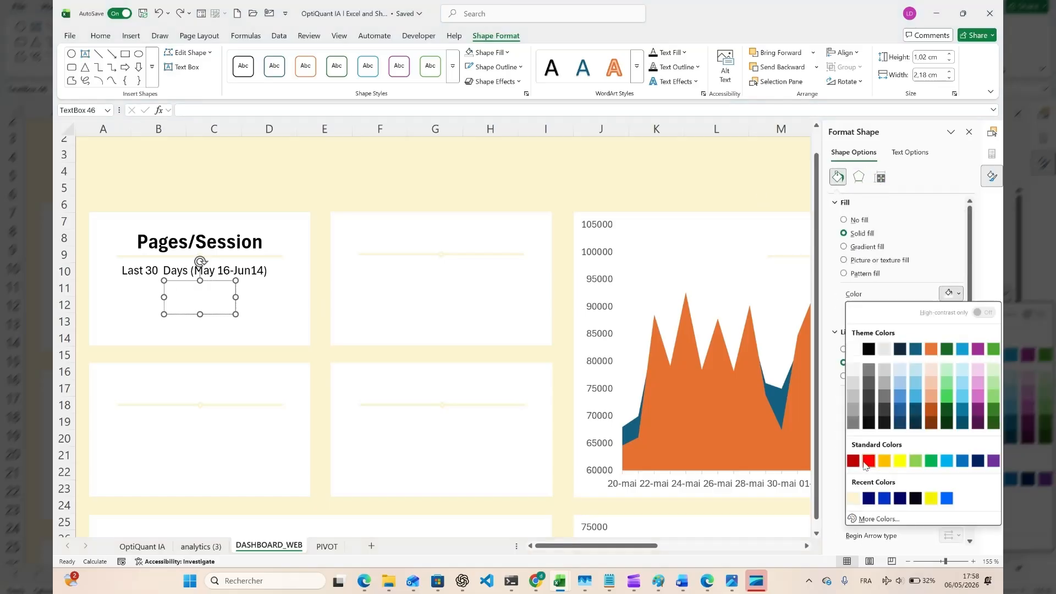
left_click(850, 499)
left_click(434, 111)
type("=")
left_click(334, 549)
key("Escape")
Step: Enter "Pages Session" in cell R10 of the PIVOT sheet and autofit column R
left_click(327, 546)
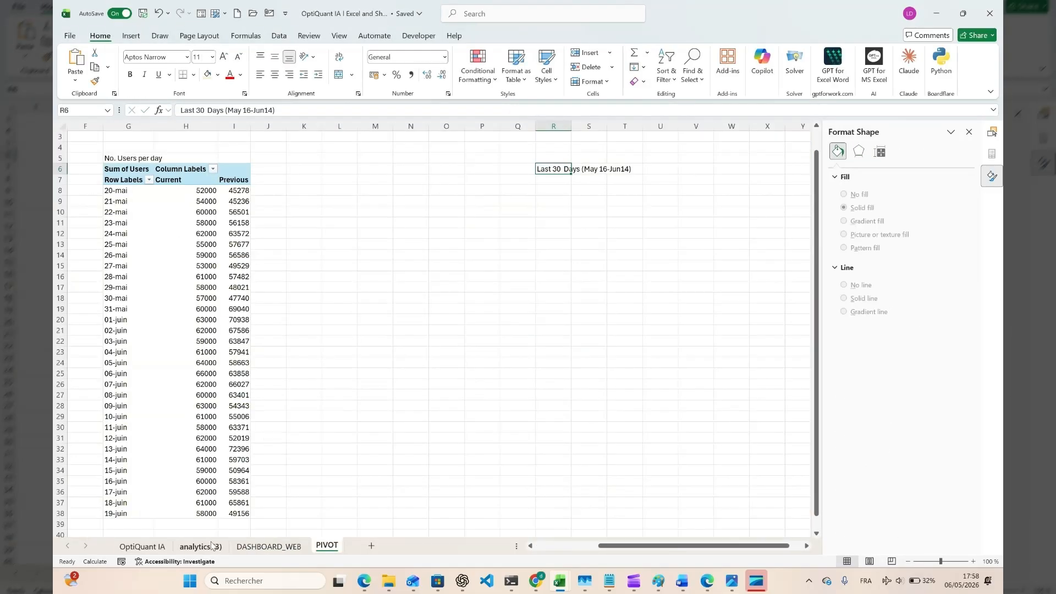
left_click(269, 547)
left_click(327, 546)
left_click(591, 212)
key("Left")
type("P")
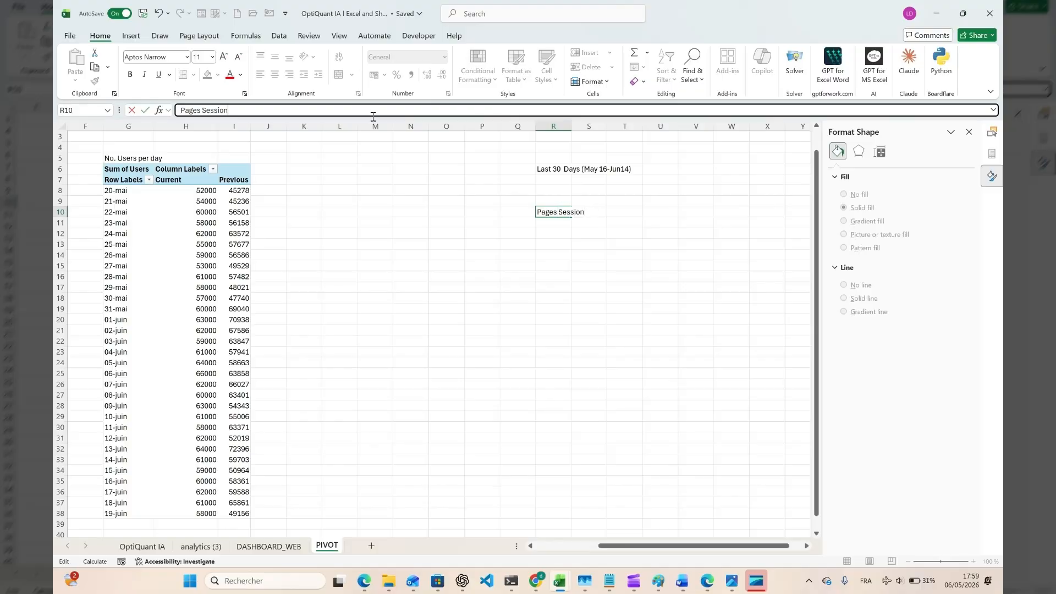
key("Return")
double_click(571, 126)
left_click(649, 211)
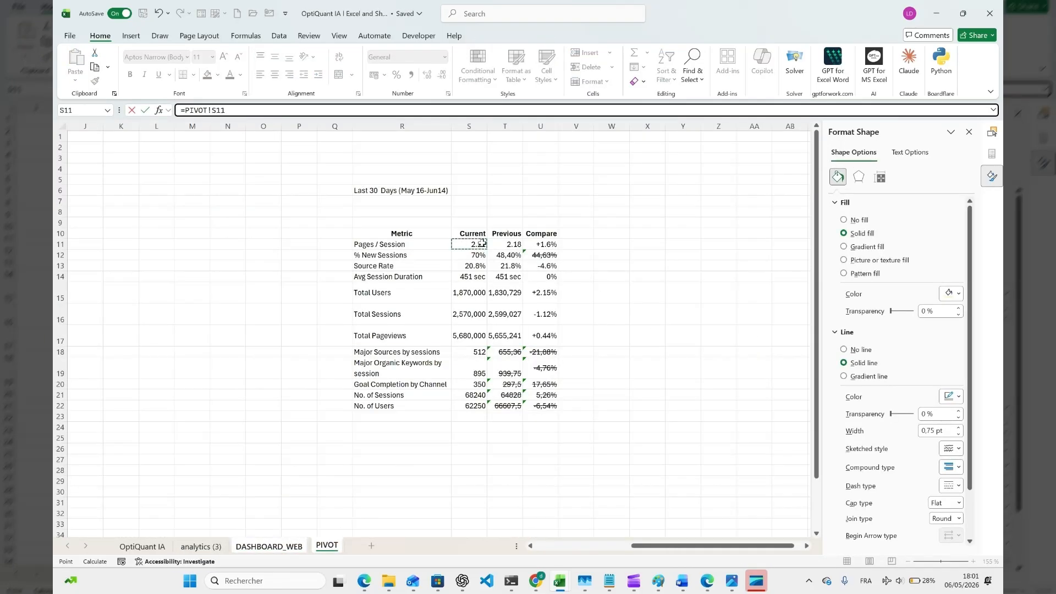
Step: Link the cream text box to PIVOT!S11, with bold, centered 20 pt text on the cream fill
key("Return")
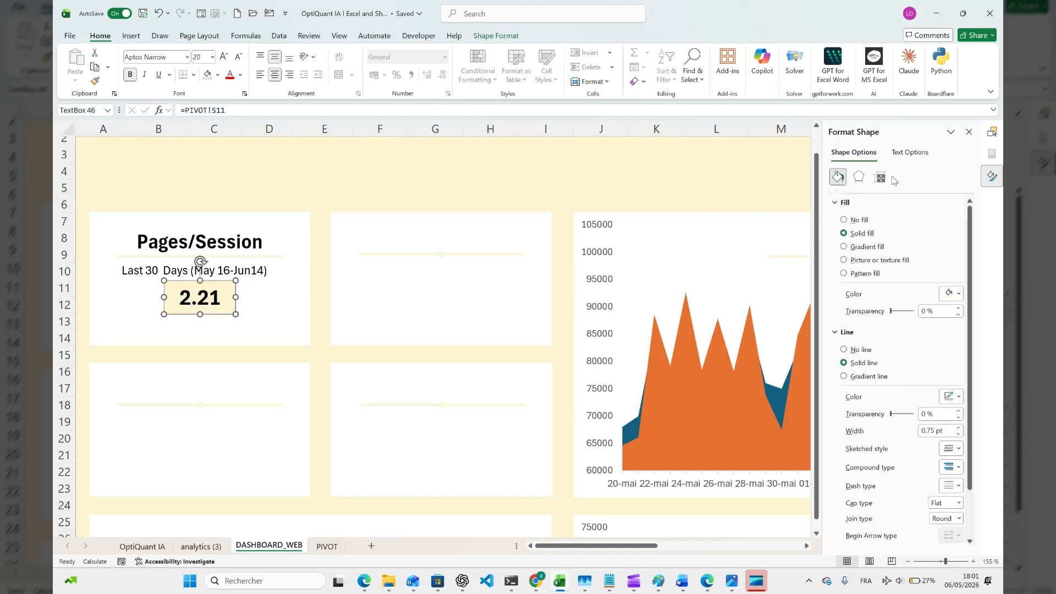
left_click(859, 177)
left_click(838, 176)
left_click(858, 220)
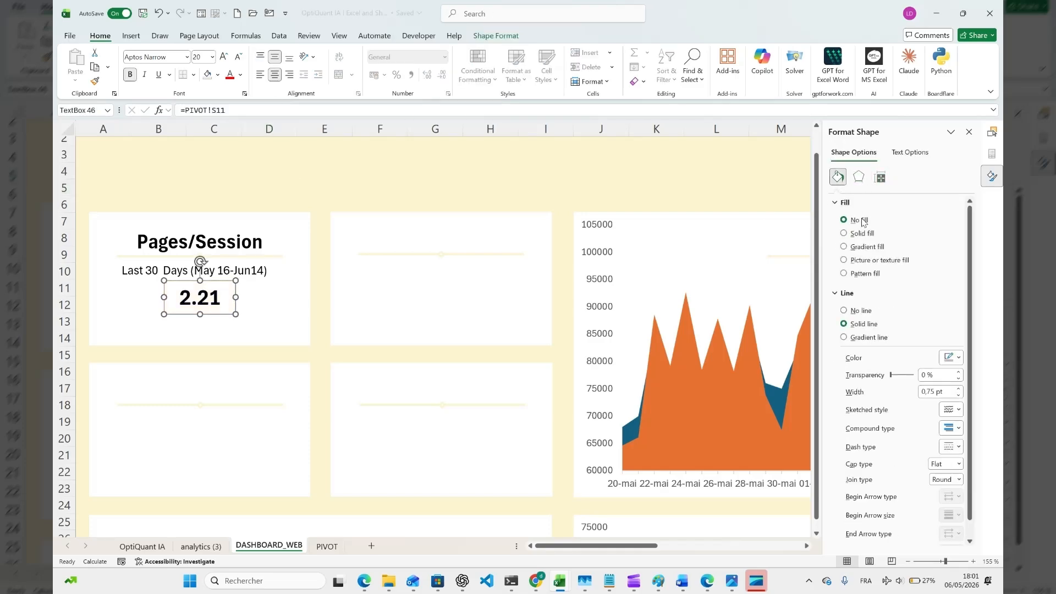
left_click(325, 171)
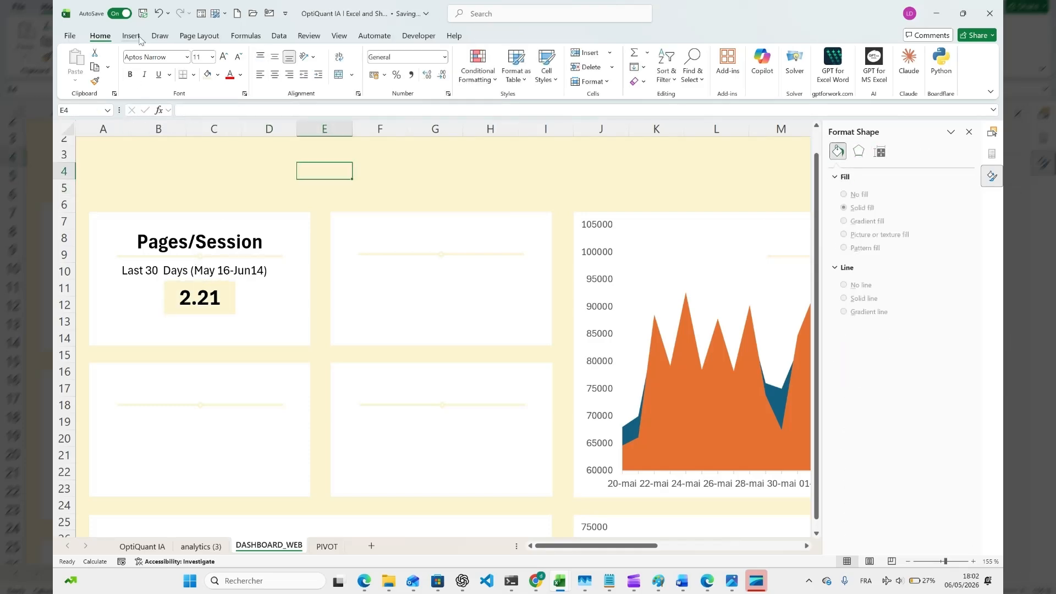
Step: Draw a rectangle about 1.56 by 0.47 cm below and left of the value box, filled light green without an outline
double_click(139, 40)
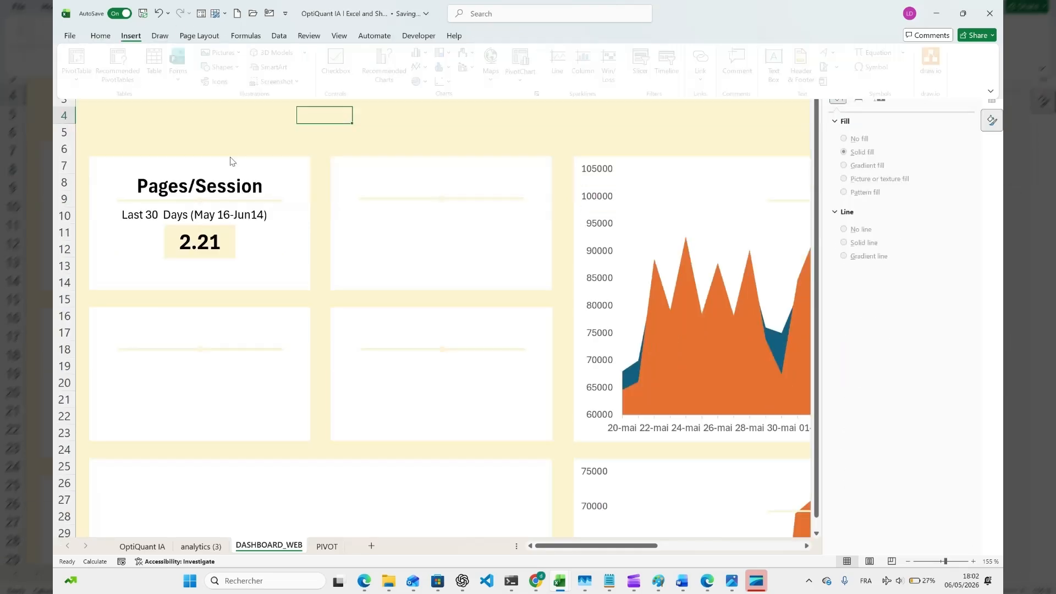
double_click(454, 36)
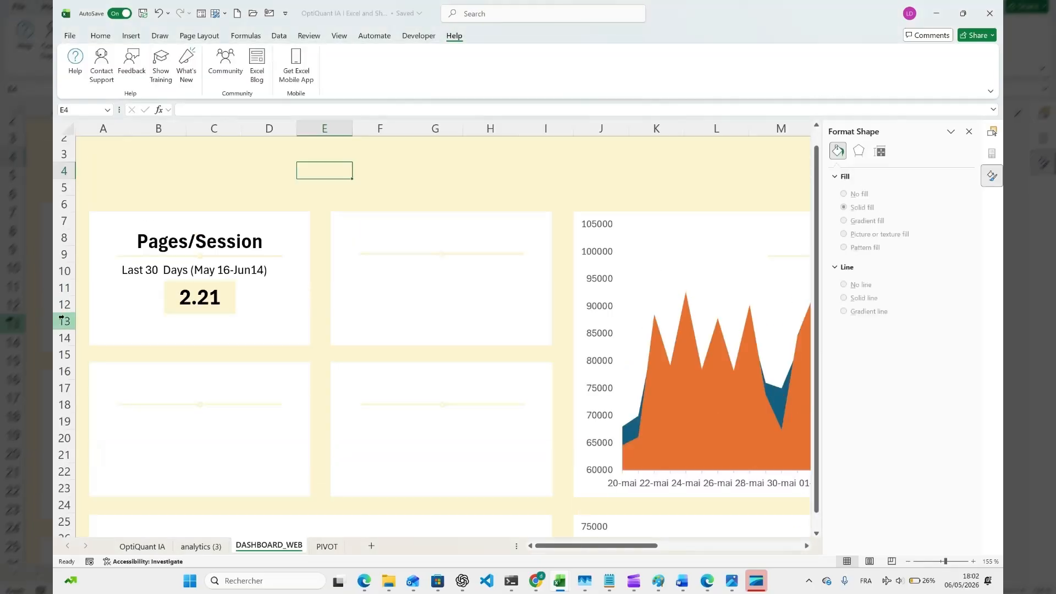
left_click(131, 36)
left_click(206, 59)
left_click(217, 176)
left_click_drag(102, 315, 154, 330)
left_click(853, 220)
left_click(853, 233)
left_click(952, 294)
left_click(907, 439)
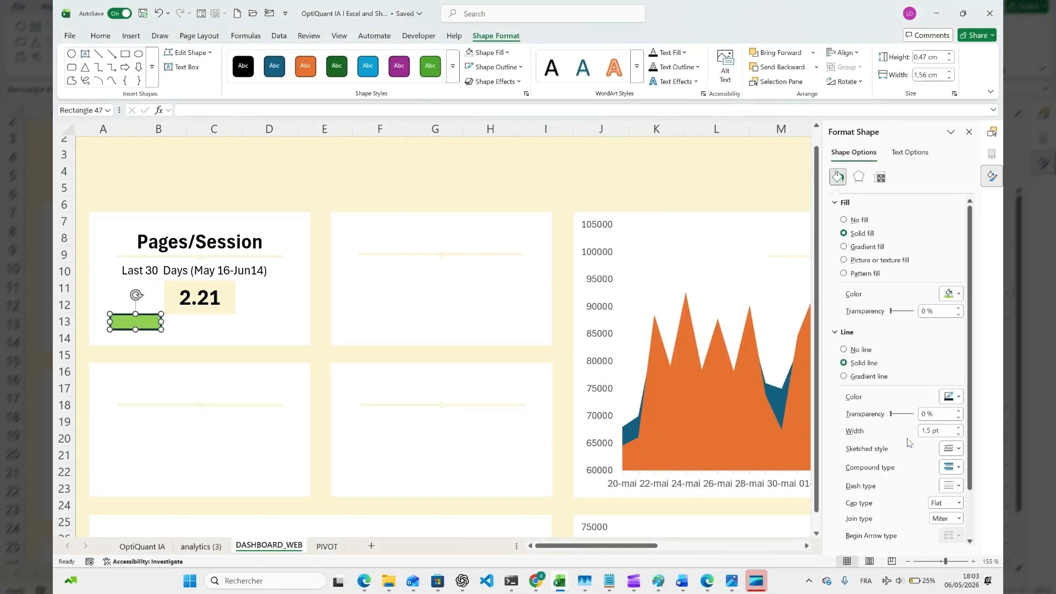
left_click(852, 351)
Step: Add a green isosceles triangle without an outline at the left end of the light green rectangle and enlarge it
left_click_drag(111, 295, 89, 281)
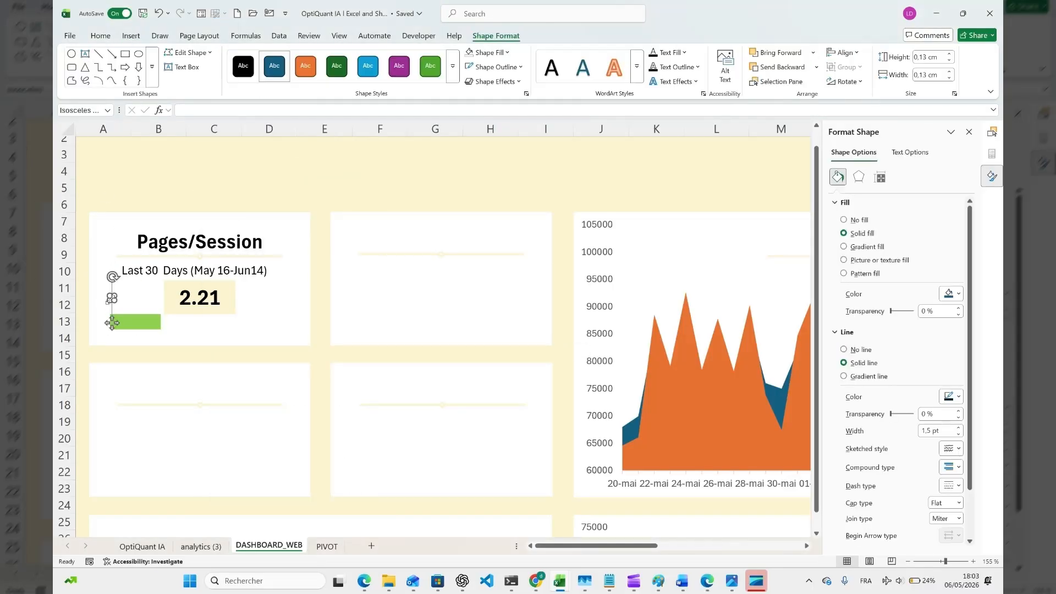
left_click(951, 294)
left_click(930, 454)
left_click(852, 350)
left_click(853, 363)
left_click(951, 396)
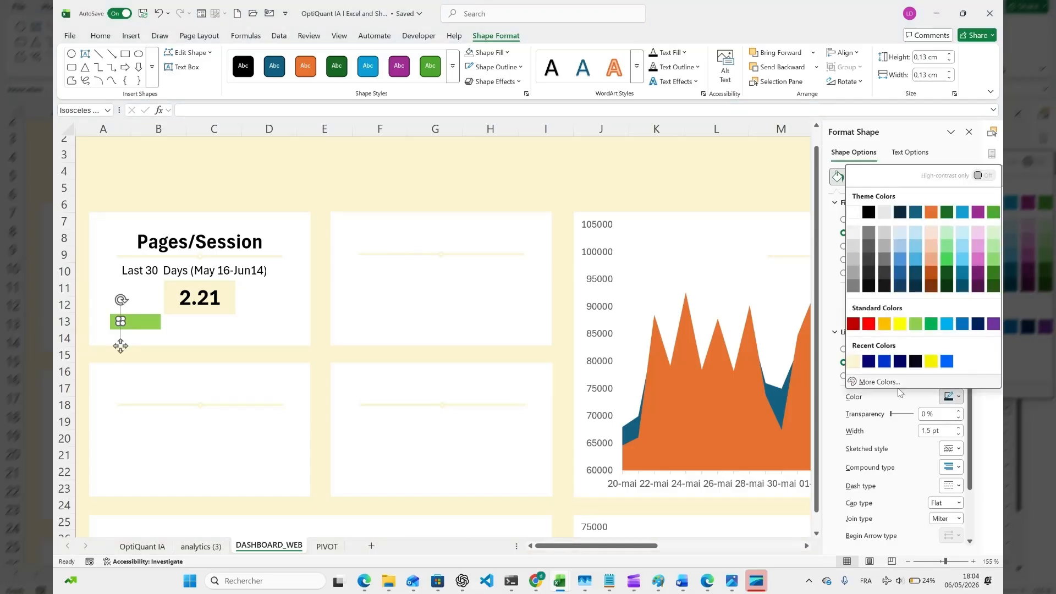
left_click(852, 350)
left_click(134, 326)
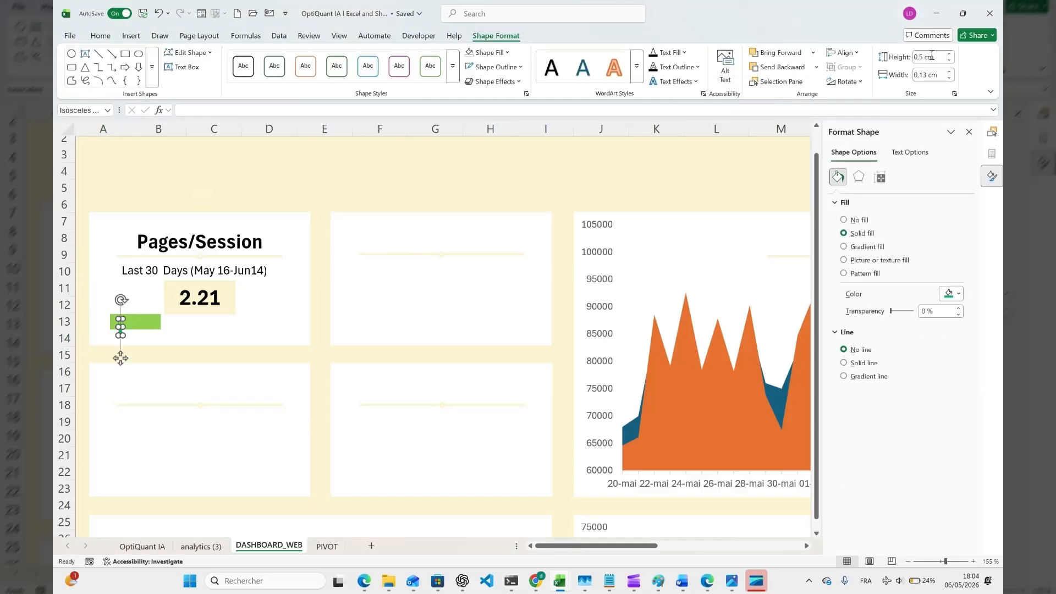
Step: Link the light green rectangle's text to cell U11 of the PIVOT sheet
left_click(151, 321)
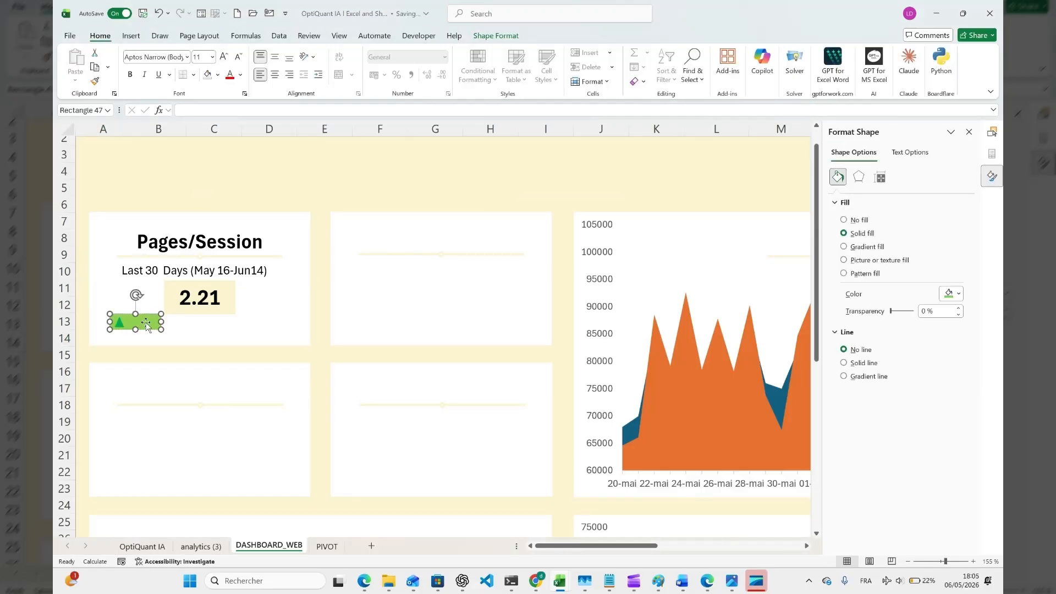
left_click(232, 110)
type("=")
left_click(328, 547)
left_click(495, 286)
key("Return")
left_click(159, 188)
left_click(140, 324)
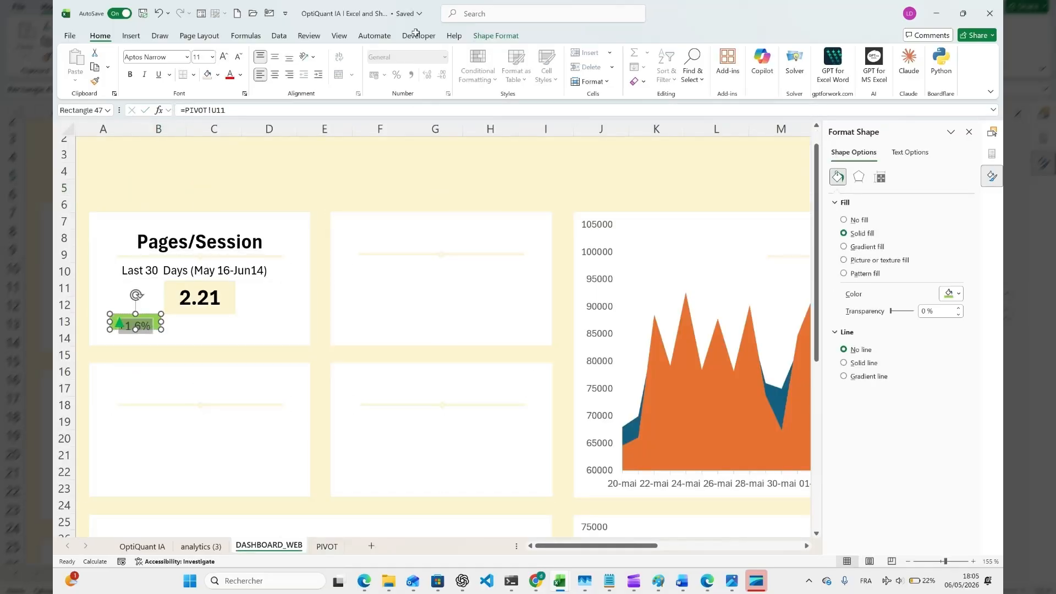
Step: Format the change percentage in the light green rectangle of the Pages/Session card as green 8 pt text
left_click(497, 36)
left_click(101, 36)
left_click(225, 57)
left_click(241, 75)
left_click(309, 259)
left_click(496, 36)
left_click(844, 53)
left_click(136, 325)
scroll(136, 328, "up", 1)
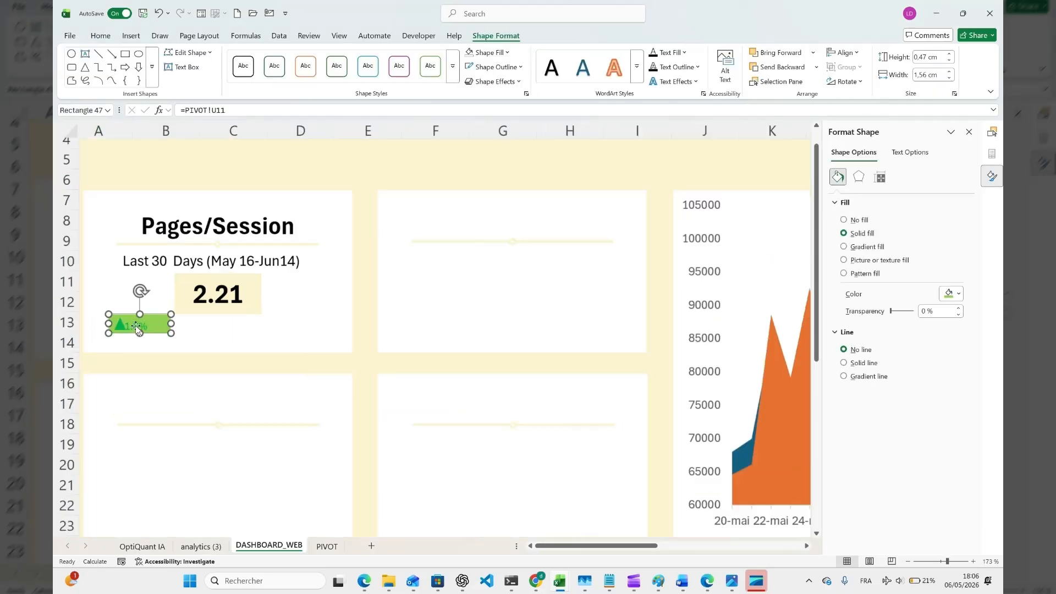
scroll(138, 329, "up", 5)
left_click(245, 360)
scroll(245, 360, "down", 3)
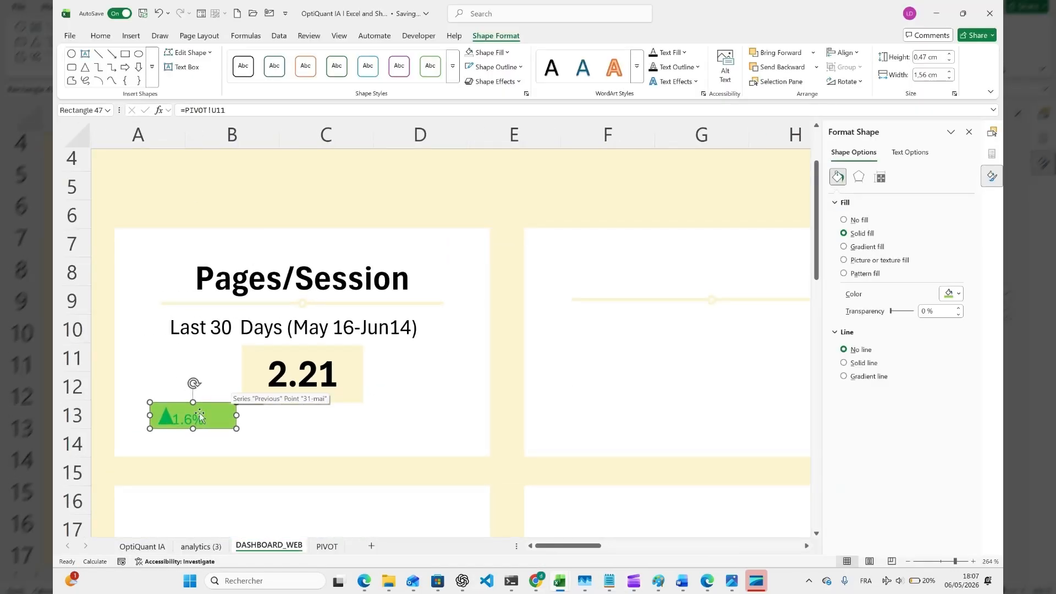
Step: Align the percentage text vertically to the middle and horizontally to the right within the light green rectangle
left_click(100, 35)
left_click(274, 57)
left_click(289, 75)
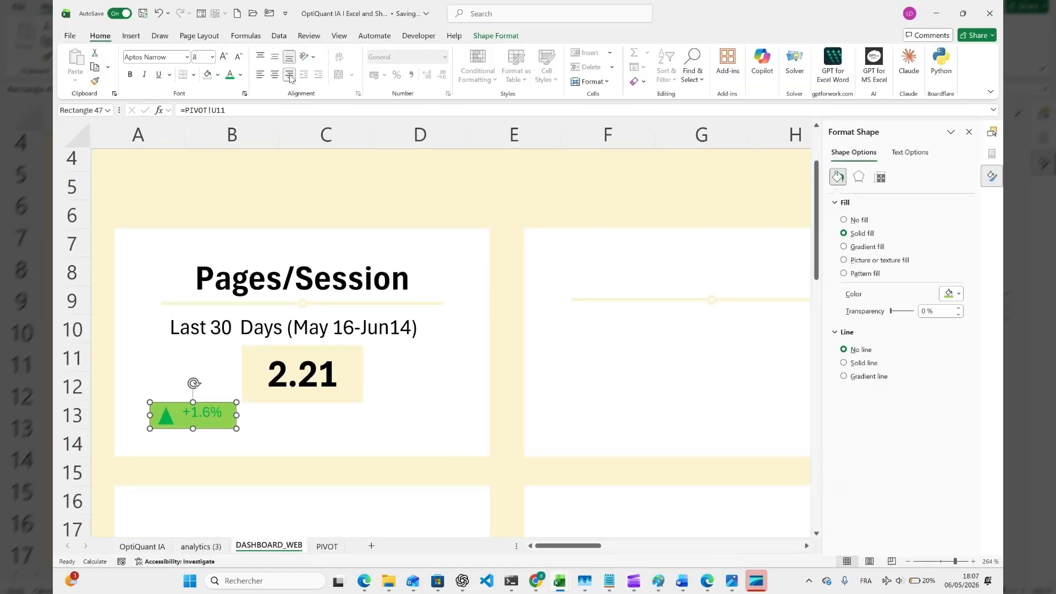
left_click(110, 215)
Step: Draw a small text box in the lower right of the Pages/Session card, beside the green change indicator
scroll(110, 215, "down", 5)
left_click(131, 36)
left_click(777, 66)
left_click_drag(184, 316, 260, 328)
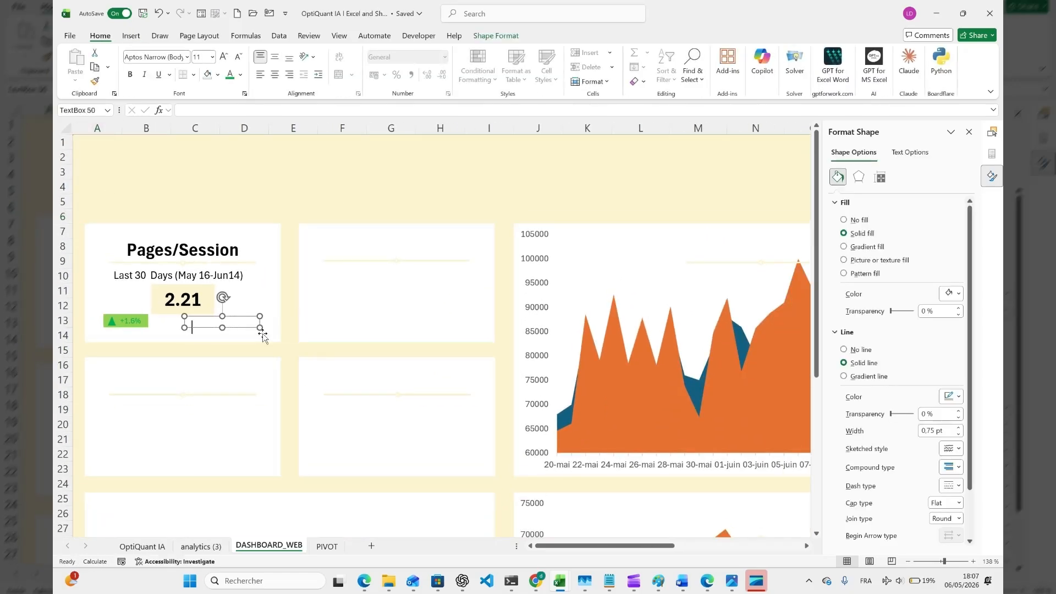
Step: Enter the formula ="Compare: "&T11 in cell T6 of the PIVOT sheet to build the comparison label
left_click(326, 546)
left_click(505, 190)
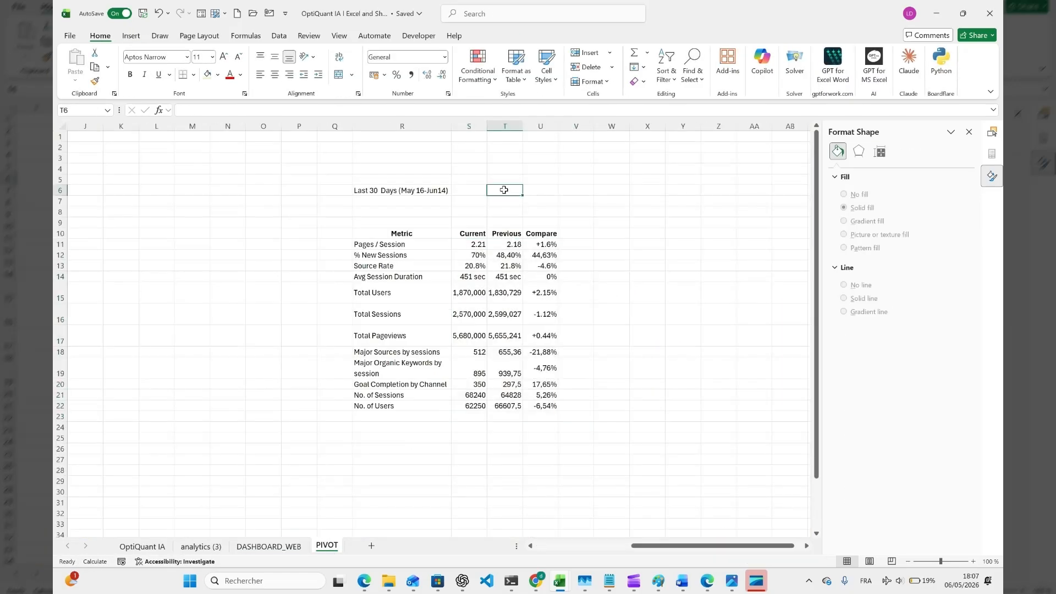
type("=\"Compare: T11")
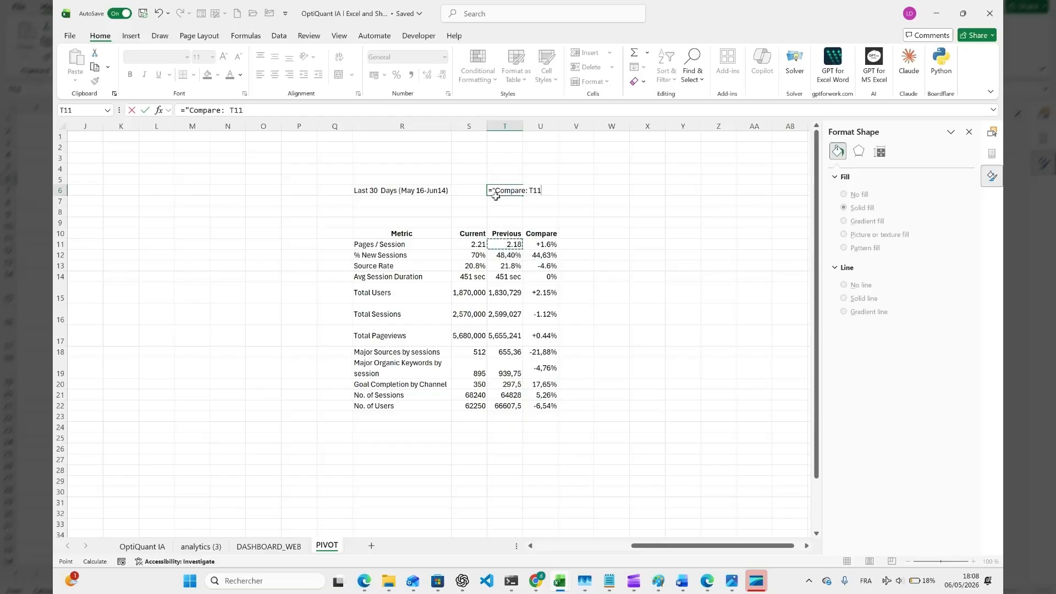
key("Return")
left_click(269, 546)
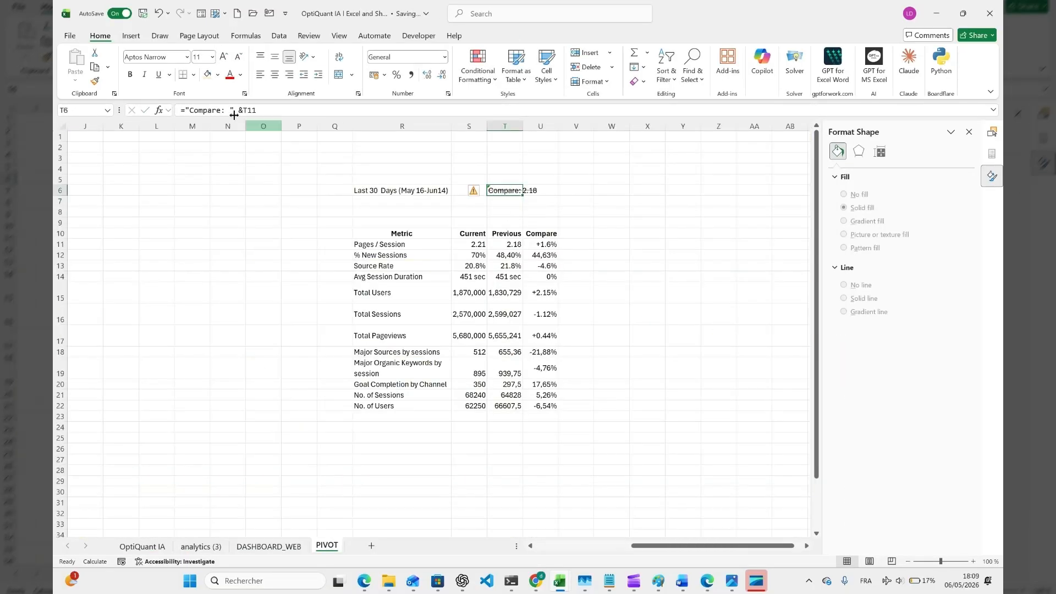
left_click(277, 110)
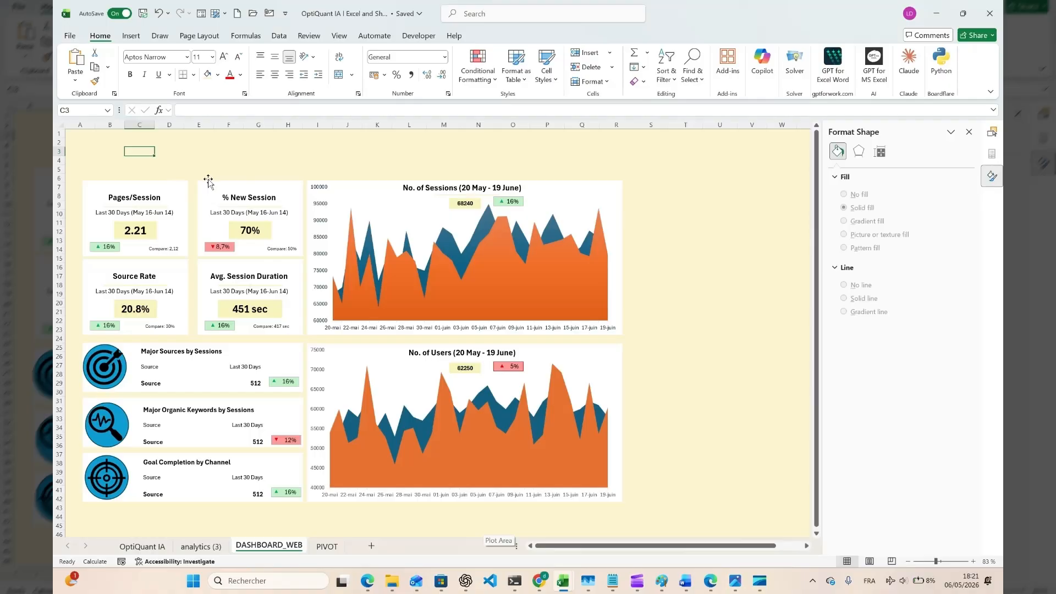
Step: Select the VIEW_A group of cards and charts and try pasting a copy of it with its sessions chart shifted
left_click(195, 180)
left_click(195, 193)
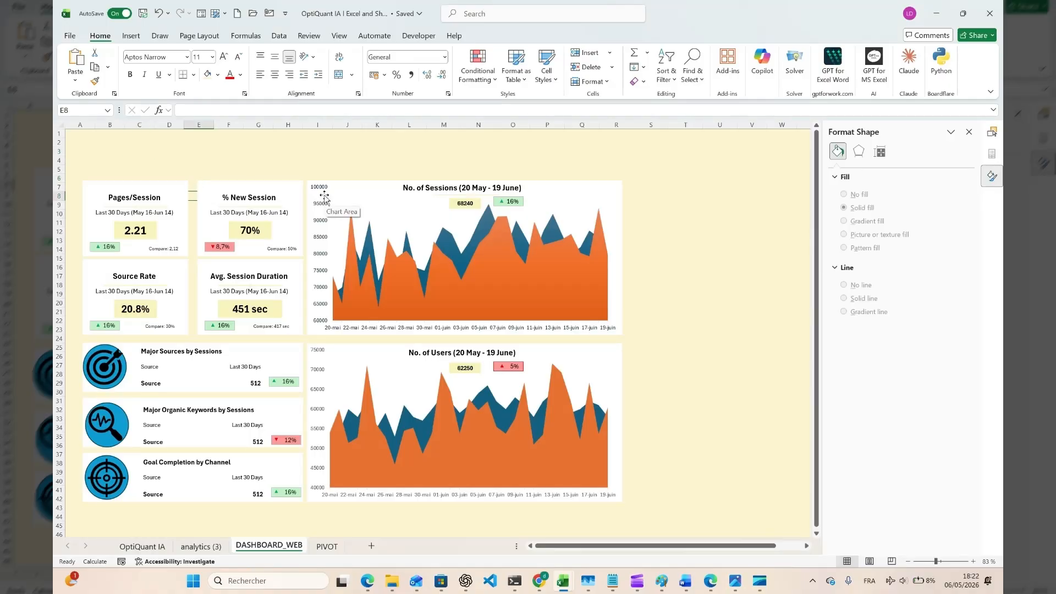
left_click(581, 179)
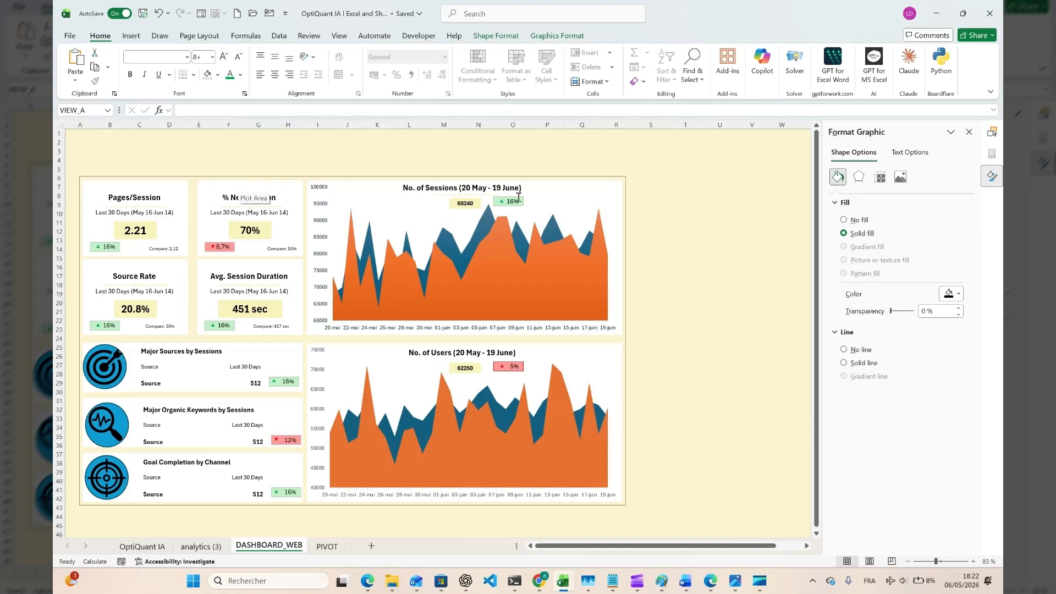
left_click(588, 184)
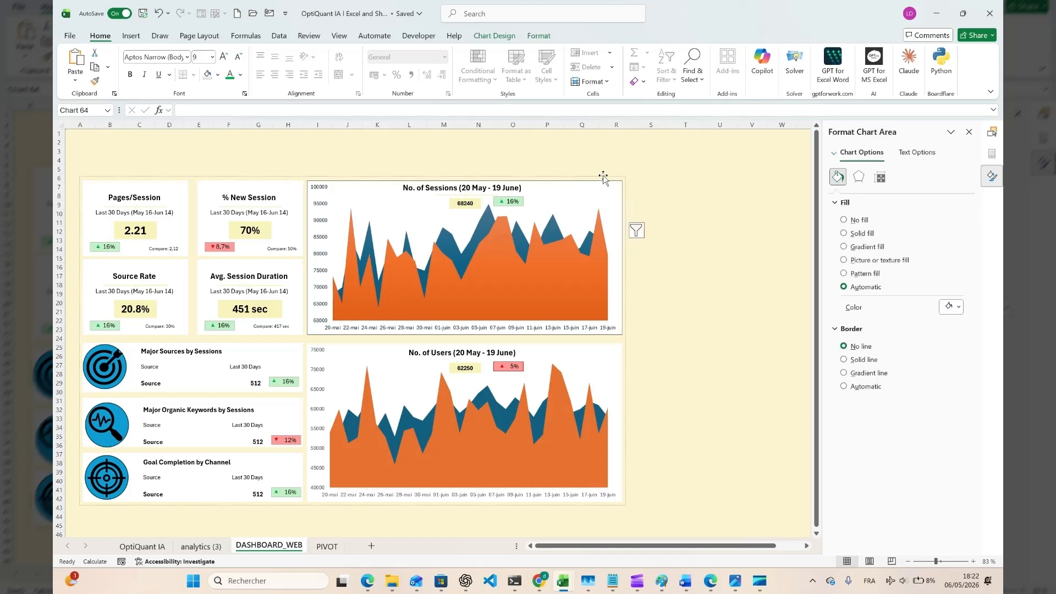
left_click(603, 175)
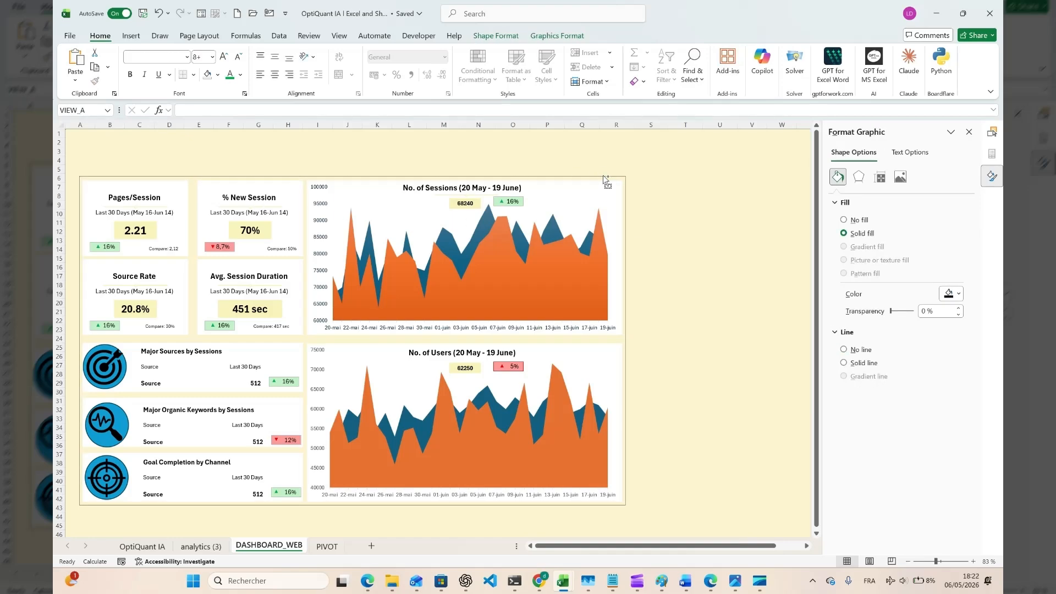
key("ctrl+v")
left_click_drag(586, 190, 609, 195)
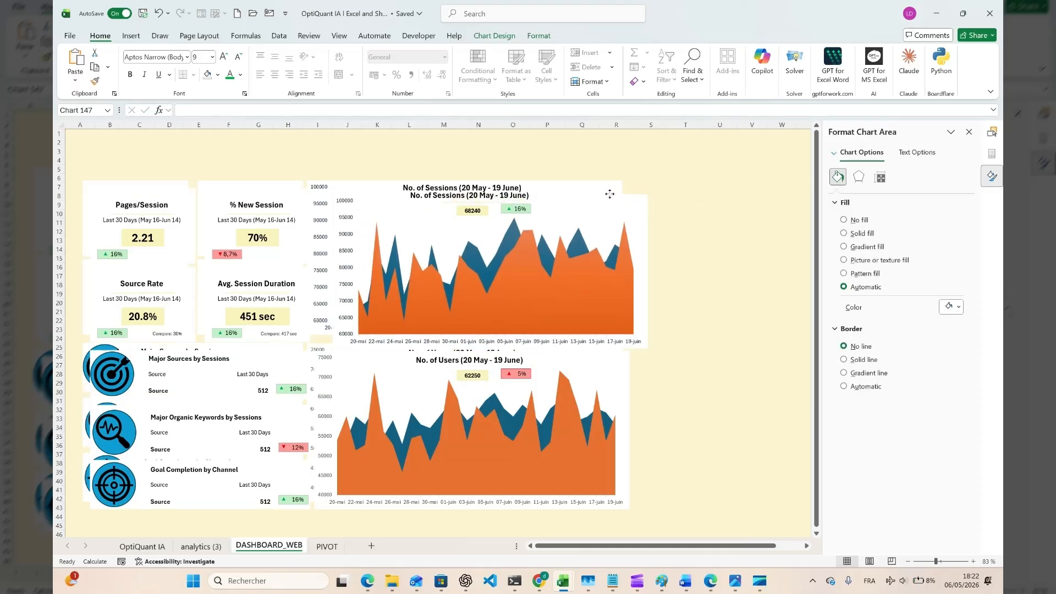
key("ctrl+z")
key("ctrl+z")
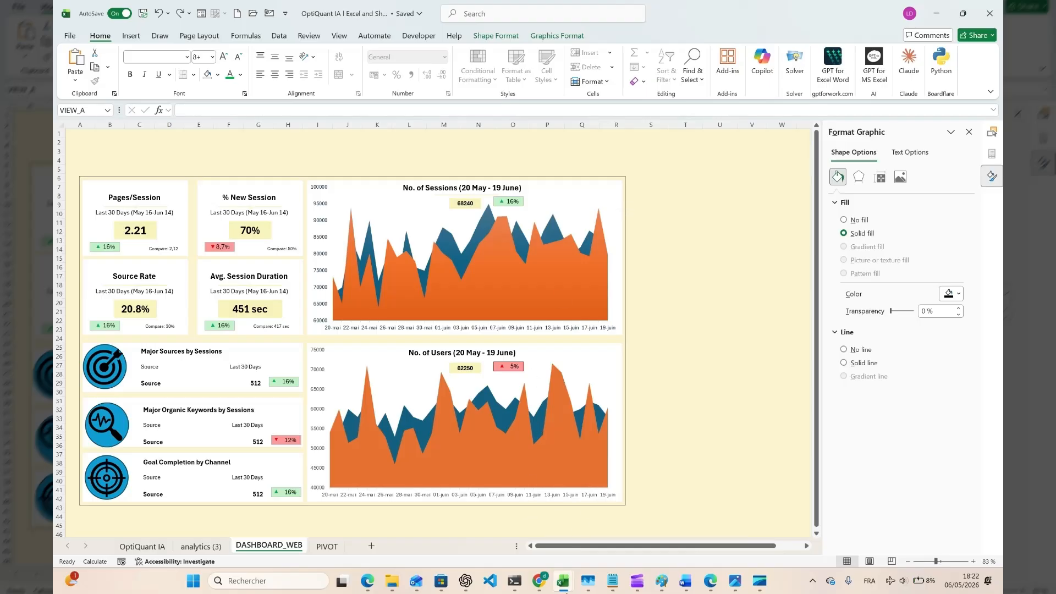
Step: Examine the VIEW_D chart group beside the main dashboard and the formatting options of the VIEW_A group
mouse_move(562, 588)
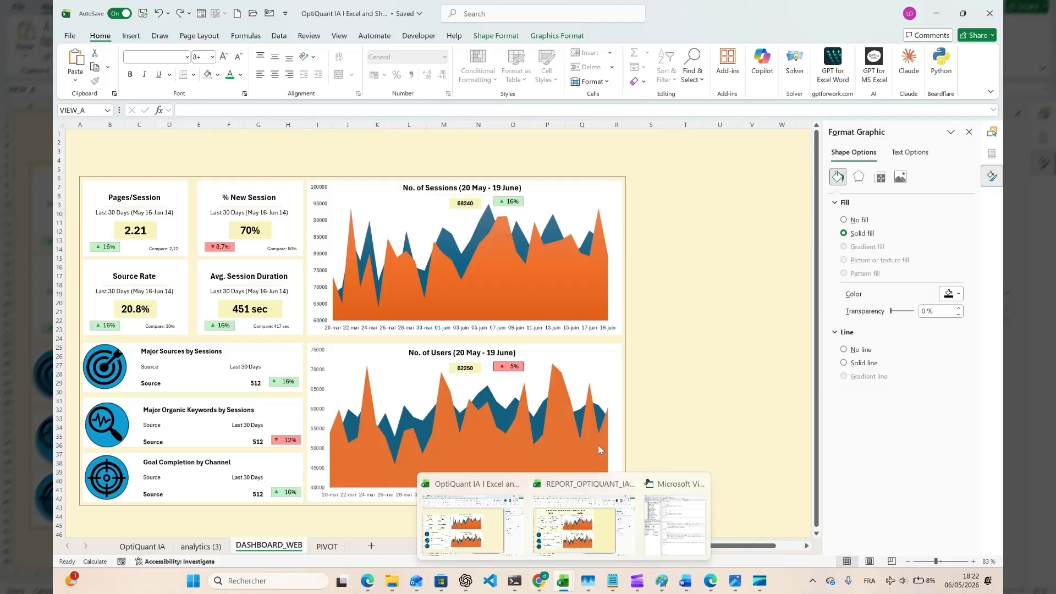
scroll(660, 378, "down", 1)
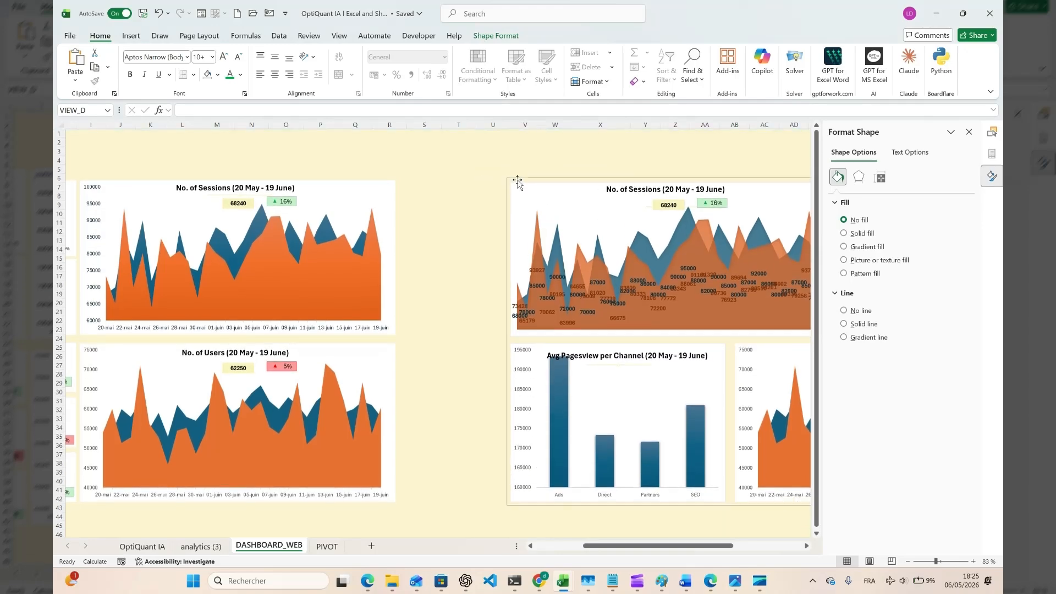
left_click(529, 185)
left_click(530, 180)
left_click(320, 181)
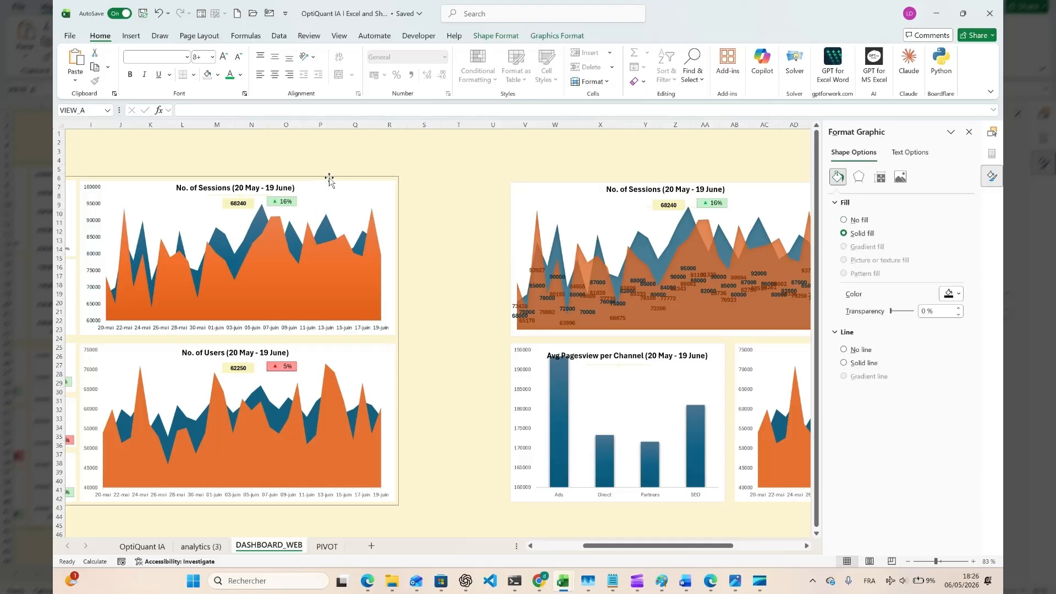
scroll(329, 182, "left", 5)
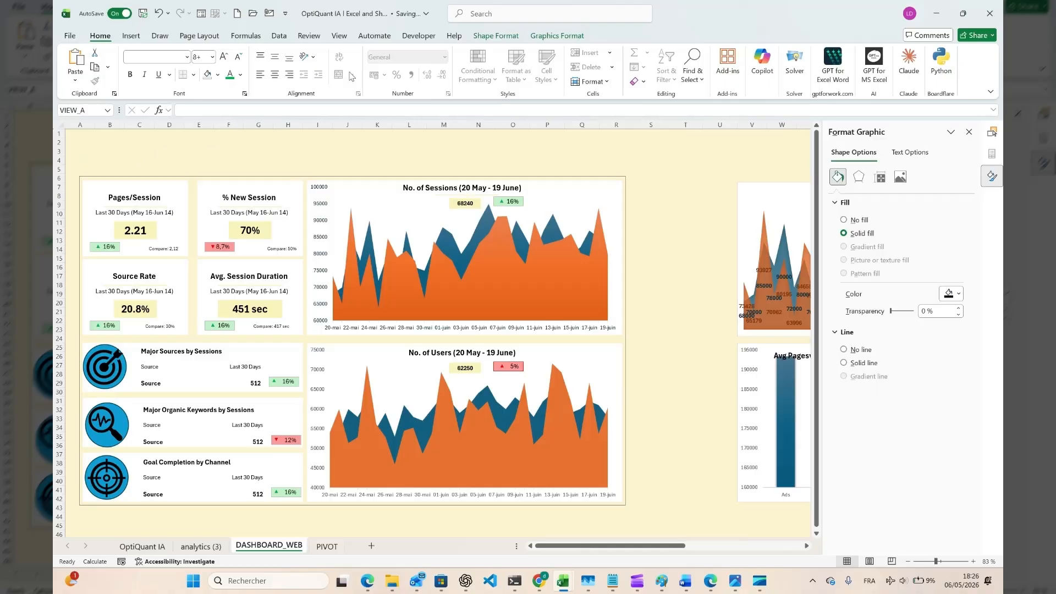
left_click(494, 36)
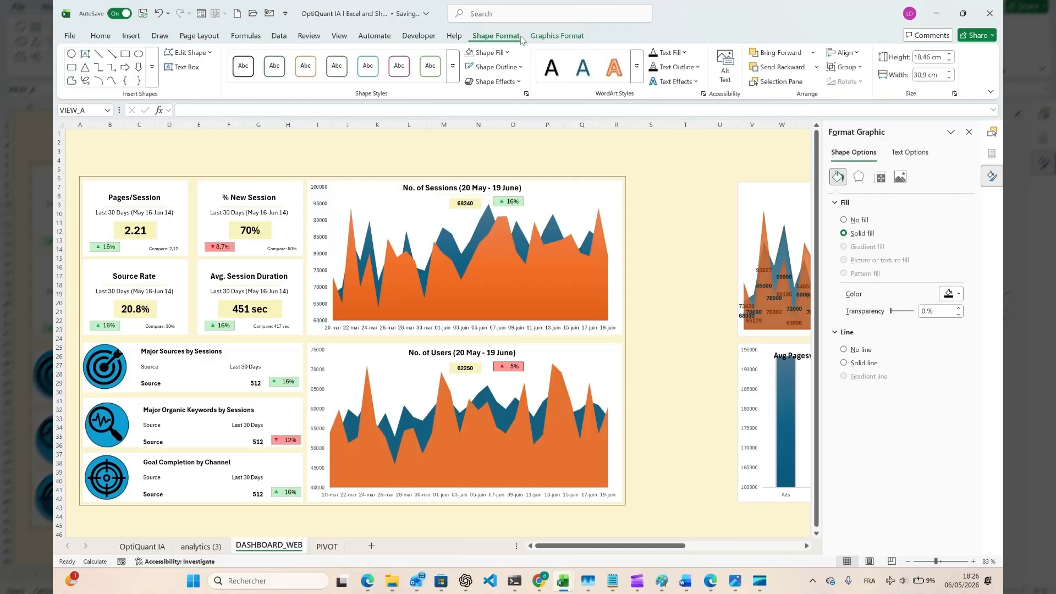
left_click(556, 36)
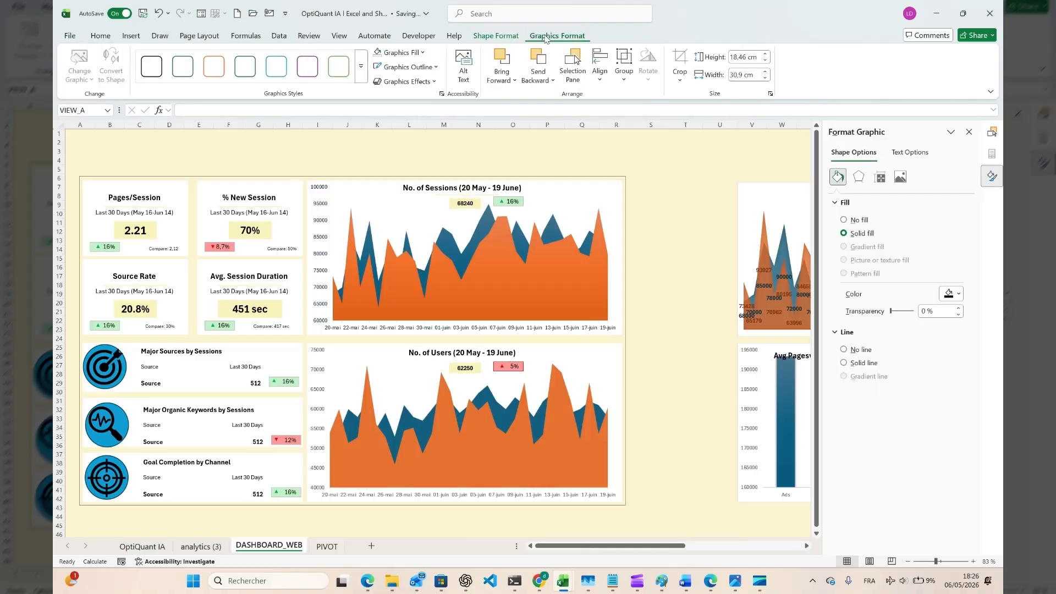
left_click(495, 36)
Step: Draw a rectangle about 14.3 by 1.5 cm above the Pages/Session and % New Session cards
left_click(129, 36)
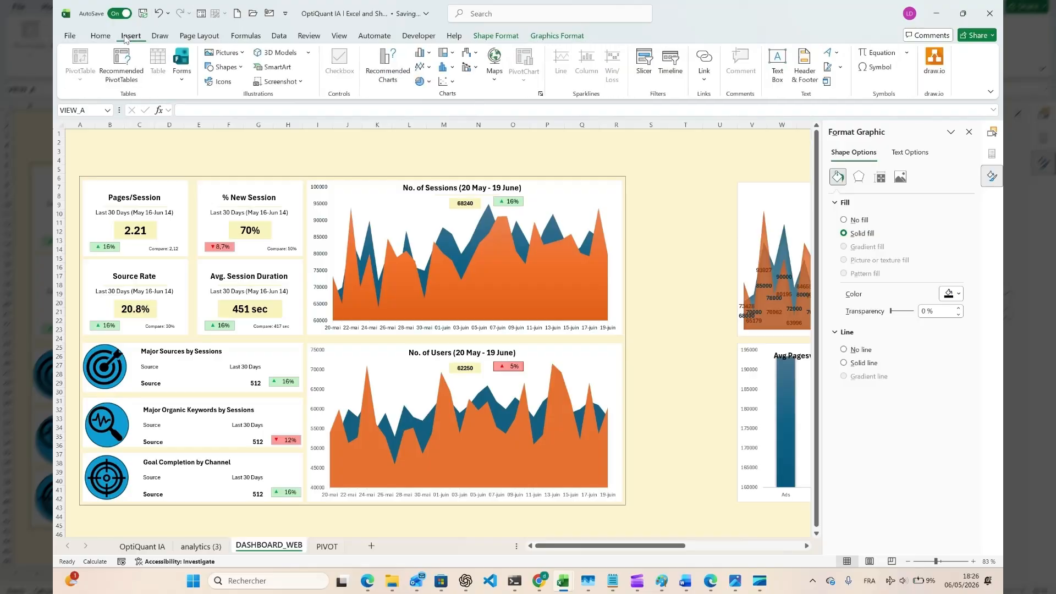
left_click(239, 69)
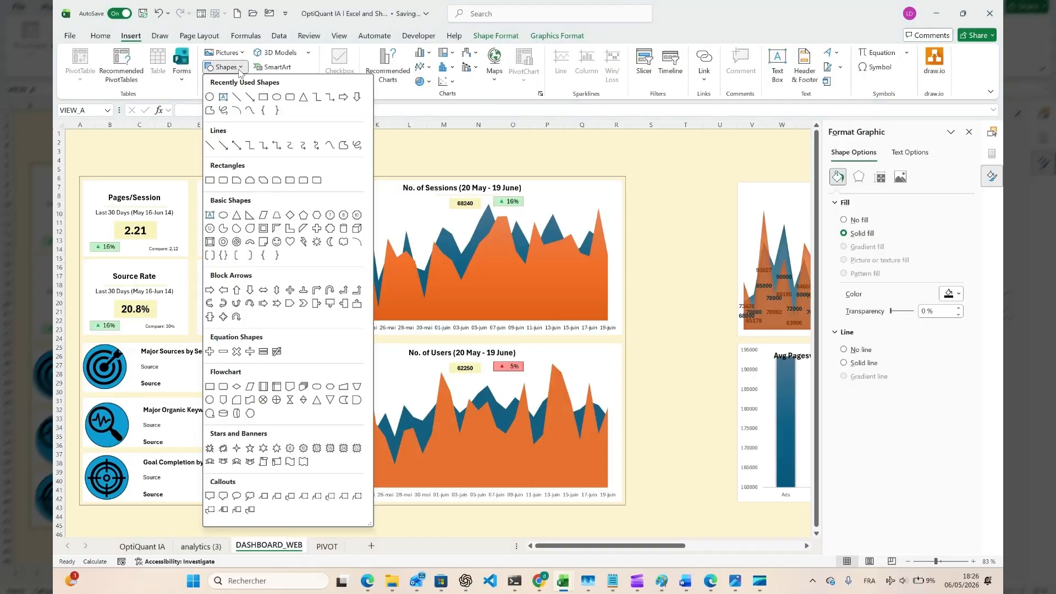
left_click(210, 181)
left_click_drag(82, 147, 333, 174)
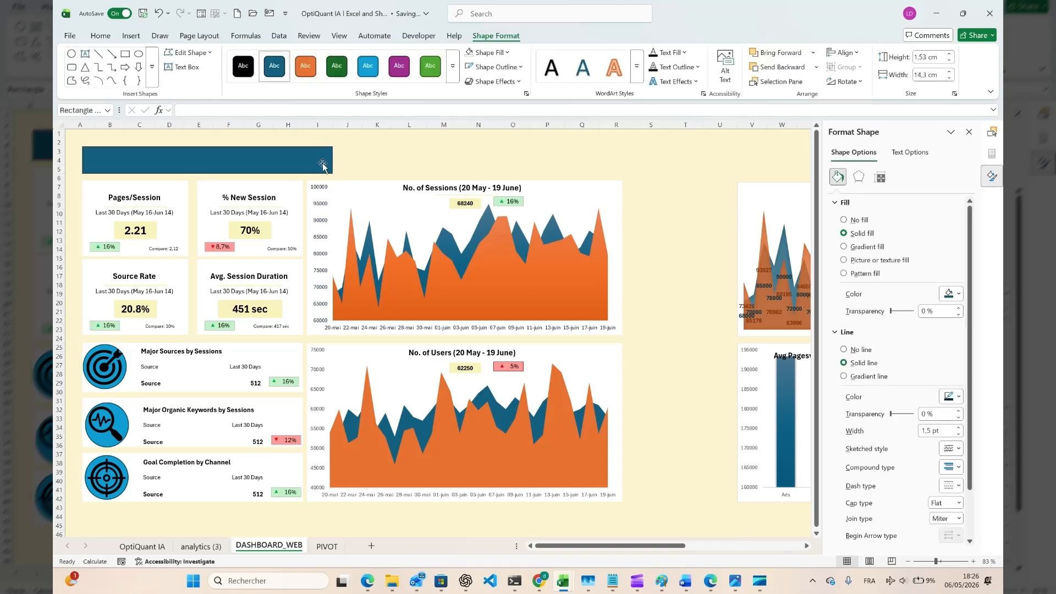
Step: Duplicate the blue header rectangle and place the copy above the No. of Sessions chart, aligned with its right edge
left_click(103, 36)
left_click(693, 72)
left_click(708, 246)
key("ctrl+d")
left_click_drag(263, 160, 532, 152)
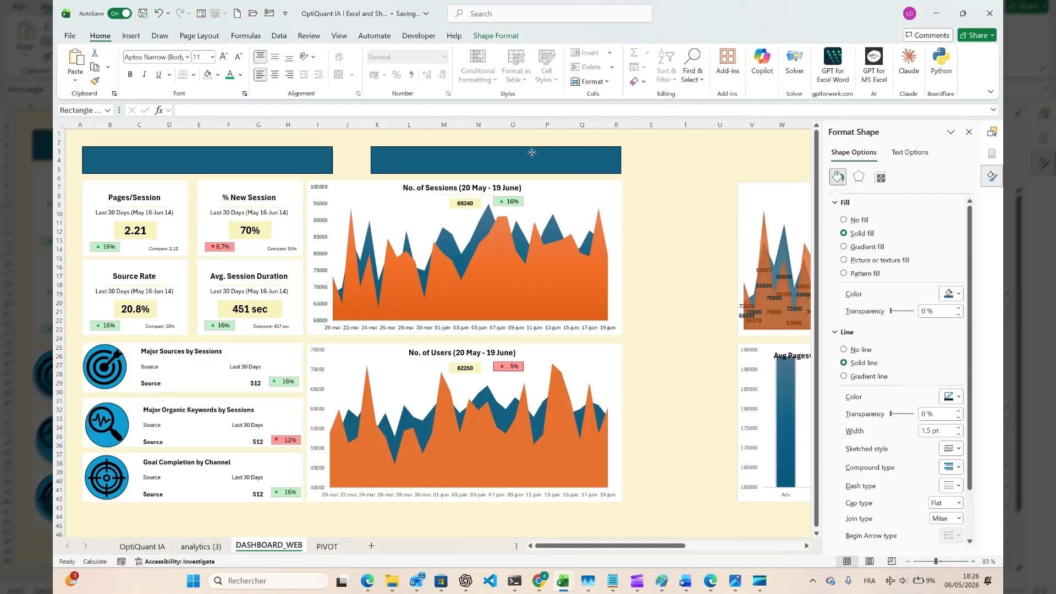
Step: Try widening both blue header rectangles together
left_click(266, 159, "ctrl")
left_click_drag(333, 160, 358, 162)
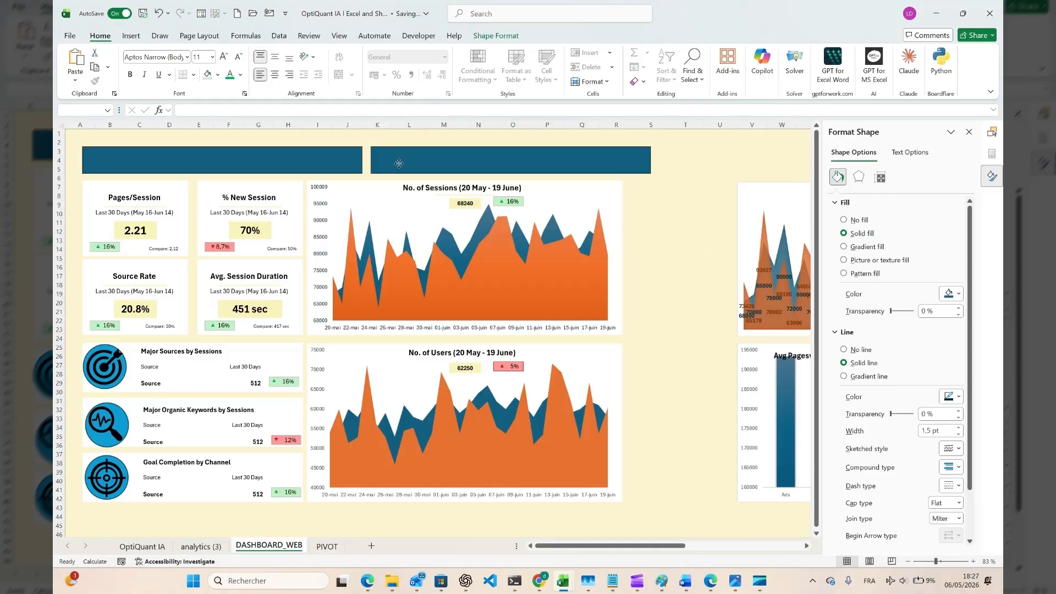
key("ctrl+z")
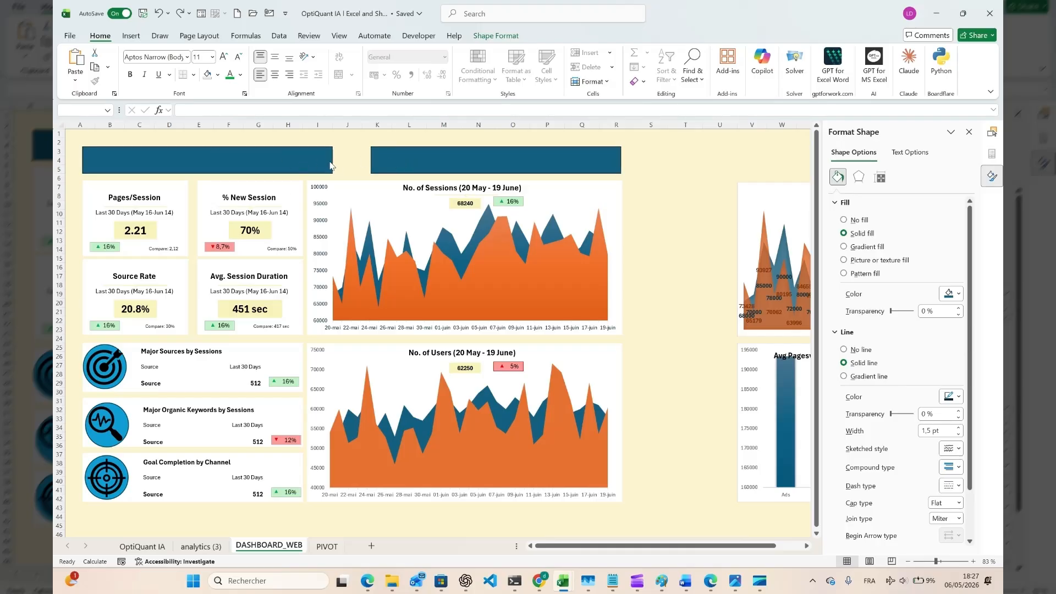
Step: Adjust the first header rectangle's right edge and set its width to 13 cm
mouse_move(331, 165)
left_mouse_down()
mouse_move(355, 164)
mouse_move(345, 160)
left_mouse_up()
left_click(384, 143)
left_click(355, 160)
scroll(344, 160, "up", 3, "ctrl")
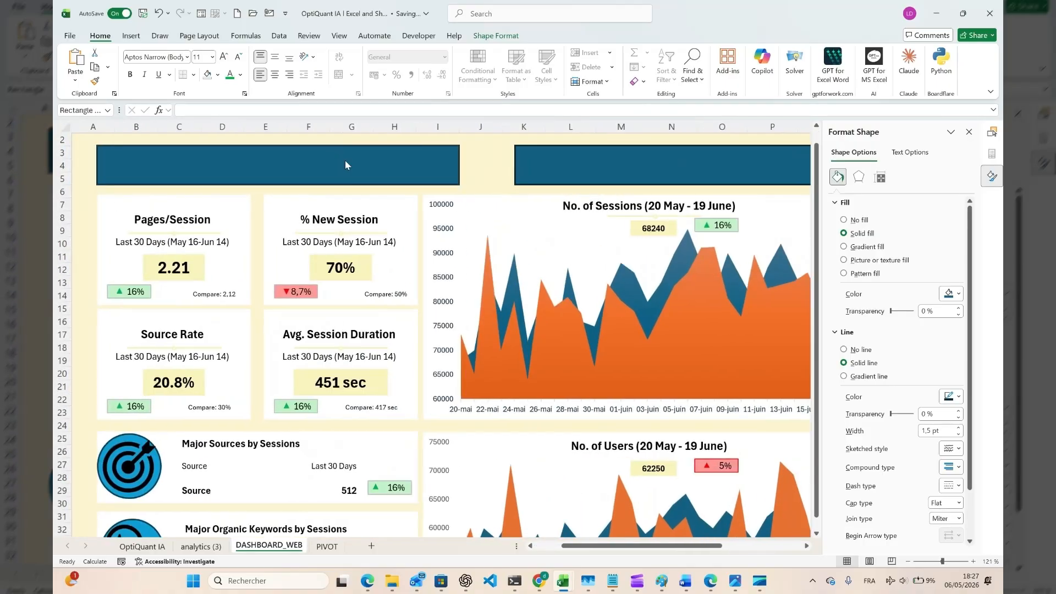
left_click(496, 35)
left_click(927, 75)
type("13")
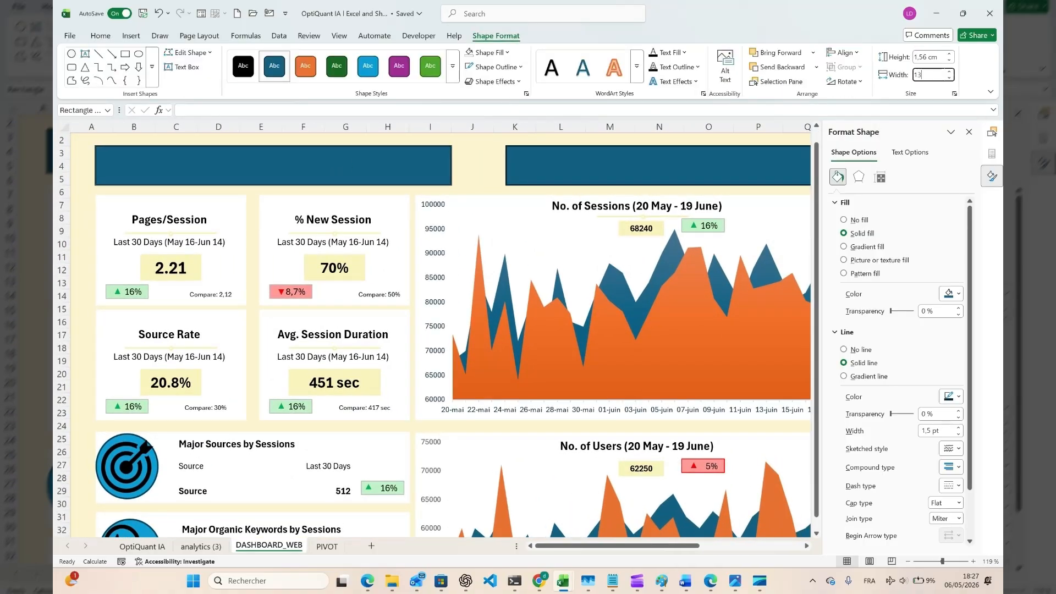
key("Return")
Step: Set the first header rectangle's width to 14.5 cm after trying a larger width
left_click(927, 75)
key("BackSpace")
type("14")
key("Return")
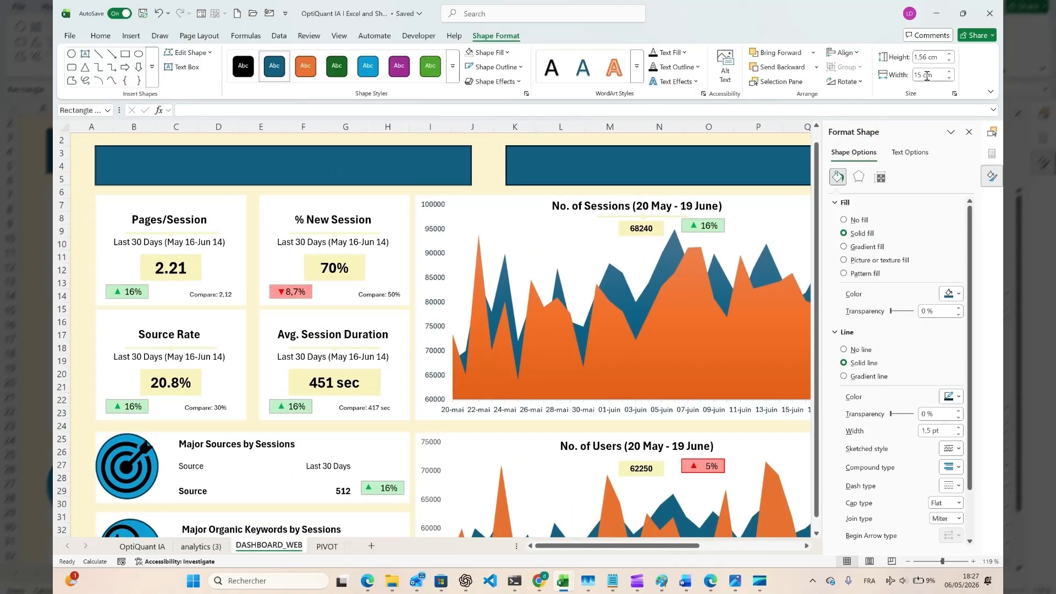
type("4,5")
key("Return")
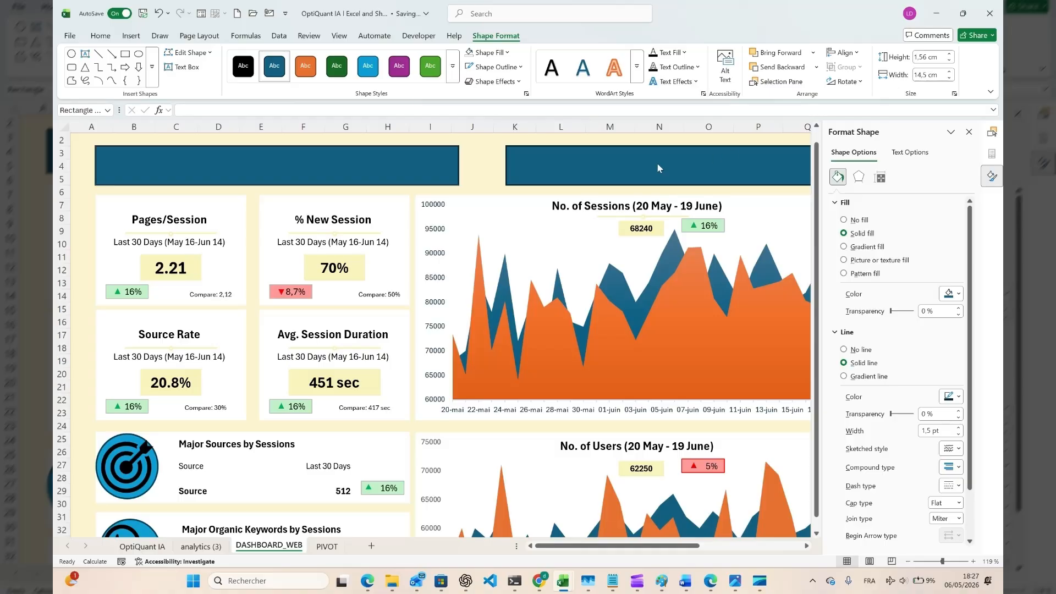
Step: Delete the second header rectangle and replace it with a copy of the first one above the sessions chart
scroll(658, 167, "down", 4, "ctrl")
left_click(500, 164)
key("Delete")
left_click(263, 154)
left_click_drag(262, 154, 513, 154, "ctrl")
Step: Resize the first header rectangle to about 14.6 cm wide, leaving a gap before the second one
mouse_move(330, 156)
left_mouse_down()
mouse_move(306, 158)
mouse_move(319, 161)
left_mouse_up()
left_click(299, 158)
scroll(313, 160, "up", 4, "ctrl")
scroll(279, 162, "down", 2, "ctrl")
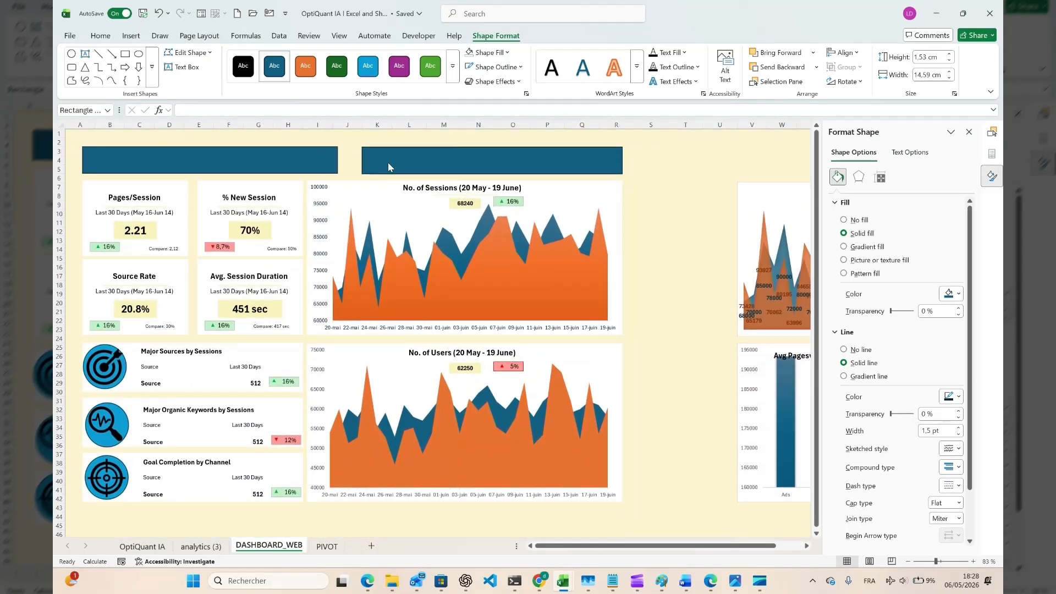
Step: Set the first header rectangle's width to 15.5 cm after trying 16 cm
left_click(605, 173)
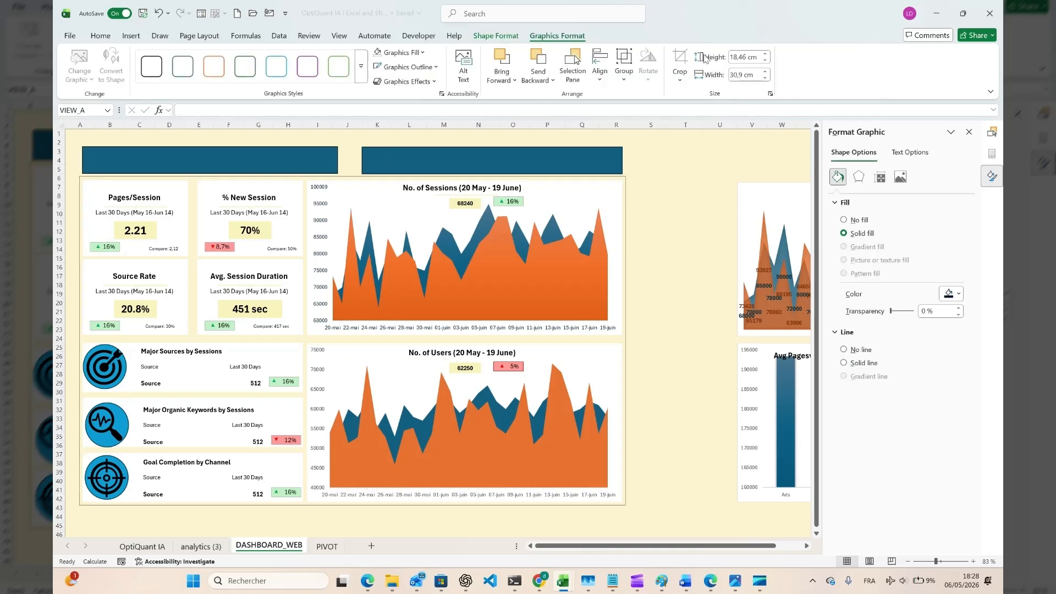
left_click(650, 195)
left_click(332, 159)
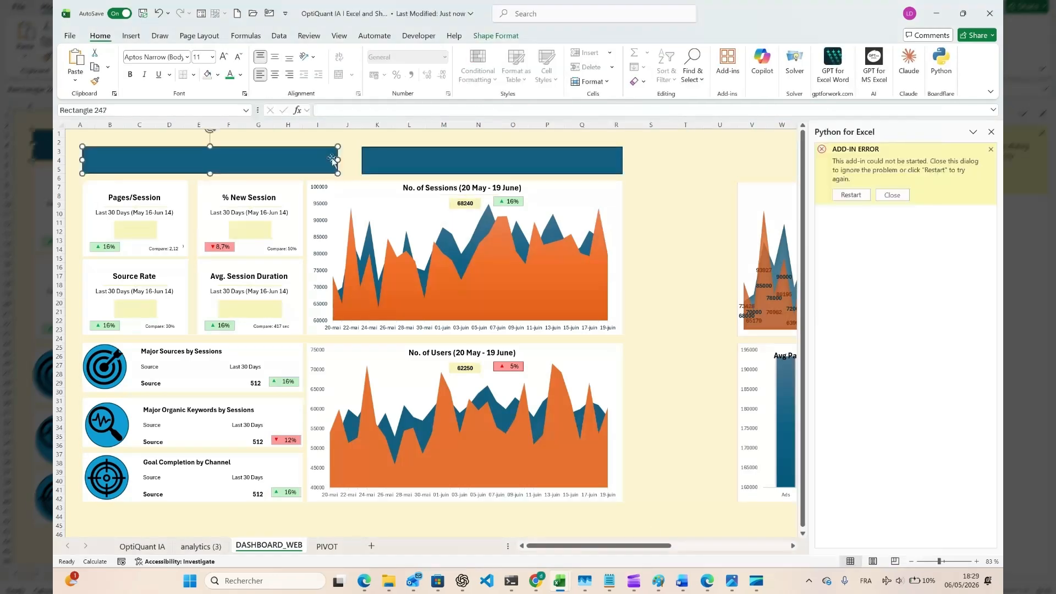
scroll(337, 158, "up", 2, "ctrl")
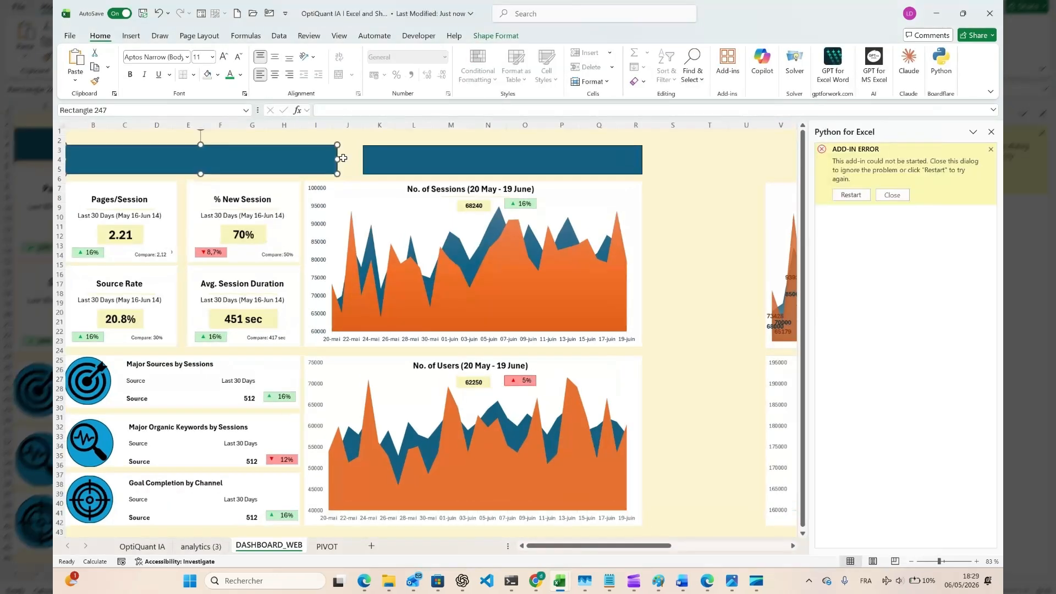
left_click(496, 35)
left_click(929, 75)
type("16")
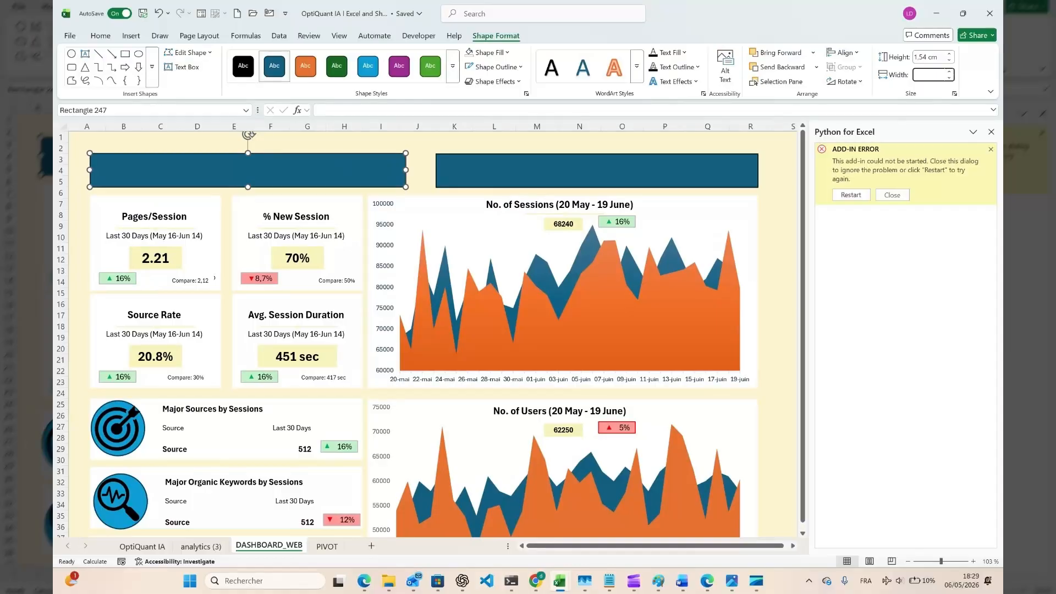
key("Return")
triple_click(929, 75)
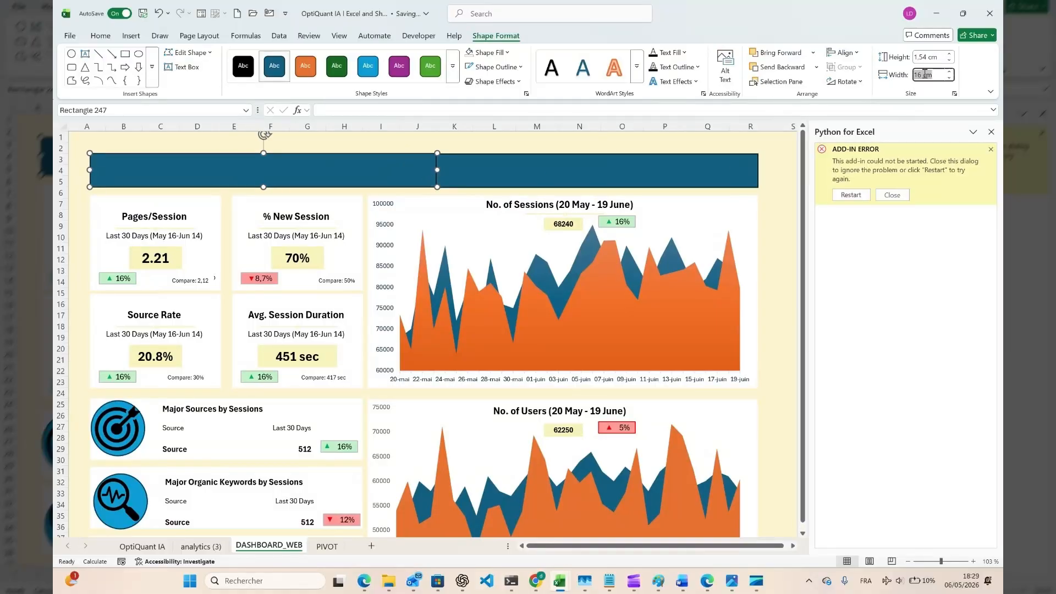
type("15,5")
key("Return")
Step: Align the top edges of the two header rectangles
left_click(484, 170)
left_click(394, 170, "ctrl")
left_click(842, 52)
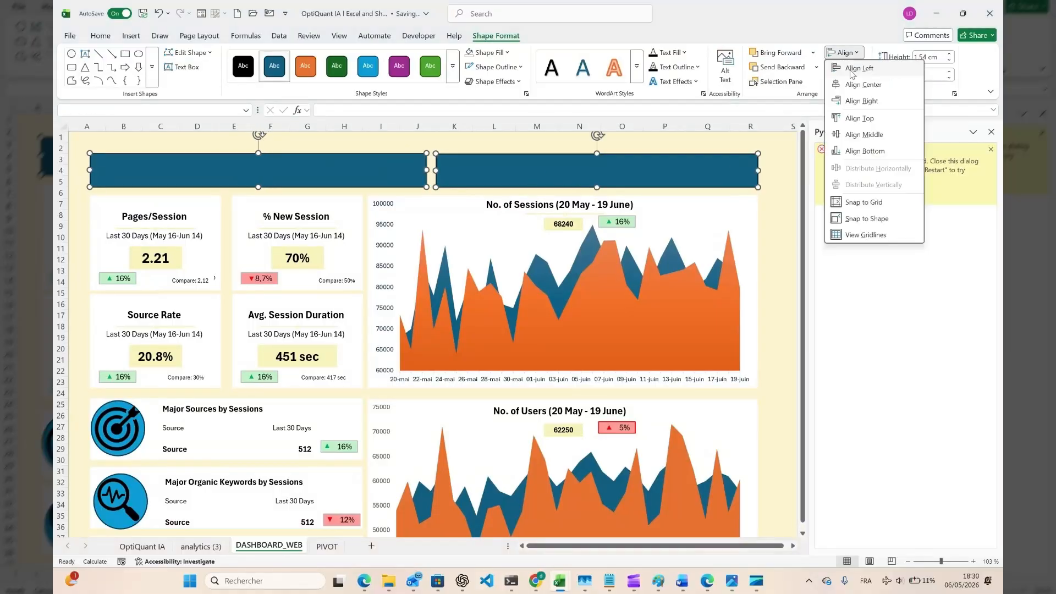
left_click(862, 118)
Step: Give both header rectangles a white fill and remove their outlines
left_click(159, 216)
left_click(84, 147)
left_click(122, 167)
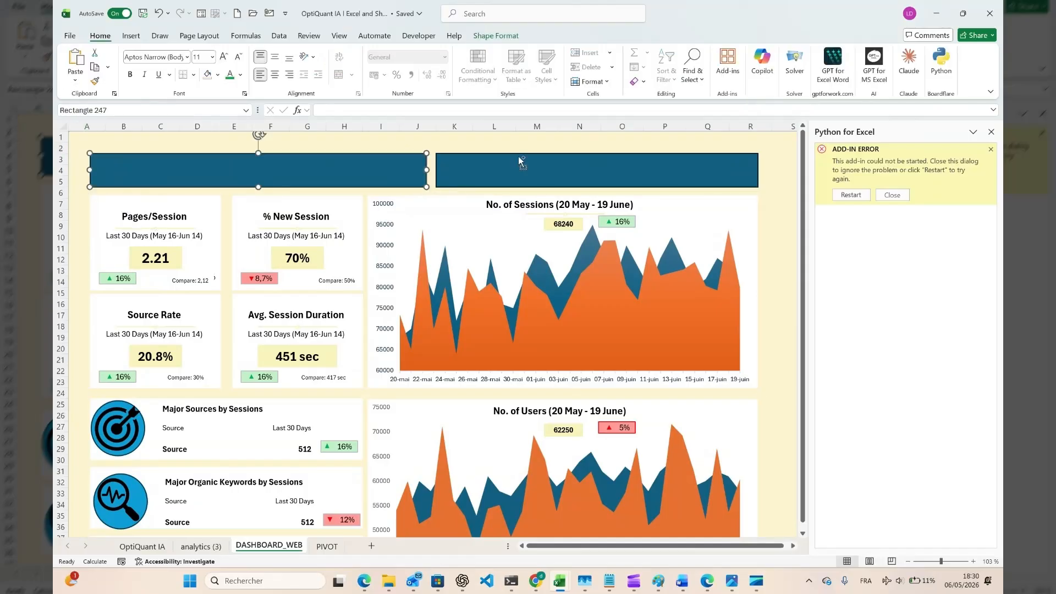
left_click(520, 158, "ctrl")
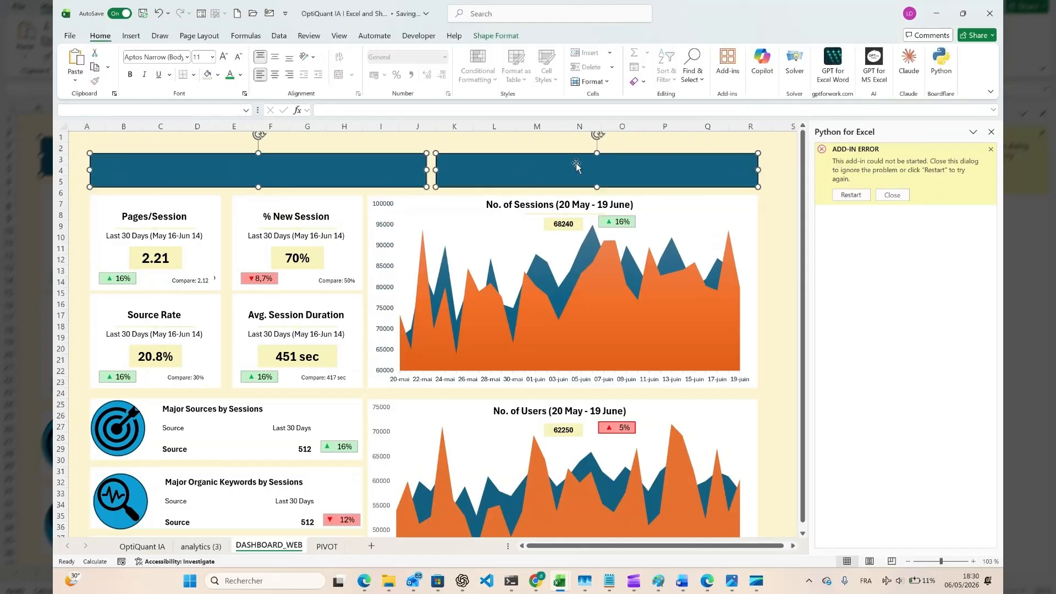
left_click(522, 169)
left_click(452, 66)
left_click(243, 165)
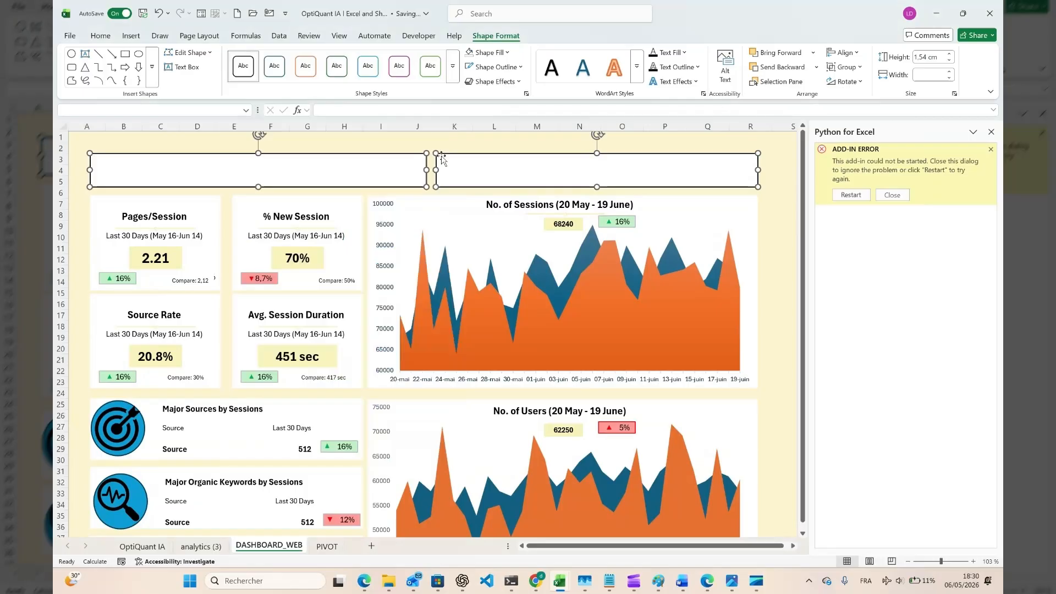
left_click(516, 70)
left_click(487, 309)
left_click(462, 148)
Step: Show the size and properties settings for the header shapes and enter "VIEW A" in the first header rectangle
right_click(478, 166)
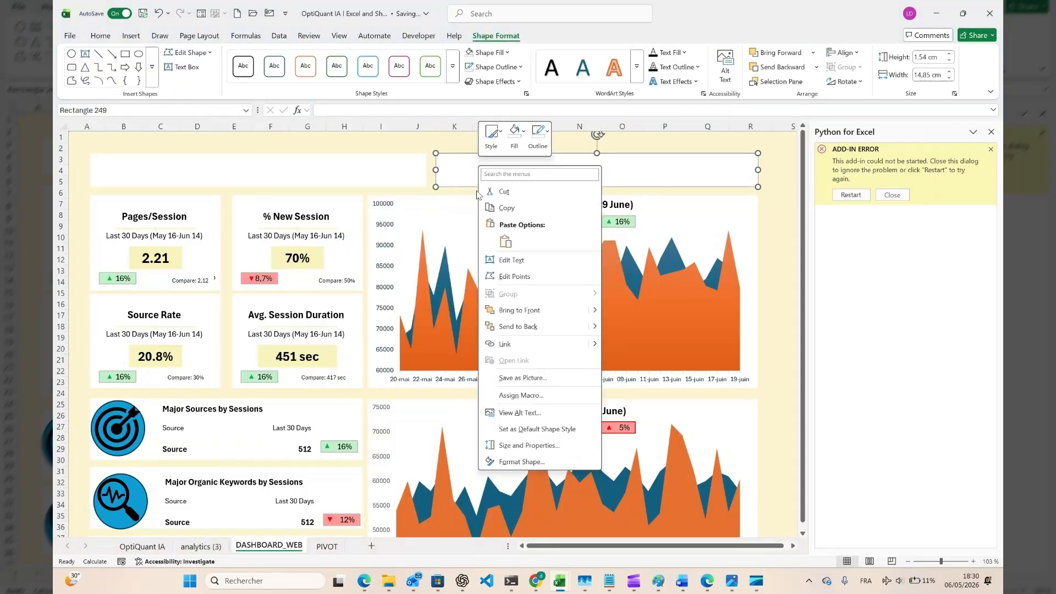
left_click(540, 448)
left_click(281, 177)
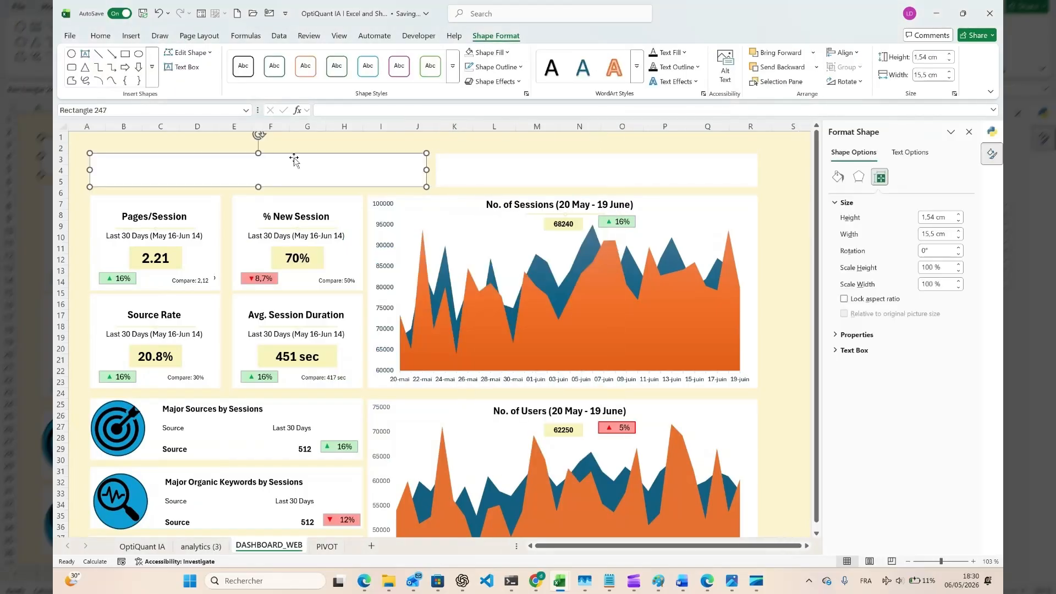
type("VIEW A")
Step: Format the VIEW A text as bold, size 28, centred horizontally and vertically in its rectangle
key("ctrl+a")
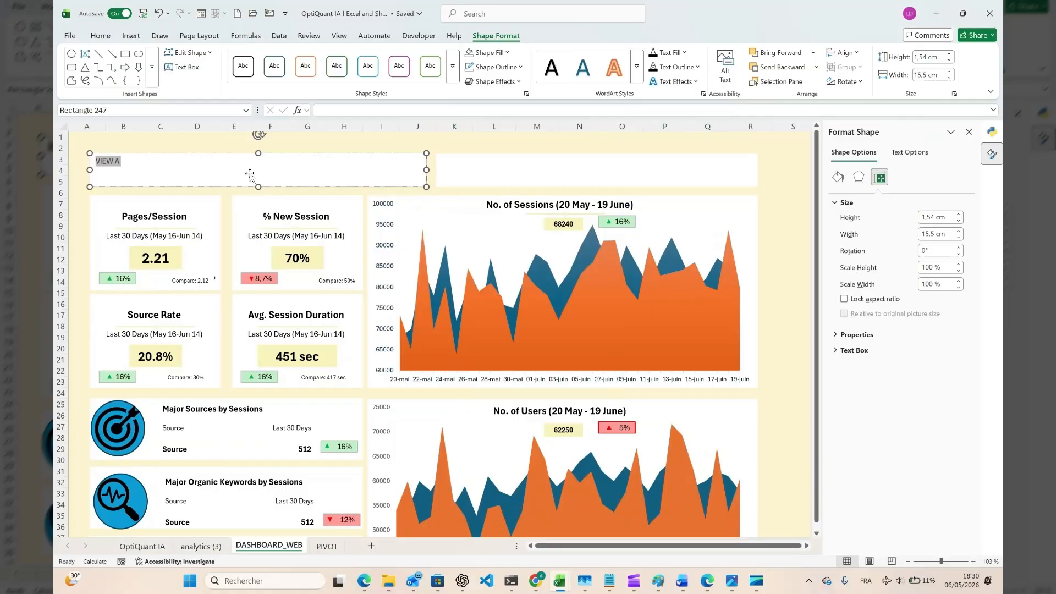
left_click(101, 37)
left_click(275, 57)
left_click(275, 75)
triple_click(224, 57)
double_click(224, 56)
double_click(225, 56)
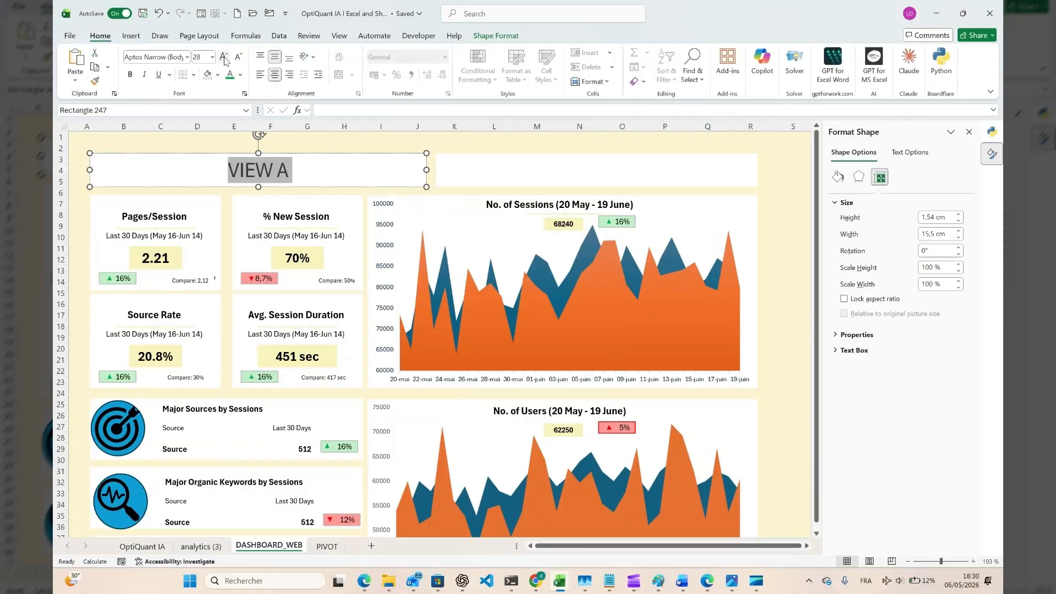
left_click(130, 75)
Step: Label the header rectangle above the sessions chart "VIEW D" in bold, size 28, centred both ways
left_click(493, 175)
left_click(493, 175)
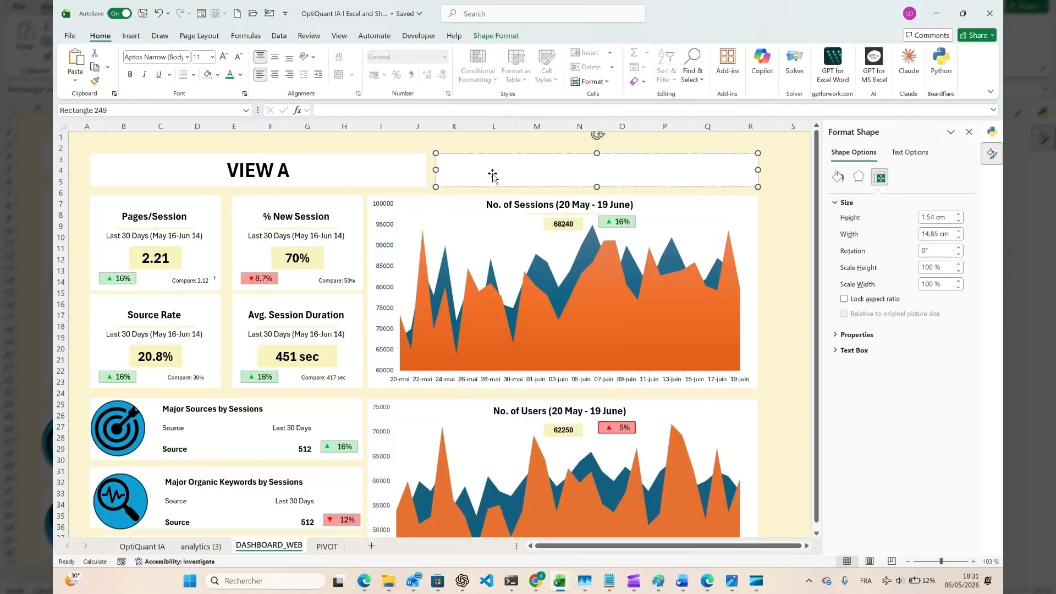
key("ctrl+a")
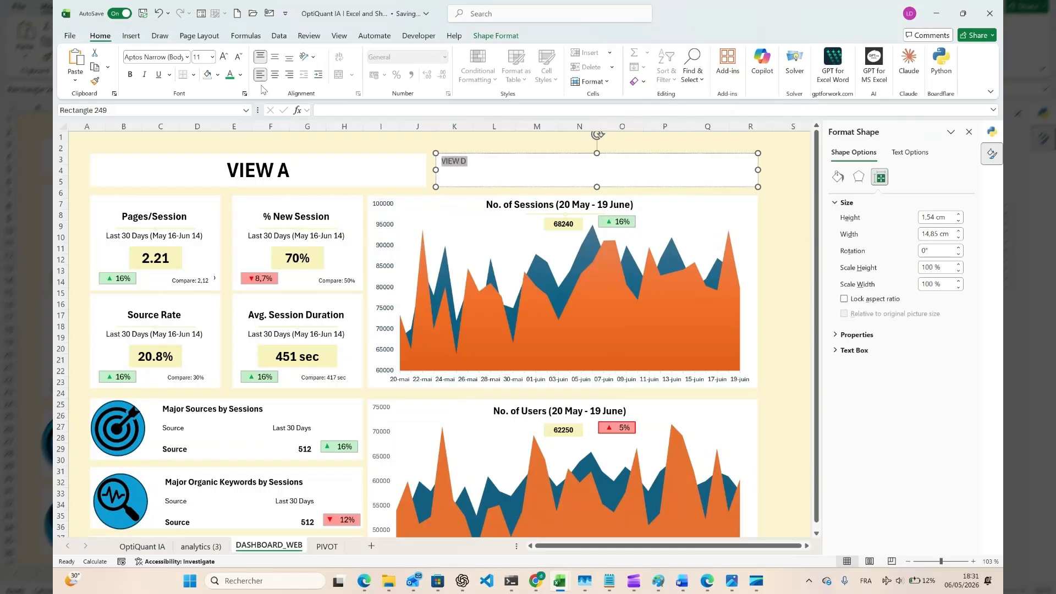
triple_click(223, 56)
triple_click(224, 57)
left_click(258, 163)
left_click(471, 166)
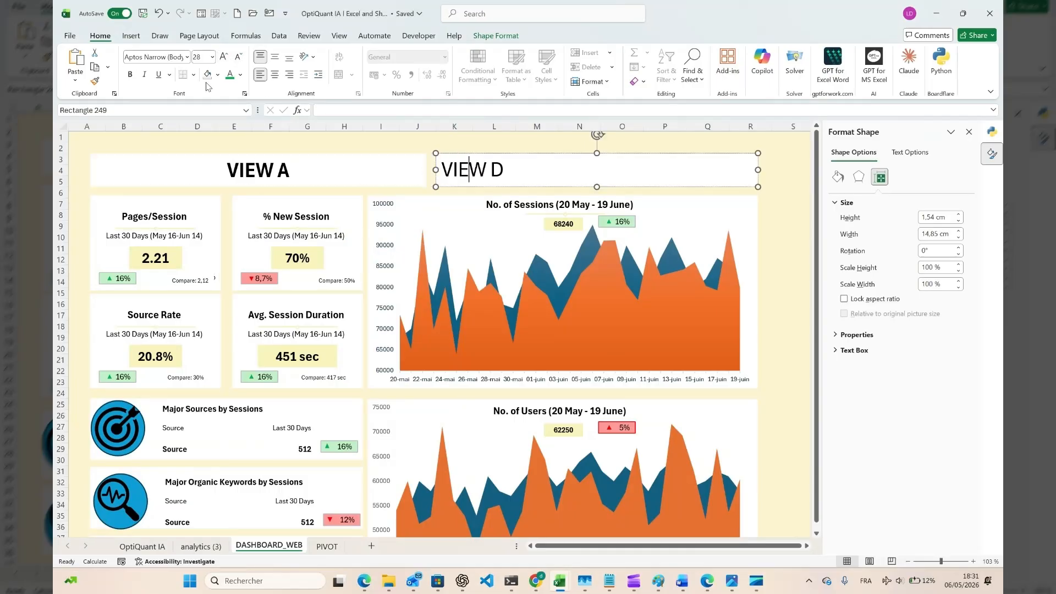
key("ctrl+a")
left_click(130, 74)
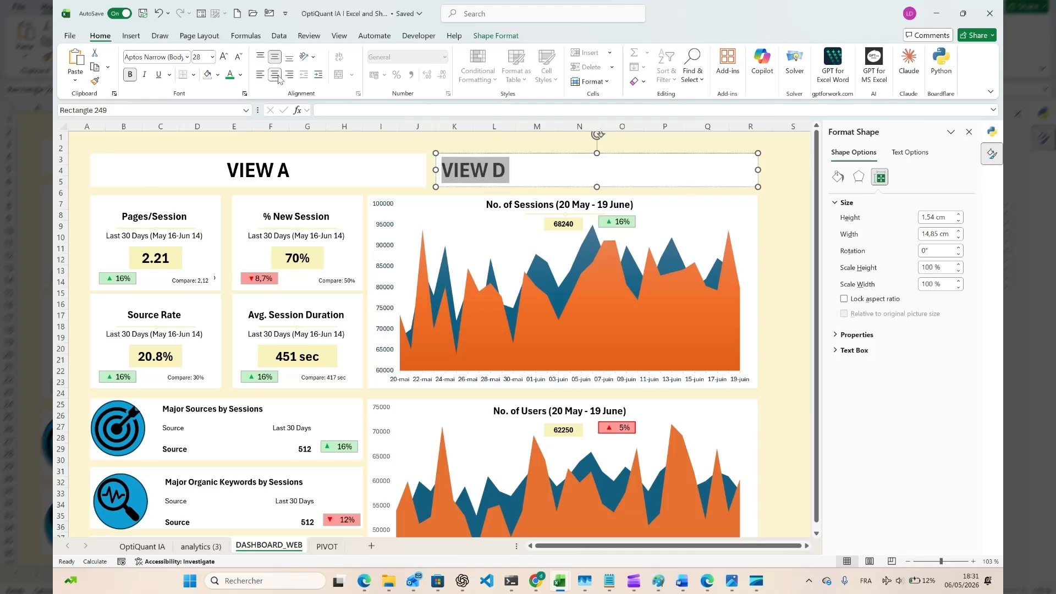
left_click(275, 75)
Step: Insert three rows at row 2 to make room above the VIEW A and VIEW D headers
left_click(401, 146)
left_click(61, 146)
key("ctrl+plus")
key("ctrl+plus")
key("ctrl+plus")
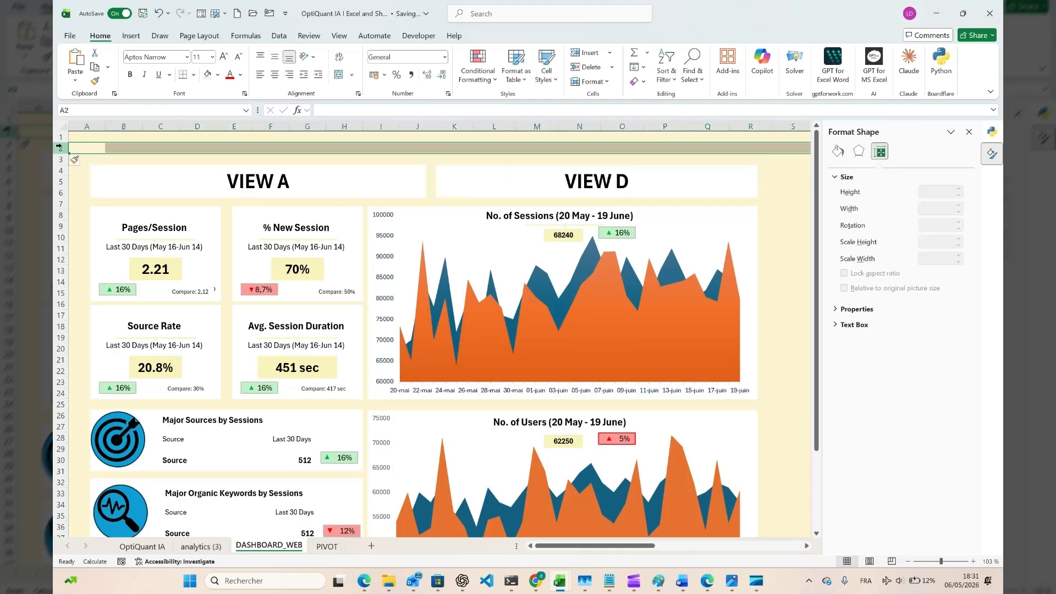
left_click(109, 163)
Step: Draw a rectangle about 30.8 cm wide and 1.5 cm high above the VIEW A and VIEW D headers
left_click(136, 39)
left_click(227, 67)
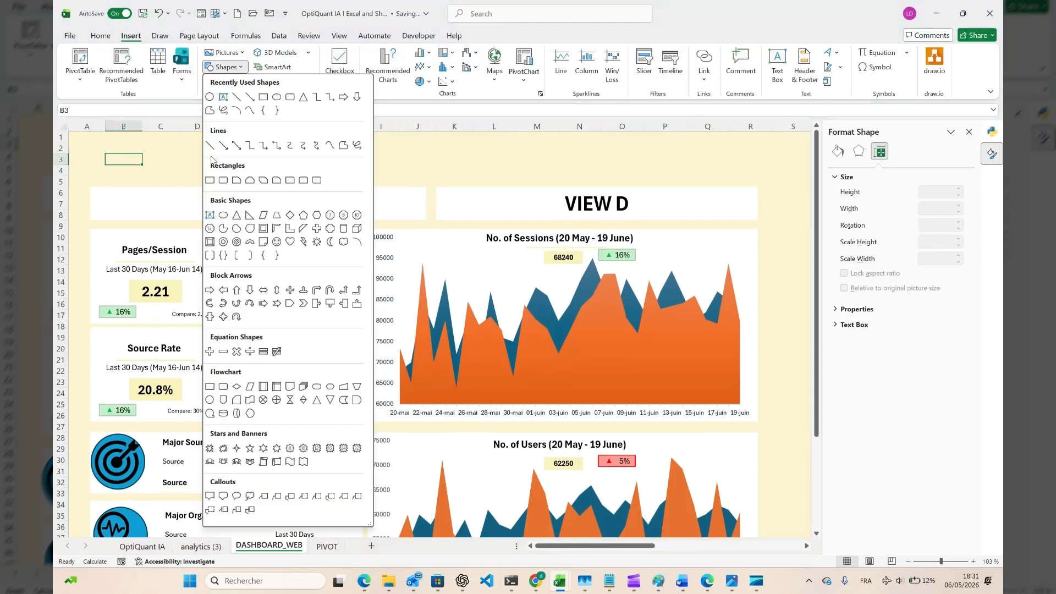
left_click(214, 165)
left_click_drag(90, 154, 760, 183)
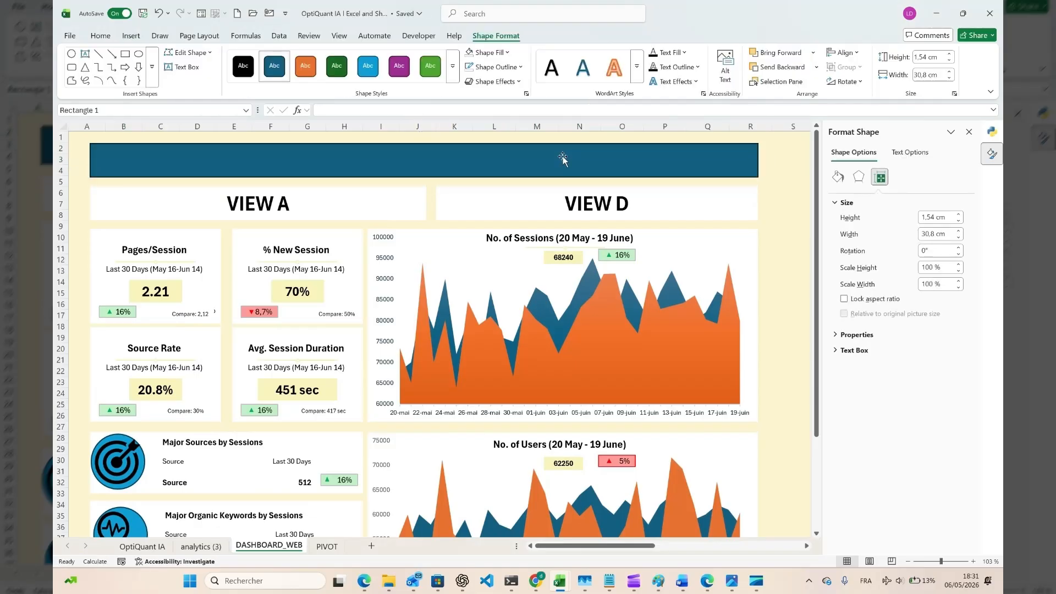
Step: Give the wide title rectangle a white solid fill and no line
left_click(837, 178)
left_click(854, 222)
left_click(860, 234)
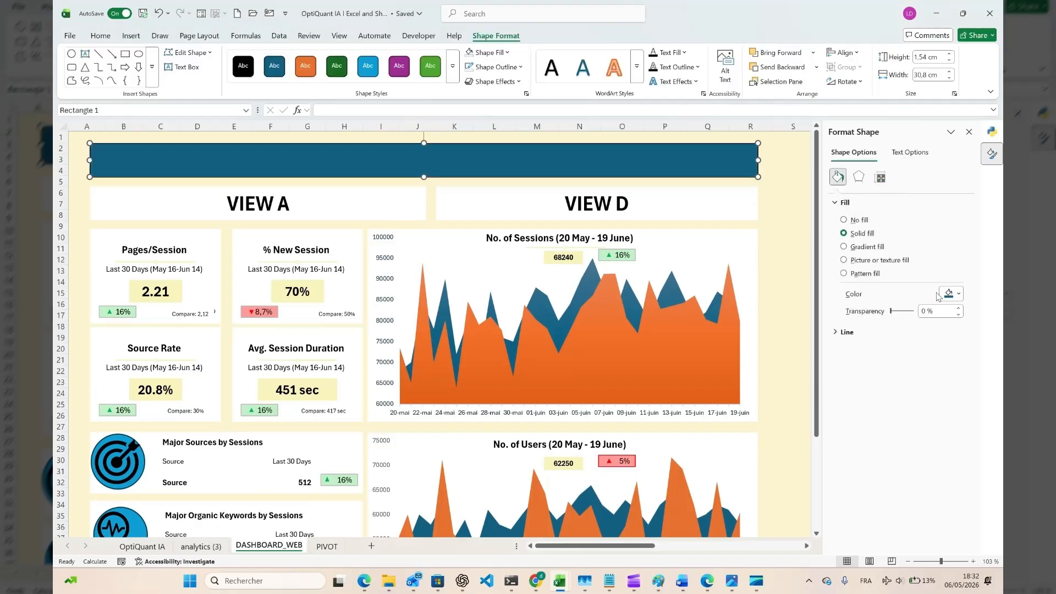
left_click(952, 295)
left_click(854, 350)
left_click(848, 332)
left_click(856, 351)
left_click(791, 226)
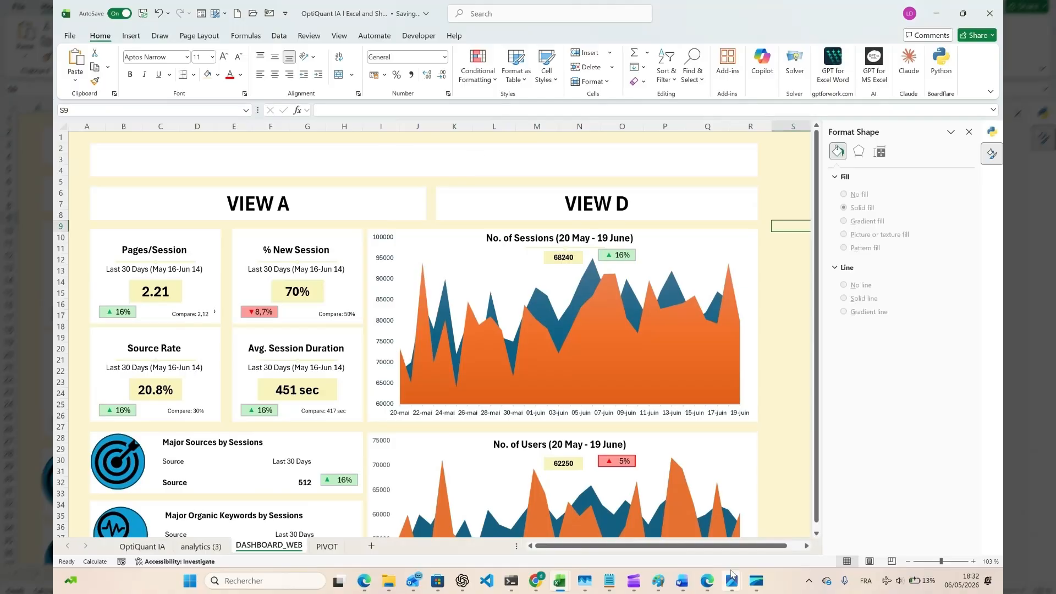
Step: Change the text colour in the wide title rectangle and enter "a" as trial text
left_click(405, 166)
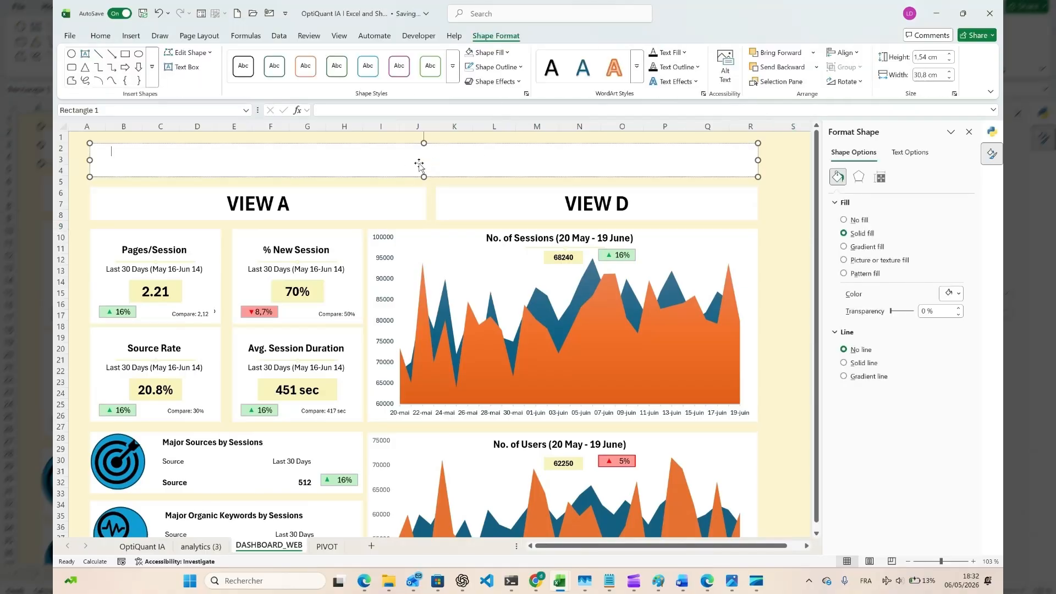
left_click(101, 36)
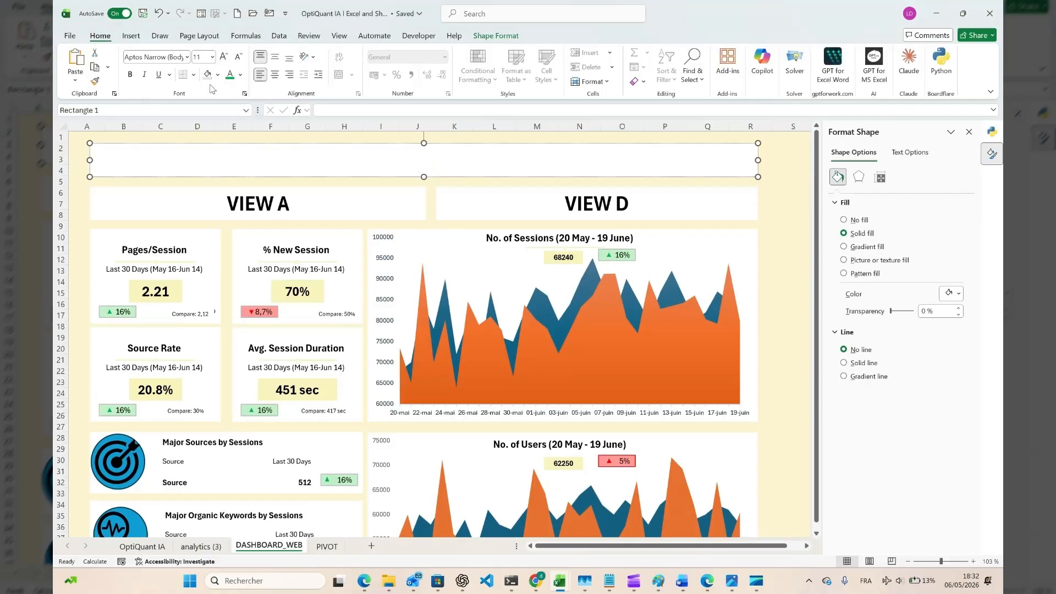
left_click(240, 74)
left_click(243, 149)
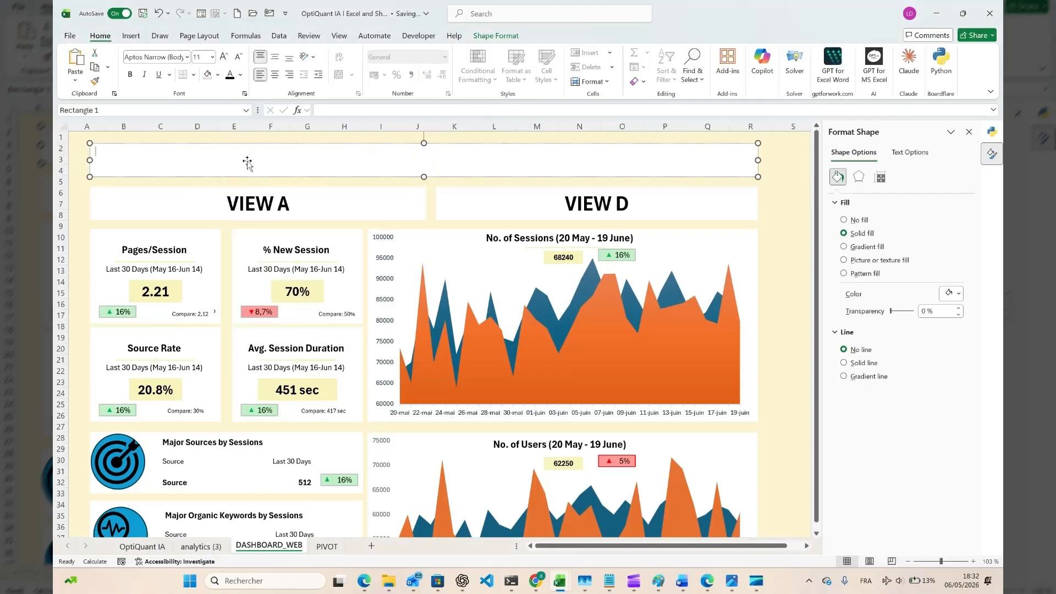
type("a")
Step: Try a black fill and a recently used cream fill on the wide title rectangle
left_click(958, 294)
left_click(869, 345)
left_click(958, 294)
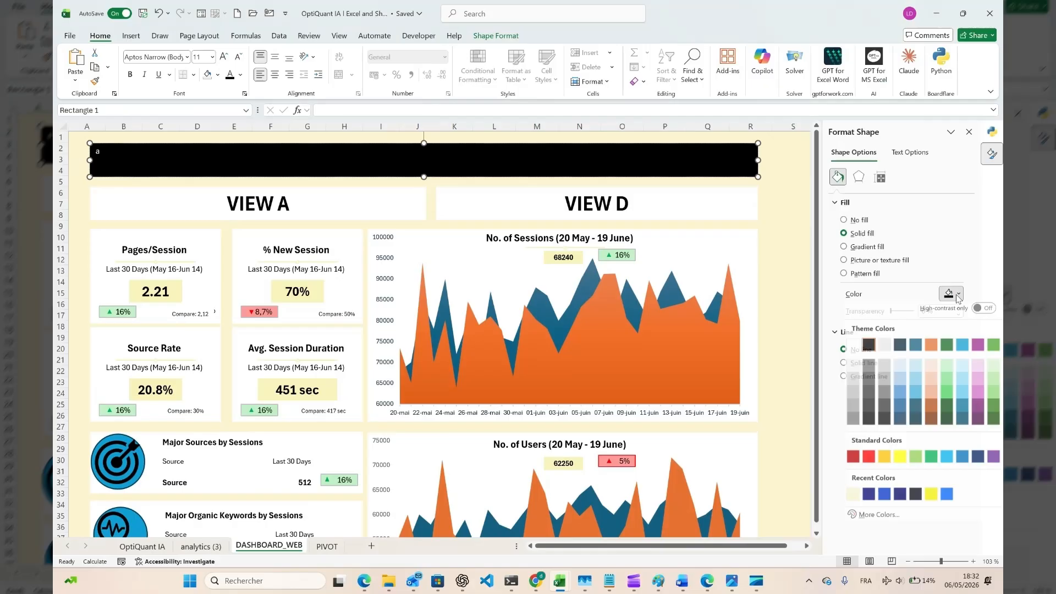
left_click(853, 494)
left_click(859, 177)
left_click(881, 177)
Step: Place a 30.8 cm wide copy of the VIEW A rectangle above both headers and retitle it "WEBSITE MONTHLY USAGE ANALYTICS DASHBOARD"
left_click(402, 204)
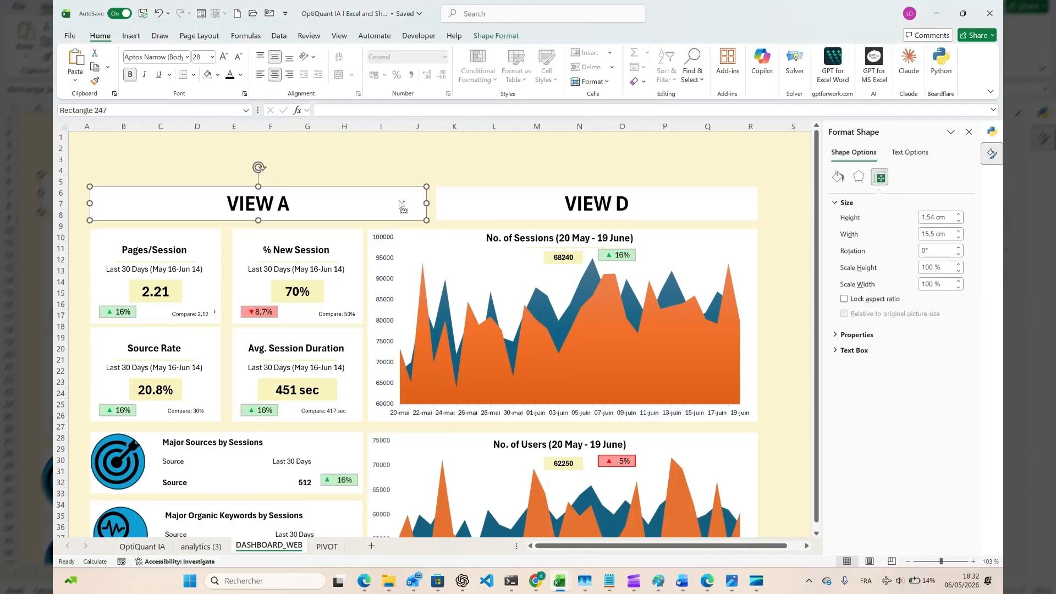
left_click_drag(402, 205, 758, 161, "ctrl")
triple_click(440, 163)
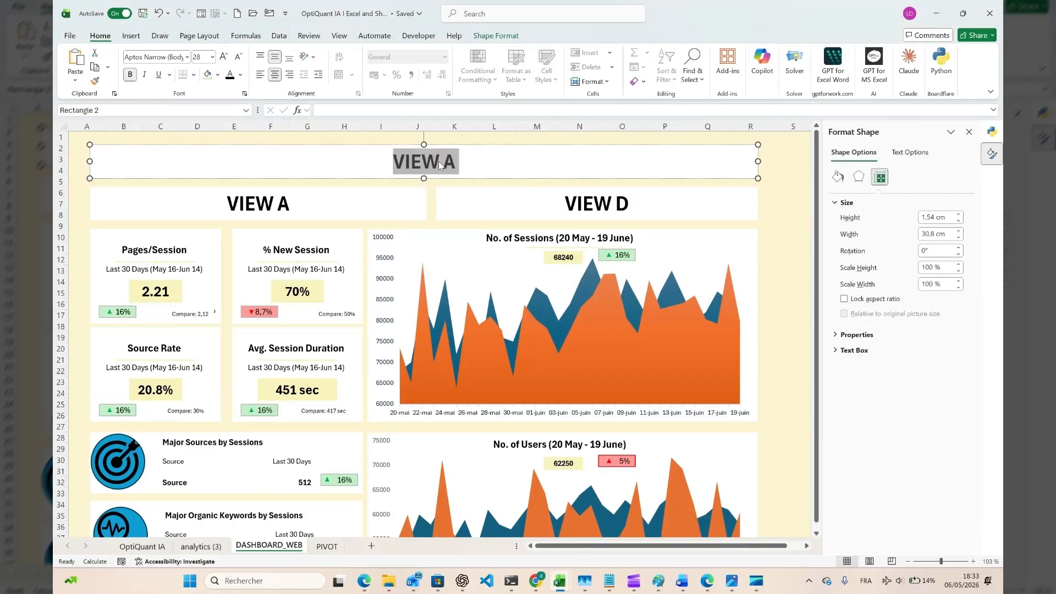
type("WEBSITE MONTHL")
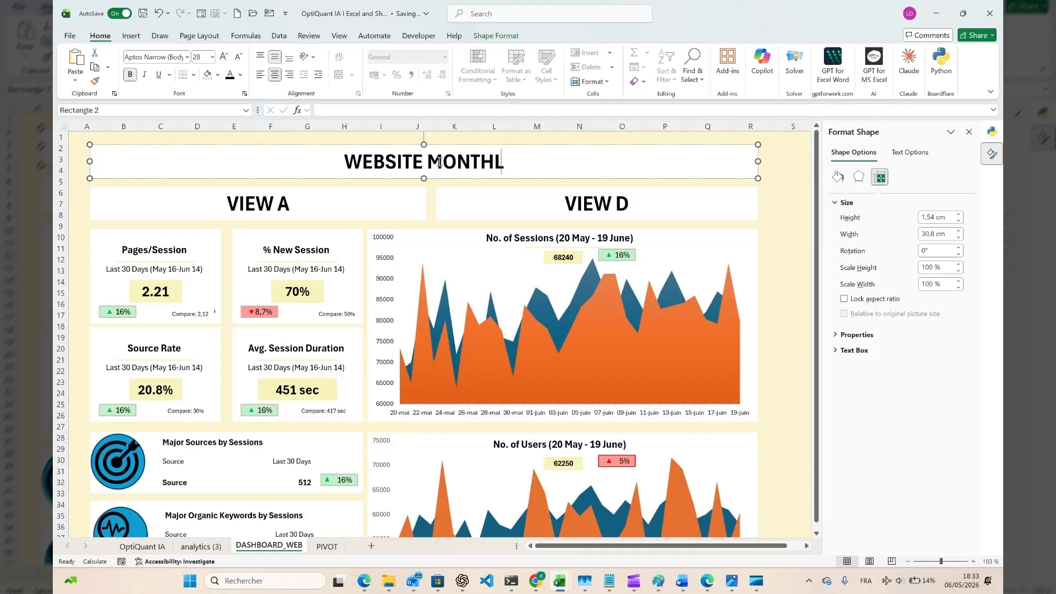
type("Y USAGE ANA")
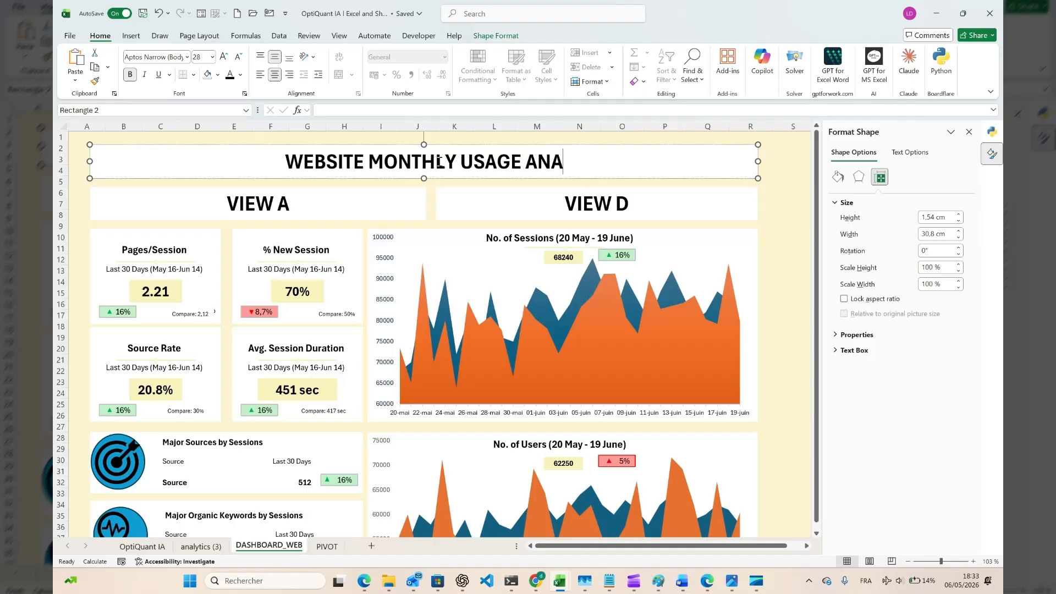
type("LYTICS DASHBOARD")
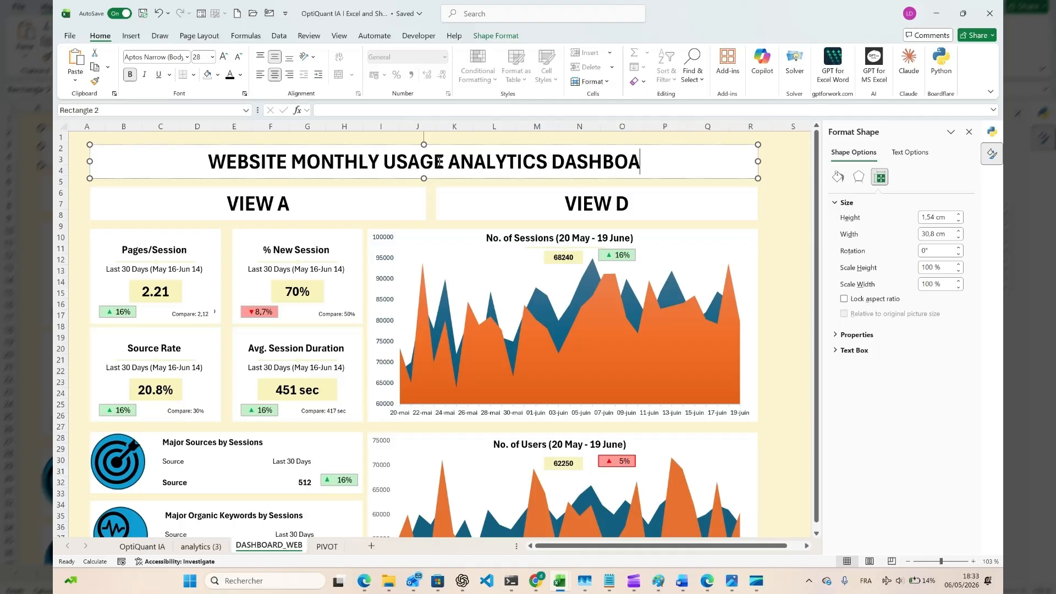
key("Escape")
key("Escape")
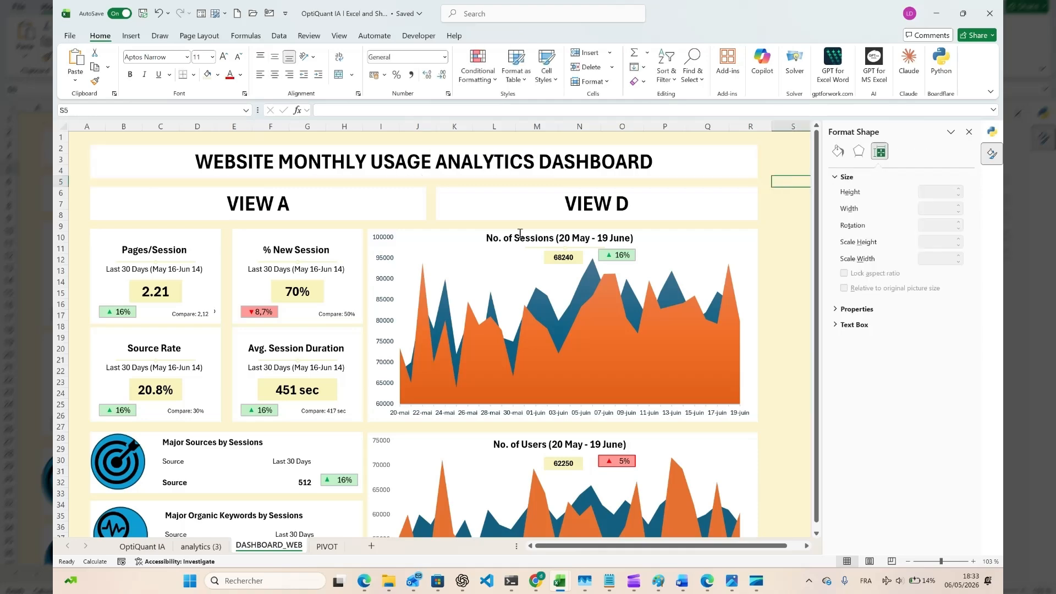
scroll(520, 233, "down", 3)
scroll(520, 233, "up", 3)
scroll(520, 234, "right", 1)
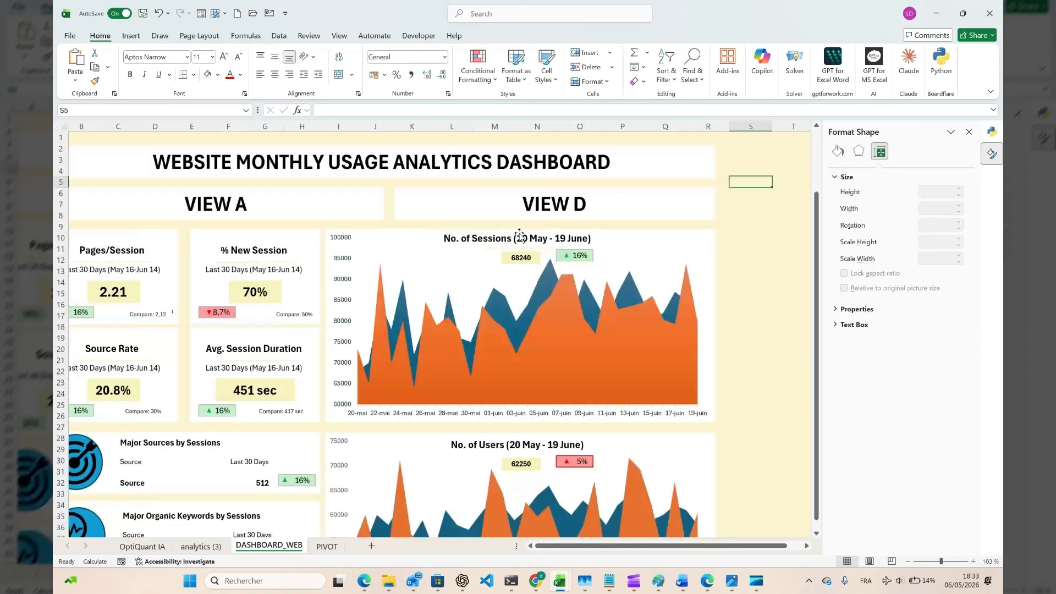
scroll(520, 234, "down", 3)
scroll(520, 234, "up", 3)
scroll(520, 234, "left", 1)
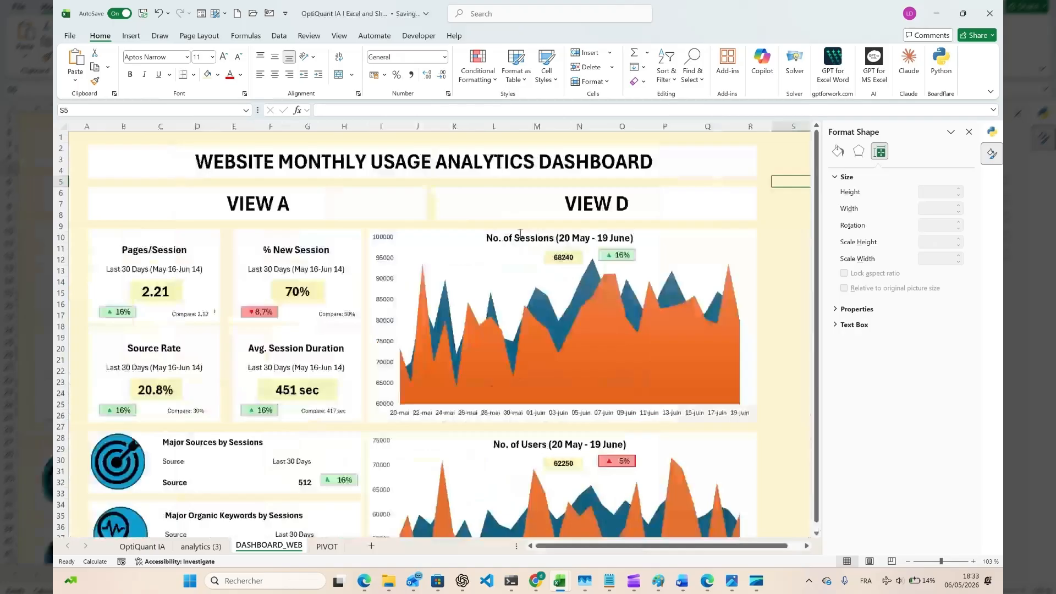
Step: Assign a new macro named handle_VIEW_A to the VIEW A rectangle and start an indented line in its body
left_click(294, 214)
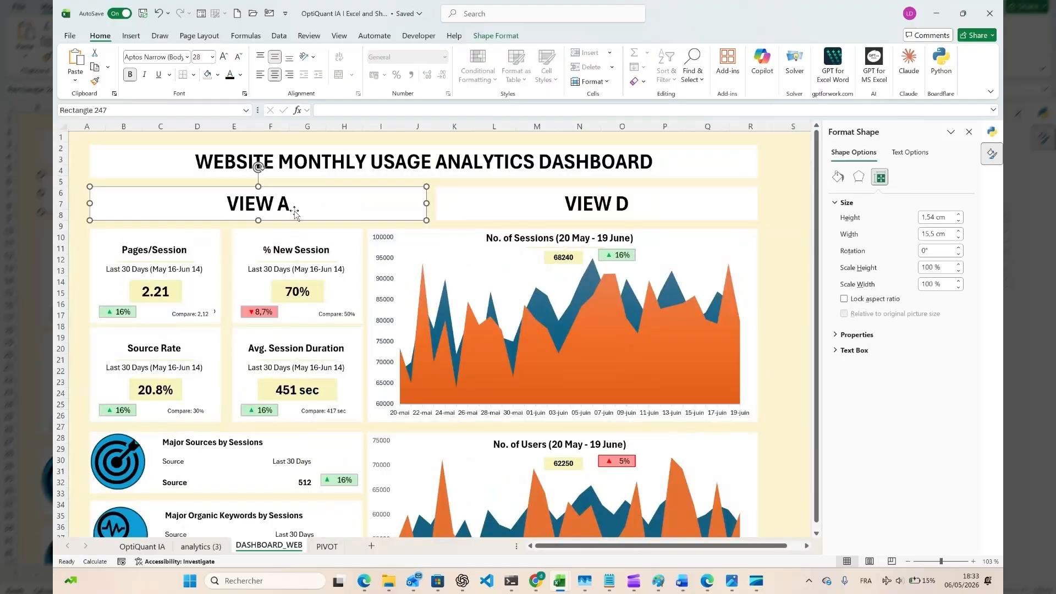
right_click(295, 215)
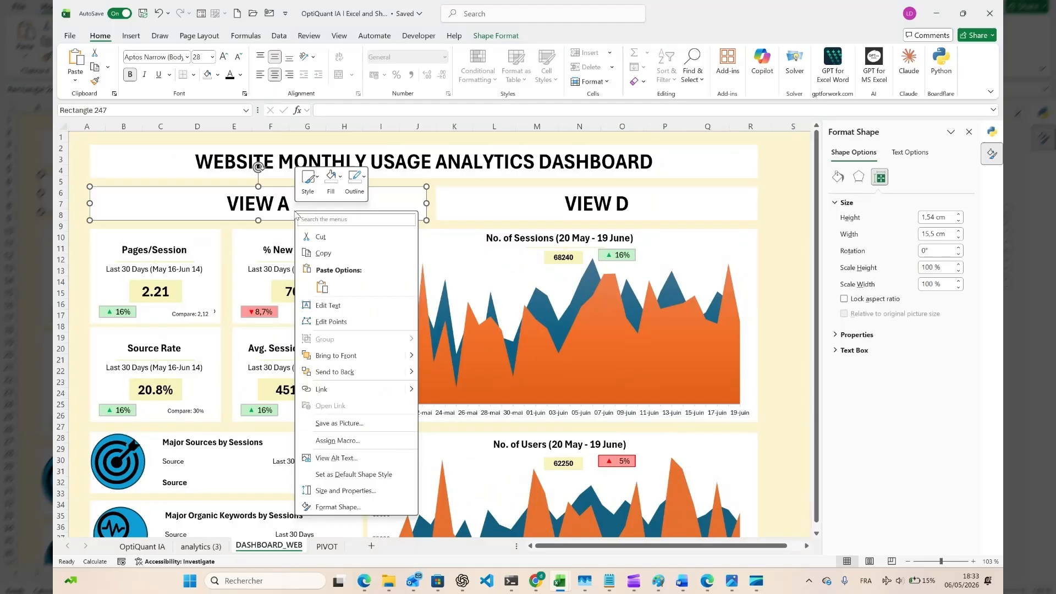
left_click(335, 438)
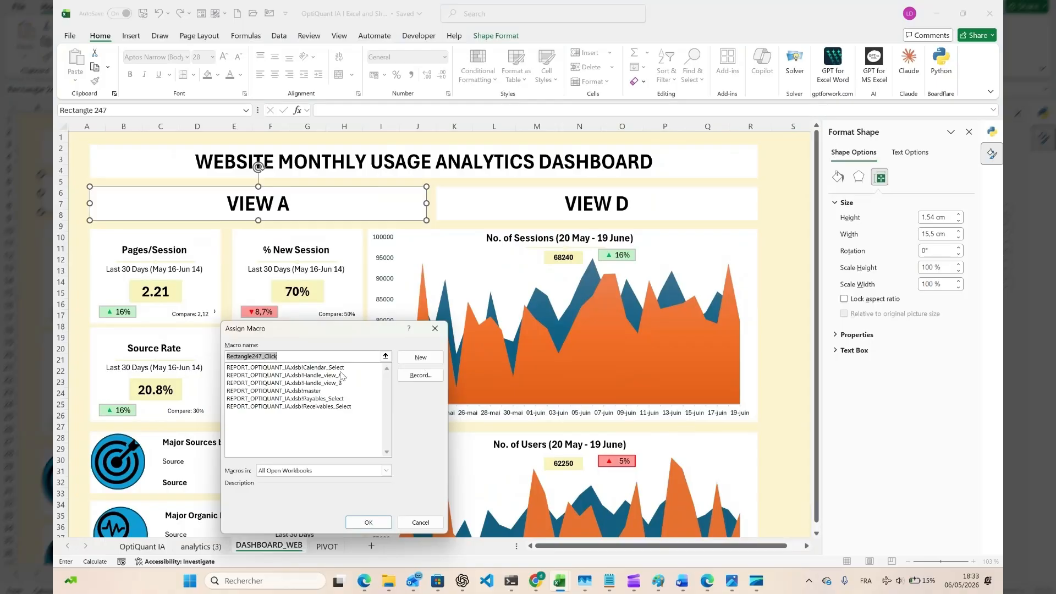
left_click(421, 357)
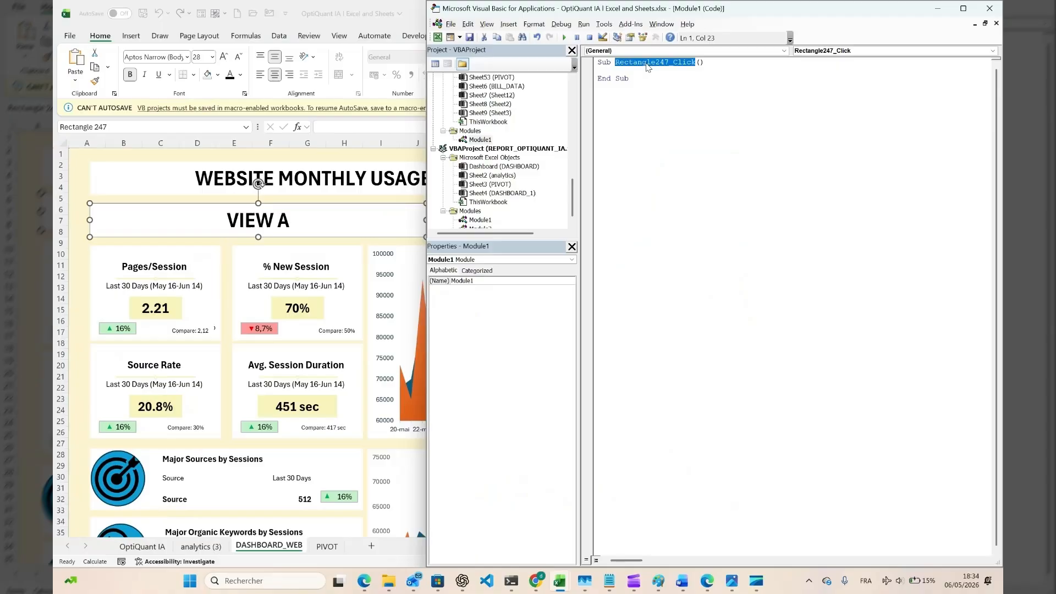
type("handle_VIEW_A")
key("Return")
key("Return")
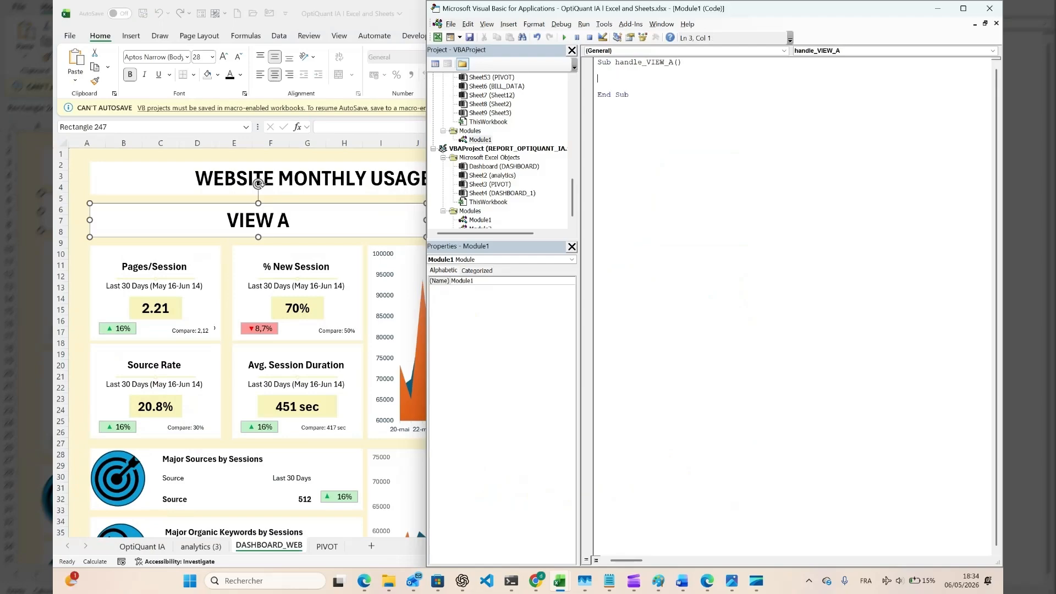
key("Tab")
Step: Set the code name of the DASHBOARD_WEB worksheet to dashboard in the VBA project
scroll(526, 153, "up", 1)
scroll(526, 154, "up", 2)
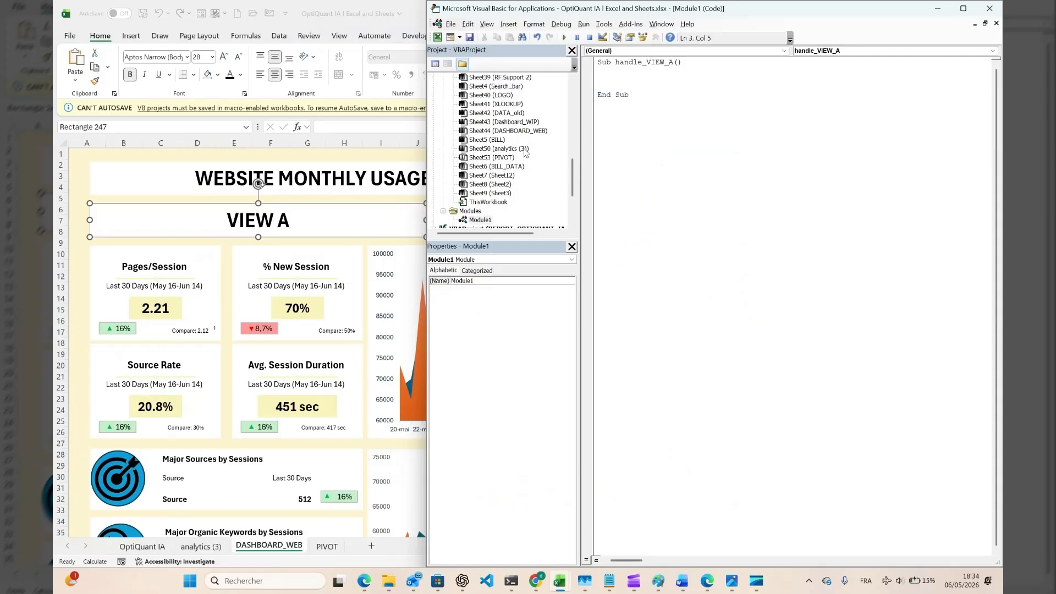
scroll(525, 154, "up", 10)
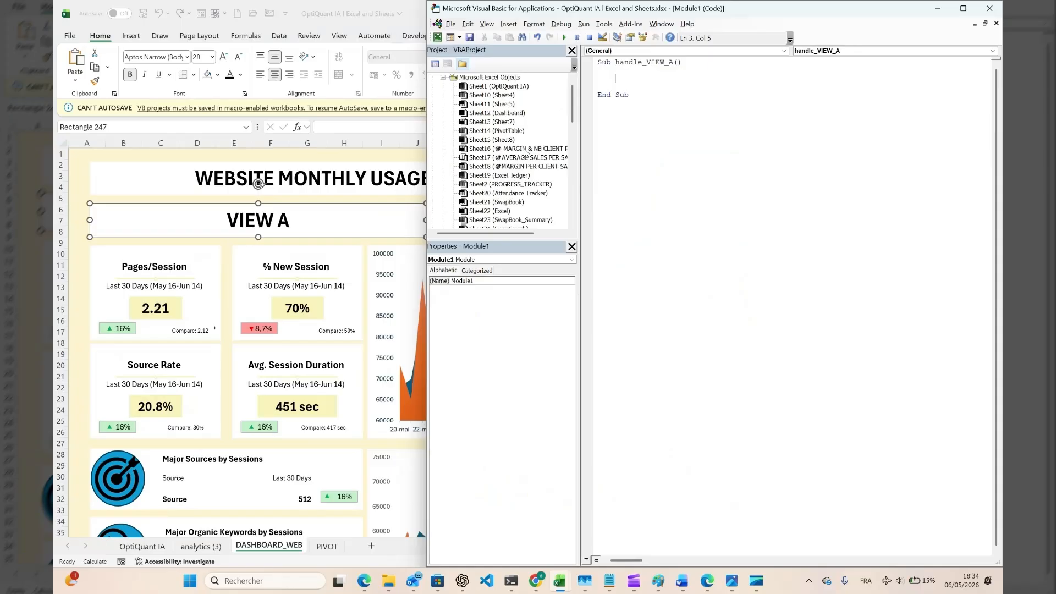
scroll(525, 154, "down", 12)
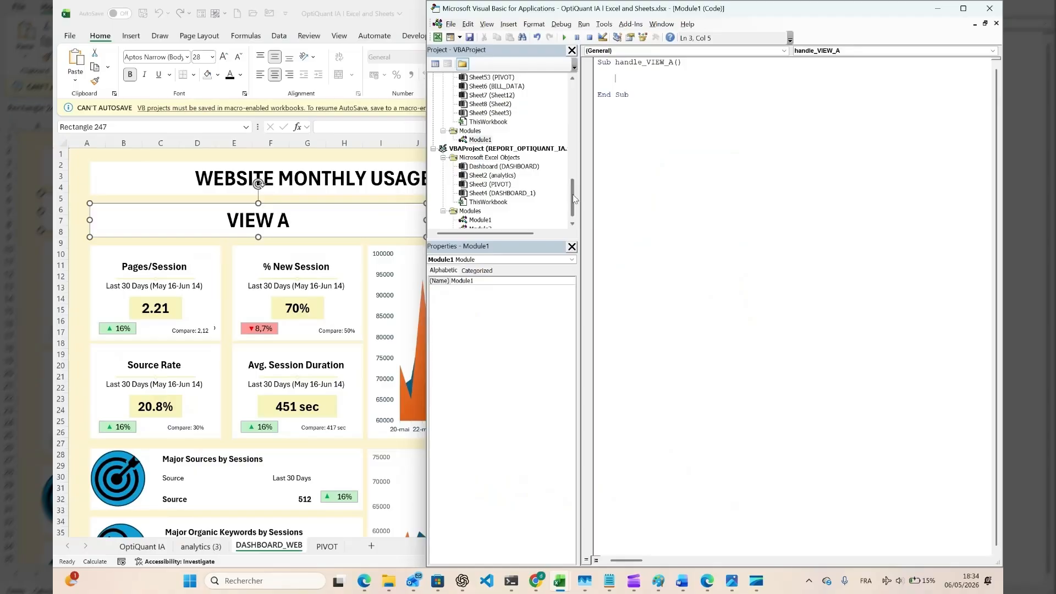
left_click_drag(573, 198, 574, 194)
scroll(574, 194, "up", 2)
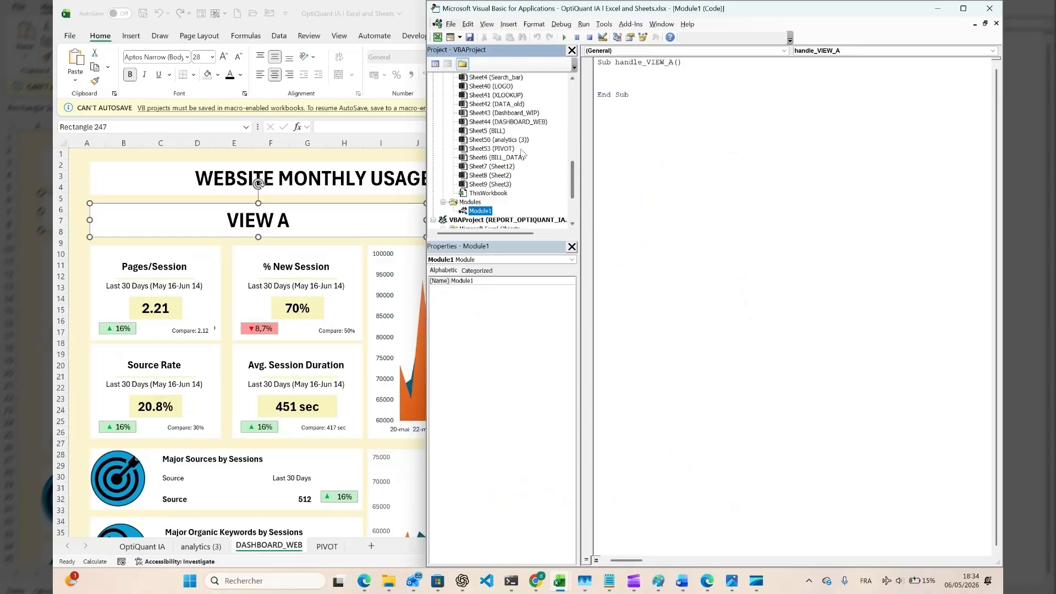
left_click(485, 122)
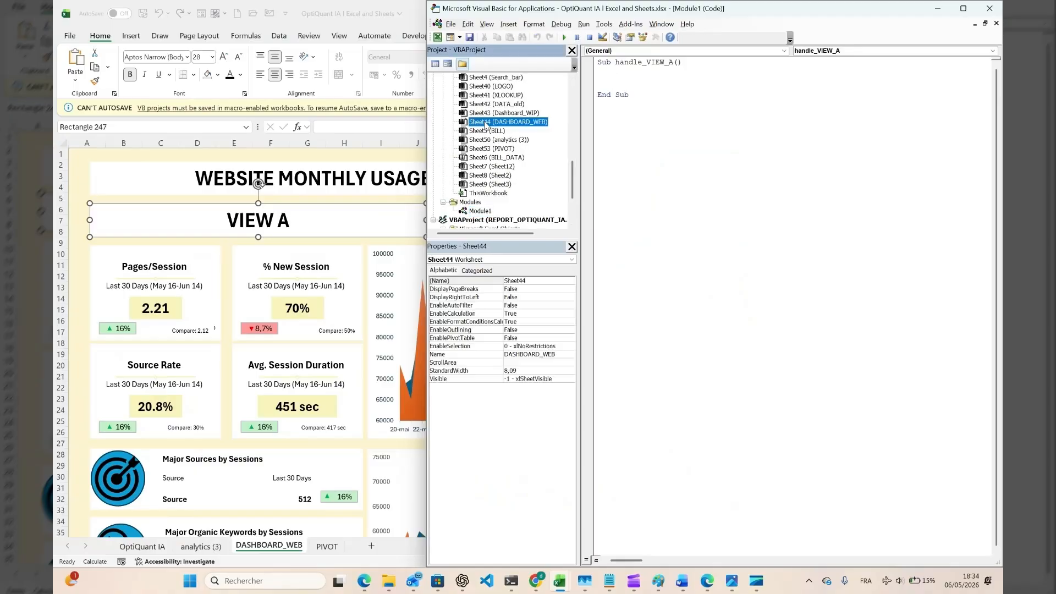
left_click(532, 280)
double_click(531, 280)
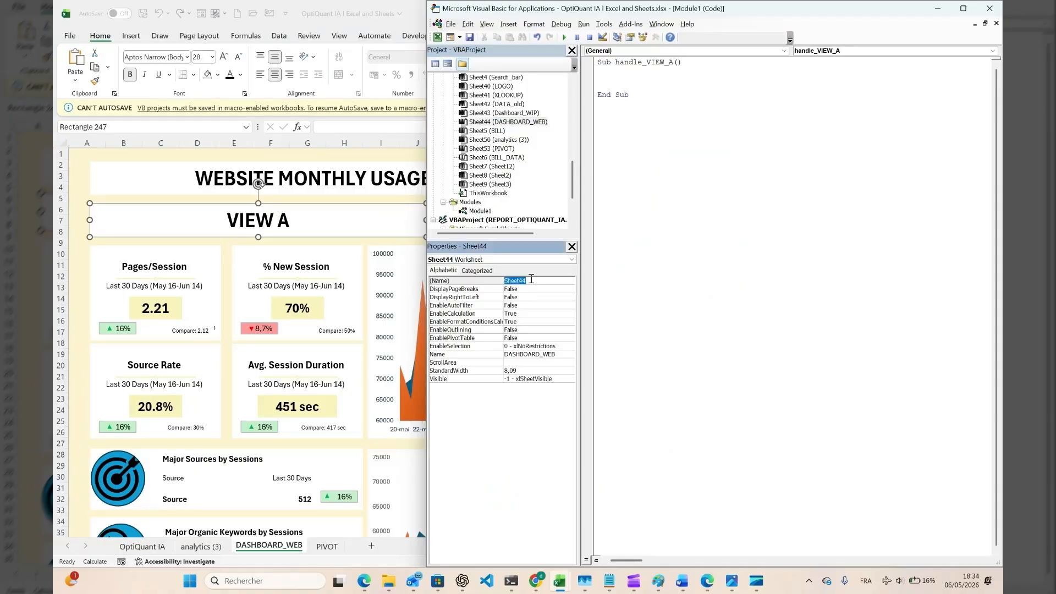
type("dashb oard")
key("BackSpace")
key("BackSpace")
key("BackSpace")
type("ar")
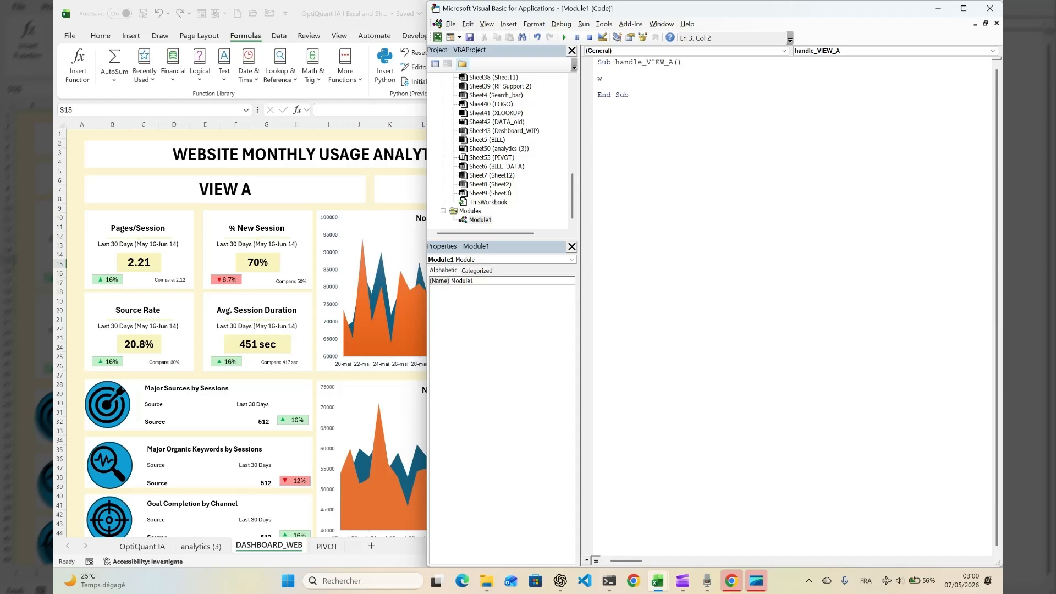
type("ith dashboard")
key("Return")
key("Return")
type("endw")
key("BackSpace")
key("BackSpace")
key("BackSpace")
key("BackSpace")
key("BackSpace")
key("BackSpace")
key("BackSpace")
key("BackSpace")
key("BackSpace")
key("BackSpace")
key("BackSpace")
key("BackSpace")
key("BackSpace")
key("BackSpace")
key("BackSpace")
key("BackSpace")
key("BackSpace")
key("BackSpace")
key("BackSpace")
key("BackSpace")
key("BackSpace")
Step: Write a With dashboard … End With block inside the handle_VIEW_A macro
key("Return")
type("with dasboard")
key("Left")
key("Left")
type("h")
key("Return")
key("Return")
type("end with")
Step: Begin a .Shapes(VIEW_A). statement inside the With block
type(".sh")
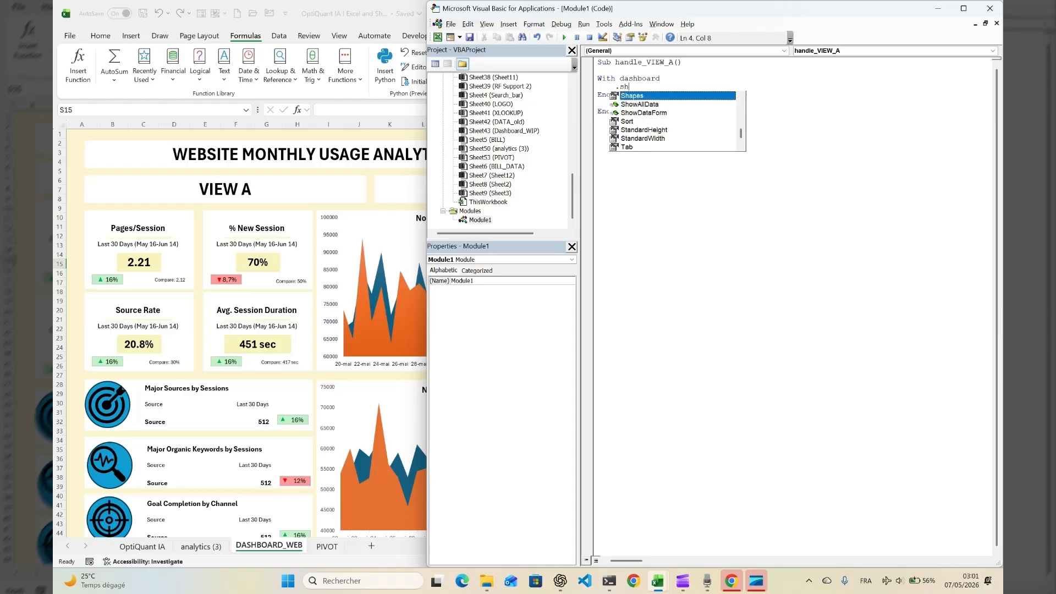
type("apes")
key("Tab")
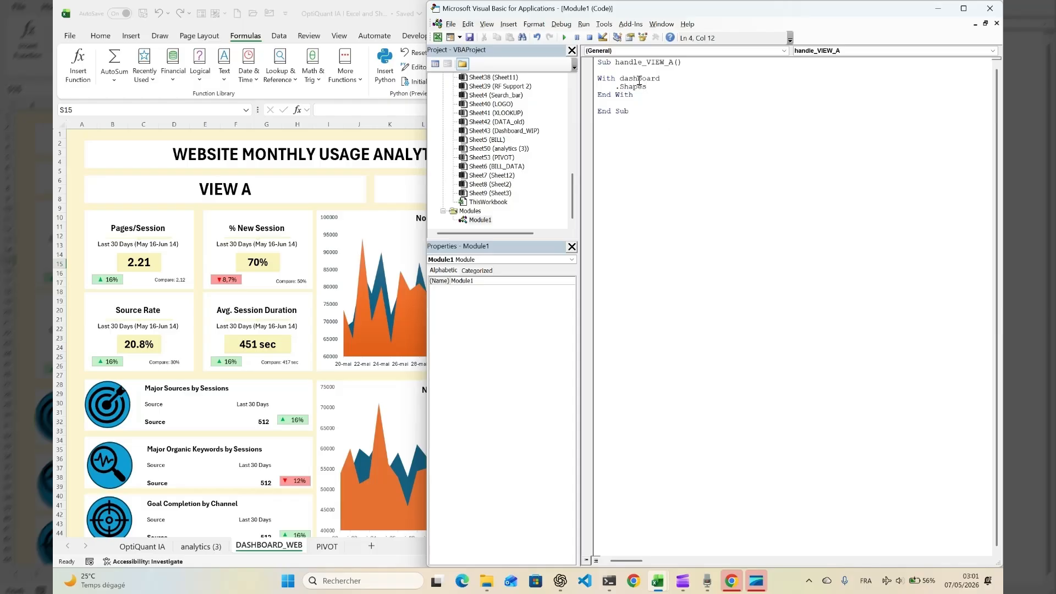
type("(VIEX")
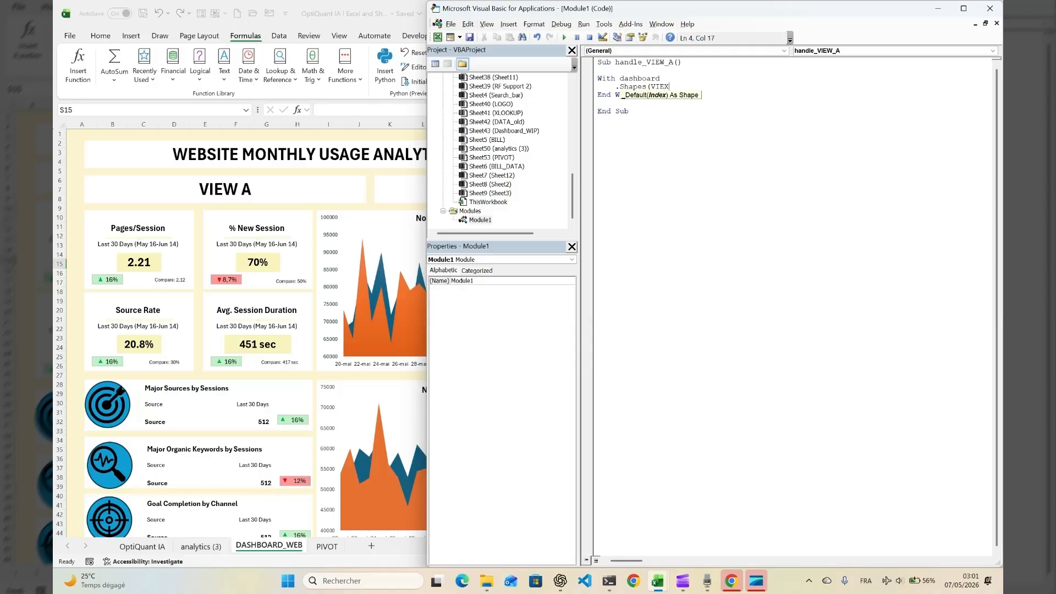
key("BackSpace")
type("W_A")
key("BackSpace")
type(").")
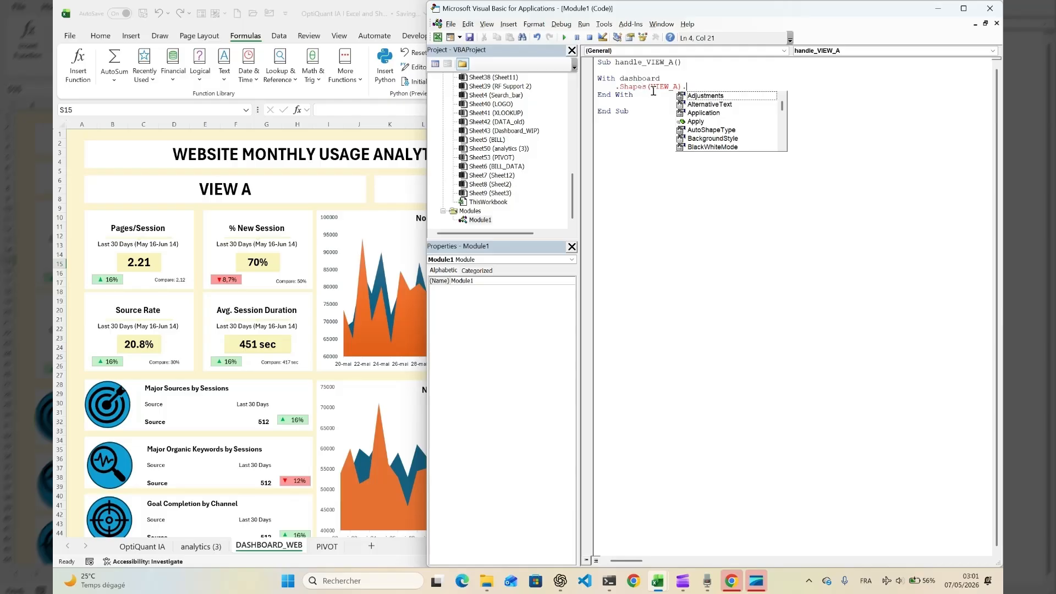
Step: Correct the shape reference to .Shapes("VIEW_A") with the name in quotation marks, and save the code
left_click(642, 87)
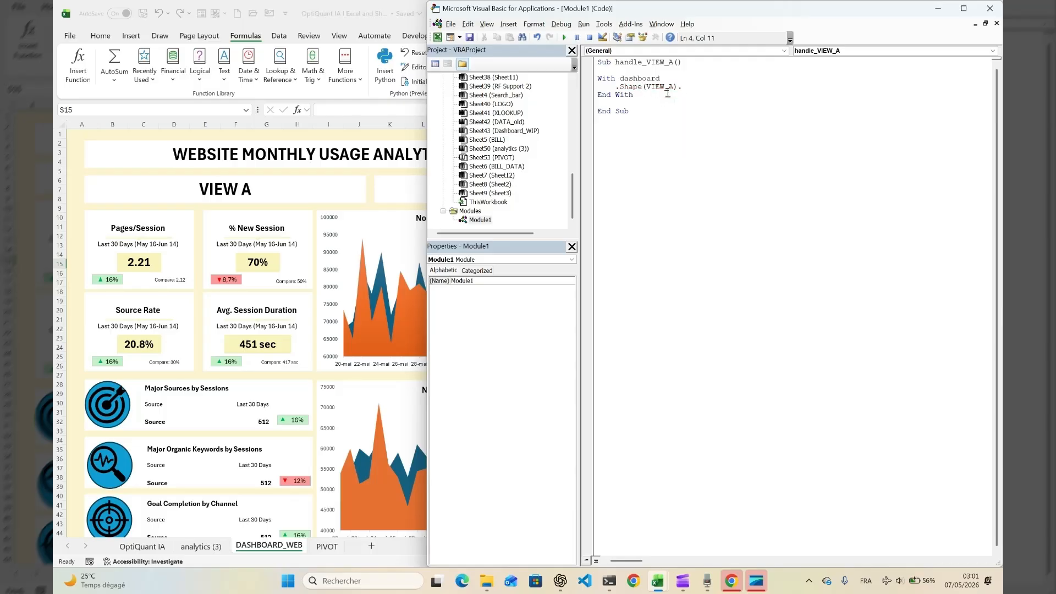
left_click(688, 94)
key("Return")
left_click(643, 86)
type("s")
type("\"")
key("BackSpace")
key("BackSpace")
type("es(\"")
key("Right")
type("\"")
key("Right")
key("ctrl+s")
Step: Set the Visible property of the VIEW_A shape to msoTrue and start a new line in the block
type("visible =")
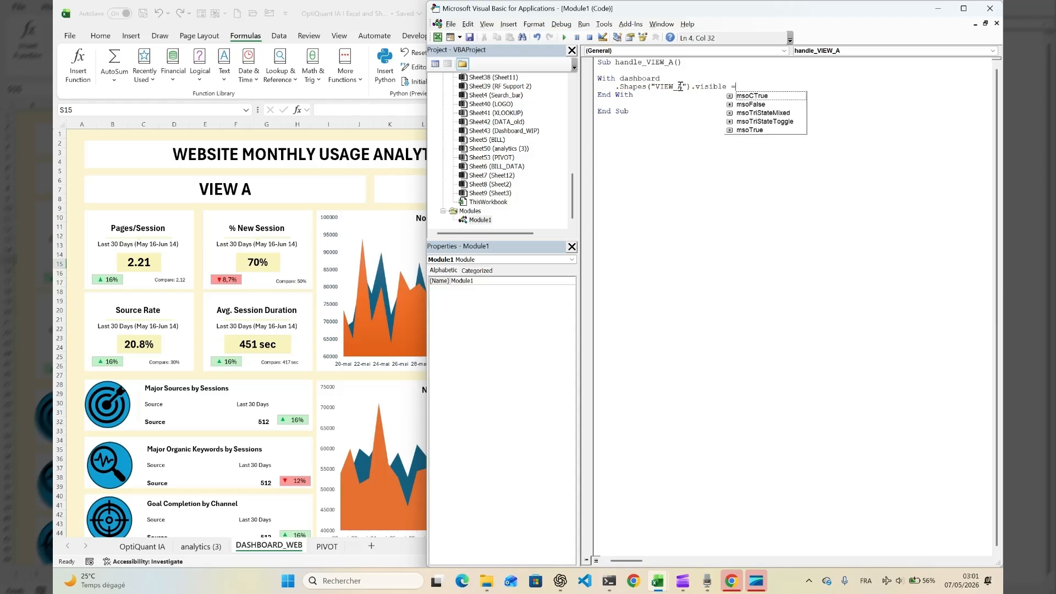
key("Down")
key("Down")
key("Down")
key("Down")
key("Down")
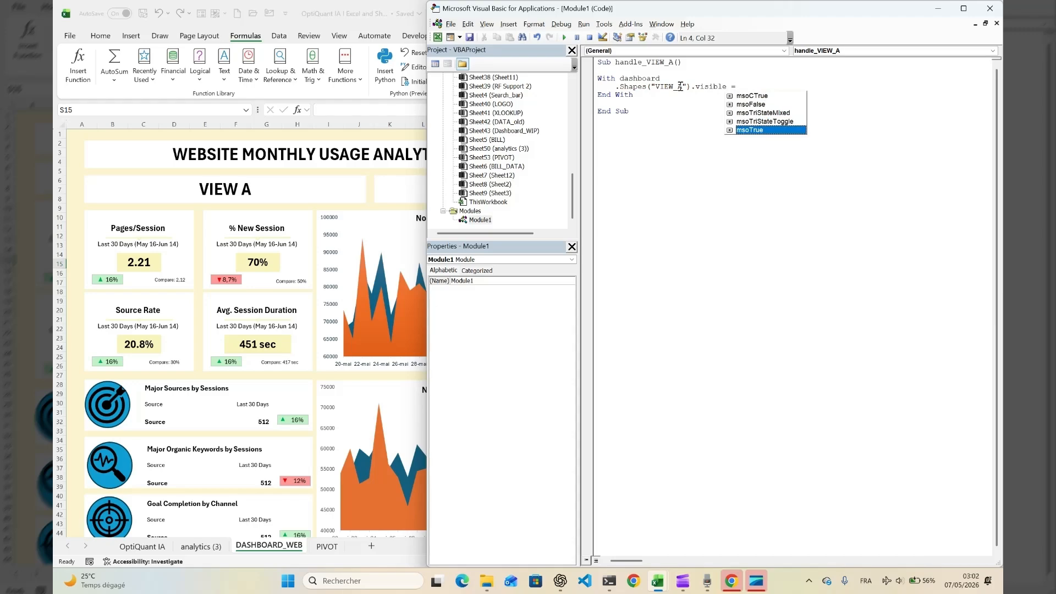
key("Tab")
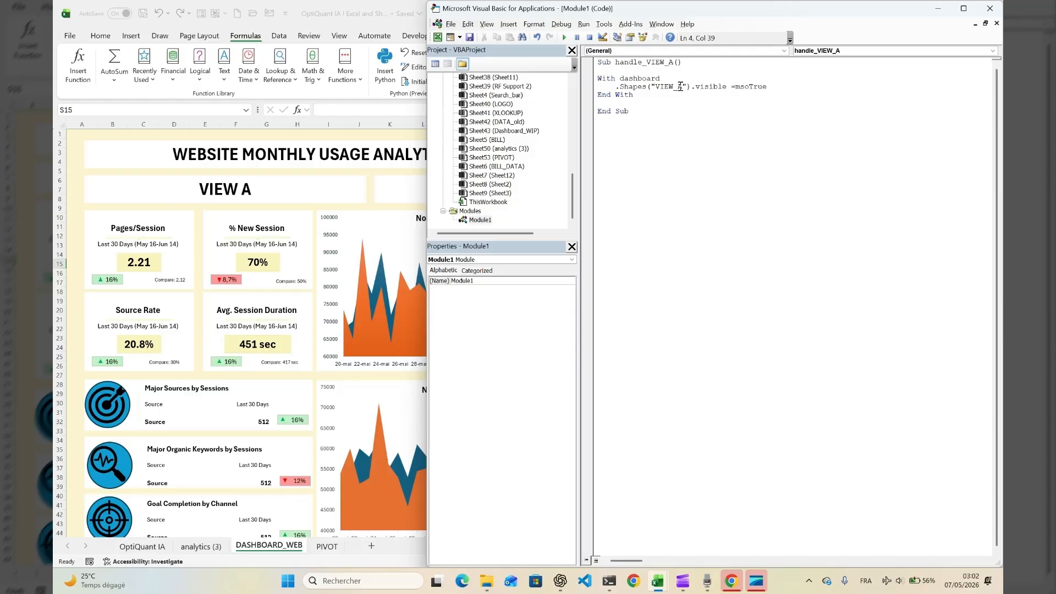
key("Return")
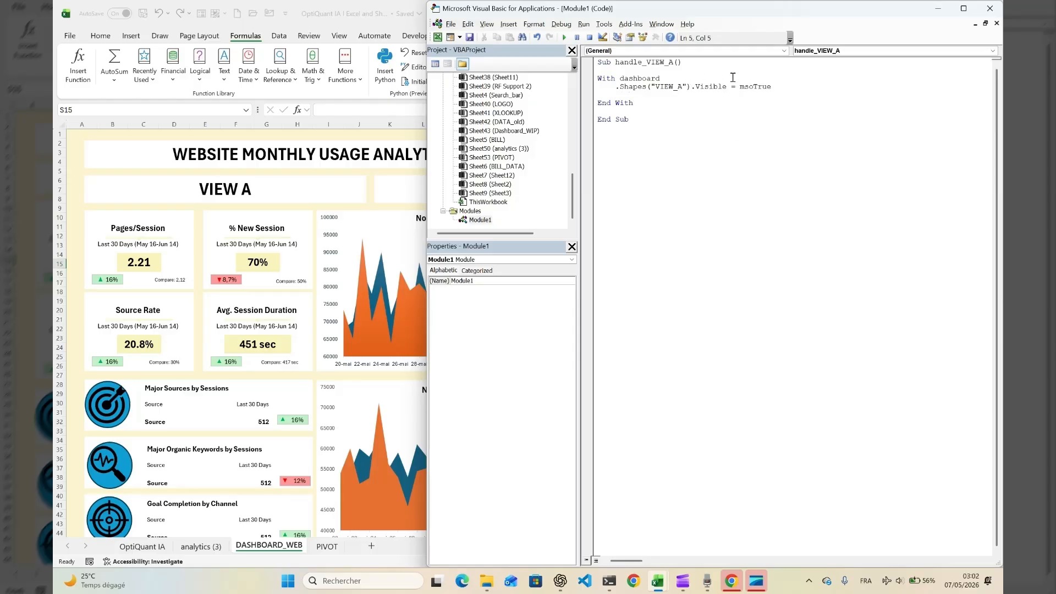
Step: Duplicate the Shapes line below itself and change the copy to set VIEW_D's Visible property to msoFalse
left_click_drag(776, 86, 622, 94)
key("ctrl+c")
left_click(624, 95)
key("ctrl+v")
left_click(682, 94)
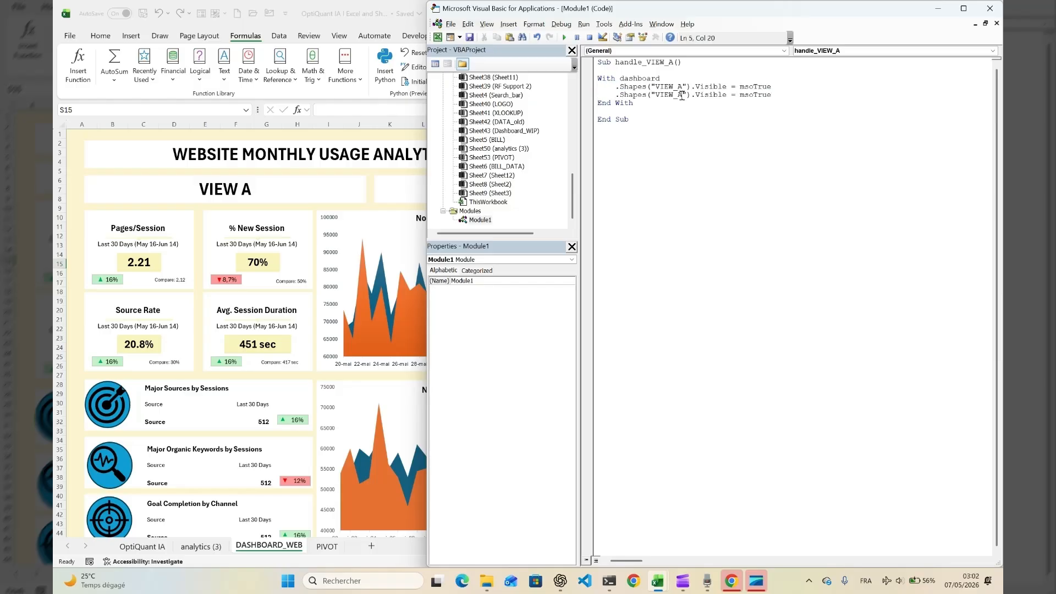
key("BackSpace")
type("D")
key("Delete")
key("Delete")
key("Delete")
key("Delete")
key("Delete")
key("Delete")
type("msofalse")
key("Down")
Step: Copy the handle_VIEW_A macro below itself, rename the copy handle_VIEW_D, and swap VIEW_A and VIEW_D in its Shapes lines
left_click_drag(649, 120, 592, 62)
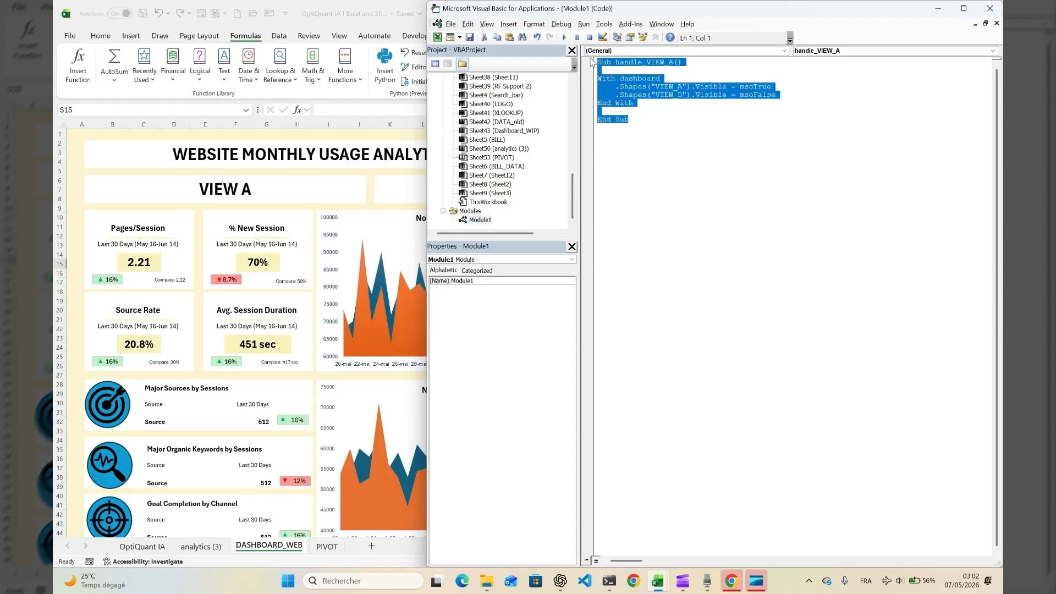
left_click(632, 132)
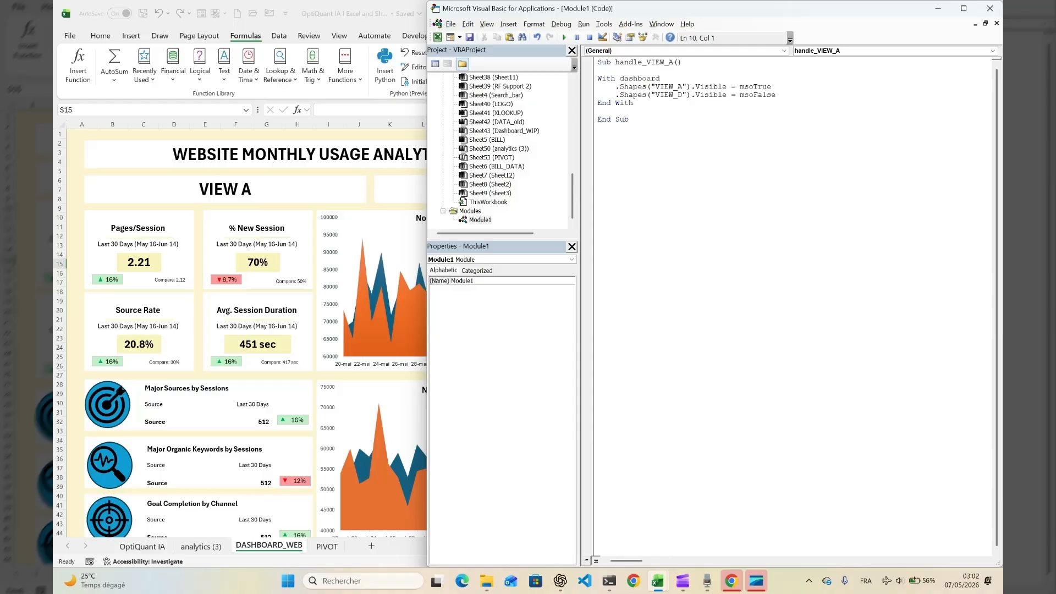
key("ctrl+v")
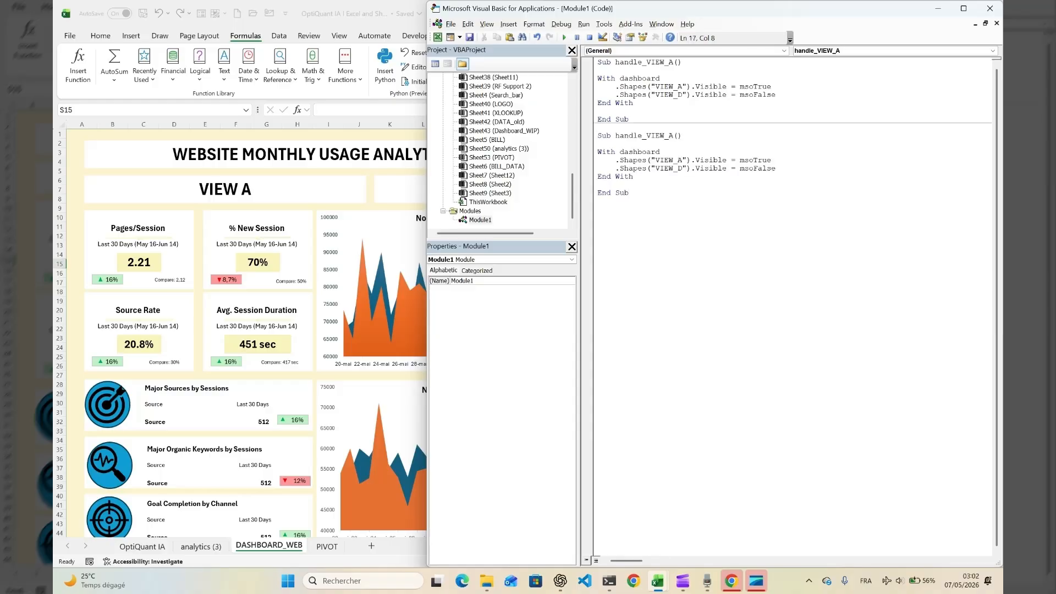
left_click_drag(667, 135, 681, 160)
type("D")
key("BackSpace")
type("D")
type("A")
left_click(642, 200)
left_click(275, 141)
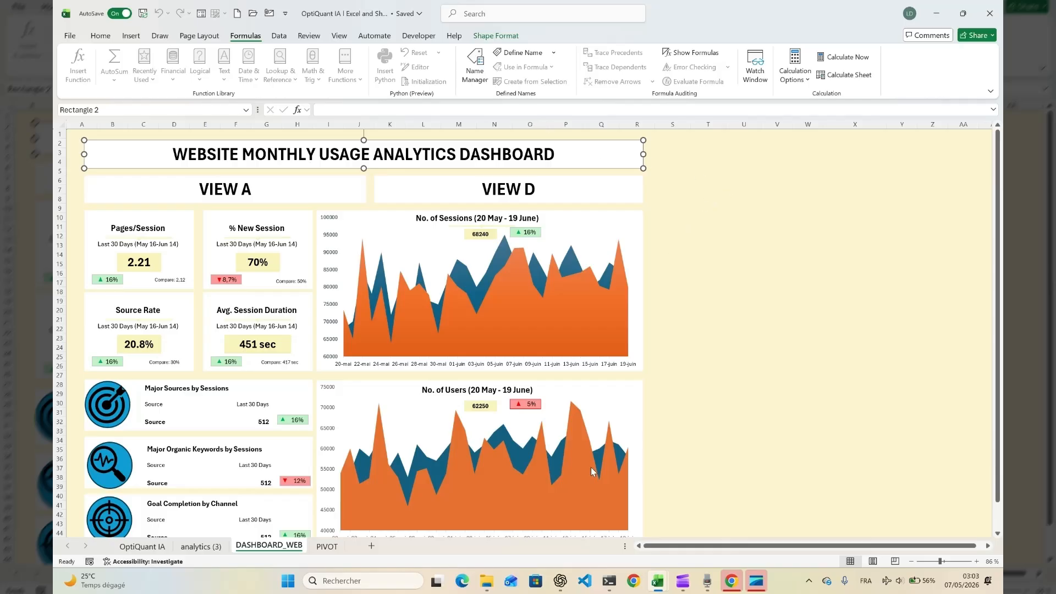
left_click(683, 581)
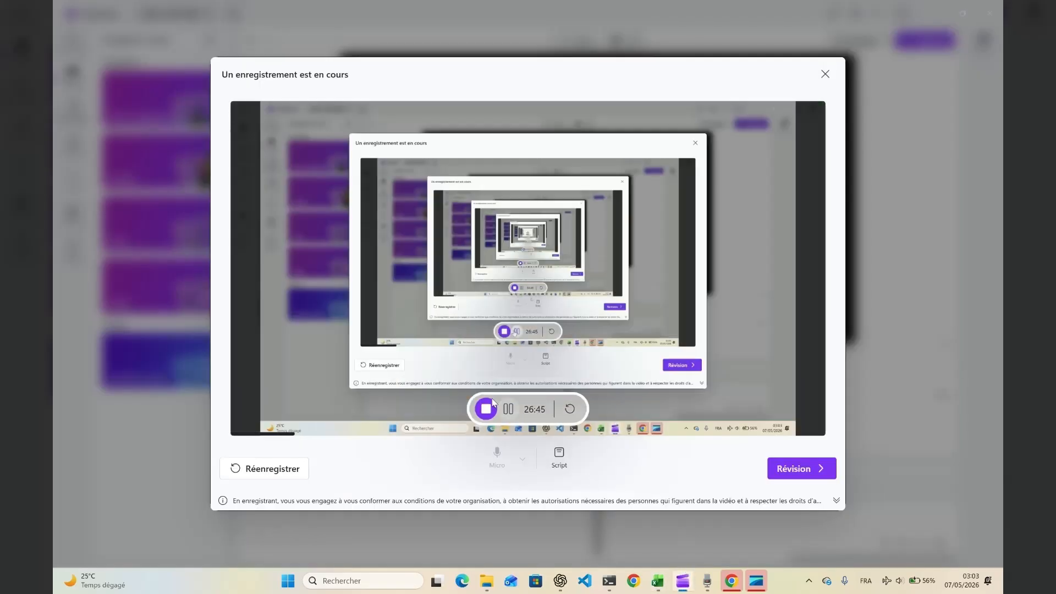